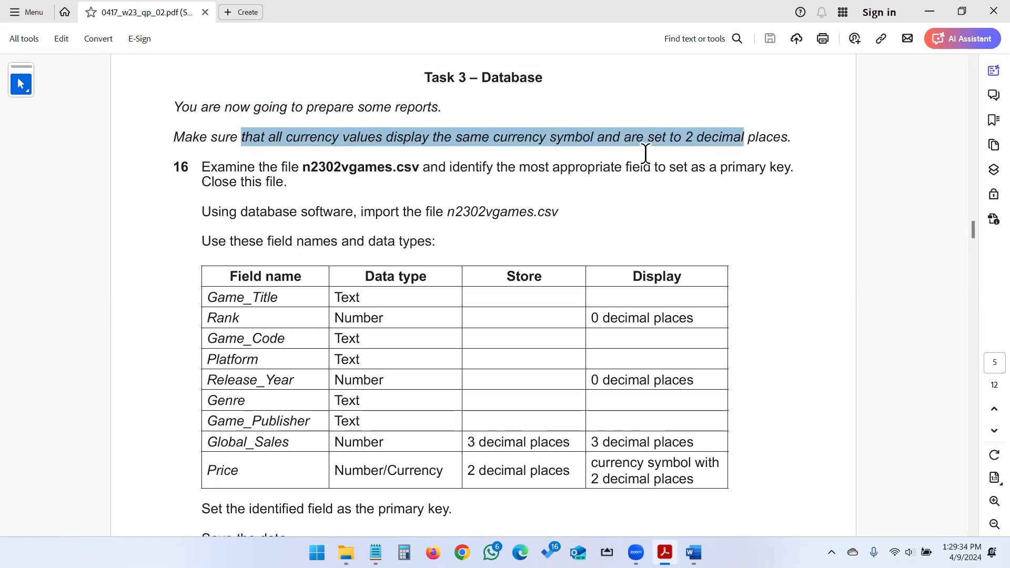
# Highlight the 2 decimal places requirement and the n2302vgames.csv file name, then scroll through questions 17–21.
pyautogui.moveTo(595, 138); pyautogui.dragTo(762, 137)
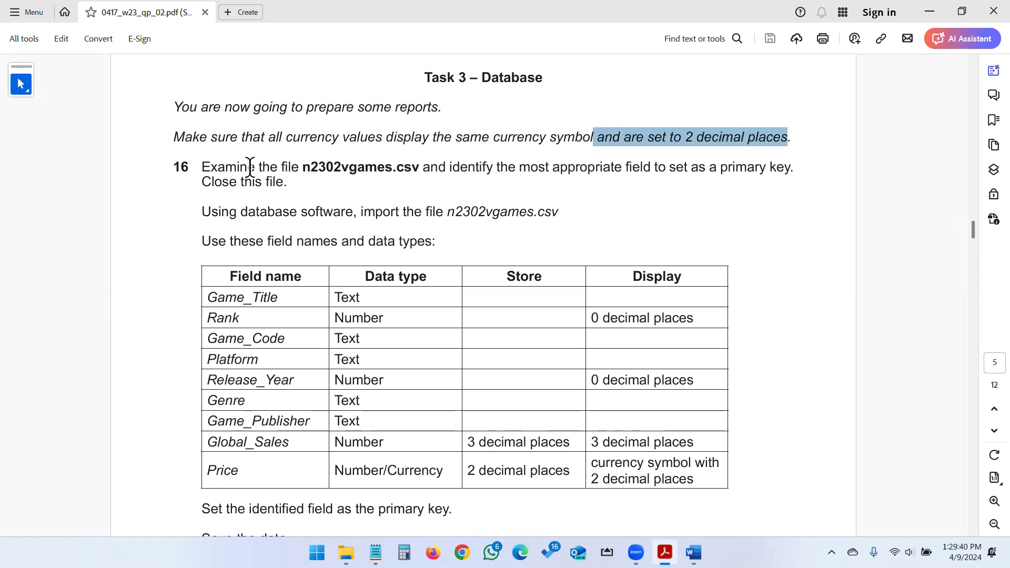
pyautogui.moveTo(303, 168); pyautogui.dragTo(428, 168)
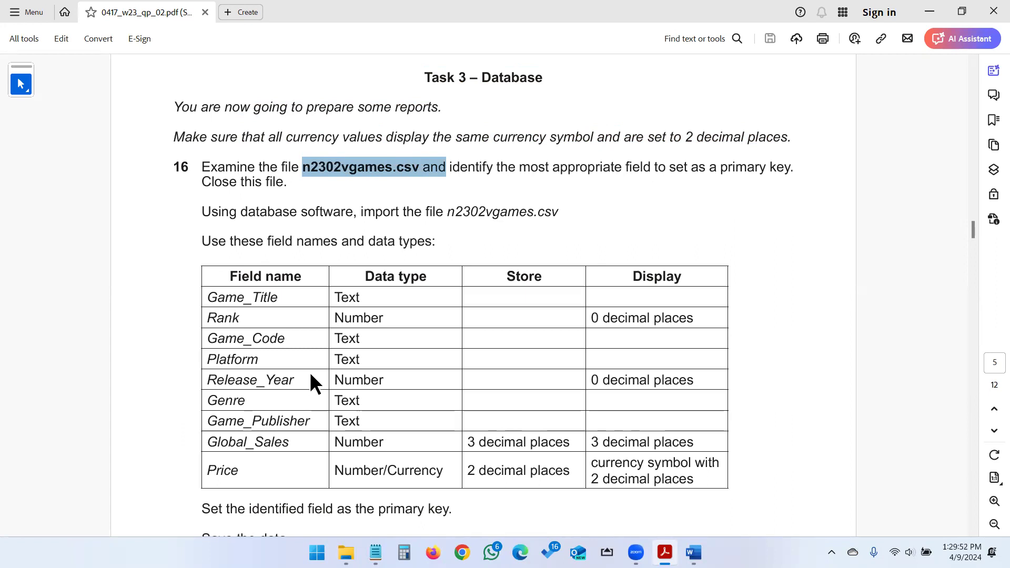
pyautogui.scroll(-3, 340, 363)
pyautogui.scroll(-3, 339, 375)
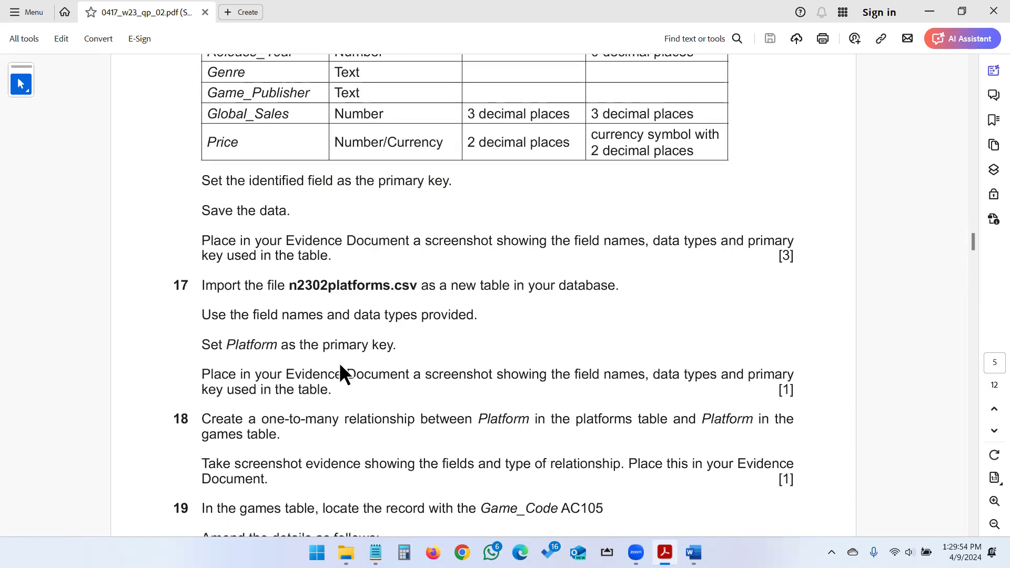
pyautogui.scroll(-7, 339, 363)
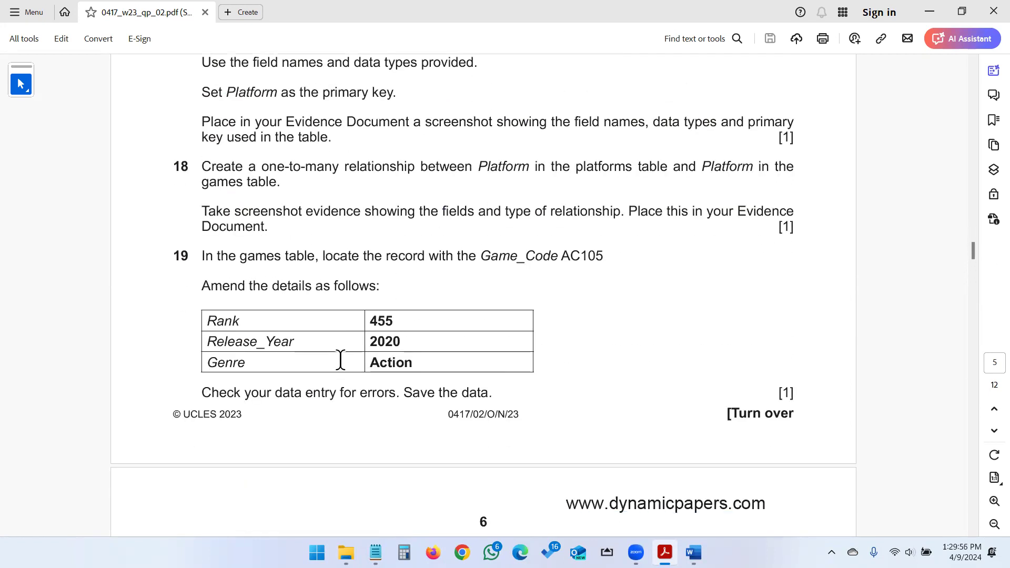
pyautogui.scroll(-3, 340, 362)
pyautogui.scroll(-5, 340, 362)
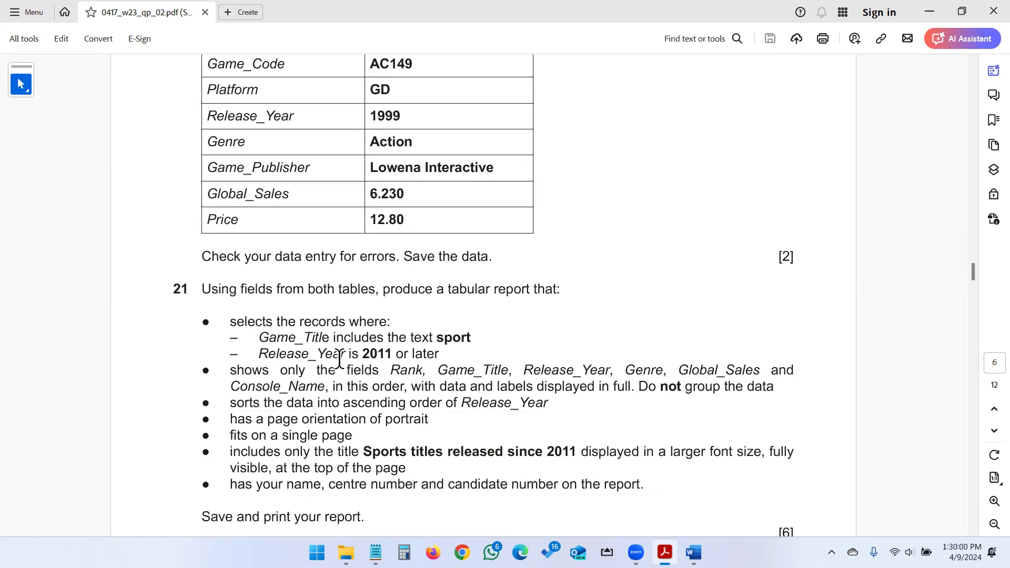
# Scroll back through the questions and switch to the Cambridge ICT folder window.
pyautogui.scroll(20, 339, 361)
pyautogui.scroll(3, 339, 344)
pyautogui.scroll(-1, 321, 242)
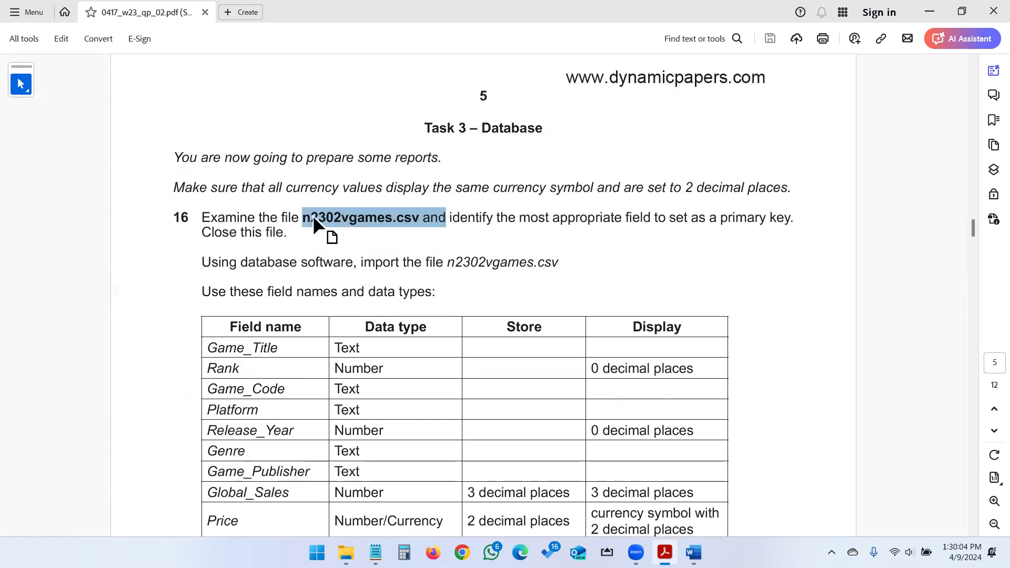
pyautogui.moveTo(345, 552)
pyautogui.click(405, 500)
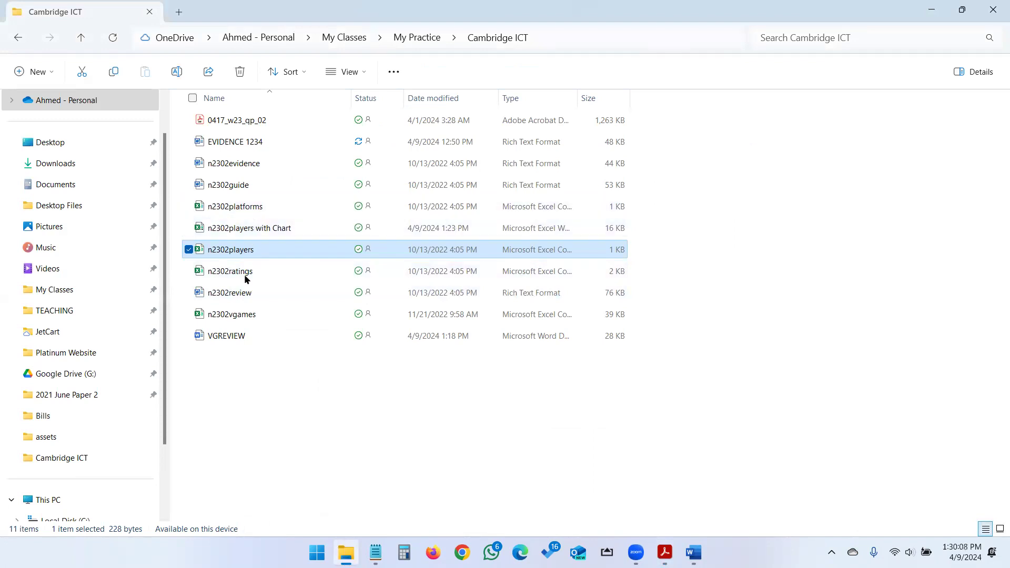
# Open n2302vgames.csv in Excel, dismiss the data-loss warning and autofit every column.
pyautogui.doubleClick(241, 318)
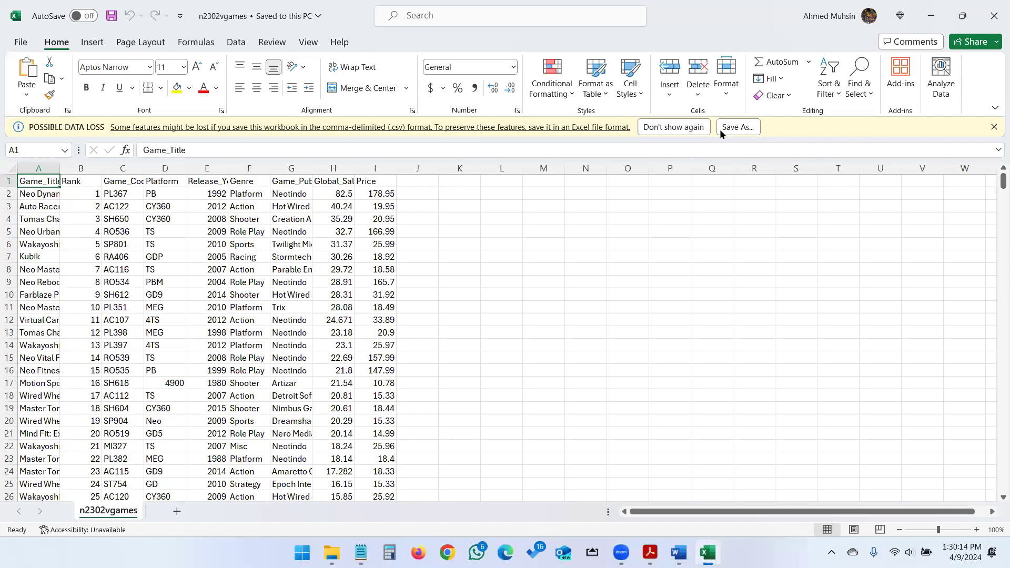
pyautogui.click(994, 128)
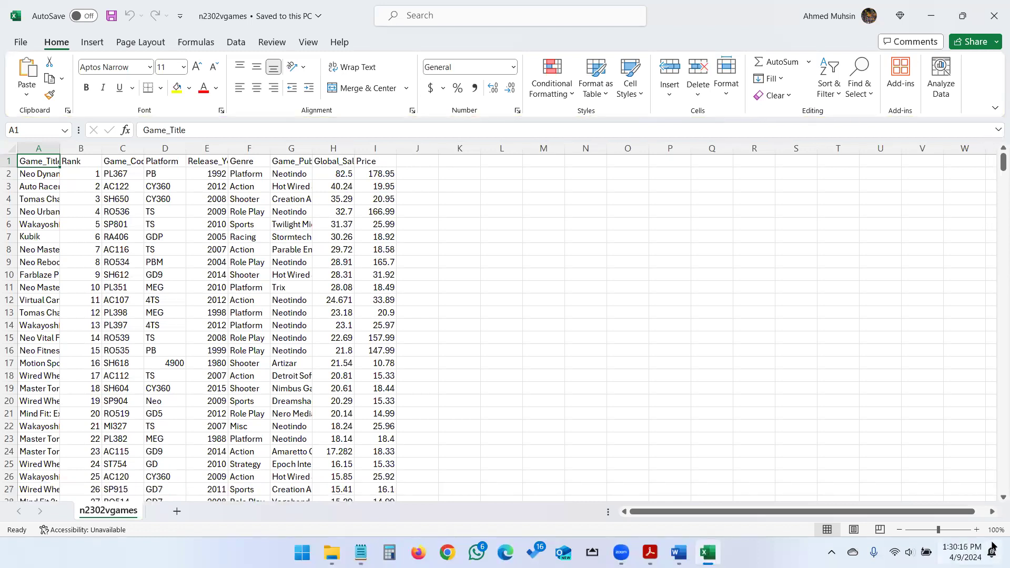
pyautogui.click(977, 530)
pyautogui.keyDown('ctrl'); pyautogui.scroll(3, 156, 250); pyautogui.keyUp('ctrl')
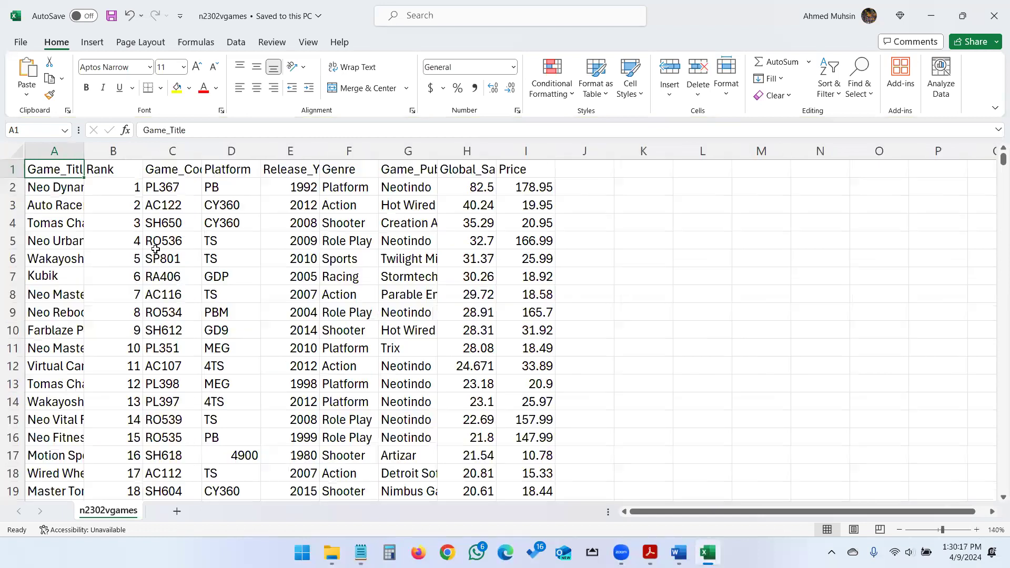
pyautogui.click(17, 147)
pyautogui.doubleClick(143, 153)
pyautogui.click(406, 278)
# Zoom out to compare the Game_Code values, then close the file without saving.
pyautogui.click(413, 152)
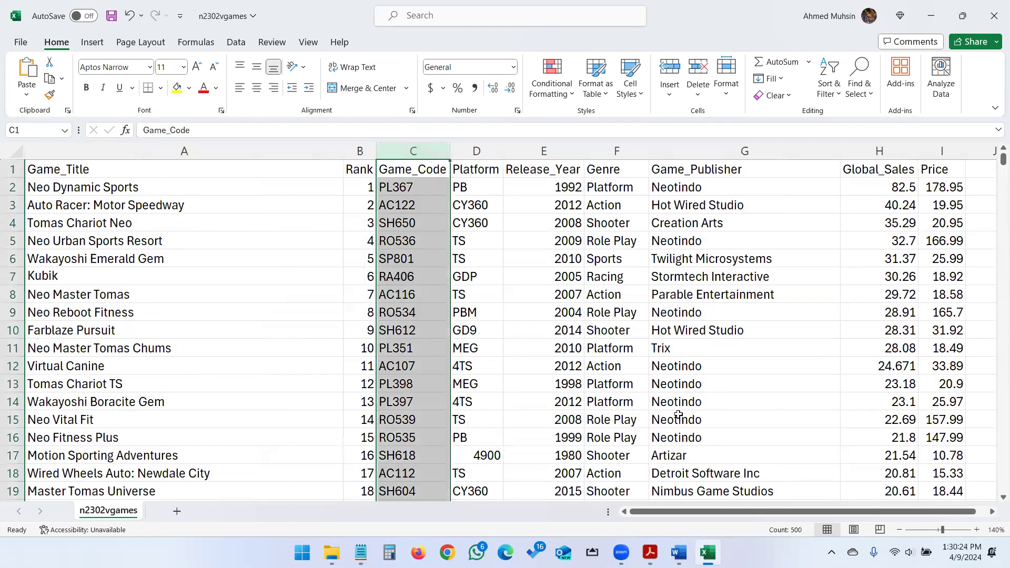
pyautogui.click(897, 531)
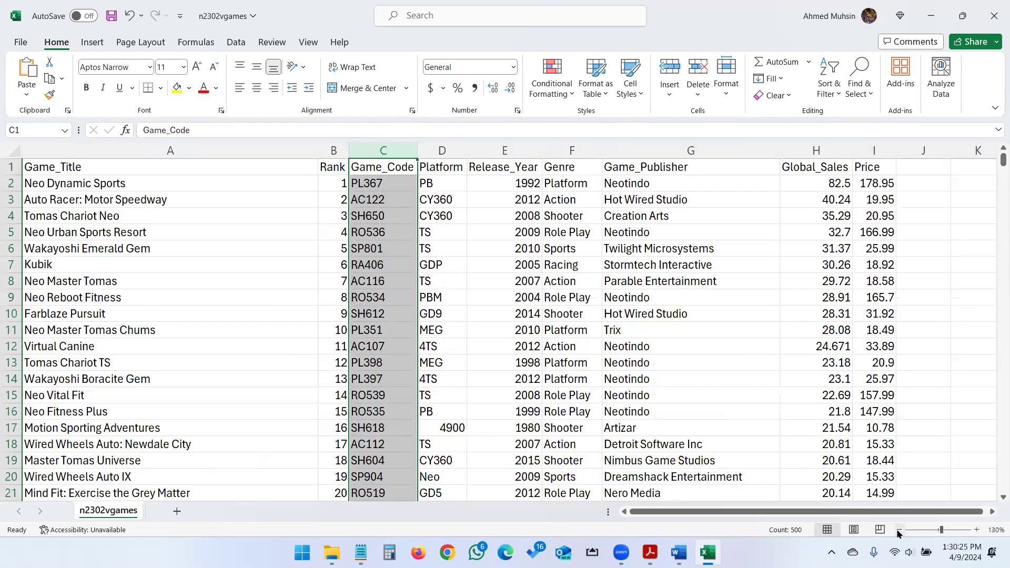
pyautogui.click(900, 530)
pyautogui.click(899, 530)
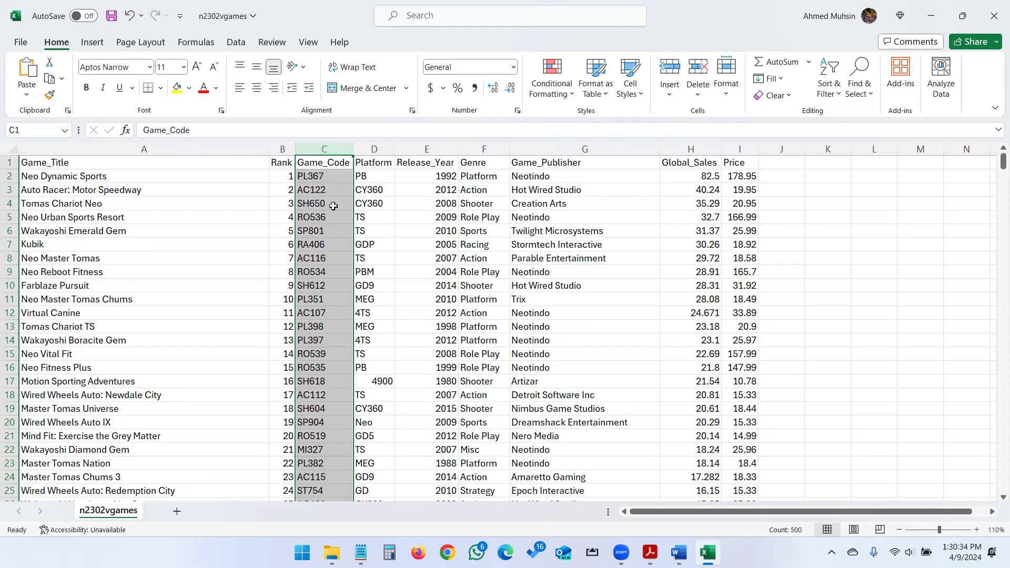
pyautogui.click(324, 244)
pyautogui.moveTo(323, 176); pyautogui.dragTo(341, 409)
pyautogui.click(995, 5)
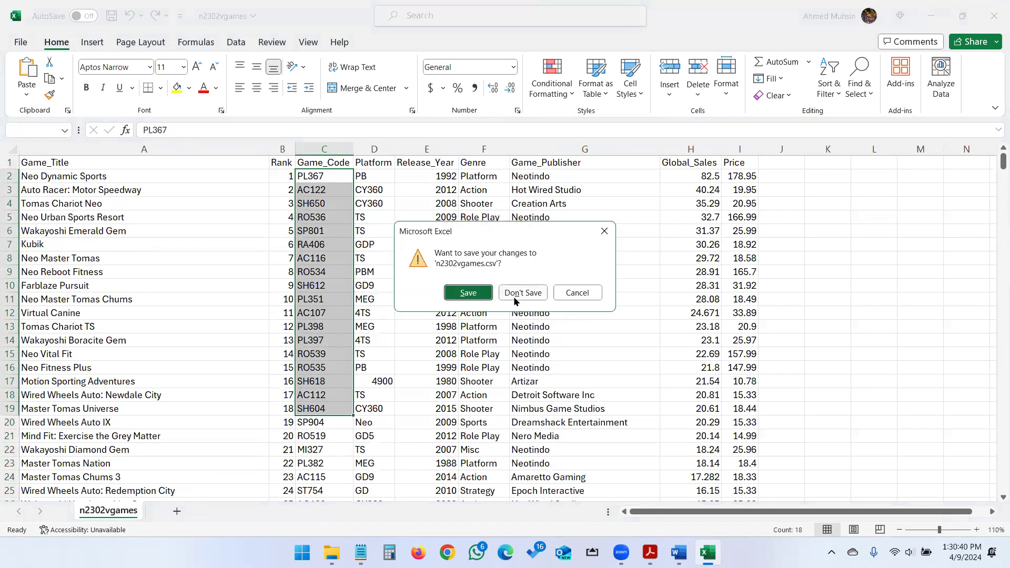
pyautogui.click(514, 298)
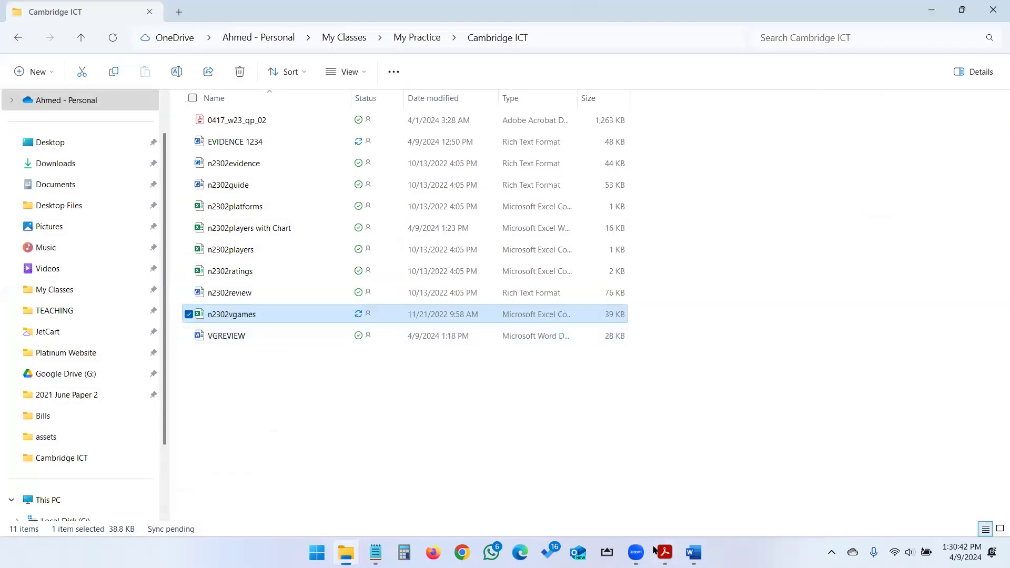
# Highlight the instruction to import n2302vgames.csv in the exam paper, then bring up the Start menu.
pyautogui.click(659, 552)
pyautogui.moveTo(202, 262); pyautogui.dragTo(559, 263)
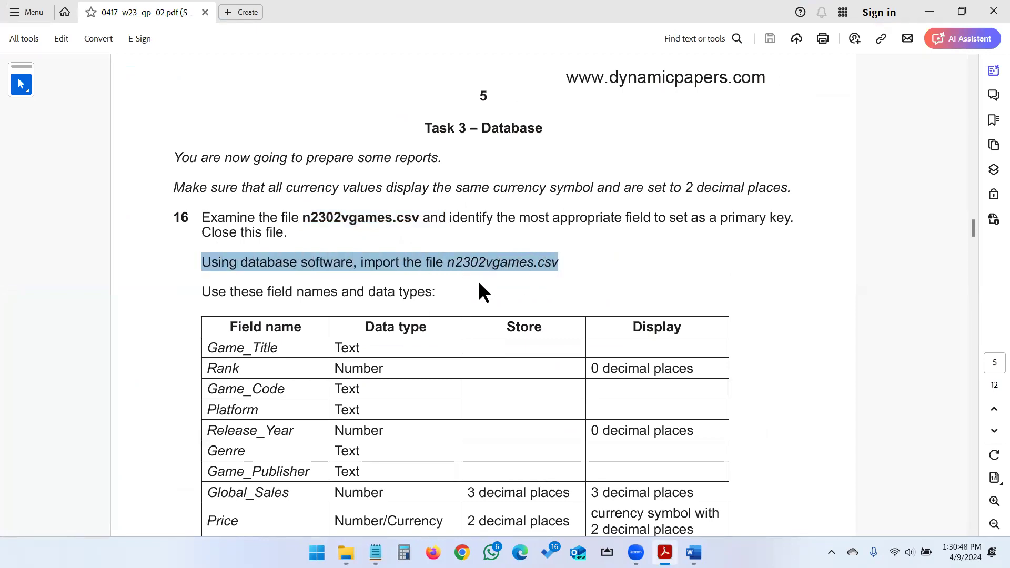
pyautogui.scroll(-3, 400, 285)
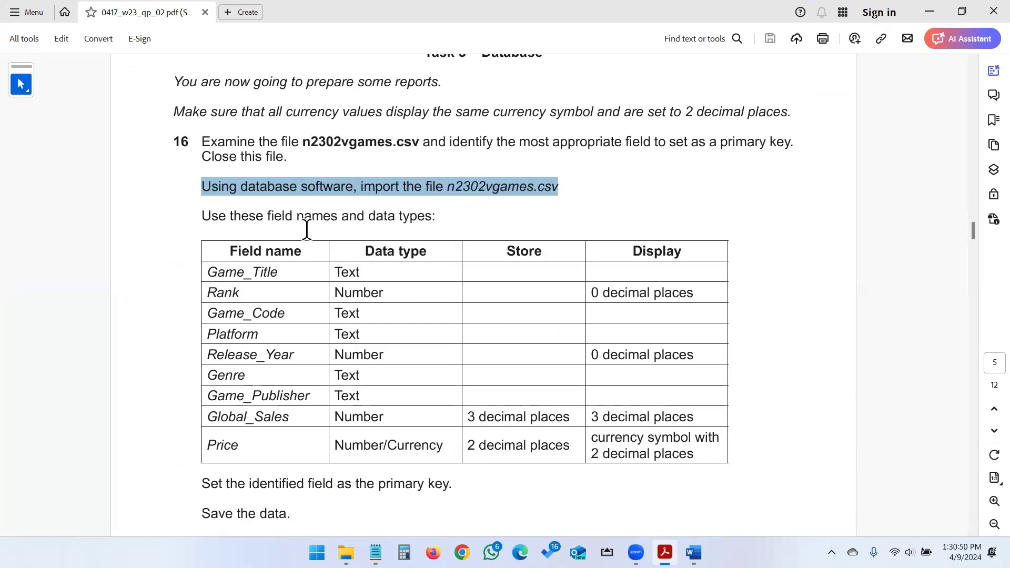
pyautogui.moveTo(361, 221); pyautogui.dragTo(456, 232)
pyautogui.click(433, 264)
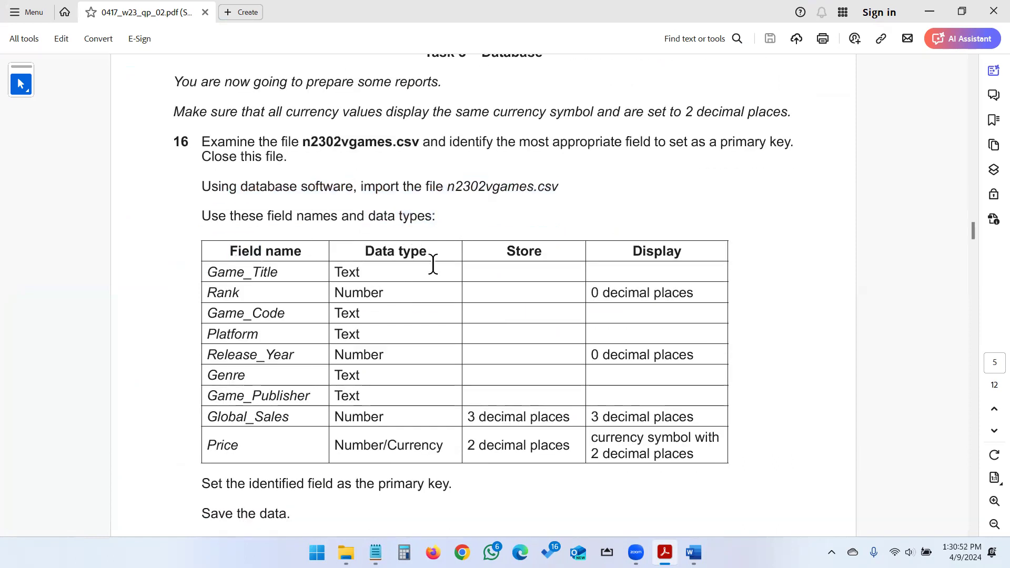
pyautogui.click(317, 553)
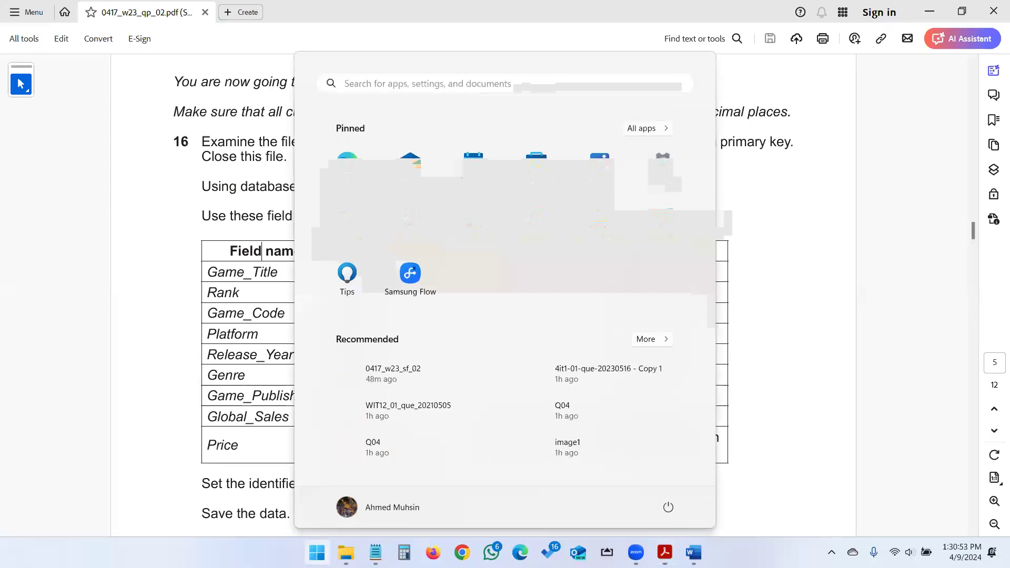
# Launch Microsoft Access by searching 'access' and start a blank database.
pyautogui.write('access')
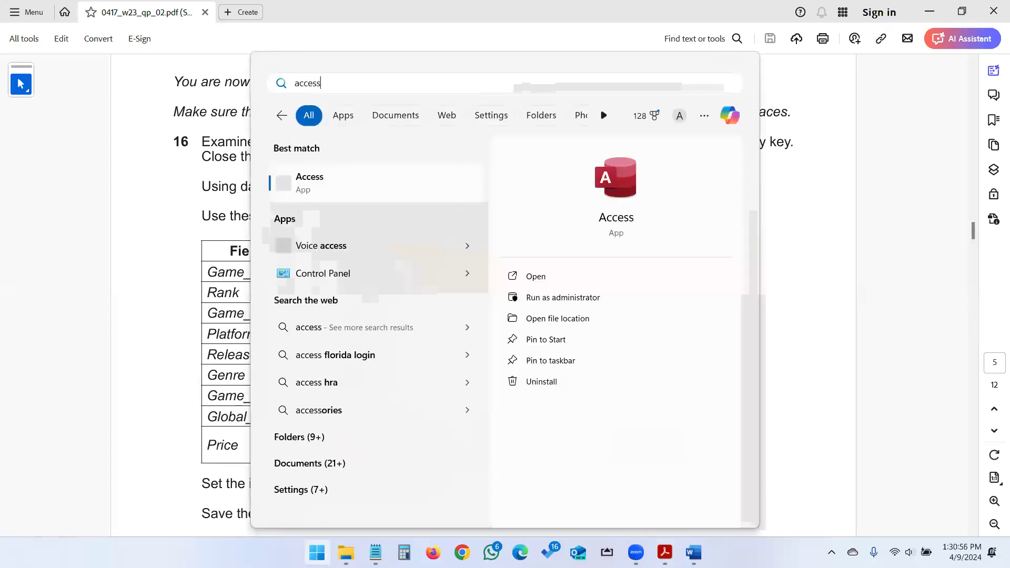
pyautogui.press('Return')
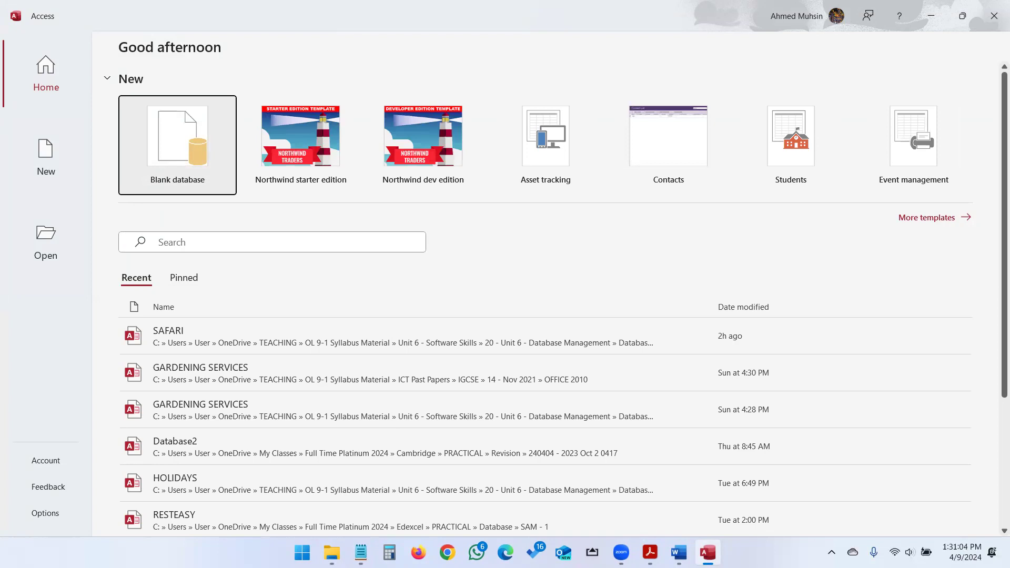
pyautogui.click(193, 156)
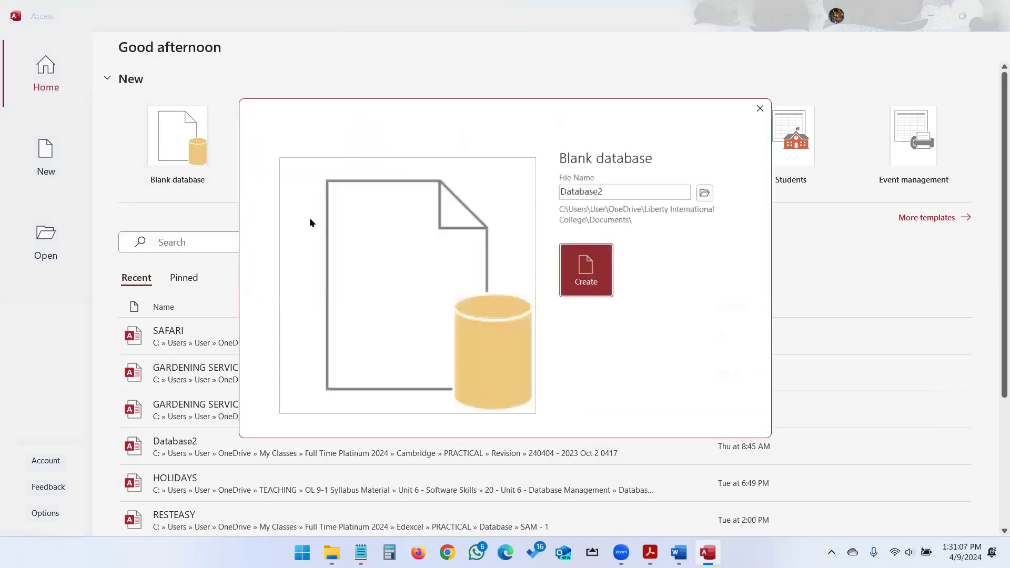
# Save the blank database as Database2.accdb in Desktop > My Classes > My Practice > Cambridge ICT and create it.
pyautogui.click(704, 193)
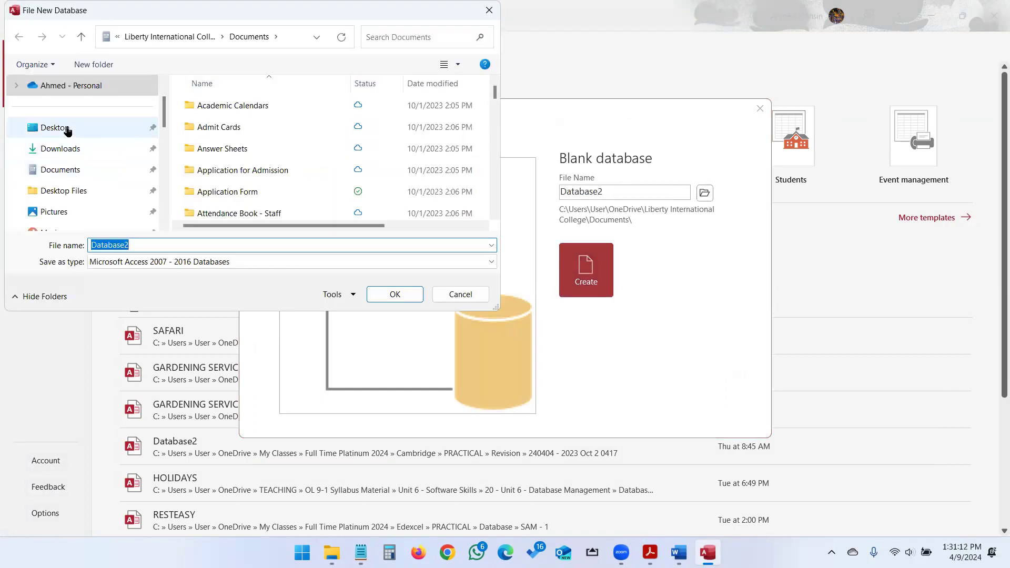
pyautogui.click(48, 175)
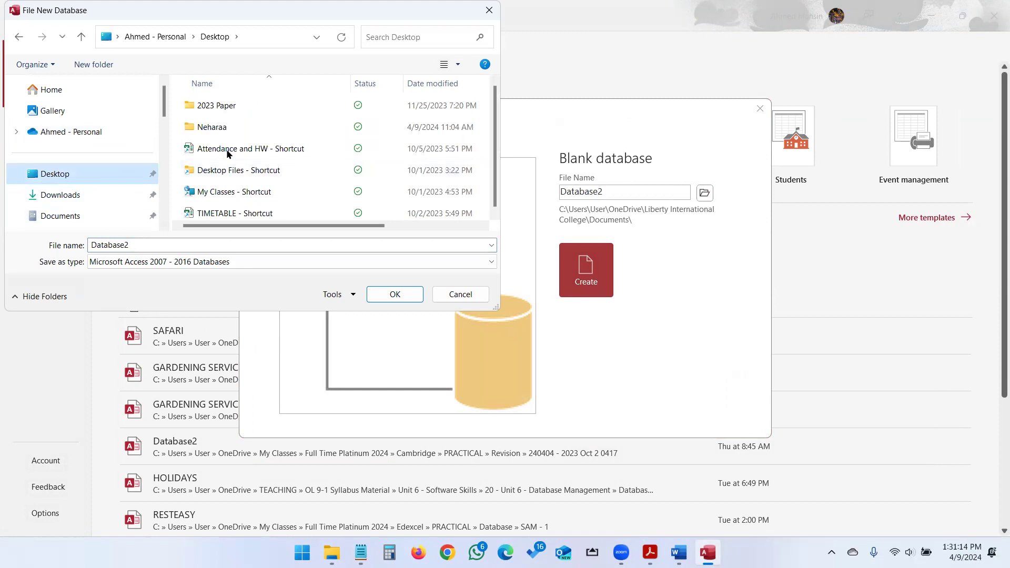
pyautogui.doubleClick(206, 193)
pyautogui.scroll(-2, 221, 185)
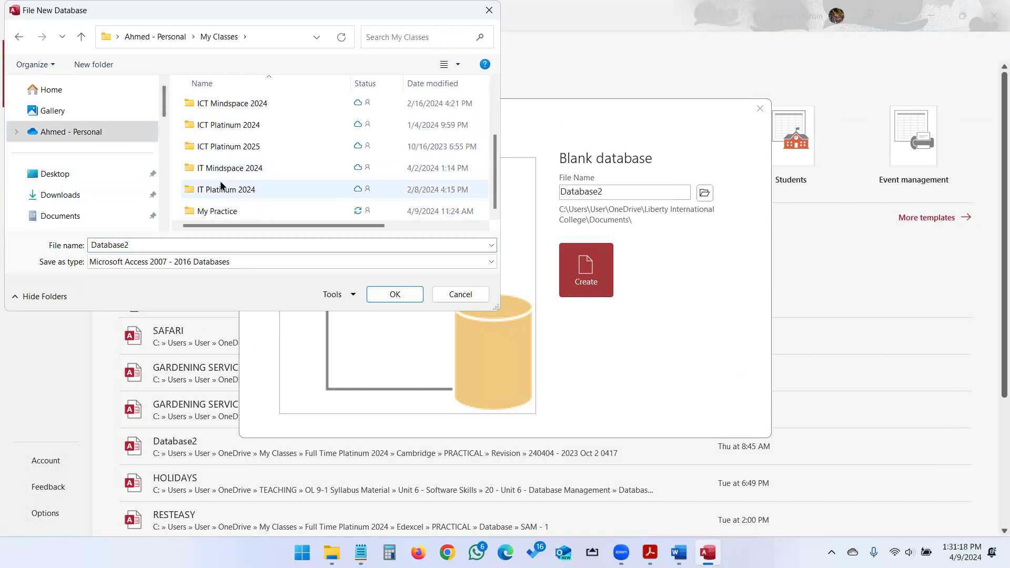
pyautogui.doubleClick(220, 211)
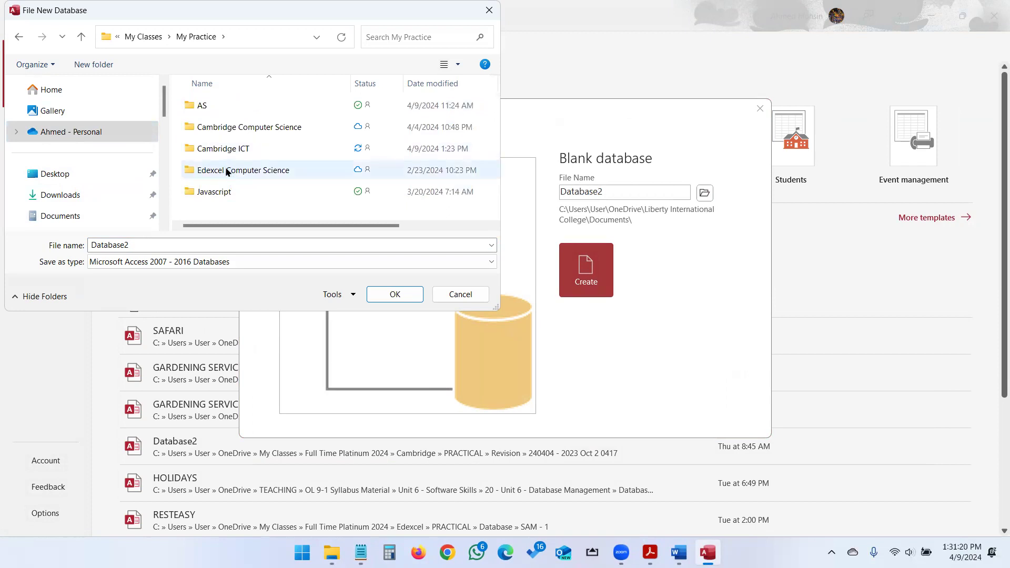
pyautogui.doubleClick(227, 149)
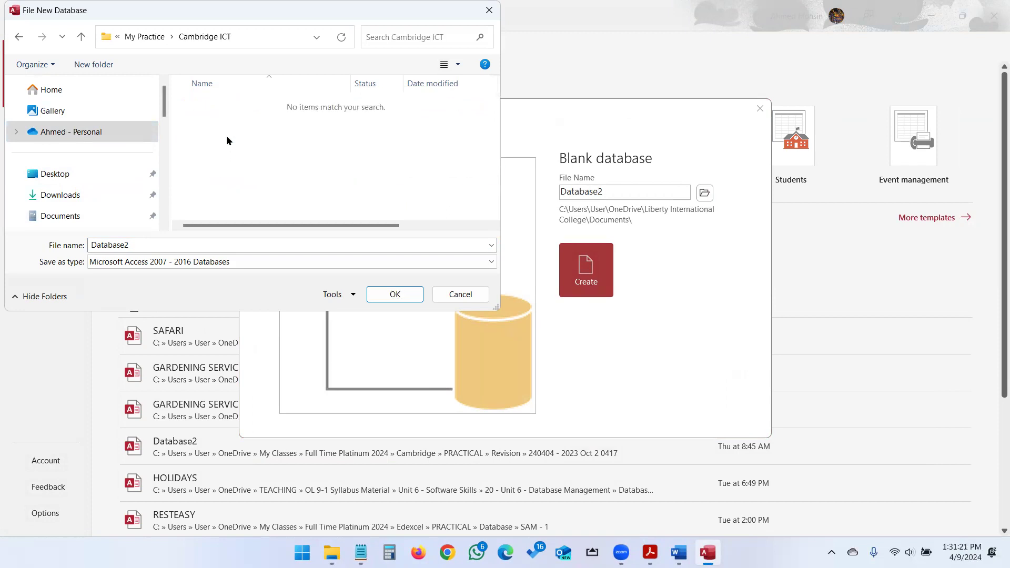
pyautogui.doubleClick(197, 243)
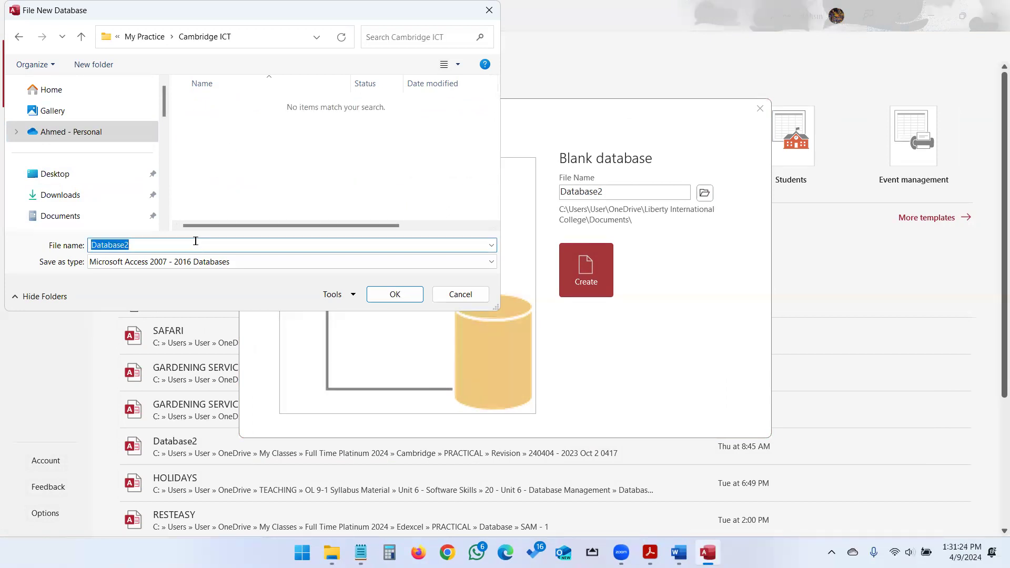
pyautogui.click(378, 294)
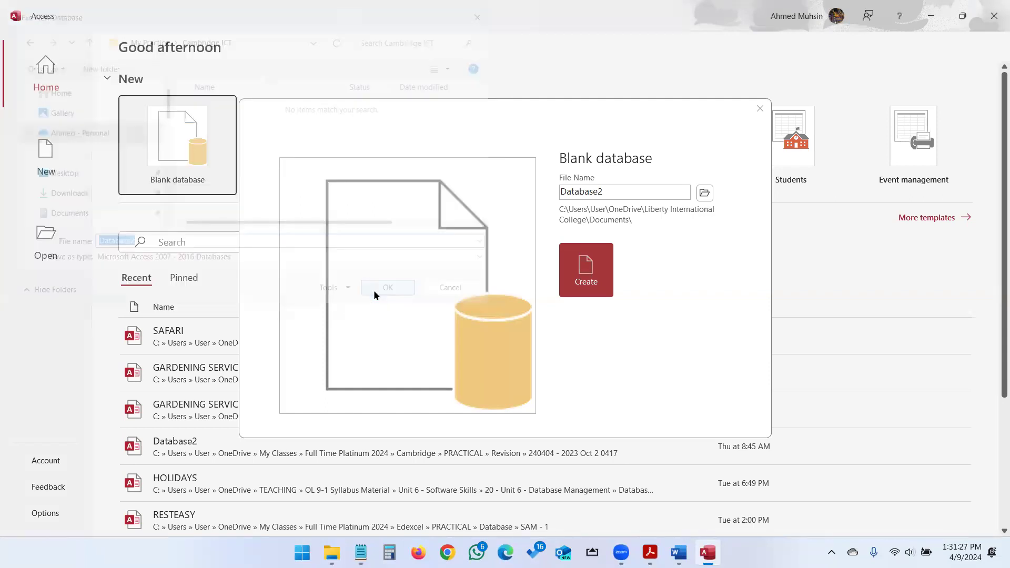
pyautogui.click(595, 276)
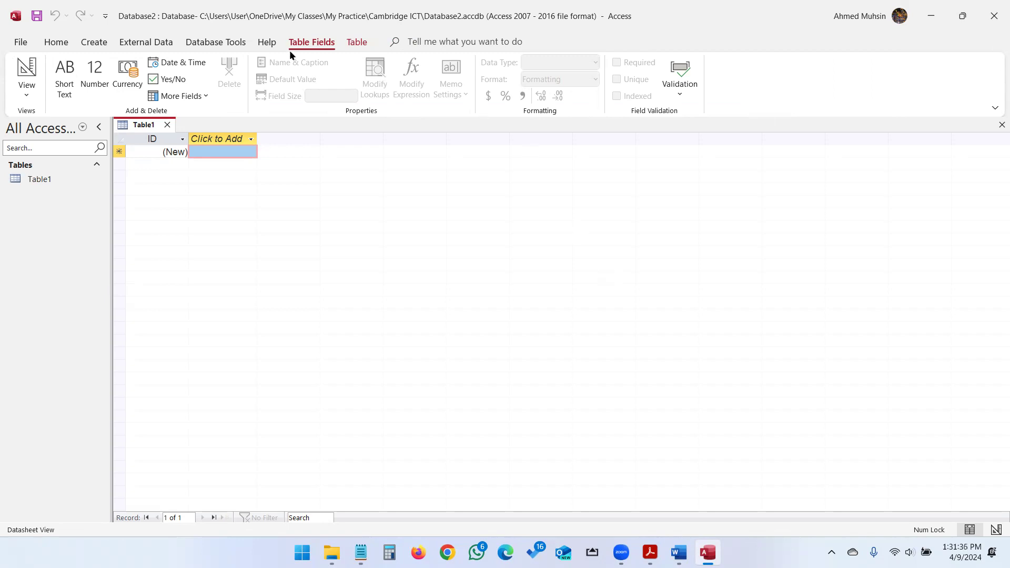
# Browse External Data's New Data Source list, then check the source file types in the Cambridge ICT folder.
pyautogui.click(153, 42)
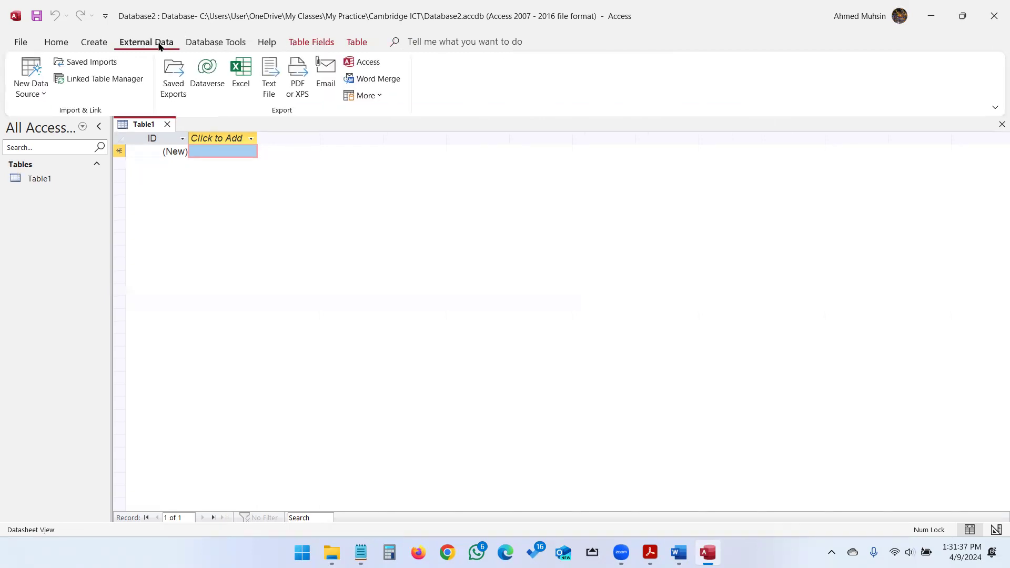
pyautogui.click(36, 96)
pyautogui.moveTo(41, 118)
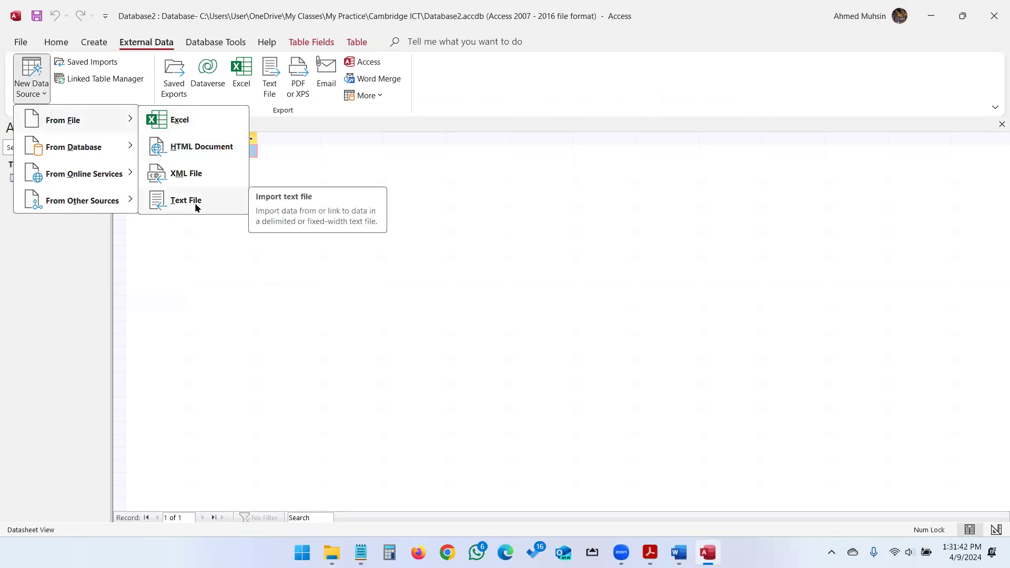
pyautogui.click(332, 552)
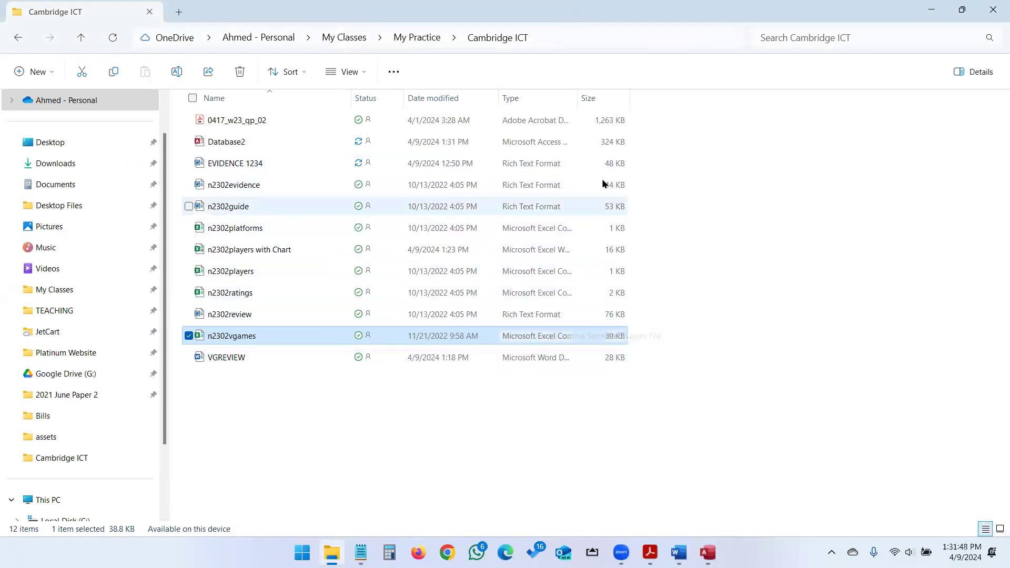
pyautogui.moveTo(580, 102); pyautogui.dragTo(712, 126)
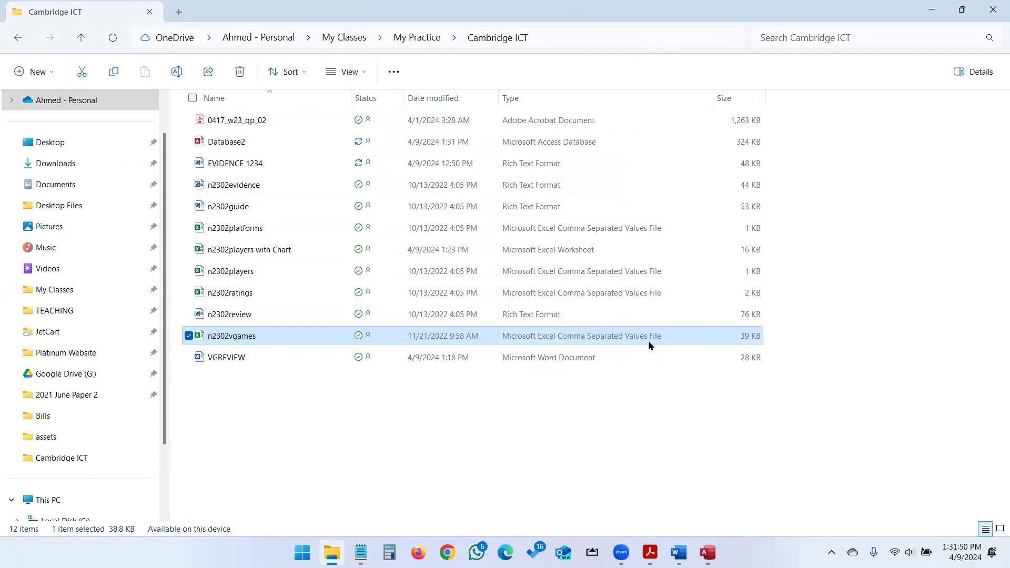
pyautogui.hotkey('alt', 'Tab')
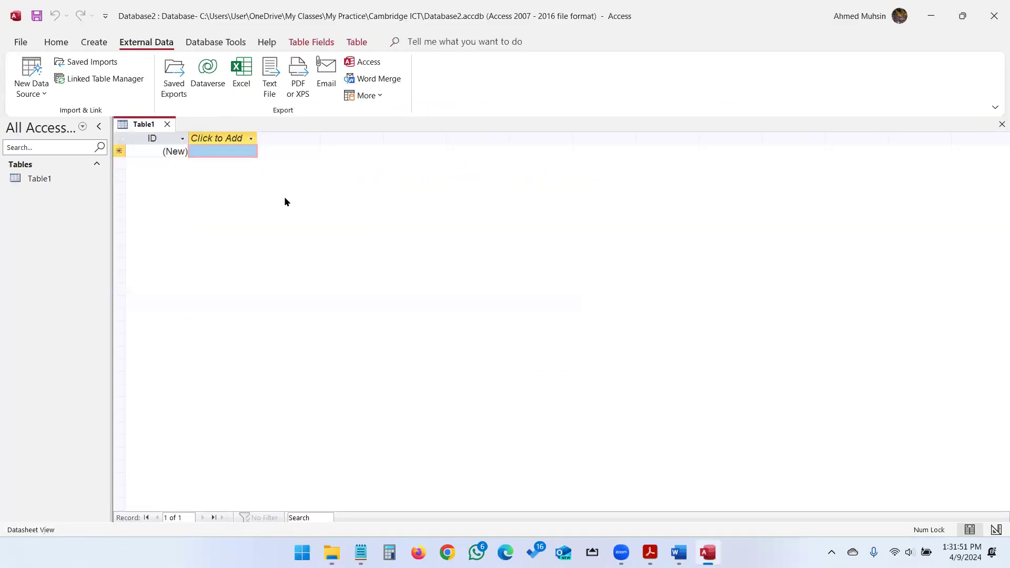
# Import from Text File, selecting n2302vgames from the Cambridge ICT folder into a new table.
pyautogui.click(26, 84)
pyautogui.moveTo(75, 124)
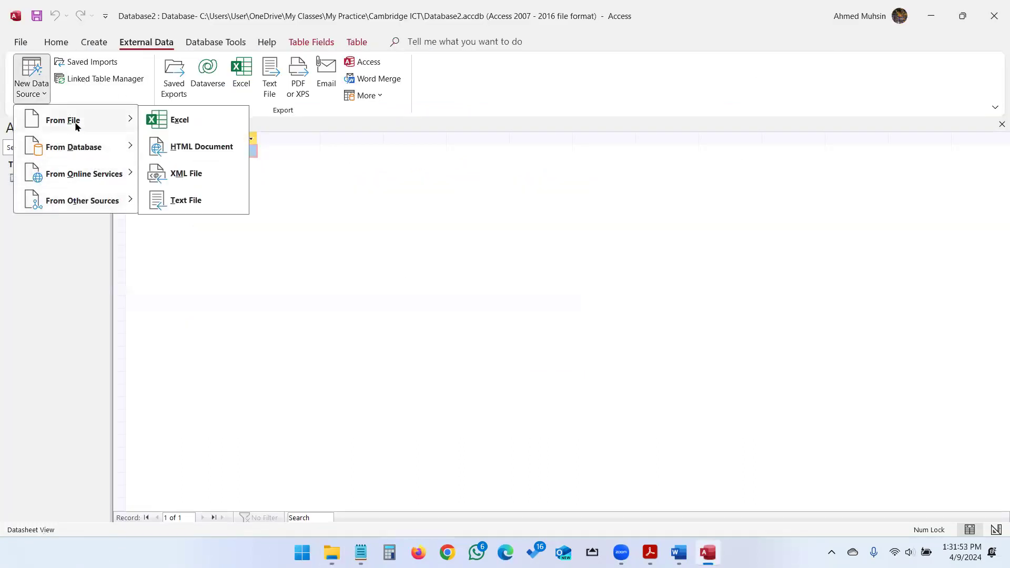
pyautogui.click(171, 200)
pyautogui.click(693, 184)
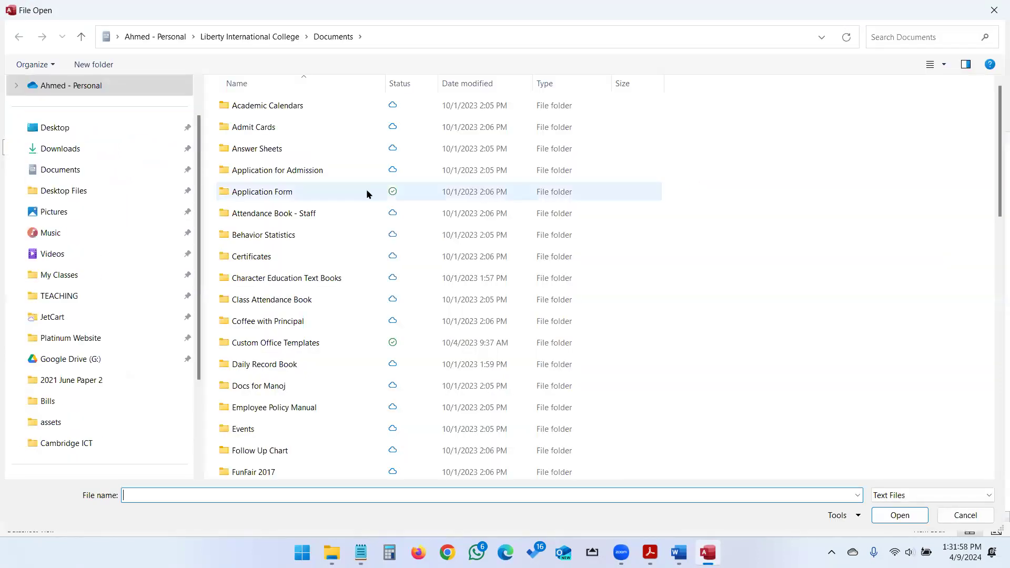
pyautogui.click(60, 129)
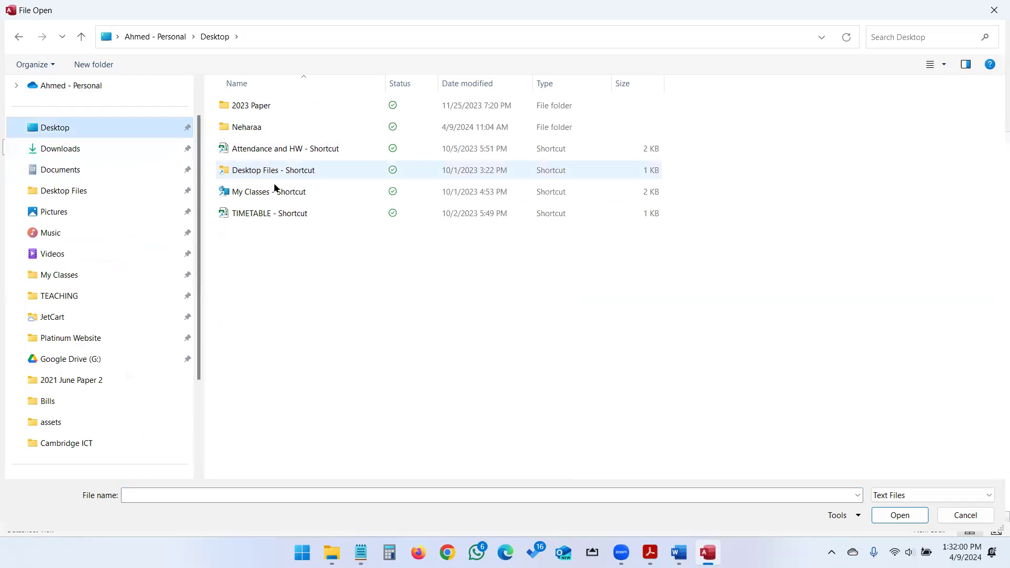
pyautogui.doubleClick(274, 192)
pyautogui.doubleClick(265, 299)
pyautogui.doubleClick(272, 150)
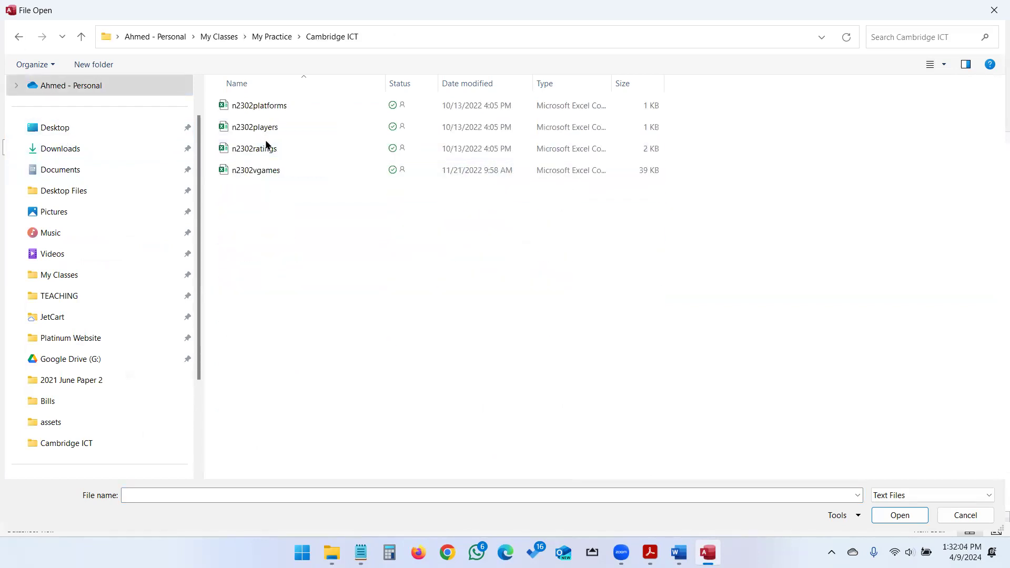
pyautogui.click(263, 175)
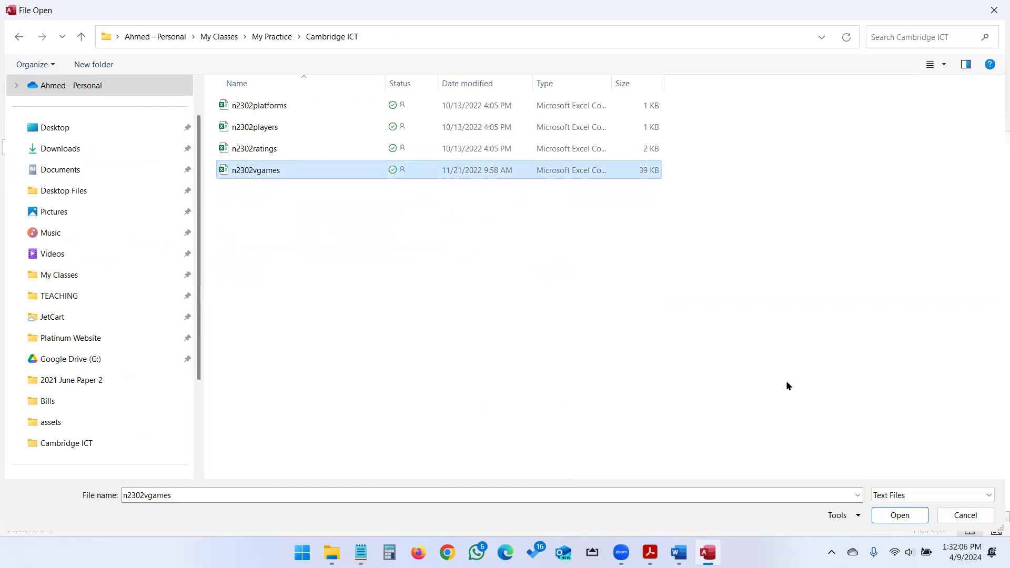
pyautogui.click(916, 518)
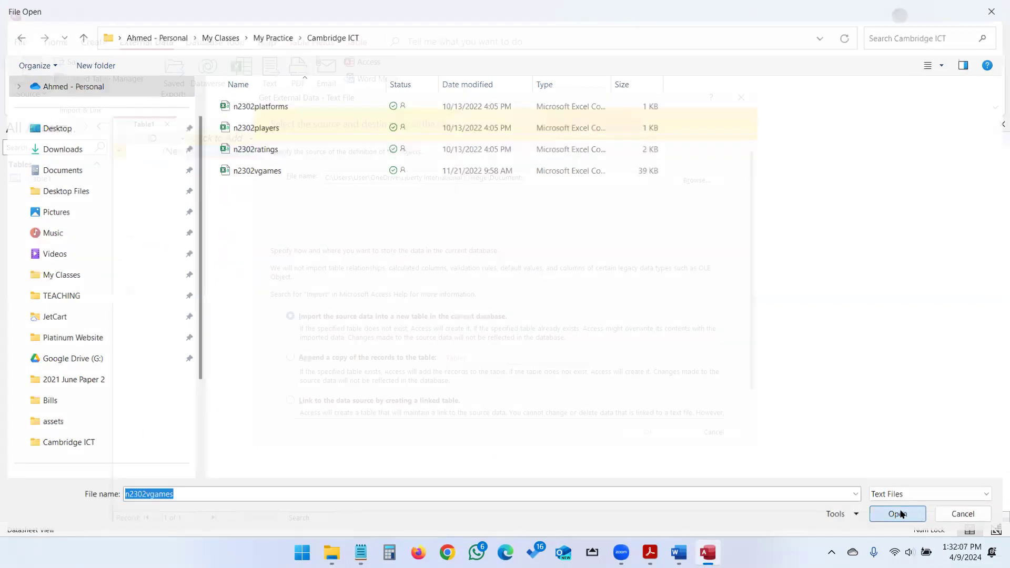
pyautogui.click(648, 431)
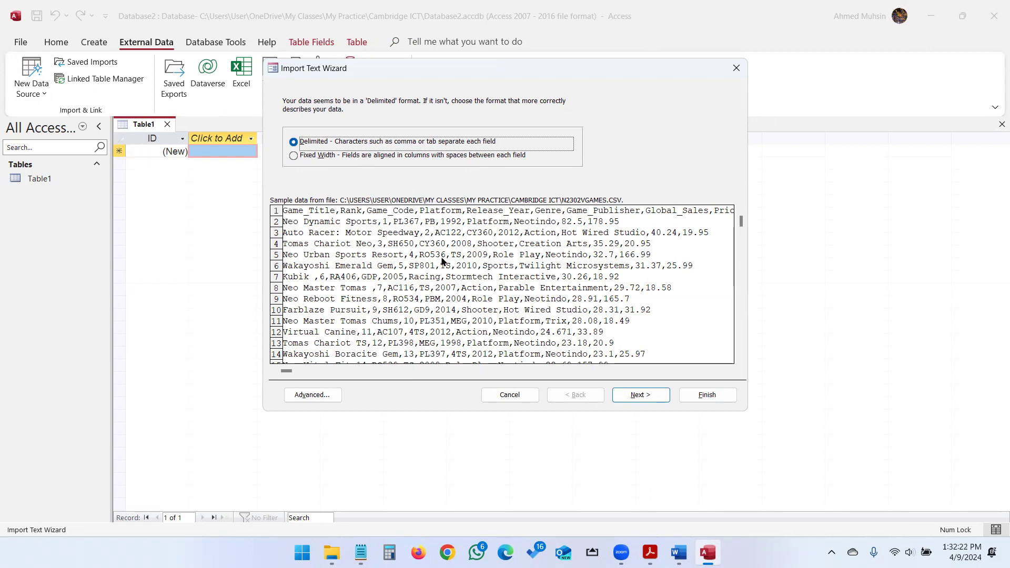
# Keep Delimited format, split on Comma, and use the first row as field names.
pyautogui.click(621, 394)
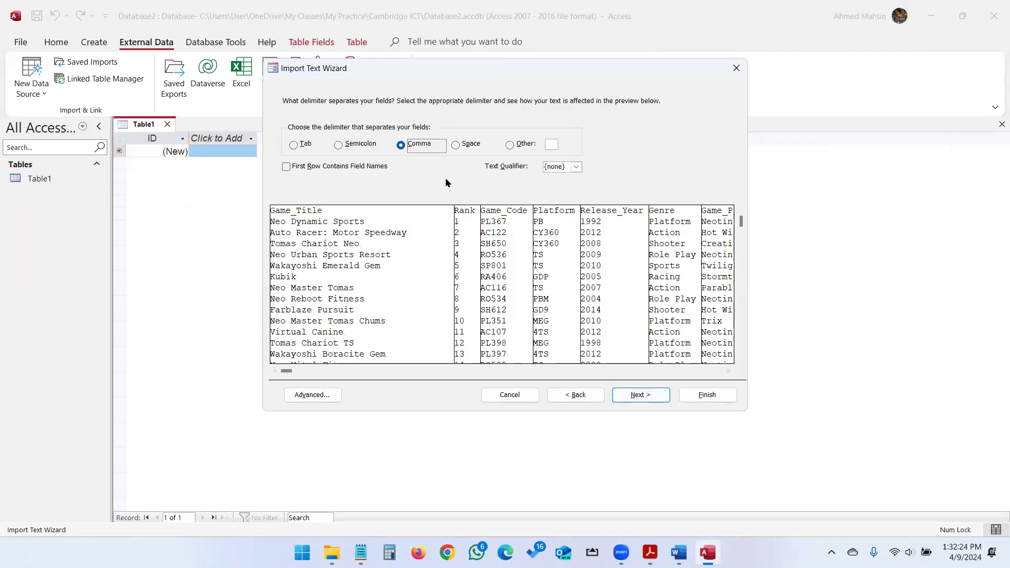
pyautogui.click(287, 166)
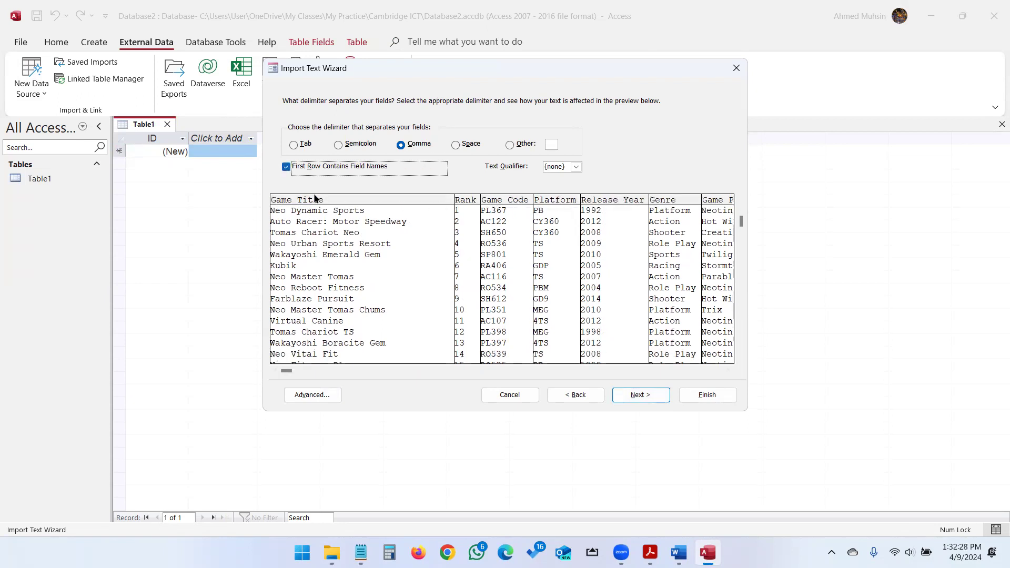
pyautogui.click(630, 397)
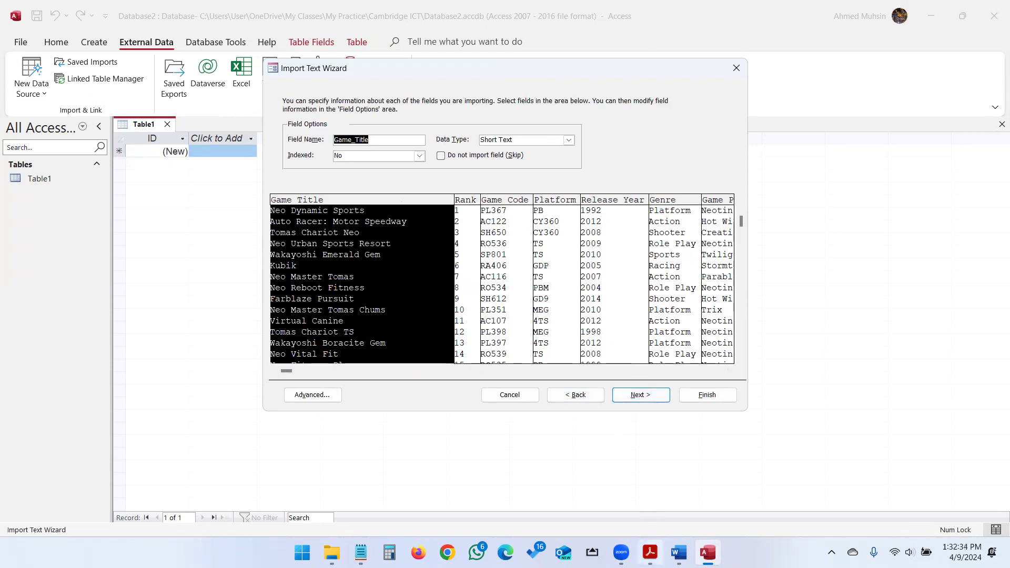
# Compare the Rank, Game Code and Platform fields against the paper's required field table.
pyautogui.click(651, 553)
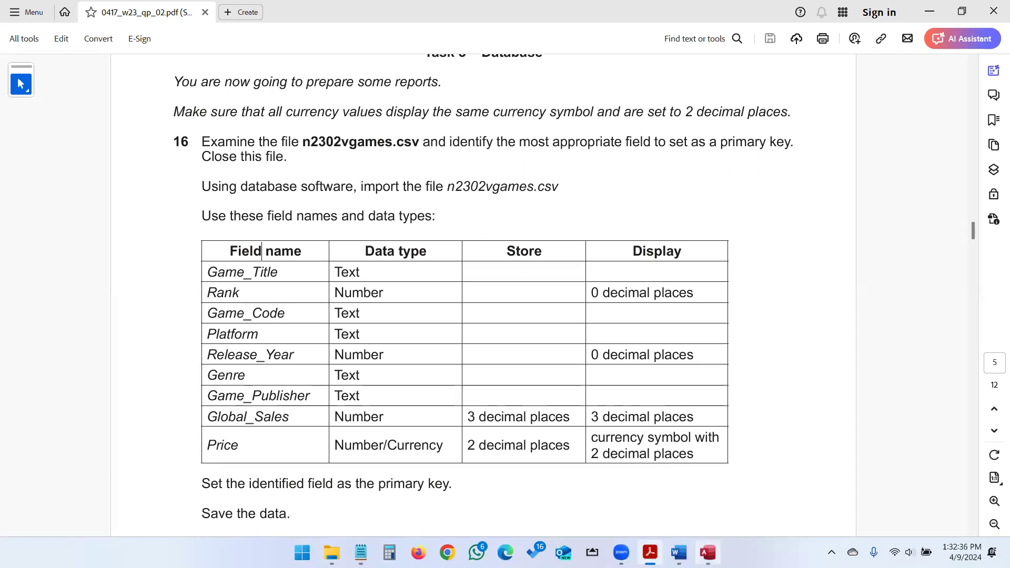
pyautogui.click(708, 553)
pyautogui.click(650, 552)
pyautogui.click(708, 552)
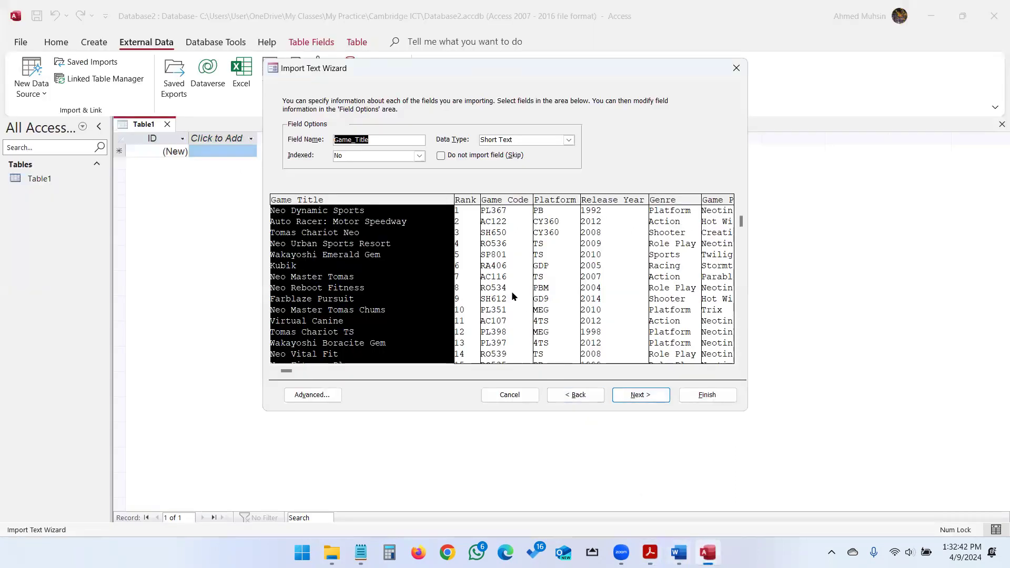
pyautogui.click(475, 230)
pyautogui.click(505, 212)
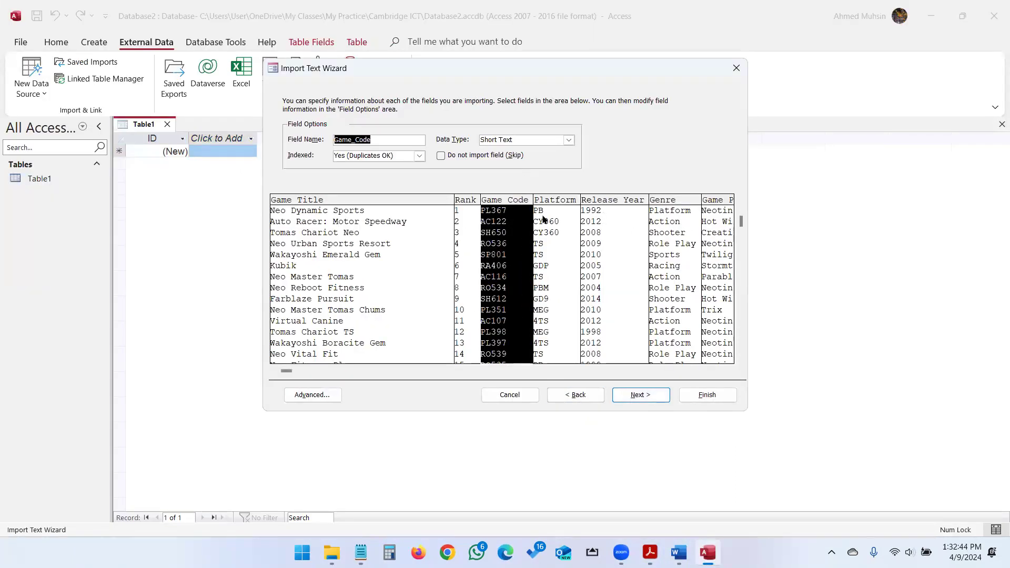
pyautogui.click(543, 218)
pyautogui.click(650, 553)
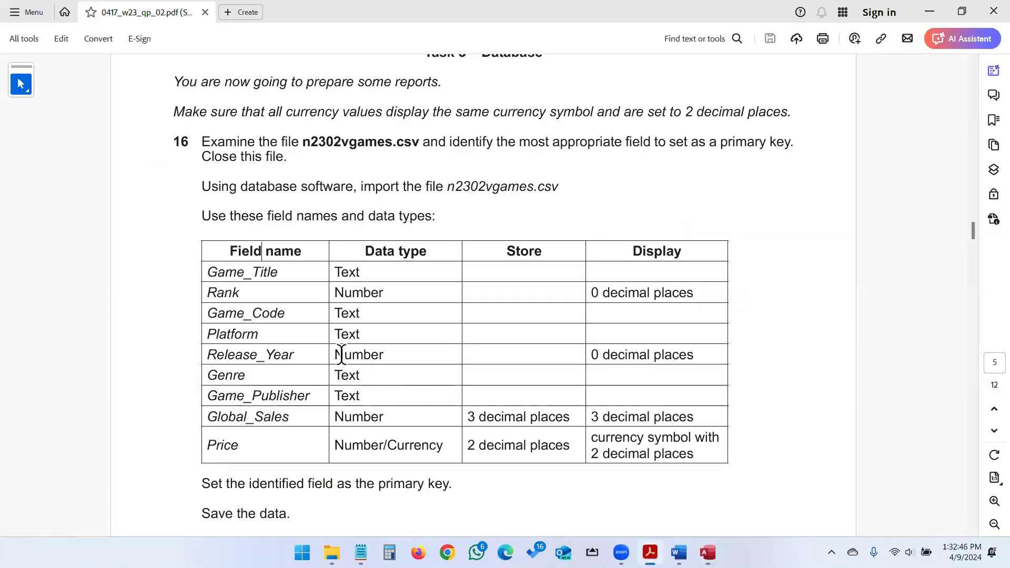
pyautogui.click(708, 553)
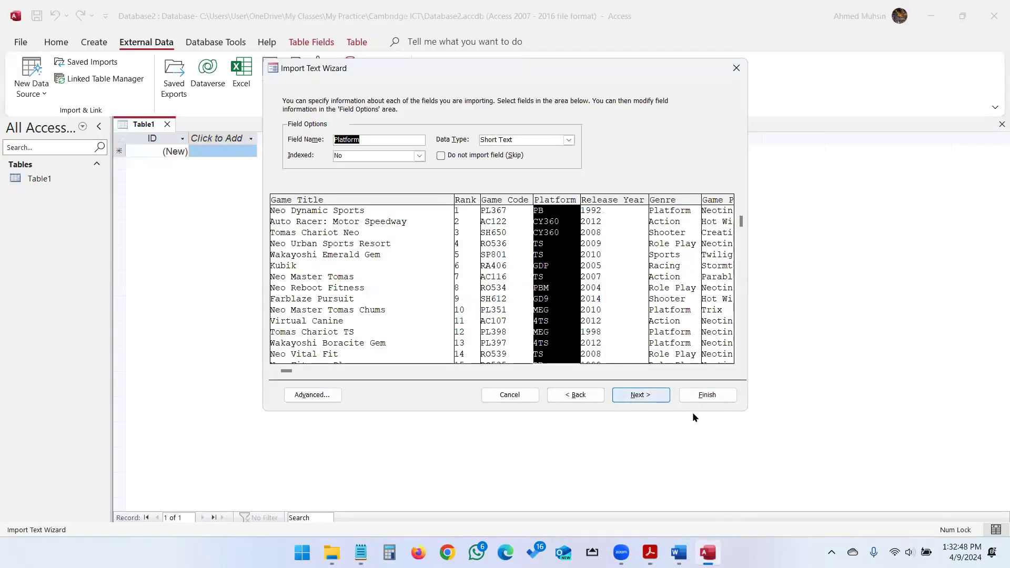
# Review the Release Year, Genre and Global Sales fields against the task sheet.
pyautogui.click(625, 268)
pyautogui.click(662, 251)
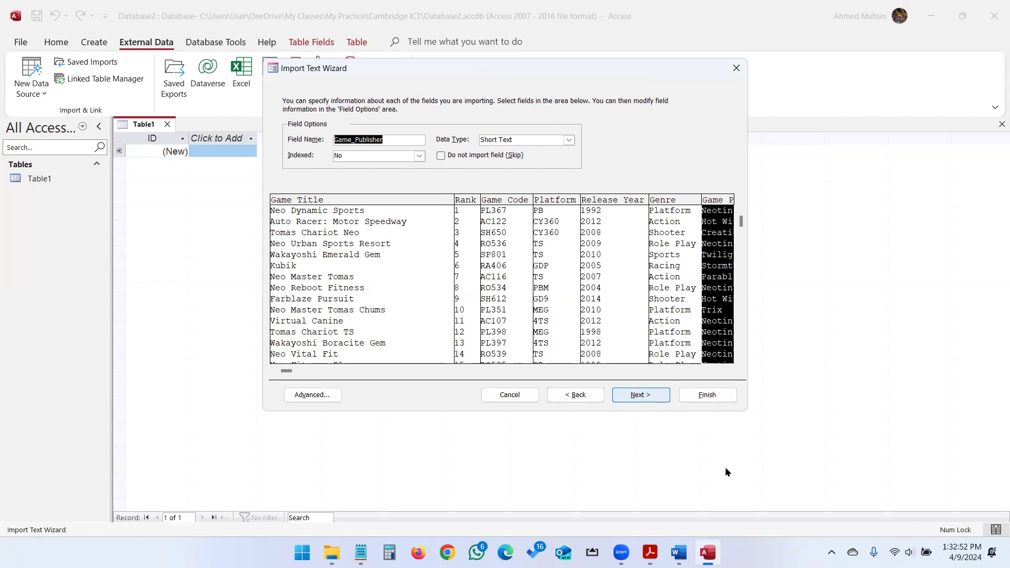
pyautogui.click(678, 554)
pyautogui.click(650, 553)
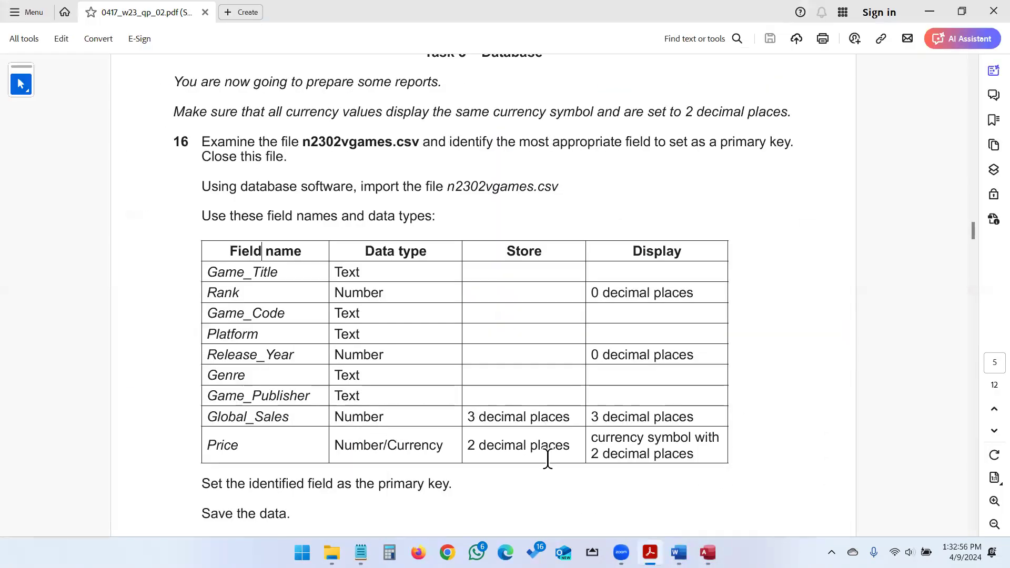
pyautogui.click(708, 552)
pyautogui.click(729, 371)
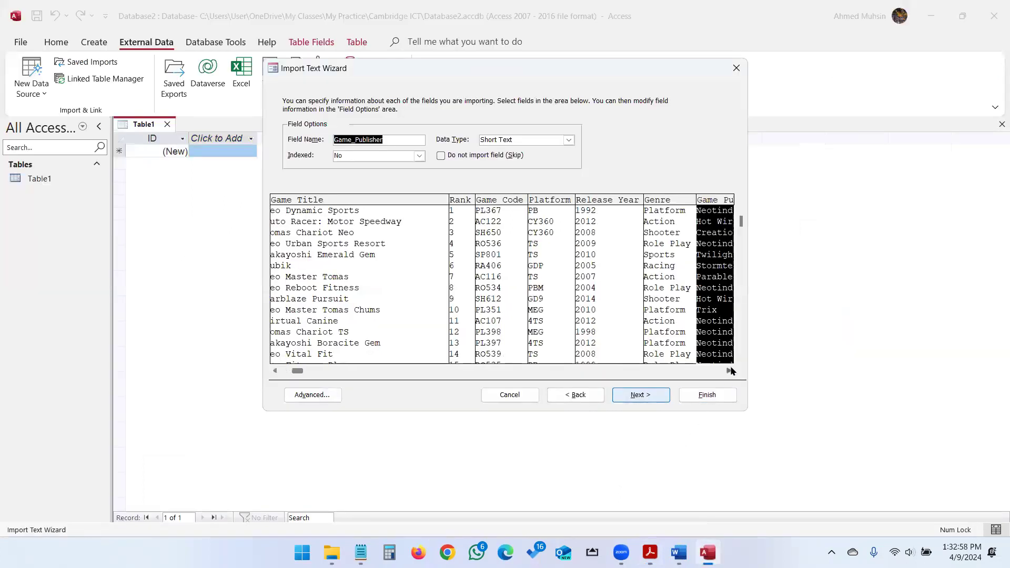
pyautogui.click(730, 371)
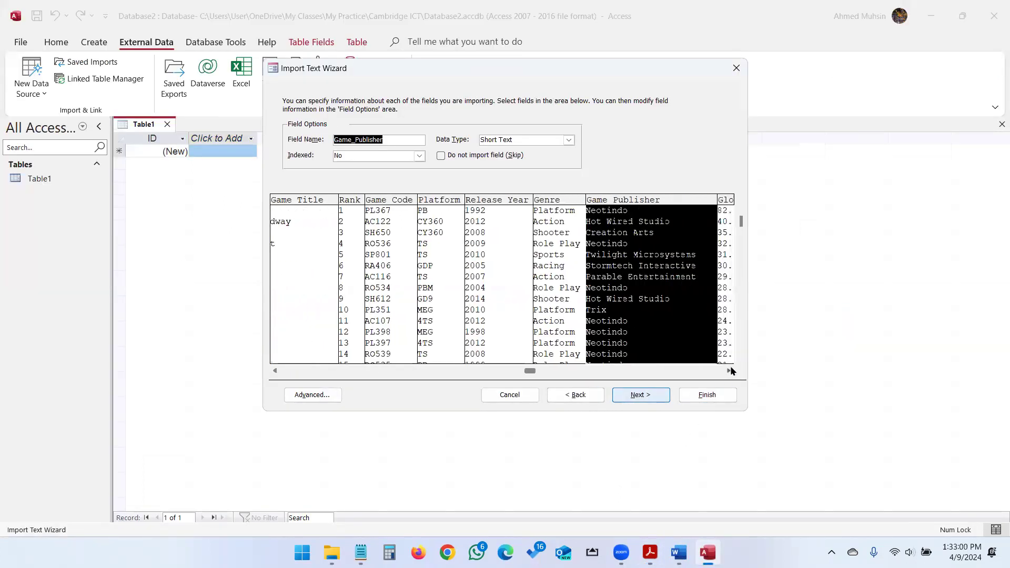
pyautogui.click(680, 344)
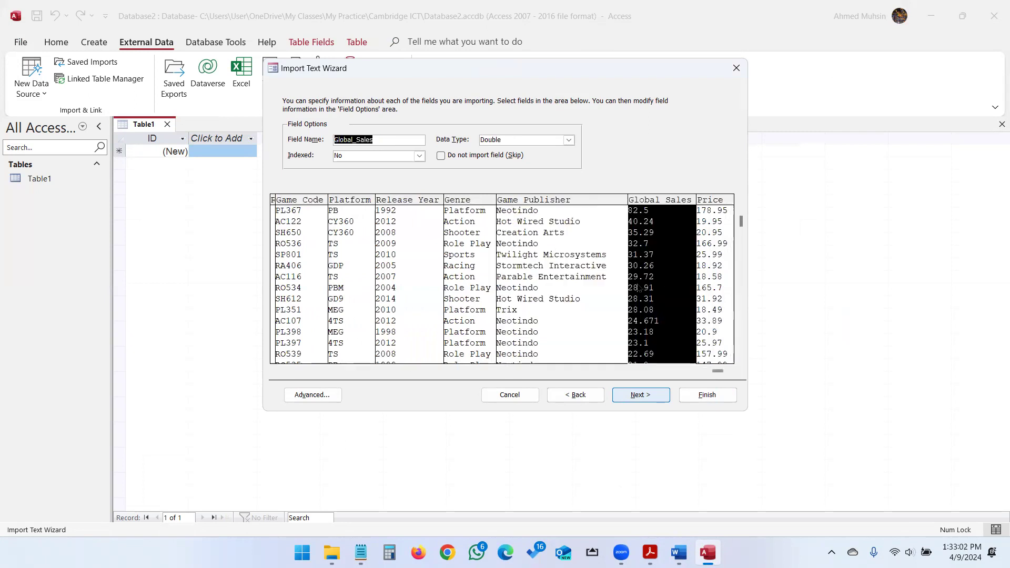
# Set the Price field's data type to Currency and advance to the primary key page.
pyautogui.click(711, 260)
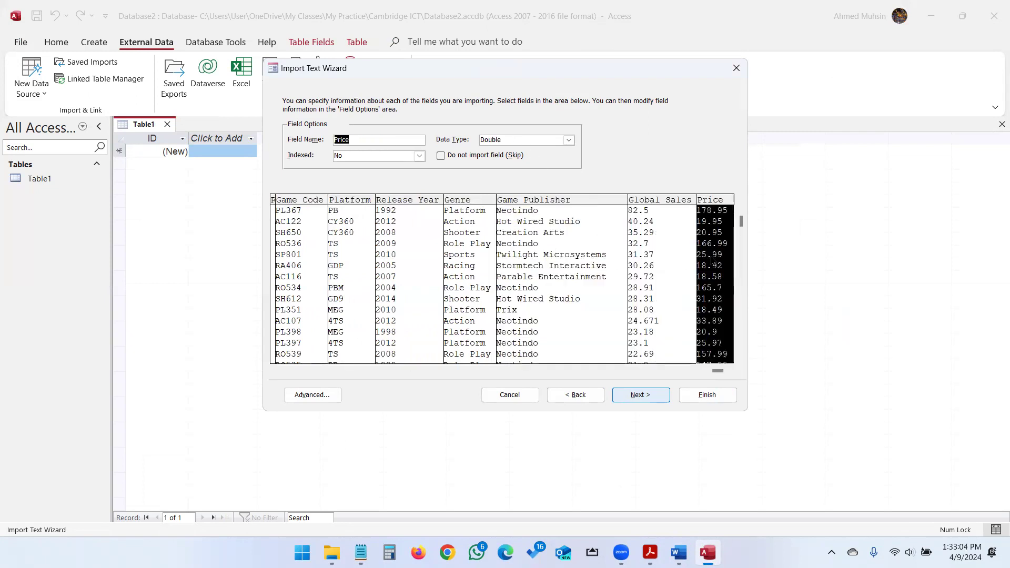
pyautogui.click(569, 140)
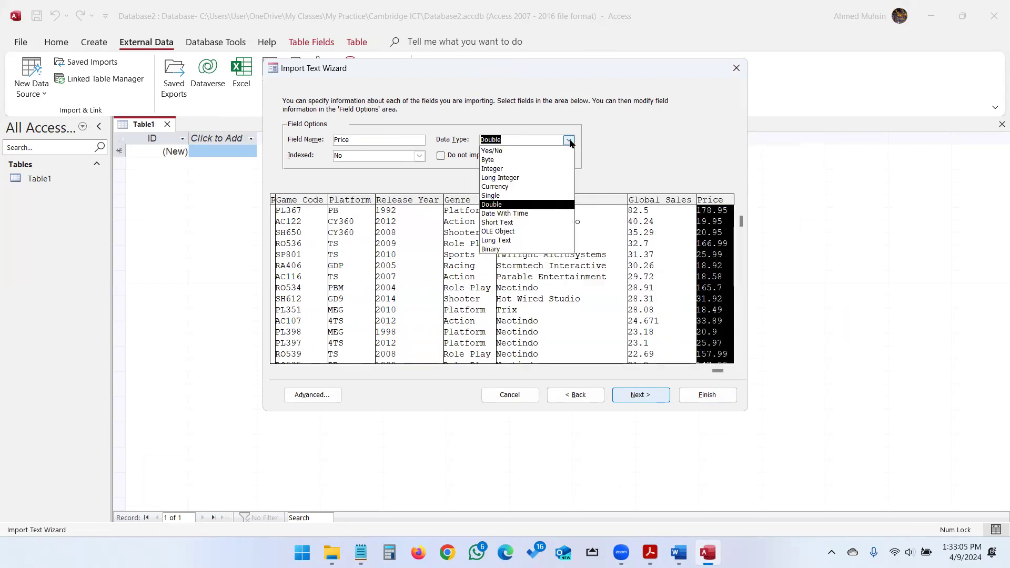
pyautogui.click(517, 187)
pyautogui.click(651, 553)
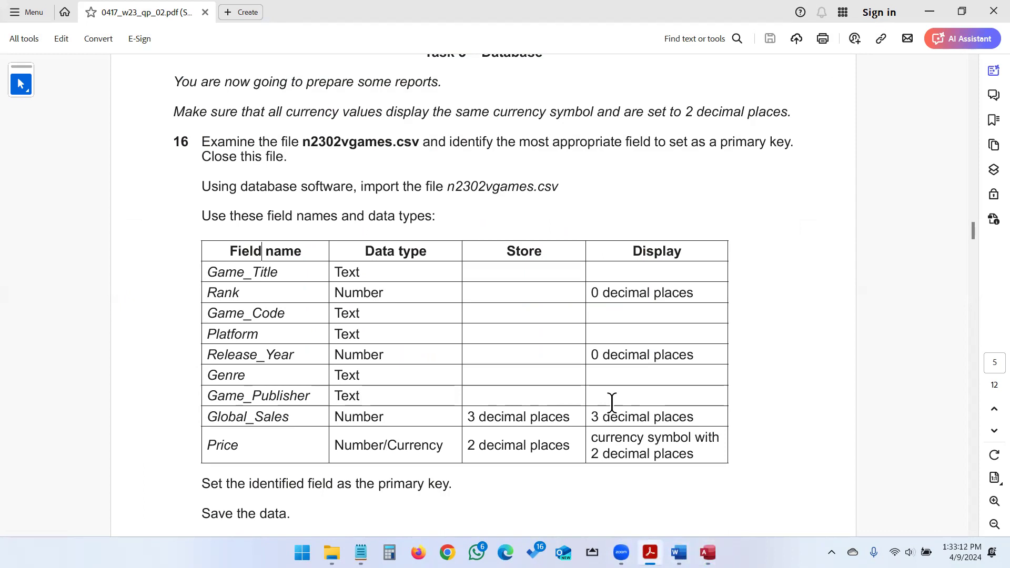
pyautogui.moveTo(707, 553)
pyautogui.click(674, 478)
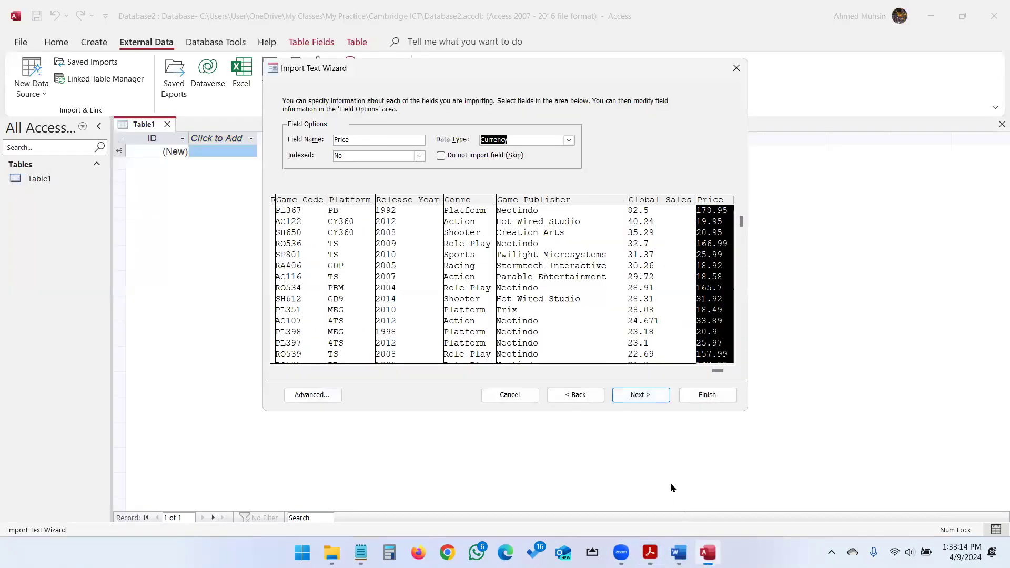
pyautogui.click(646, 396)
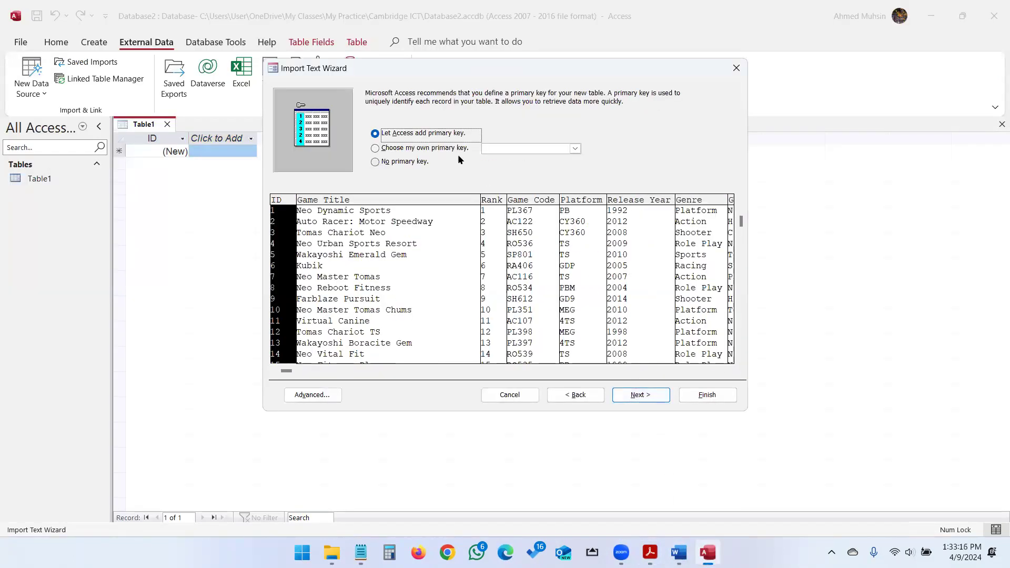
# Make Game_Code the primary key, finish importing as N2302vgames, and skip saving import steps.
pyautogui.click(426, 149)
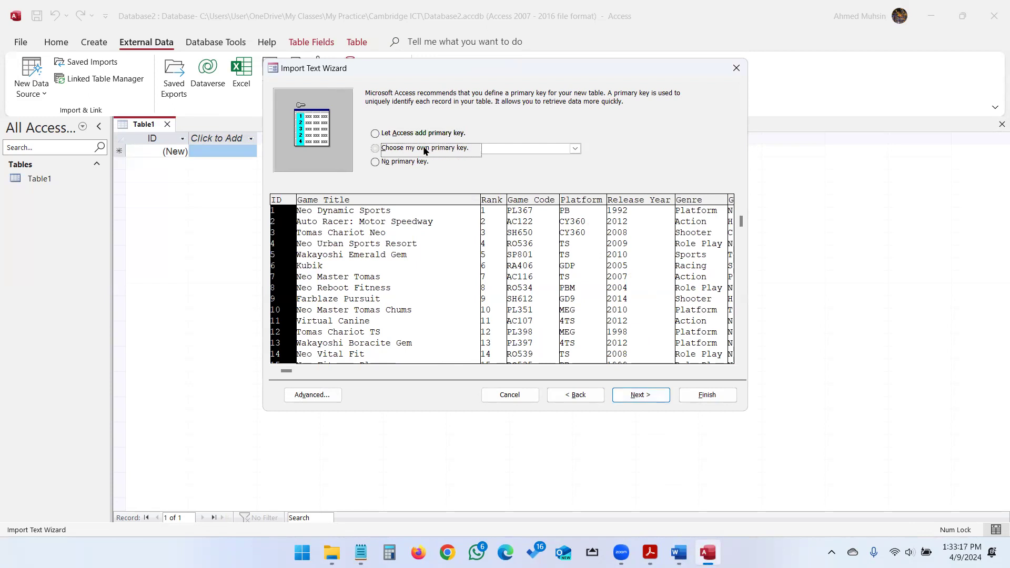
pyautogui.click(575, 149)
pyautogui.click(524, 176)
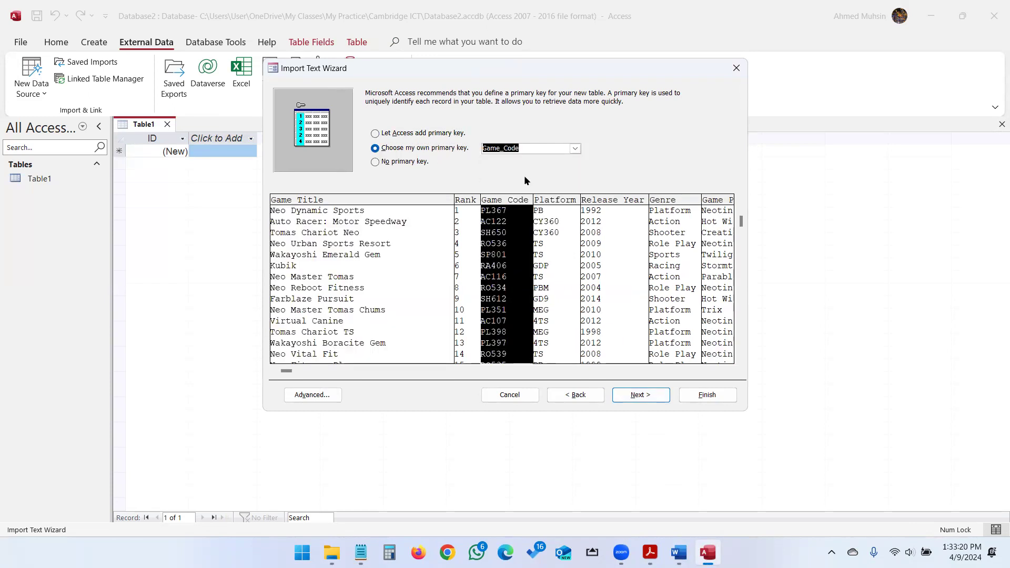
pyautogui.click(636, 395)
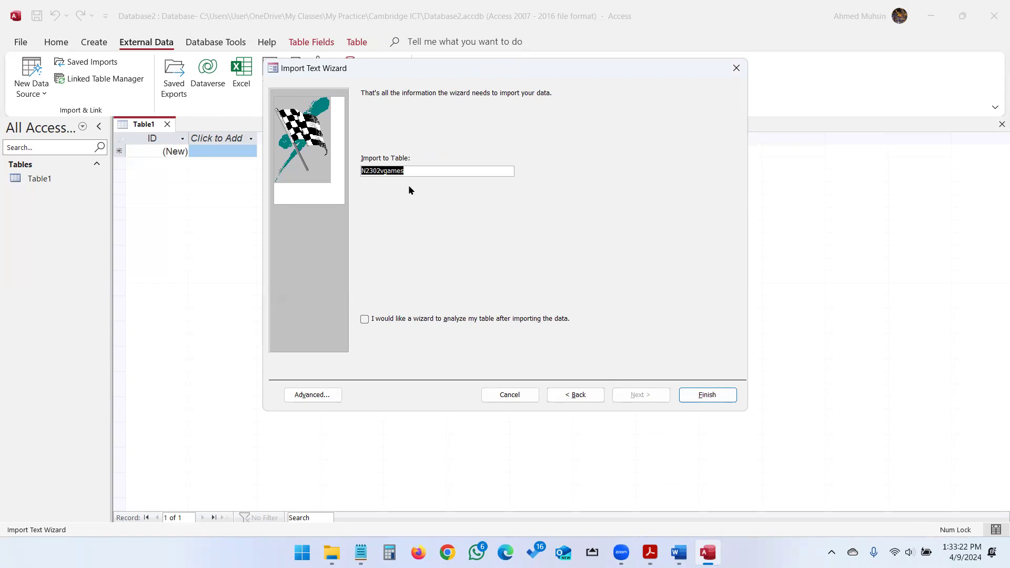
pyautogui.click(706, 396)
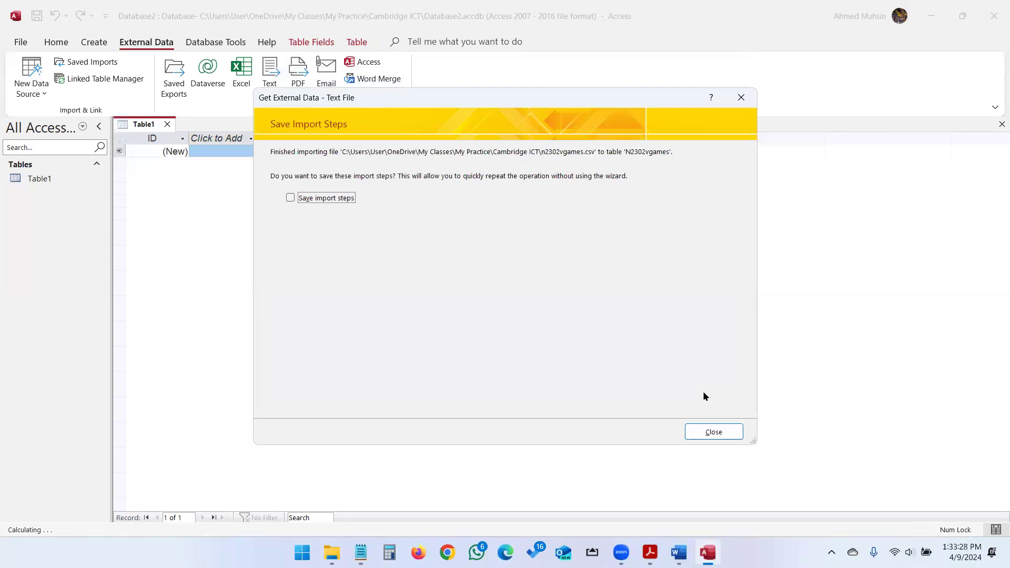
pyautogui.click(713, 431)
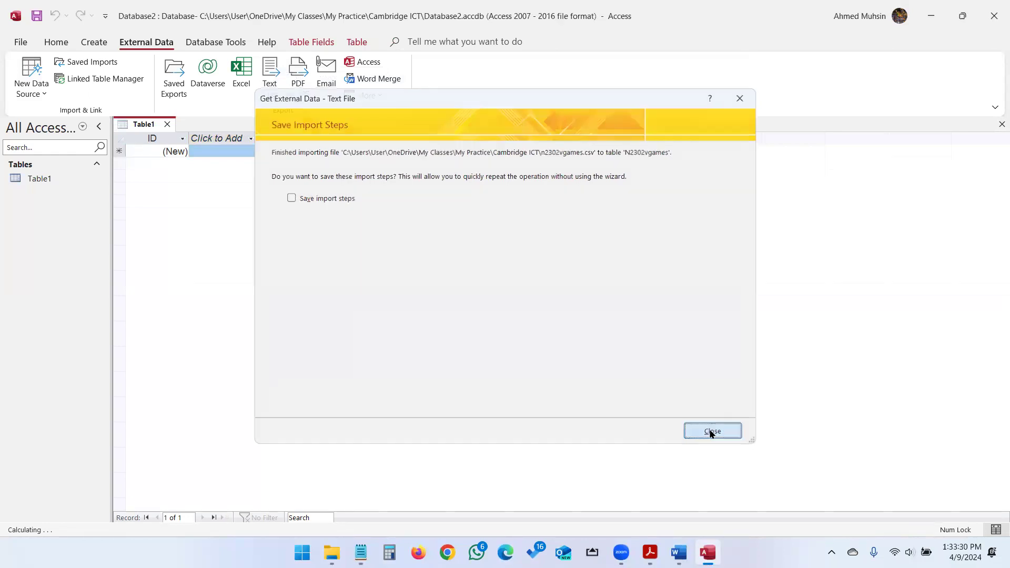
# Open the N2302vgames table in Design View and check the paper's field requirements.
pyautogui.doubleClick(54, 179)
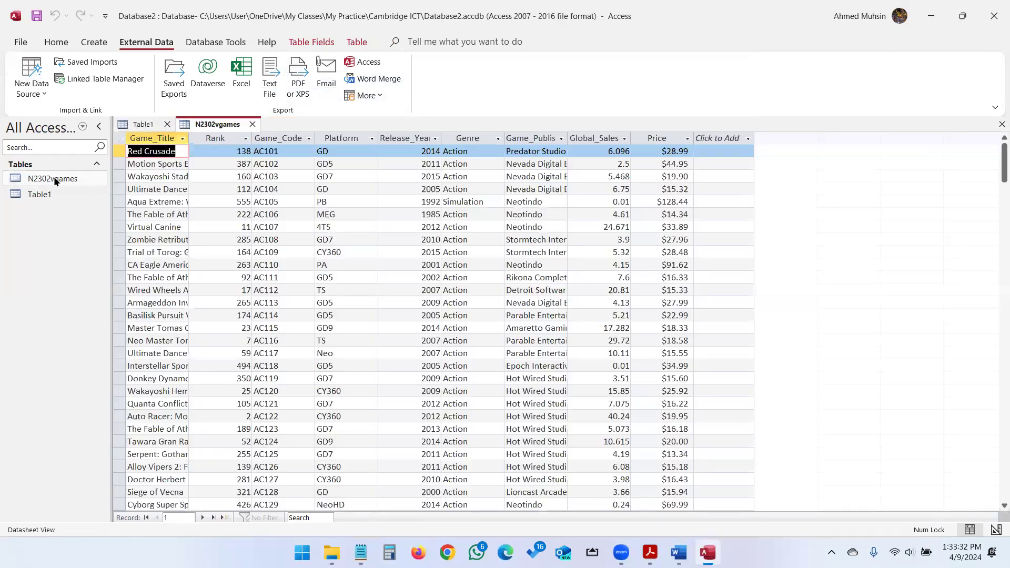
pyautogui.click(68, 44)
pyautogui.click(26, 93)
pyautogui.click(33, 142)
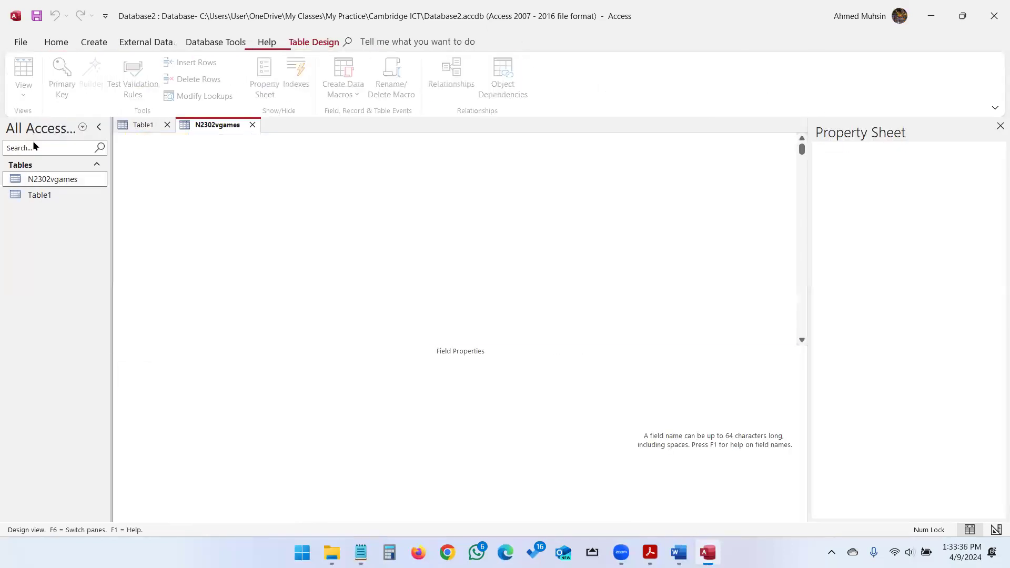
pyautogui.click(650, 552)
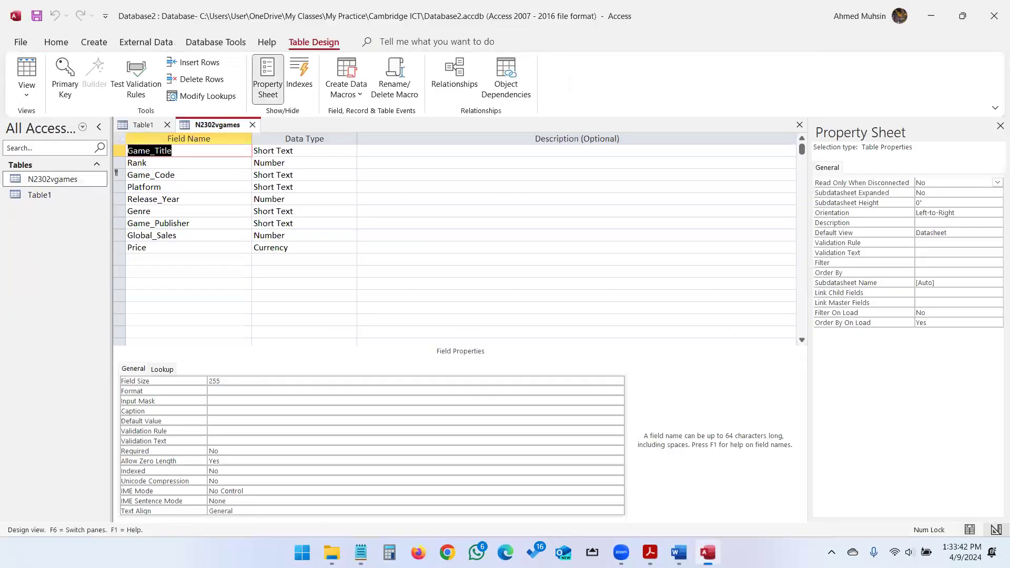
pyautogui.click(708, 553)
# Set Decimal Places to 0 for both Rank and Release_Year.
pyautogui.click(189, 164)
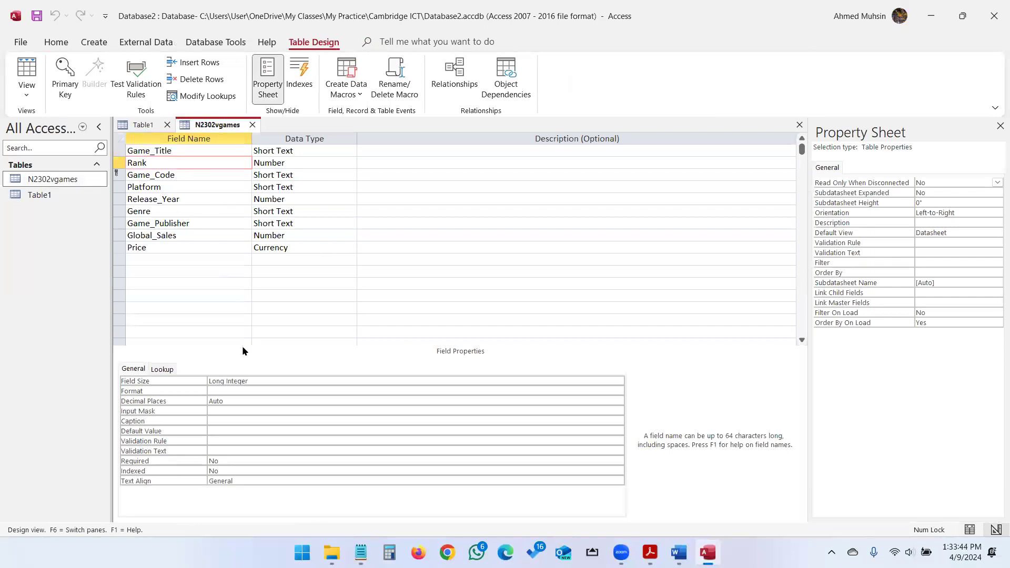
pyautogui.click(242, 400)
pyautogui.click(618, 401)
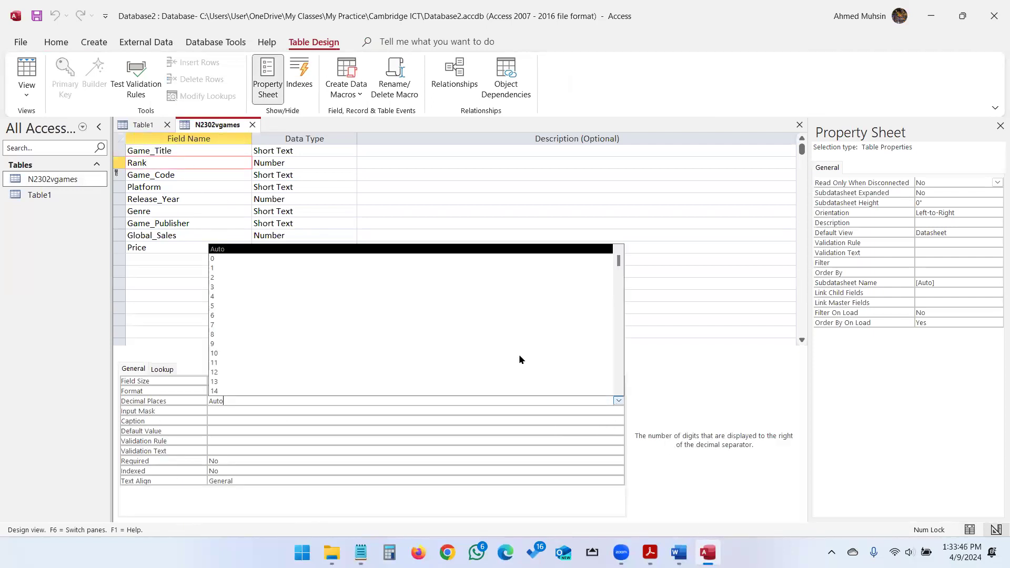
pyautogui.click(218, 259)
pyautogui.click(180, 199)
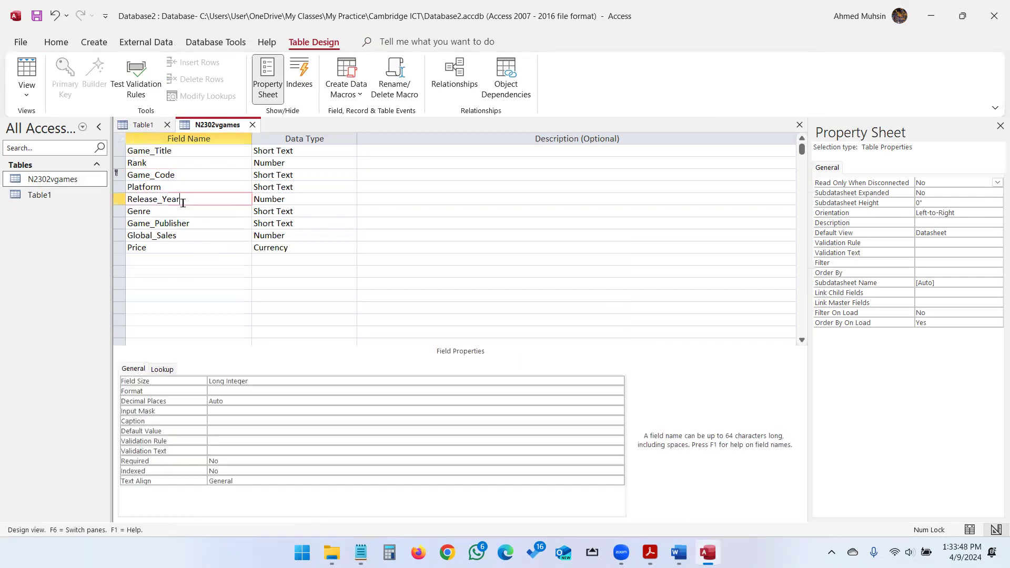
pyautogui.click(242, 410)
pyautogui.click(247, 401)
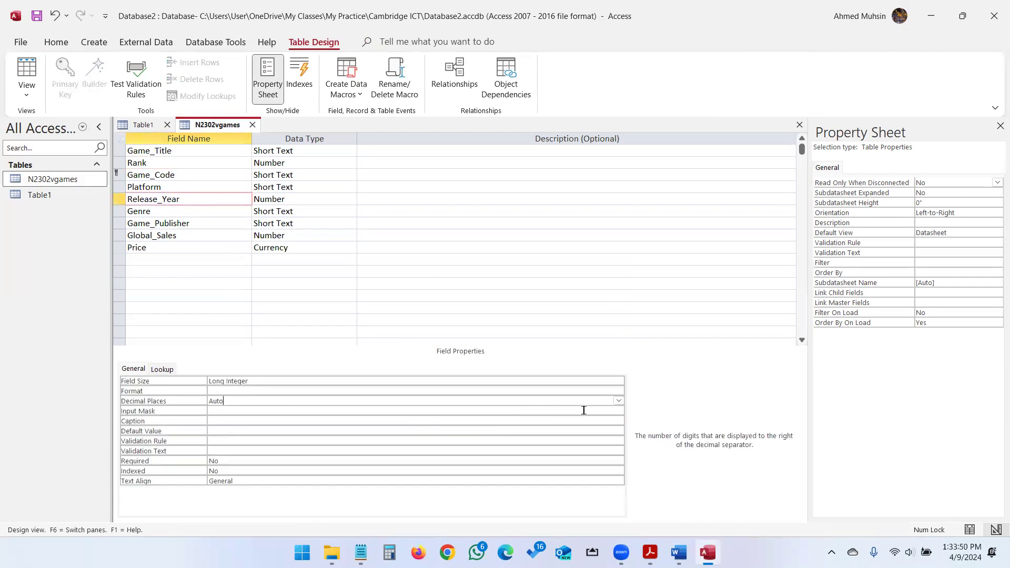
pyautogui.click(618, 401)
pyautogui.click(296, 256)
# Set Global_Sales to 3 and Price to 2 decimal places, then switch to Datasheet View.
pyautogui.click(650, 552)
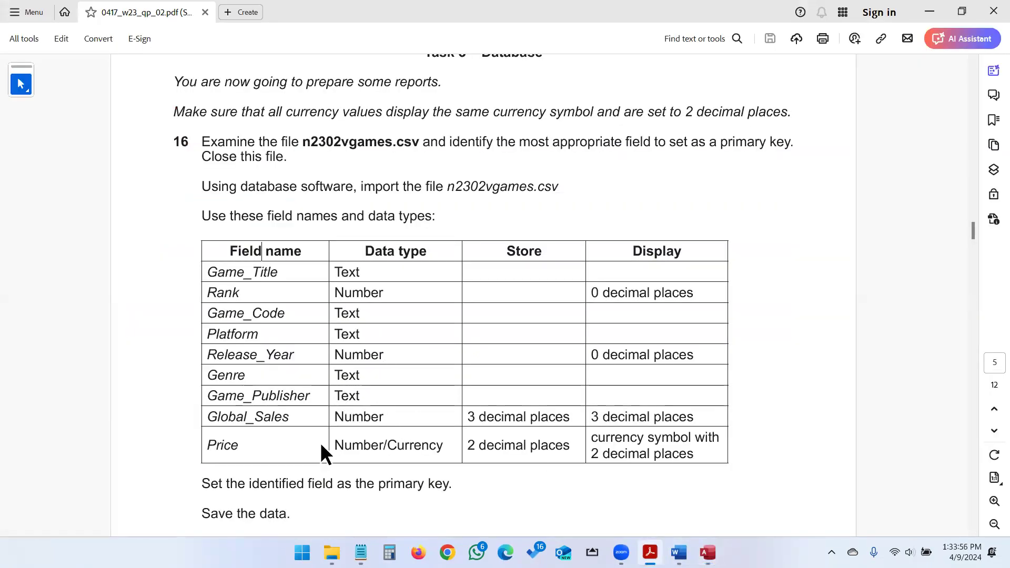
pyautogui.click(929, 11)
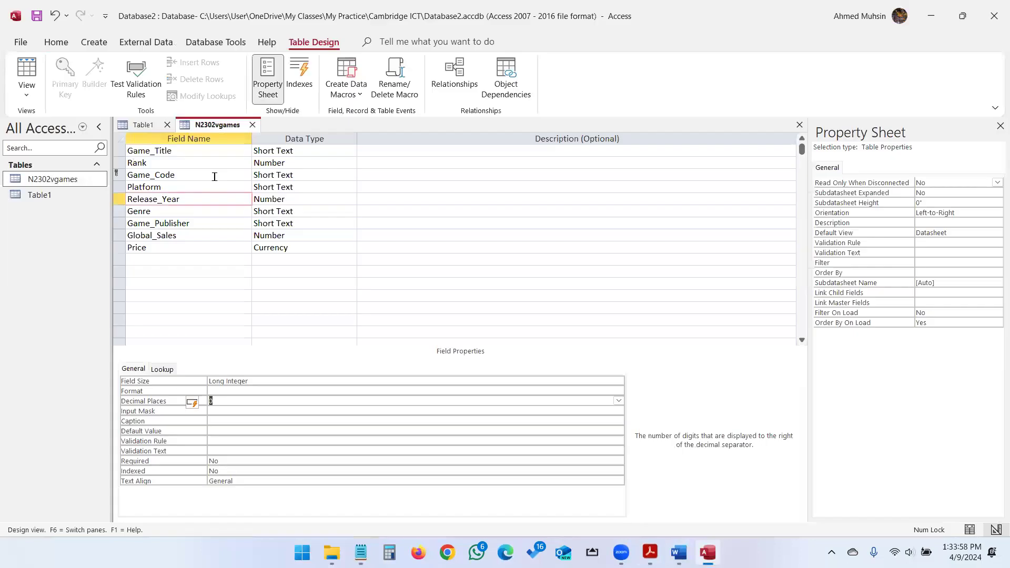
pyautogui.click(182, 237)
pyautogui.click(266, 404)
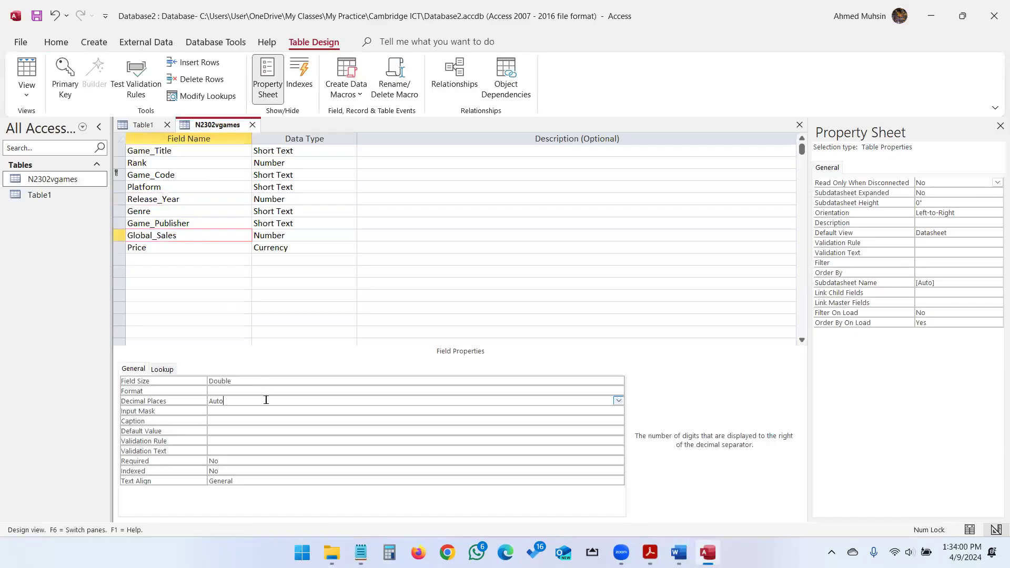
pyautogui.click(618, 401)
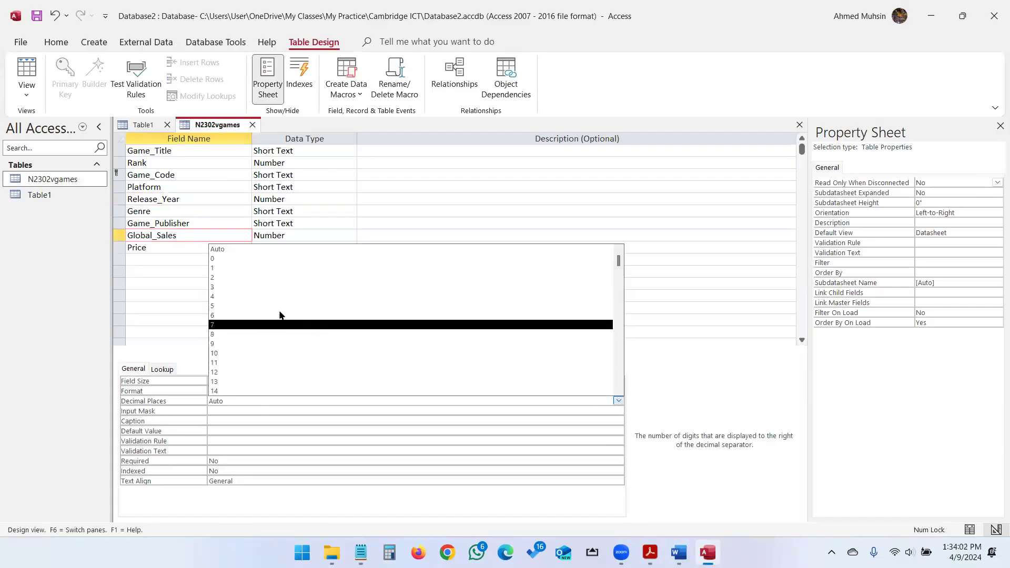
pyautogui.click(275, 284)
pyautogui.click(200, 245)
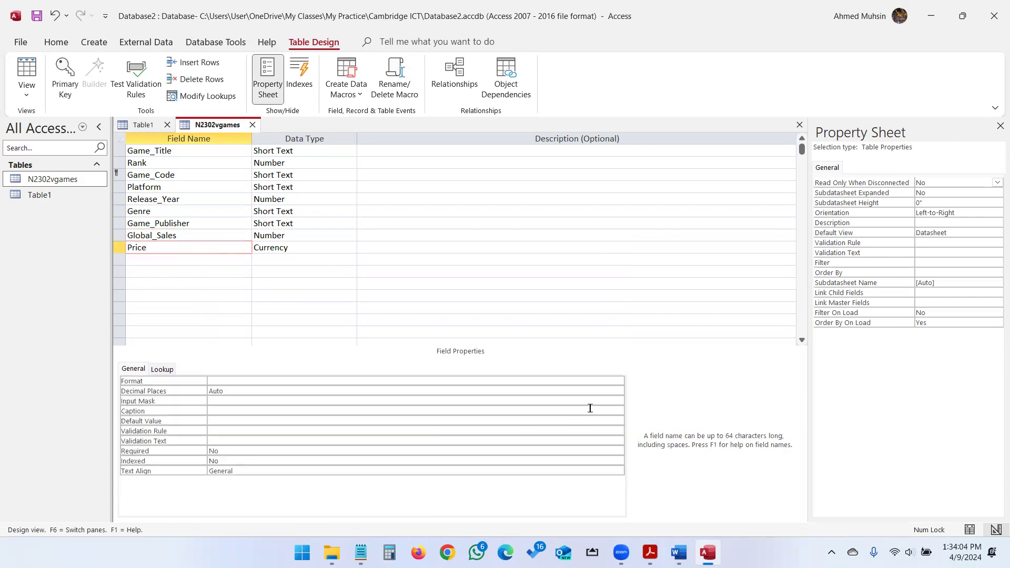
pyautogui.click(617, 391)
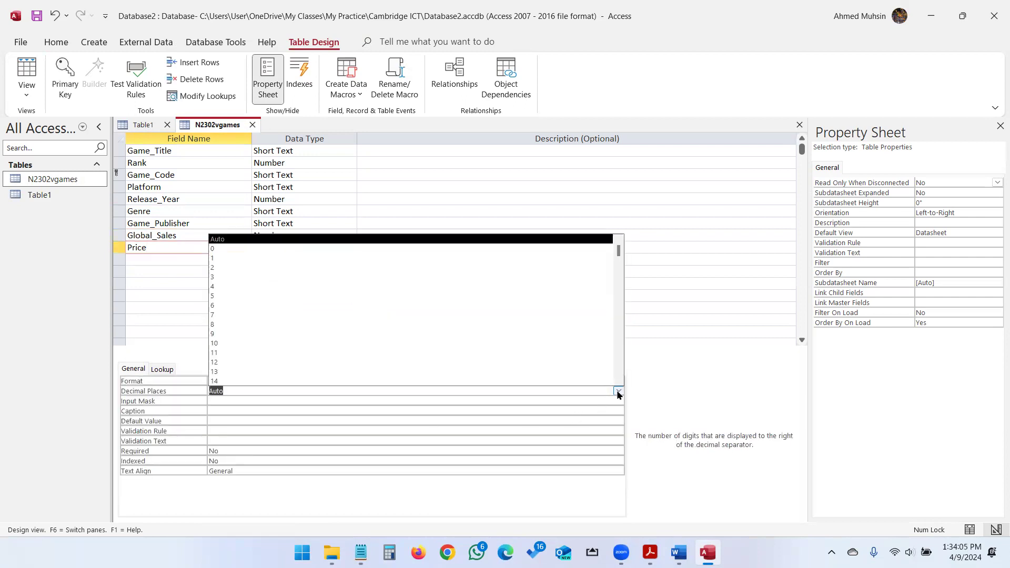
pyautogui.click(216, 267)
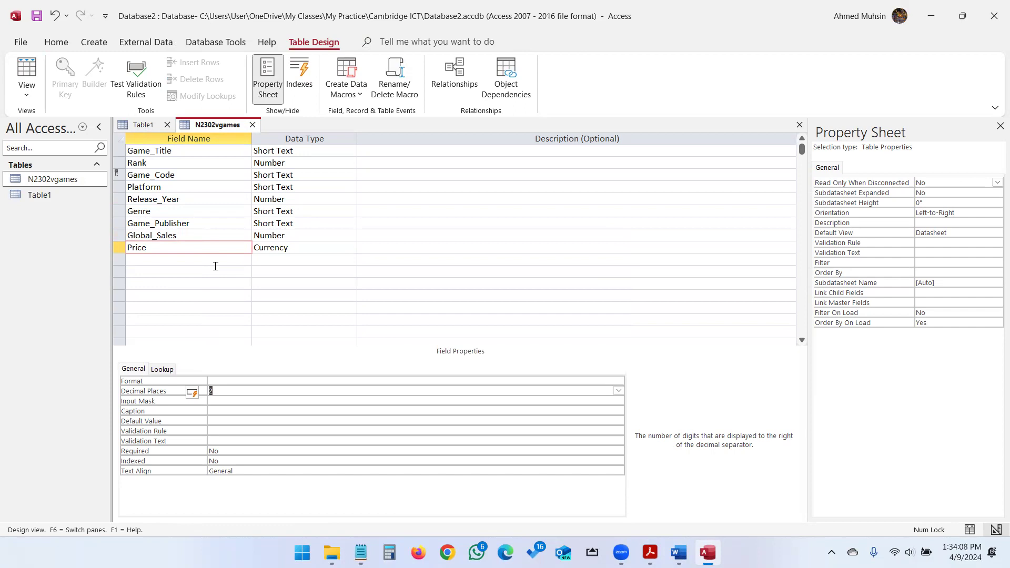
pyautogui.click(36, 98)
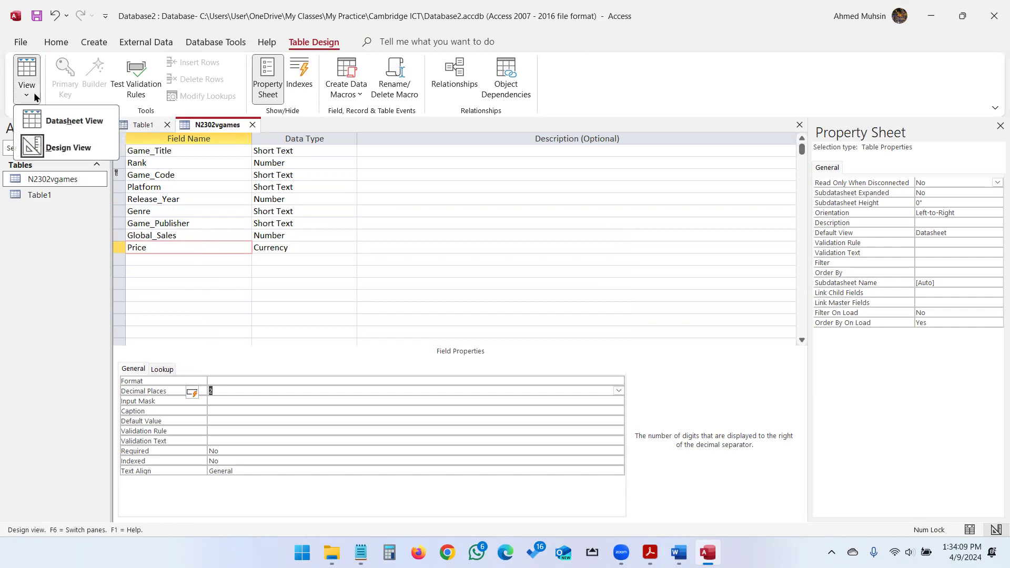
pyautogui.click(42, 119)
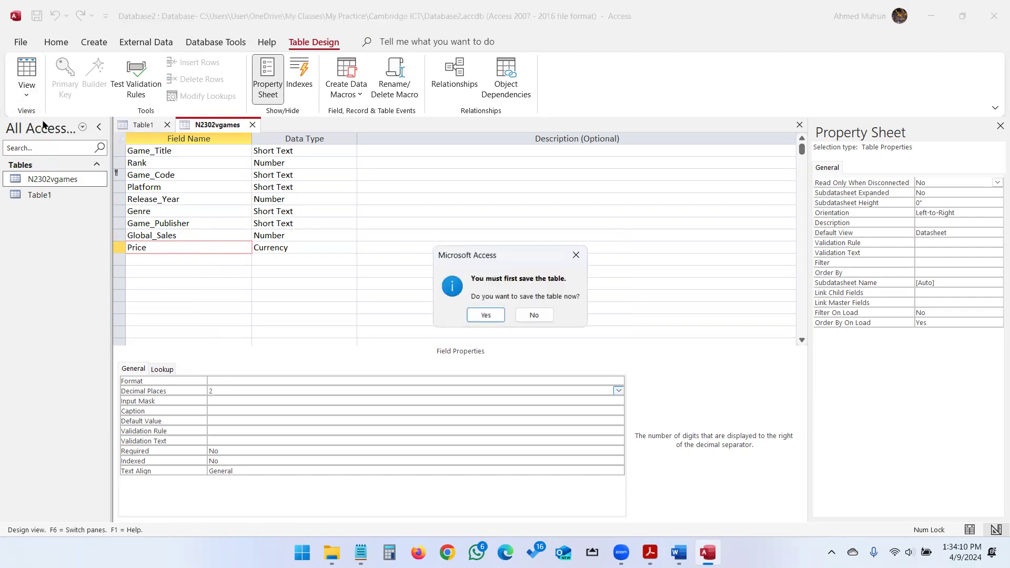
# Save the N2302vgames design changes, review the exam paper, and return the table to Design View.
pyautogui.click(489, 314)
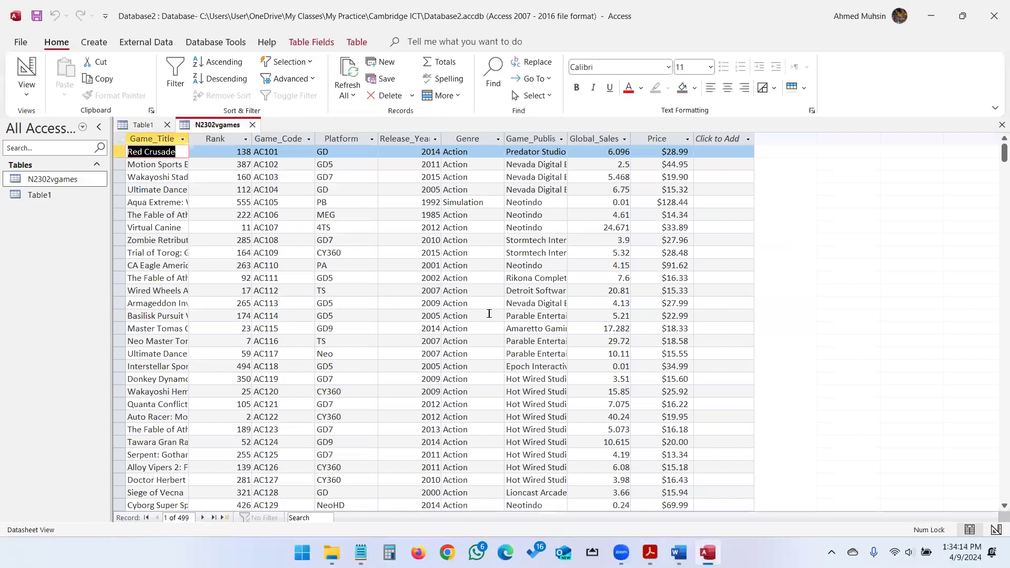
pyautogui.hotkey('alt', 'Tab')
pyautogui.scroll(-4, 447, 371)
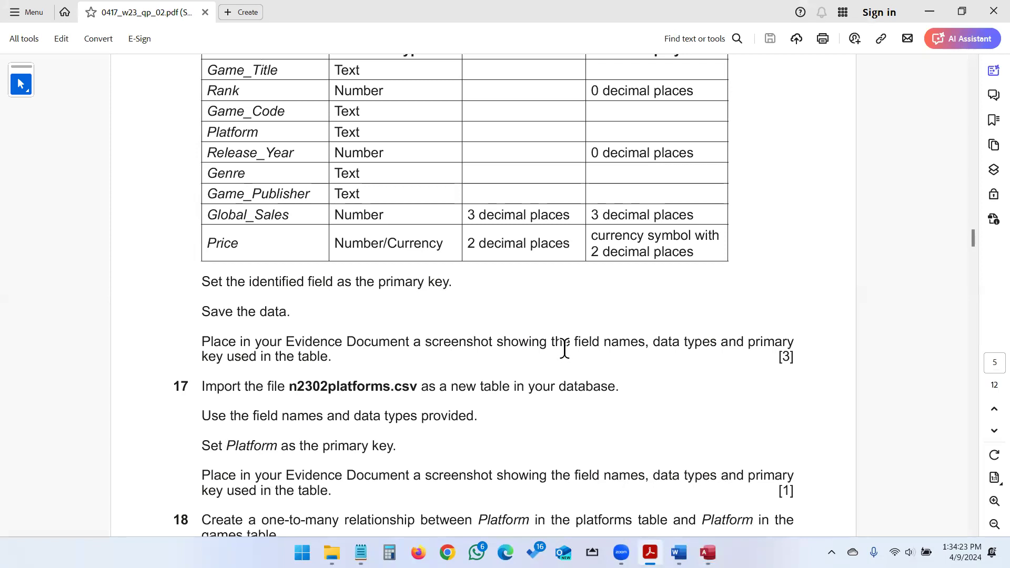
pyautogui.hotkey('alt', 'Tab')
pyautogui.click(35, 92)
pyautogui.click(38, 143)
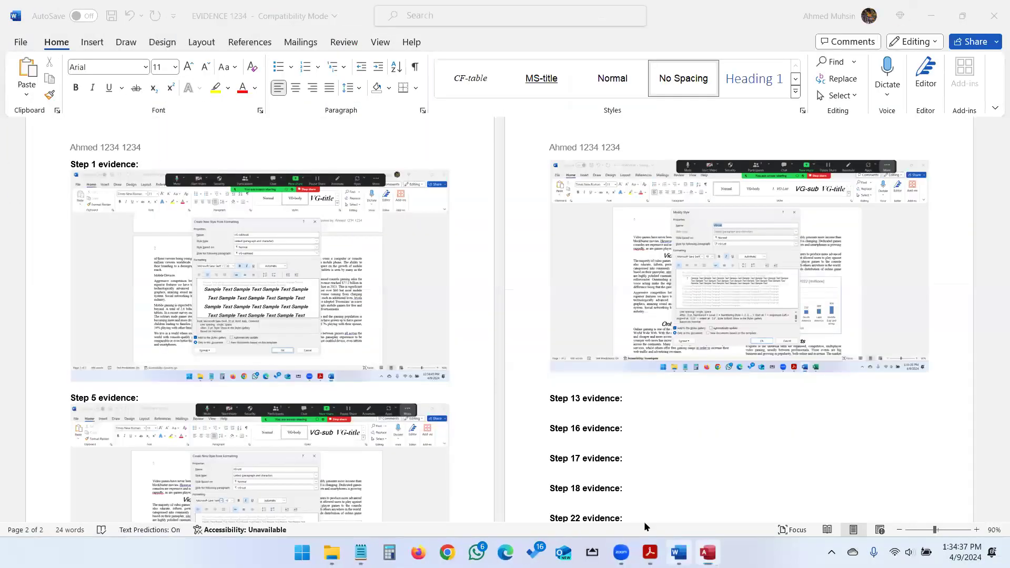
# Paste the N2302vgames design screenshot under Step 13 evidence, then read exam question 17.
pyautogui.click(634, 407)
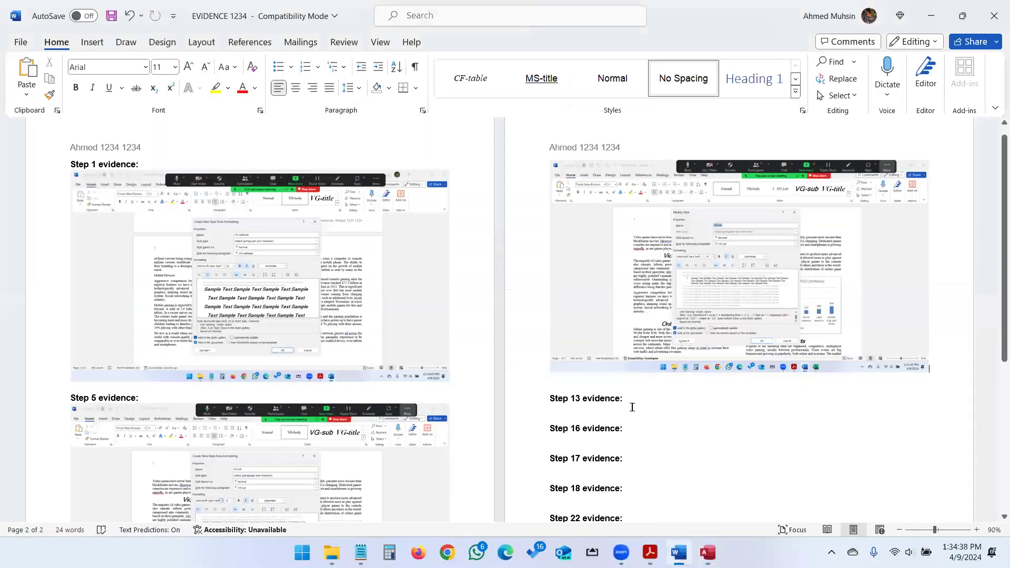
pyautogui.hotkey('ctrl', 'v')
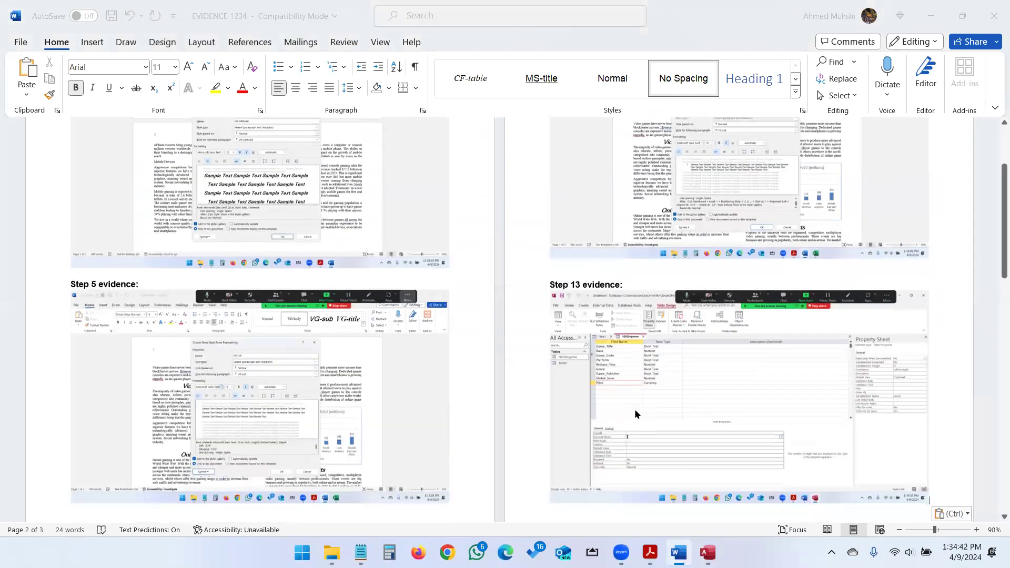
pyautogui.hotkey('alt', 'Tab')
pyautogui.hotkey('alt', 'Tab')
pyautogui.scroll(-3, 527, 327)
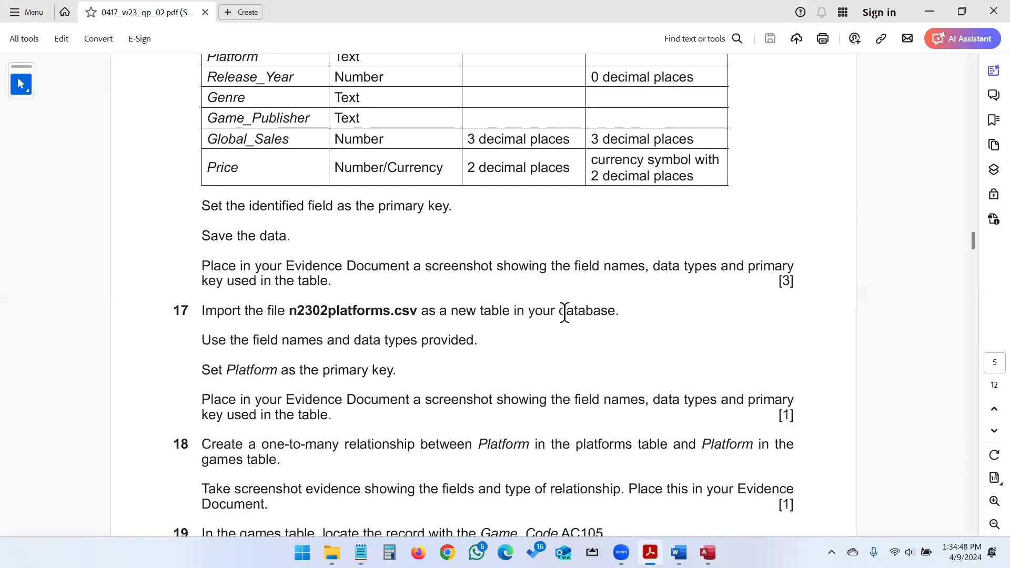
pyautogui.hotkey('alt', 'Tab')
pyautogui.hotkey('alt', 'Tab')
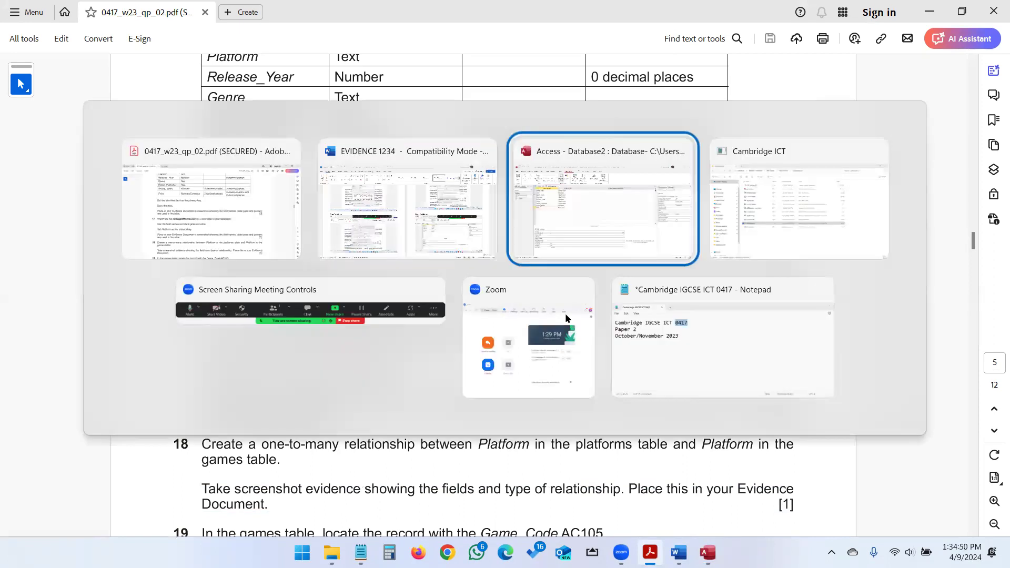
# Return the games table to Datasheet View and start a Text File import from External Data.
pyautogui.click(31, 97)
pyautogui.click(41, 119)
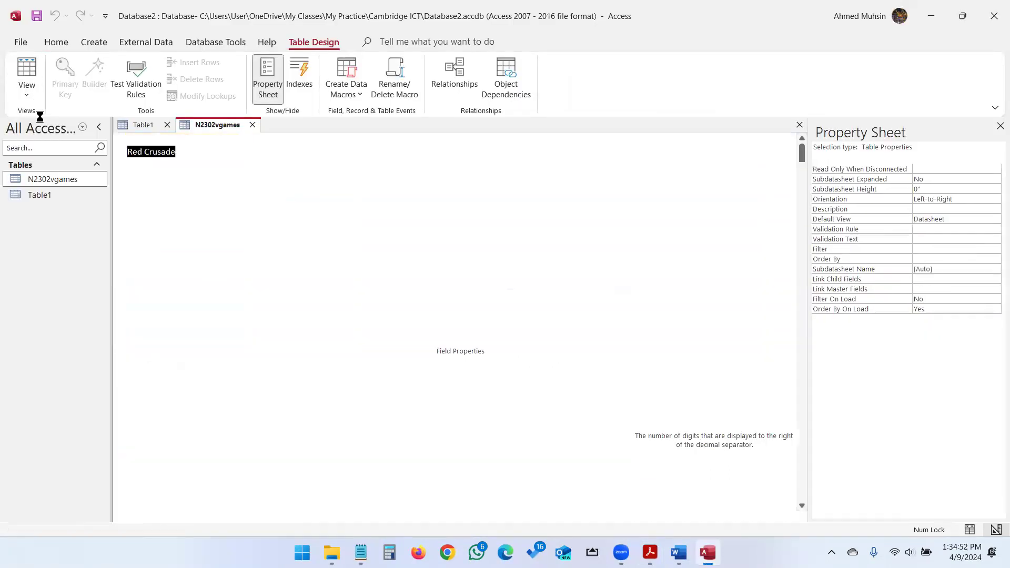
pyautogui.click(217, 42)
pyautogui.click(147, 42)
pyautogui.click(46, 91)
pyautogui.moveTo(63, 117)
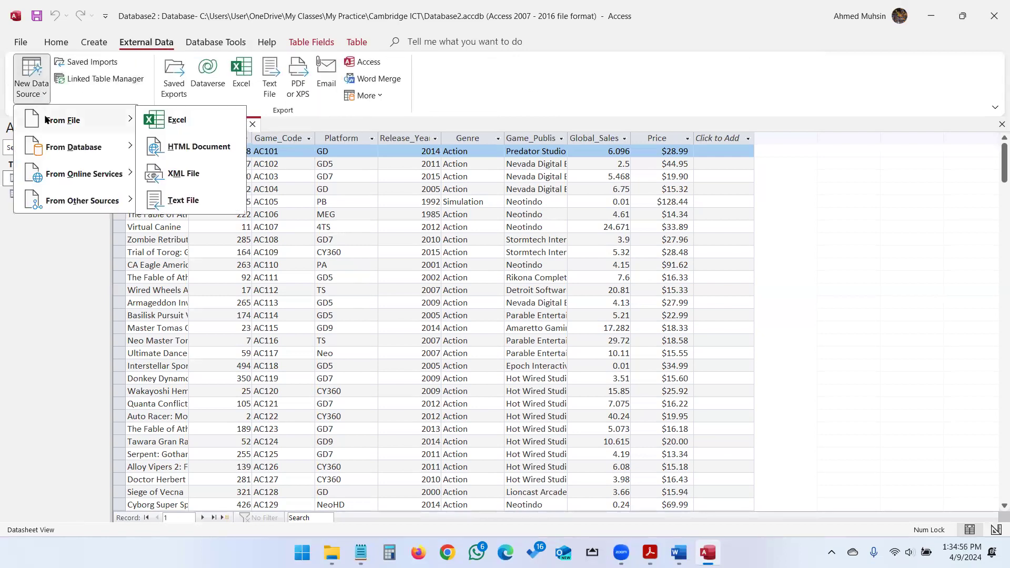
pyautogui.click(160, 202)
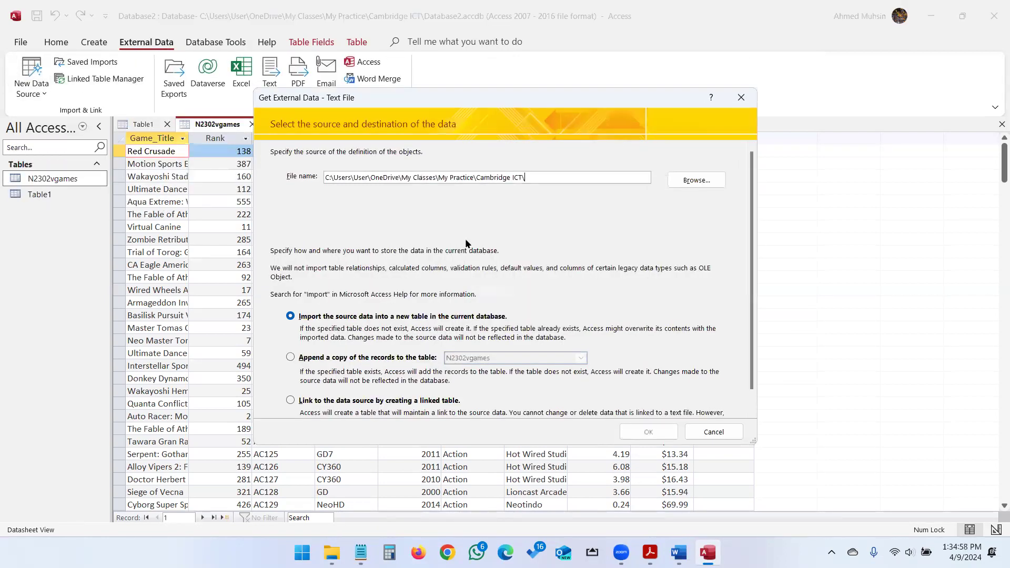
# Select n2302platforms.csv as the source file, checking its name in the exam paper.
pyautogui.click(691, 179)
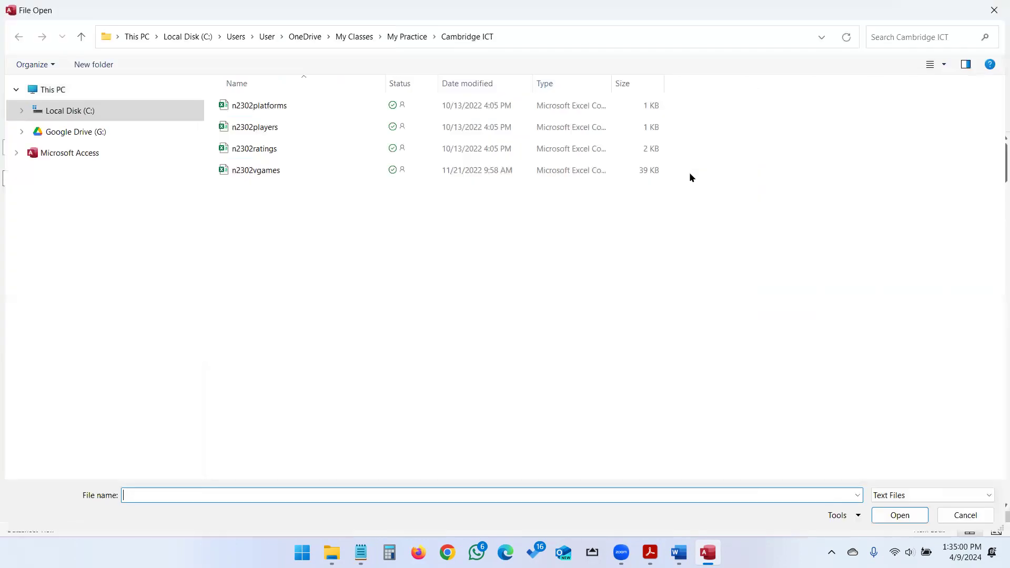
pyautogui.hotkey('alt', 'Tab')
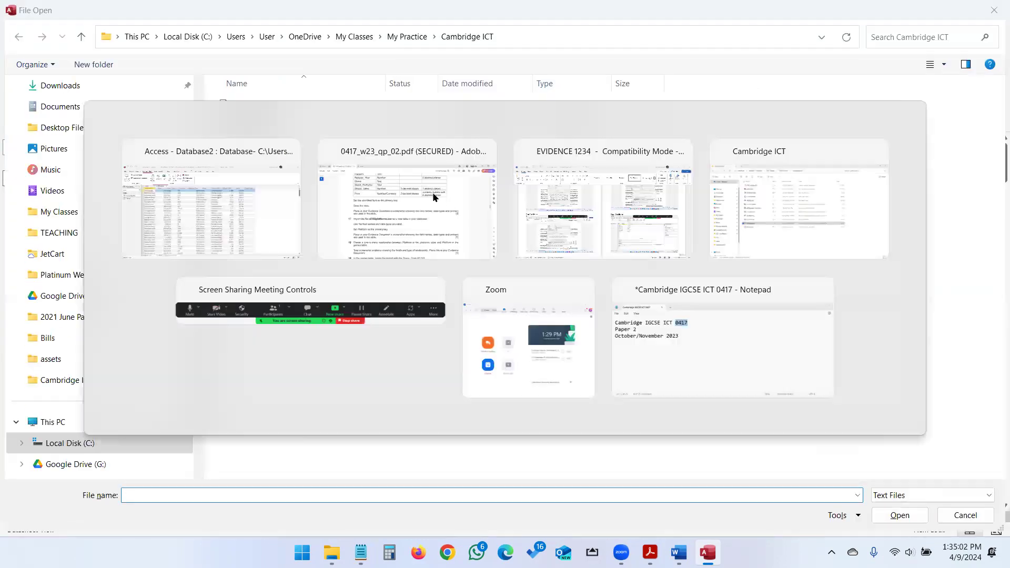
pyautogui.click(432, 192)
pyautogui.doubleClick(358, 315)
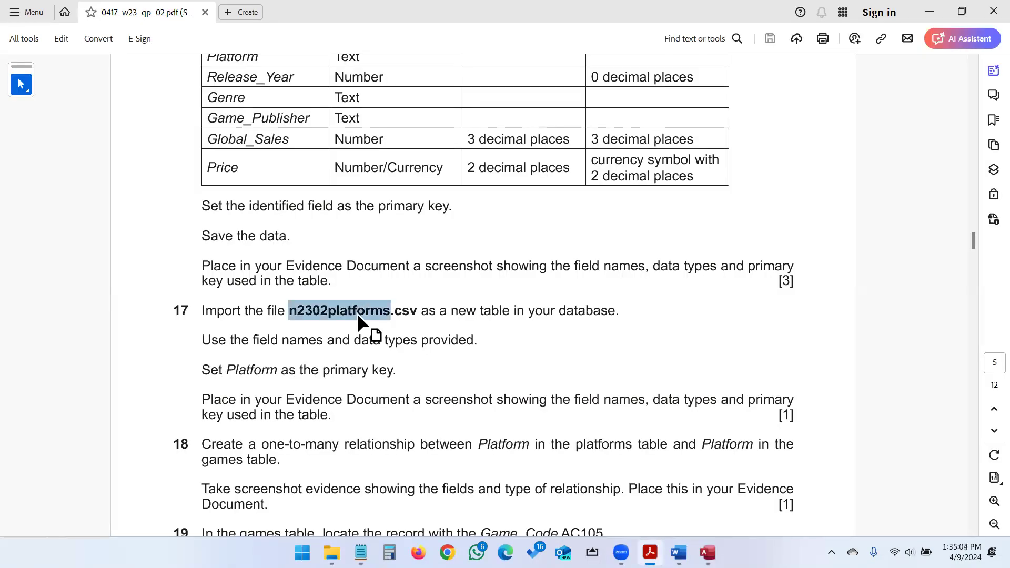
pyautogui.hotkey('alt', 'Tab')
pyautogui.click(263, 107)
pyautogui.click(884, 519)
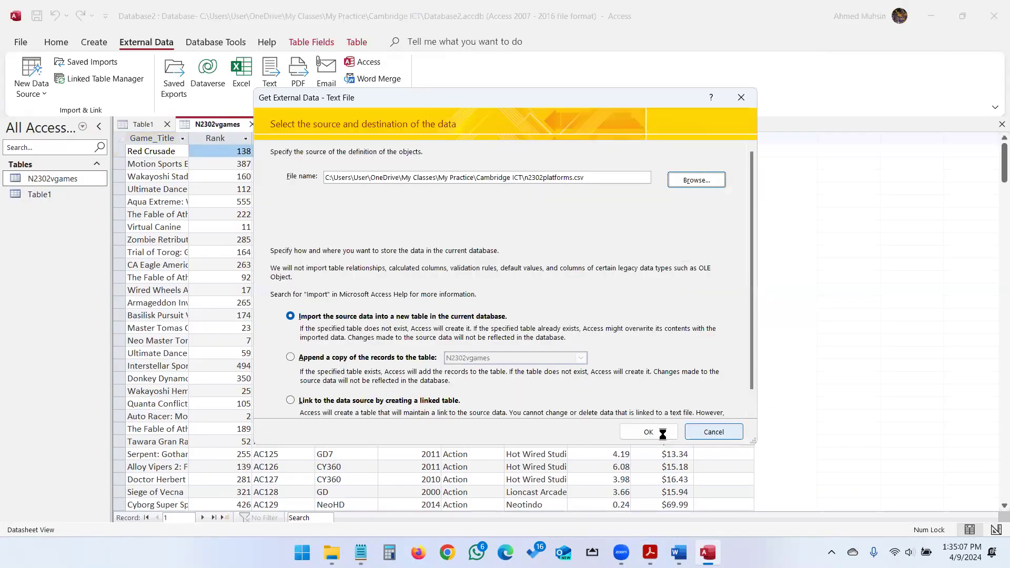
# Import into a new table, using the first row as field names, after rechecking question 17.
pyautogui.click(660, 432)
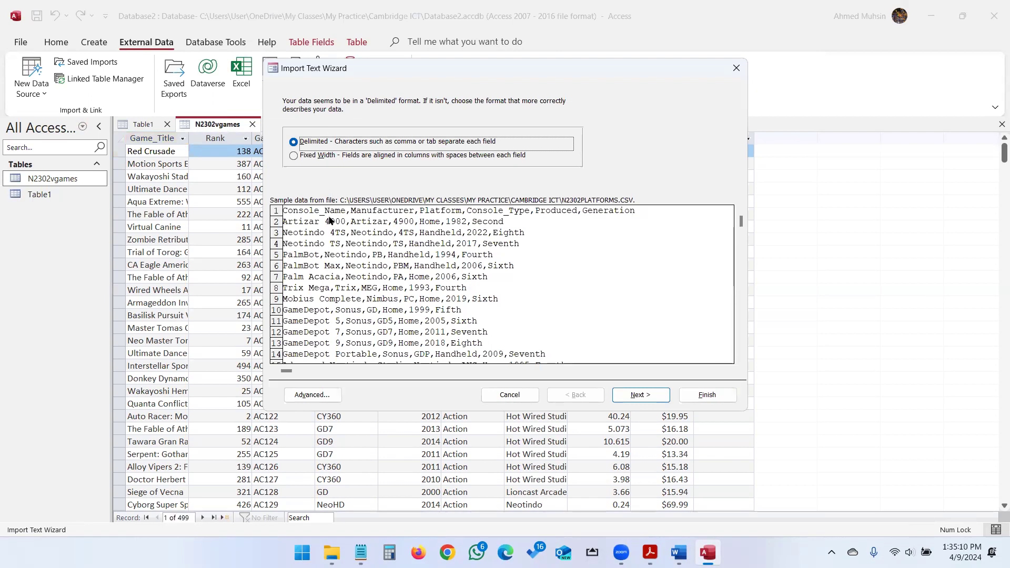
pyautogui.click(643, 396)
pyautogui.click(345, 170)
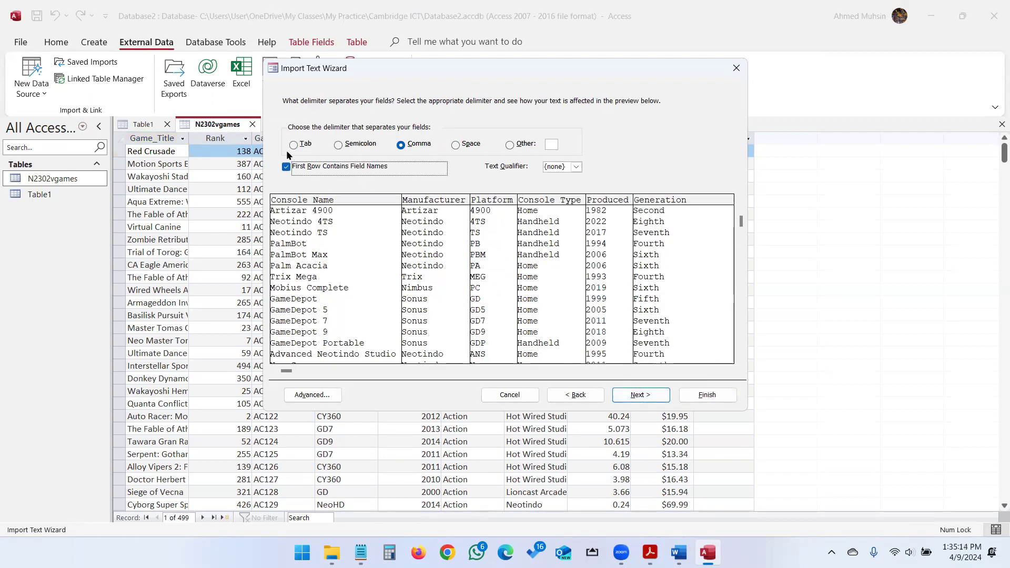
pyautogui.click(630, 394)
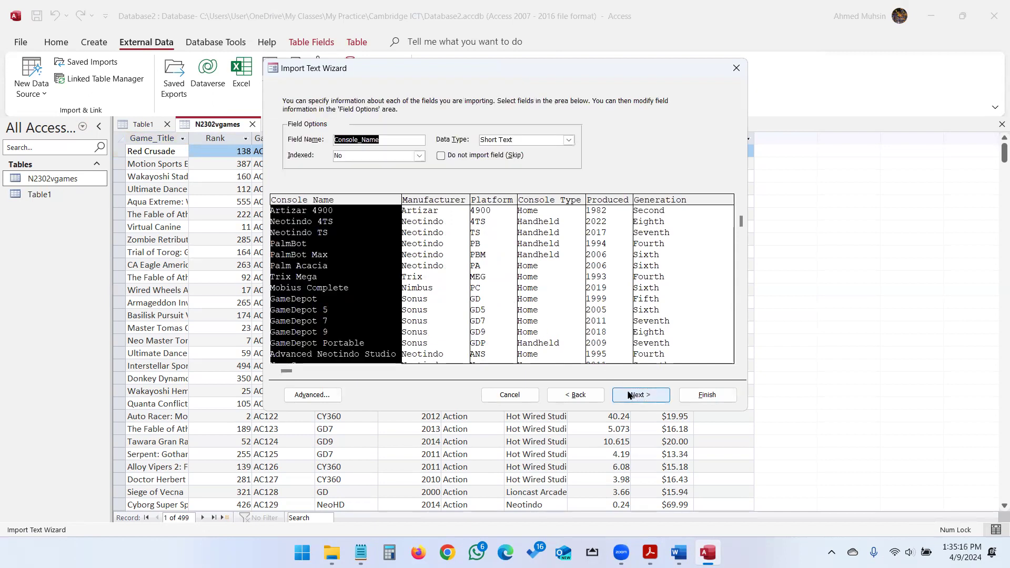
pyautogui.hotkey('alt', 'Tab')
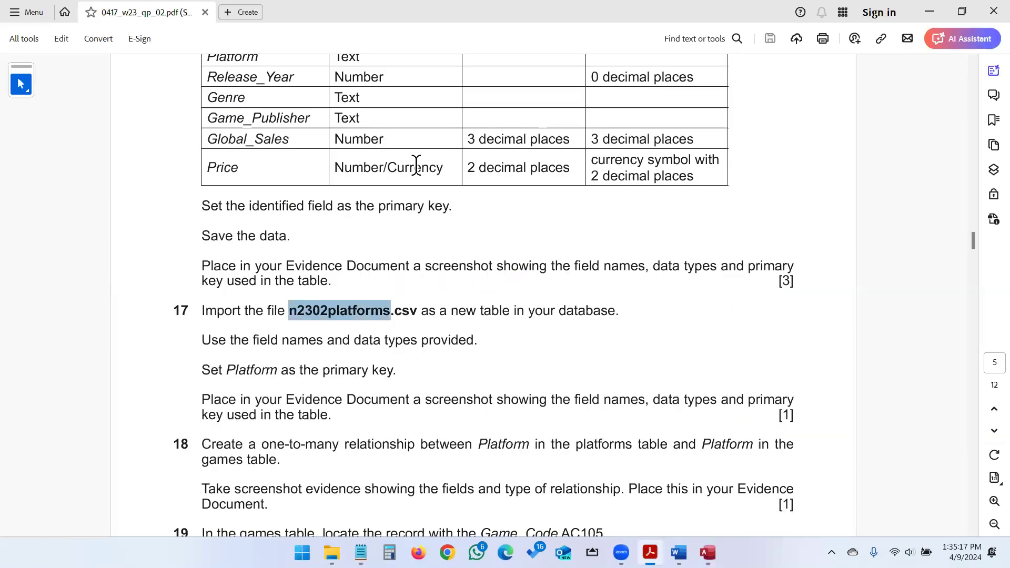
pyautogui.hotkey('alt', 'Tab')
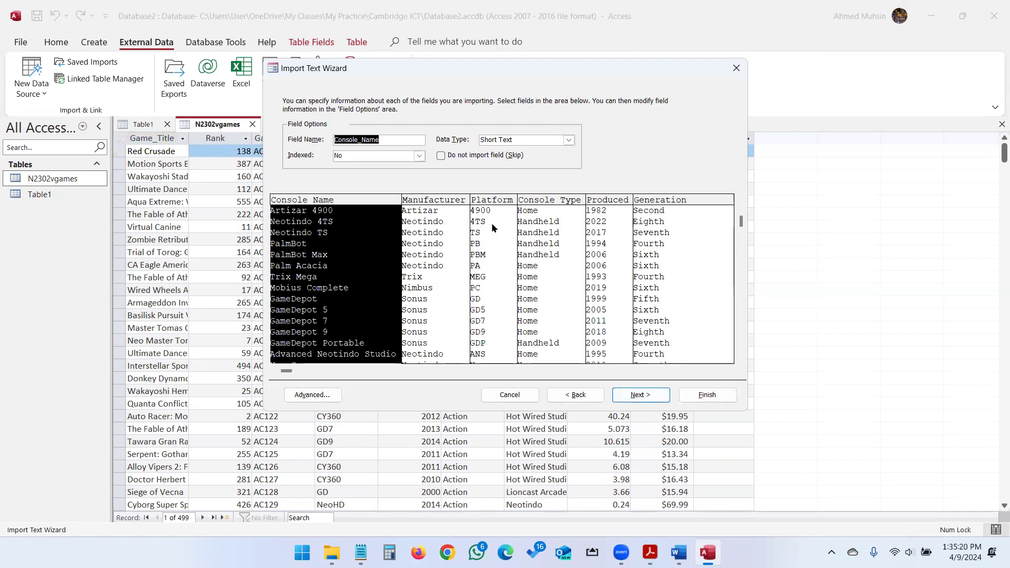
pyautogui.hotkey('alt', 'Tab')
pyautogui.moveTo(201, 310); pyautogui.dragTo(339, 415)
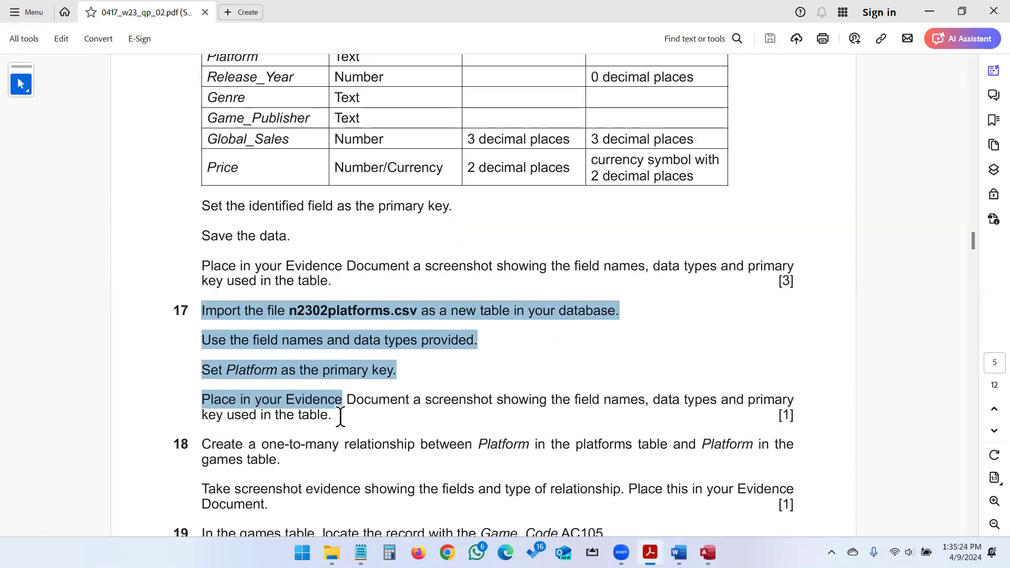
pyautogui.hotkey('alt', 'Tab')
pyautogui.click(627, 394)
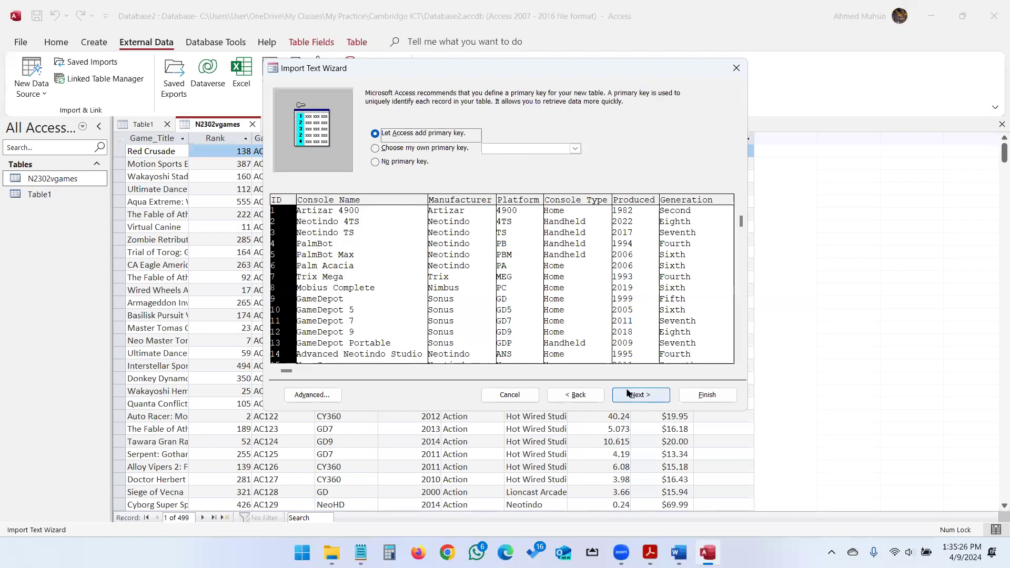
# Make Platform the primary key and finish the import as N2302platforms without saving the steps.
pyautogui.hotkey('alt', 'Tab')
pyautogui.doubleClick(252, 370)
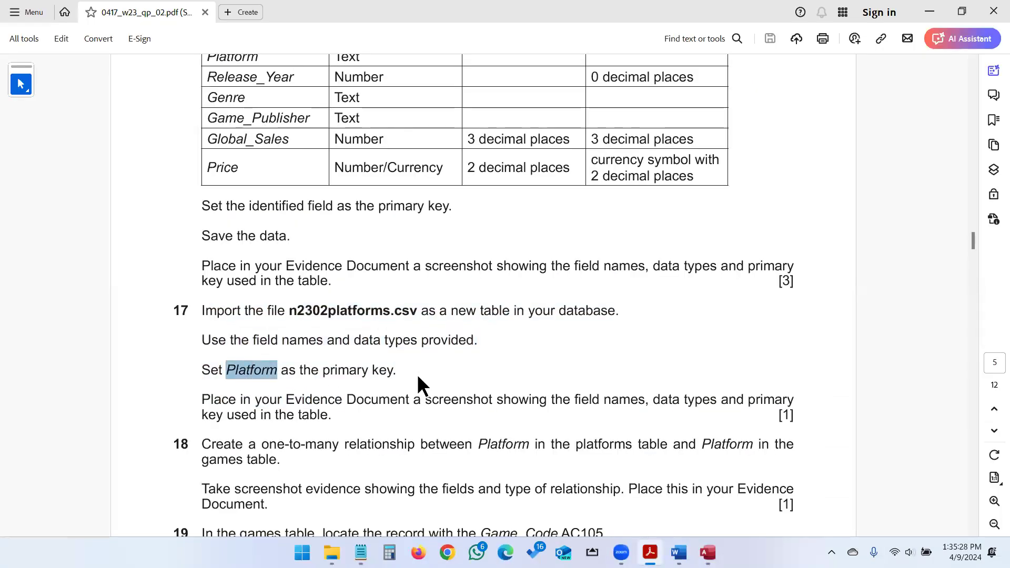
pyautogui.hotkey('alt', 'Tab')
pyautogui.click(427, 151)
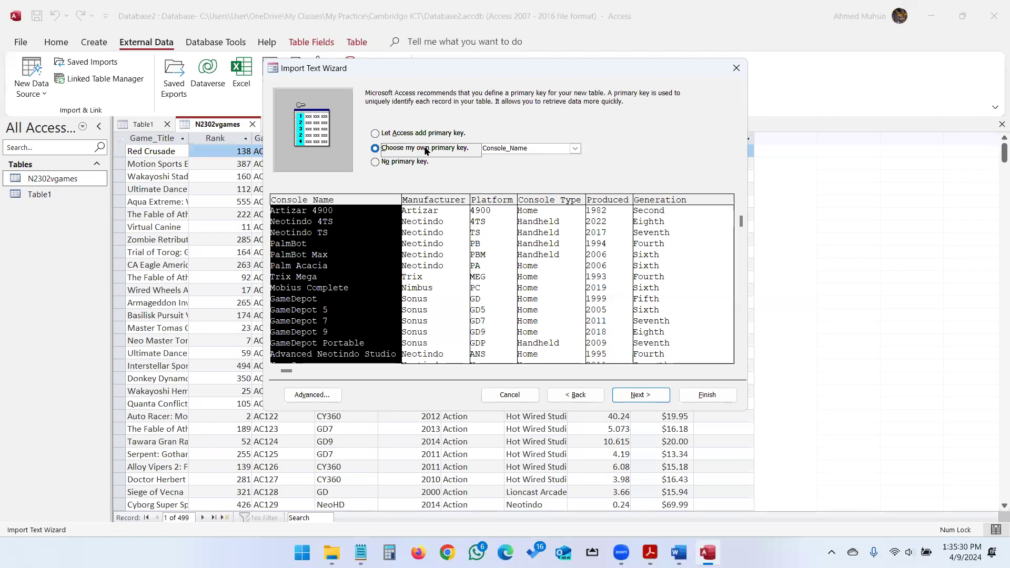
pyautogui.click(575, 148)
pyautogui.click(517, 176)
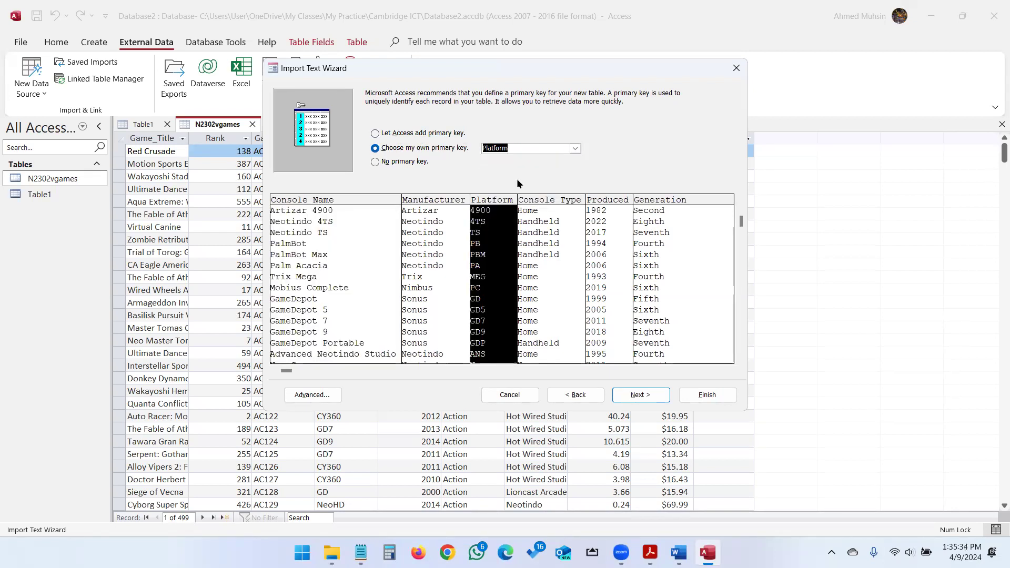
pyautogui.click(625, 395)
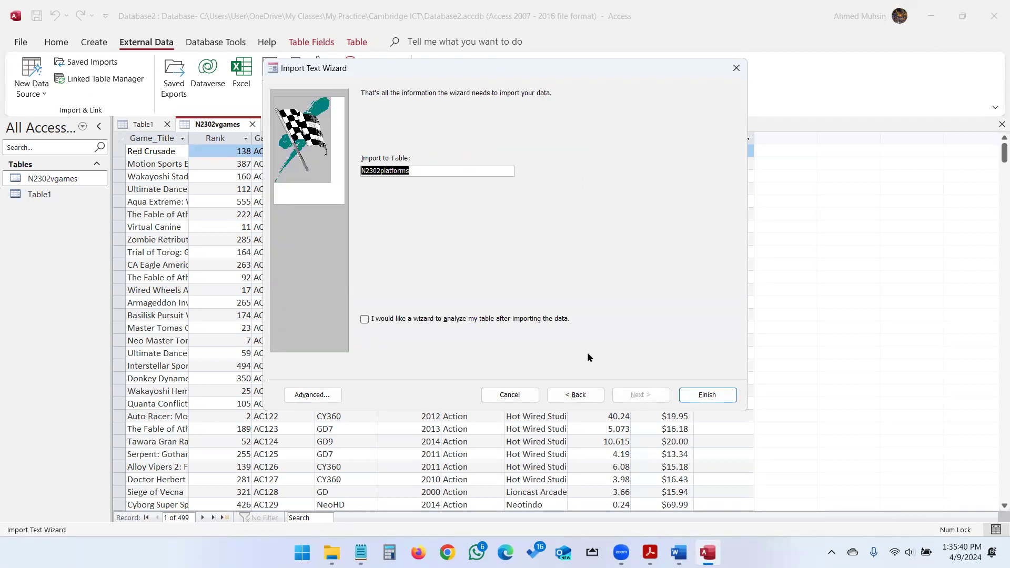
pyautogui.click(688, 394)
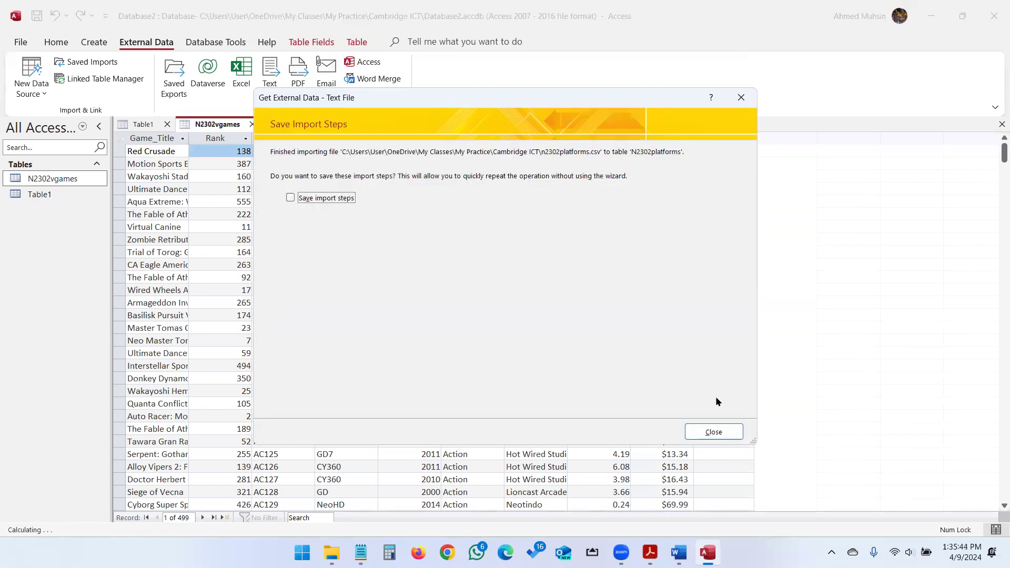
pyautogui.click(713, 432)
# Open the N2302platforms table and switch it to Design View to show its field types.
pyautogui.doubleClick(66, 179)
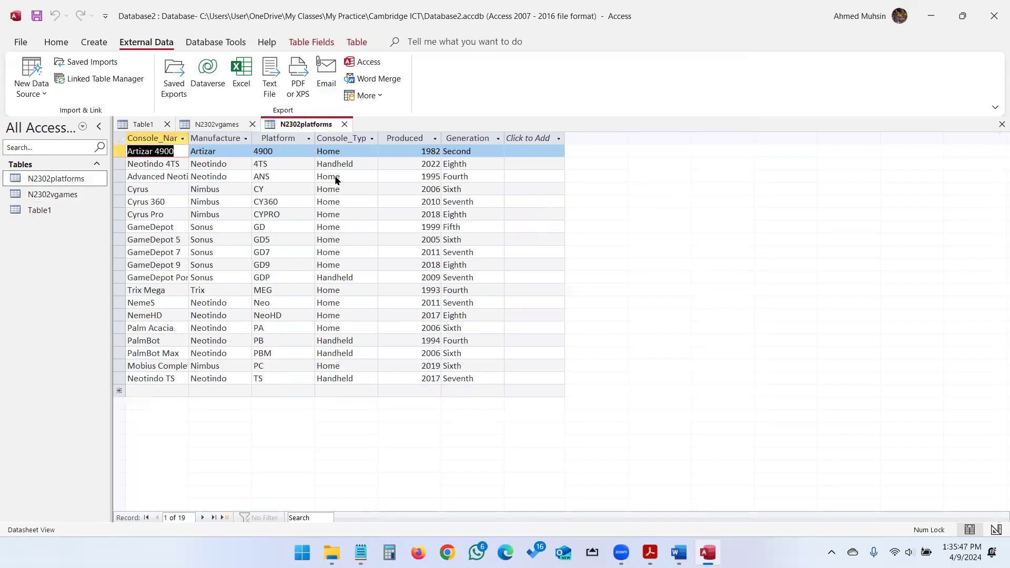
pyautogui.hotkey('alt', 'Tab')
pyautogui.scroll(-2, 381, 289)
pyautogui.moveTo(203, 341); pyautogui.dragTo(569, 341)
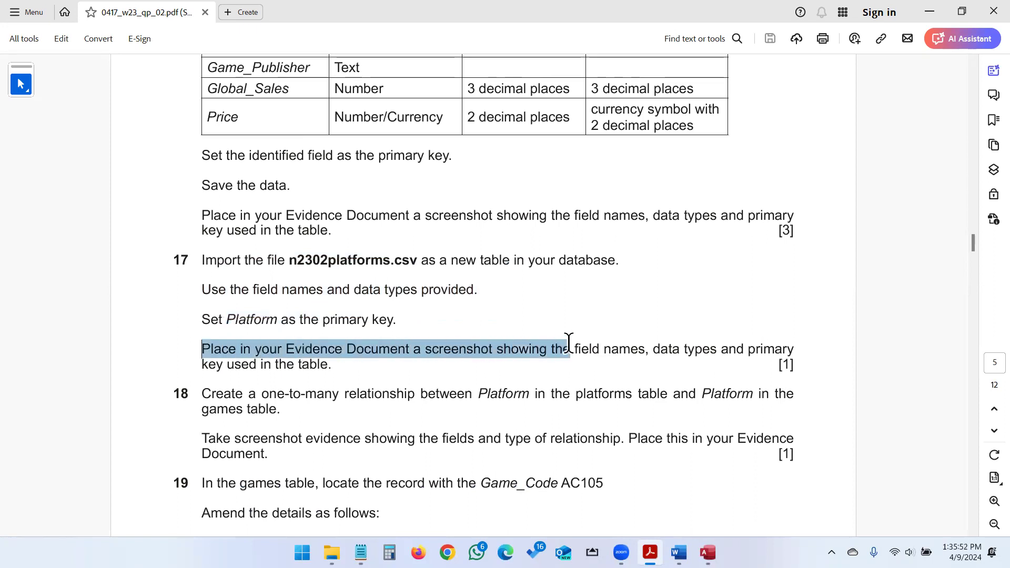
pyautogui.click(595, 350)
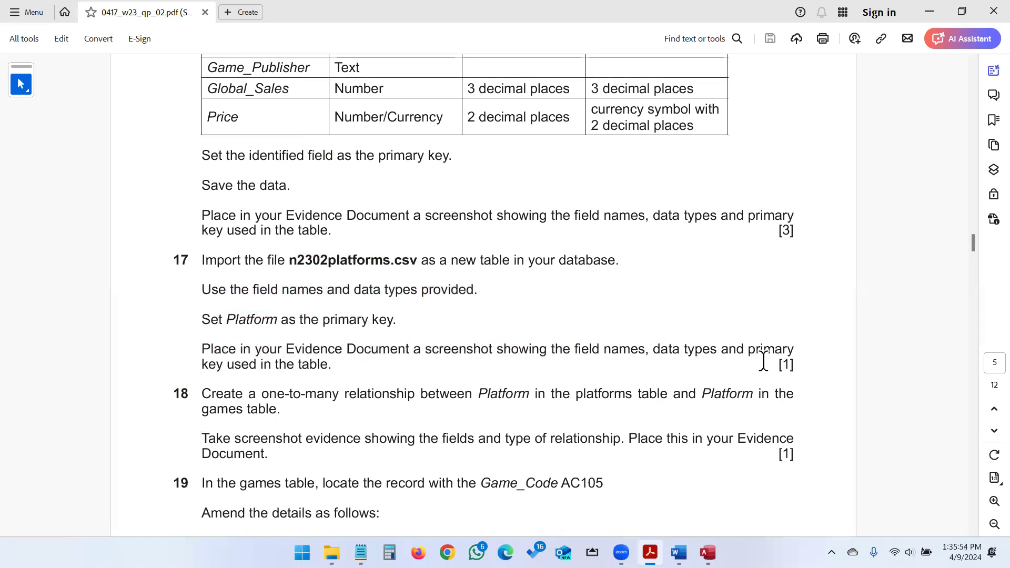
pyautogui.hotkey('alt', 'Tab')
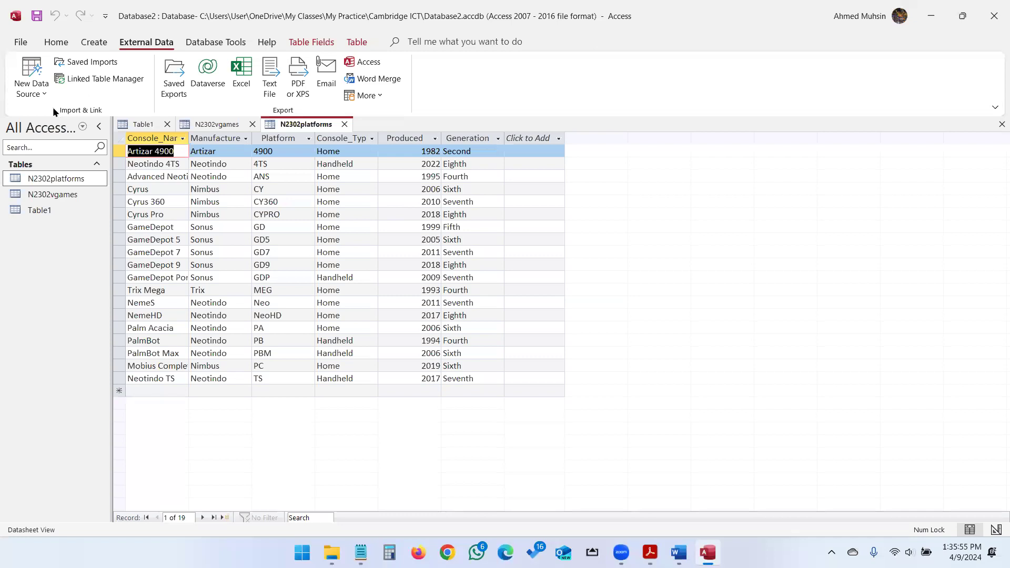
pyautogui.click(54, 47)
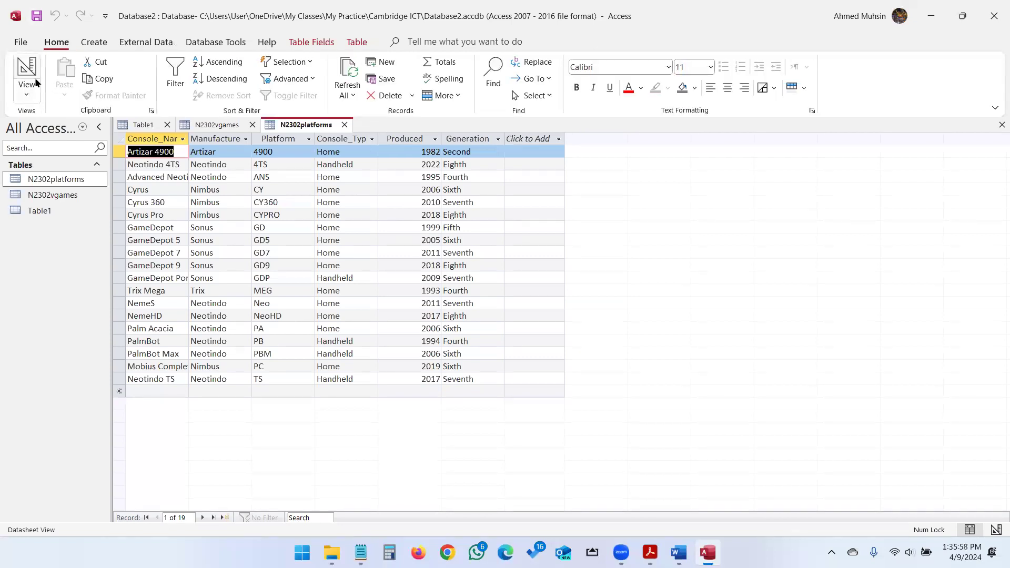
pyautogui.click(27, 89)
pyautogui.click(64, 149)
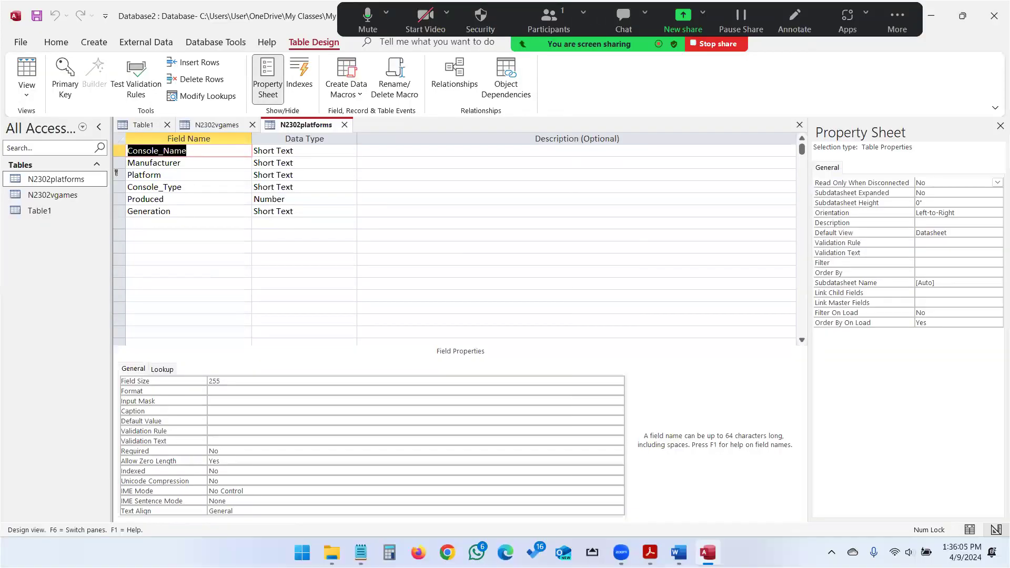
# Paste the N2302platforms design screenshot under Step 16 evidence in Word, then check the exam paper.
pyautogui.click(679, 553)
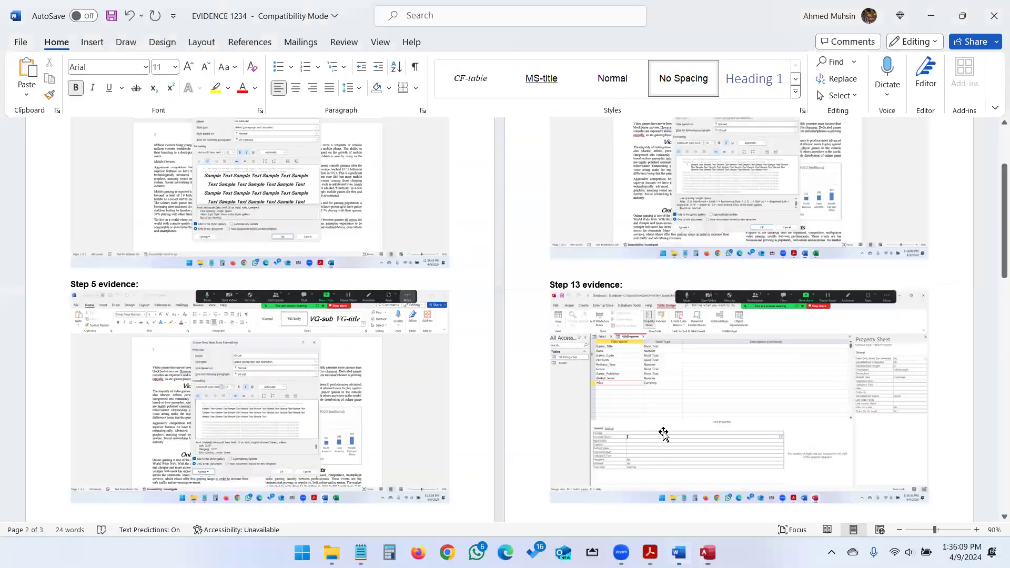
pyautogui.scroll(-5, 664, 433)
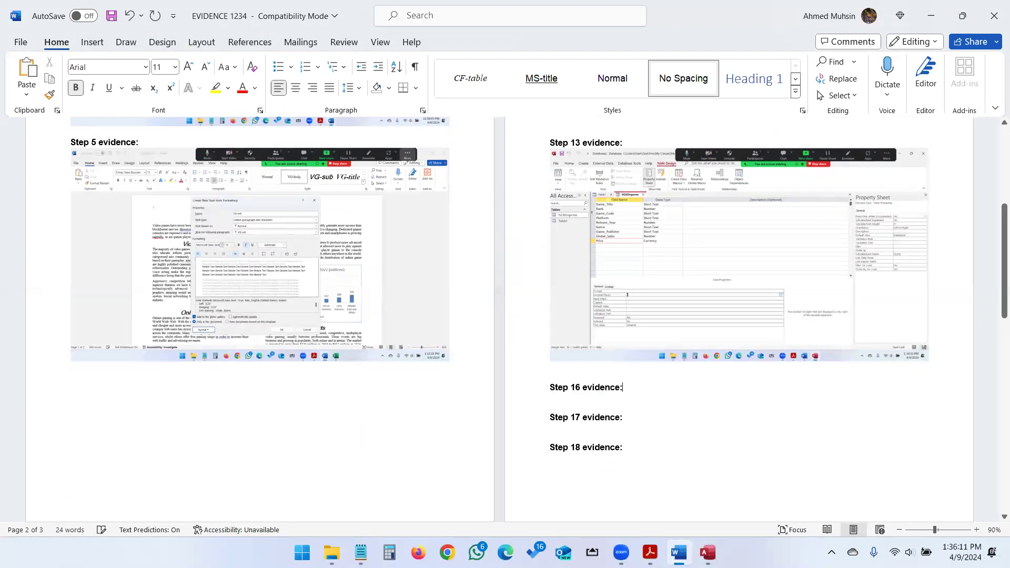
pyautogui.hotkey('ctrl', 'v')
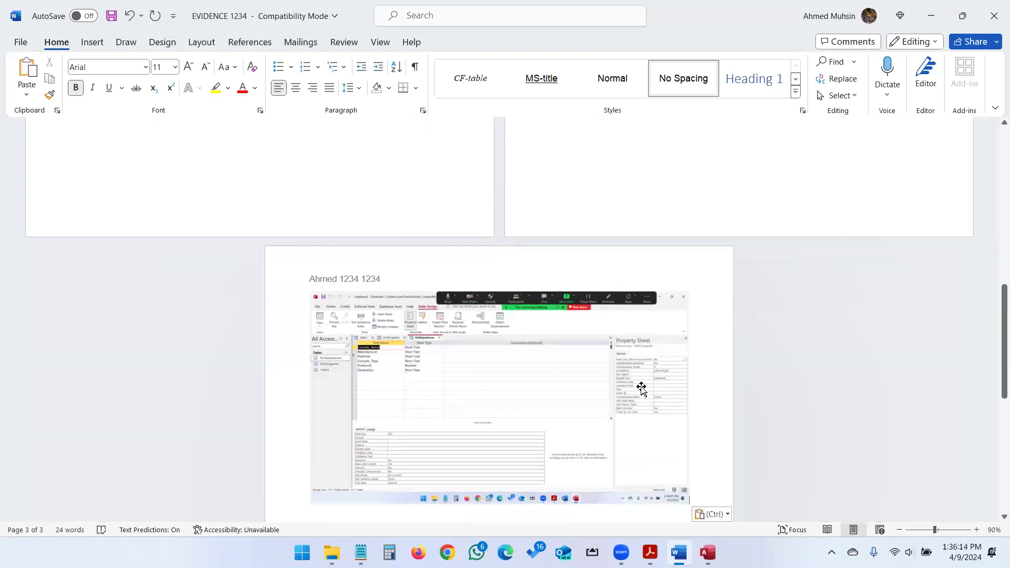
pyautogui.hotkey('alt', 'Tab')
pyautogui.hotkey('alt', 'Tab')
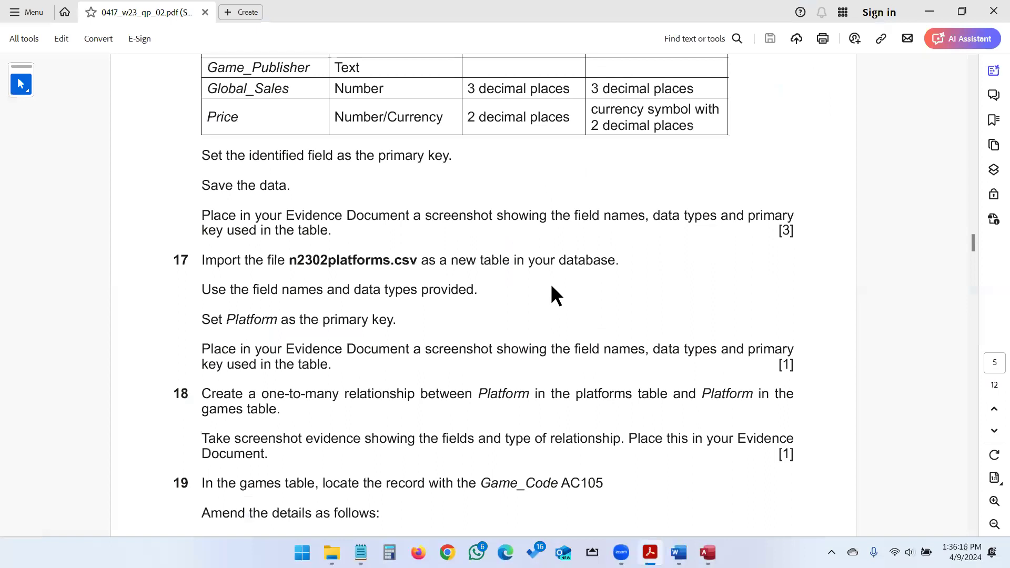
pyautogui.scroll(-3, 473, 266)
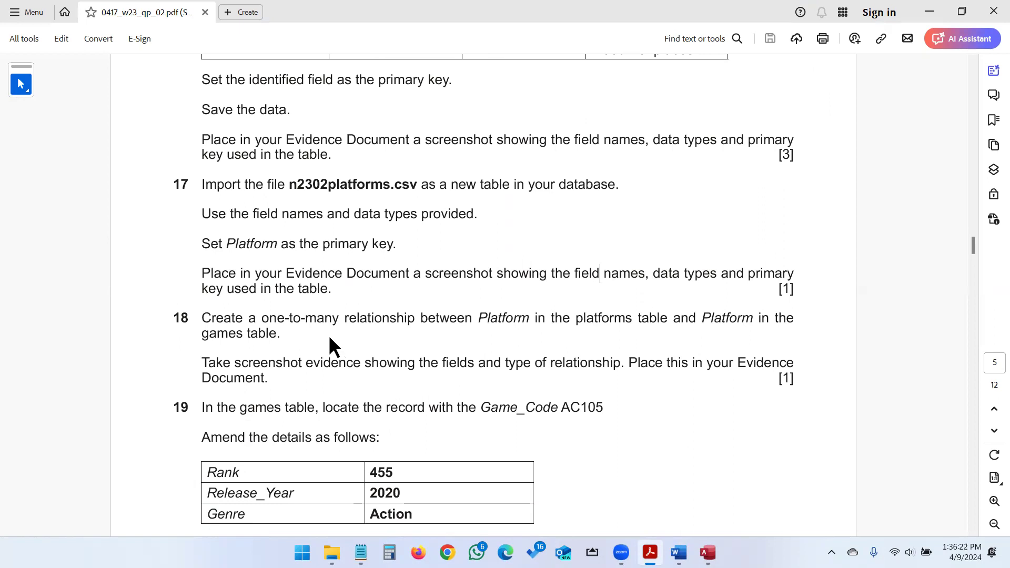
pyautogui.hotkey('alt', 'Tab')
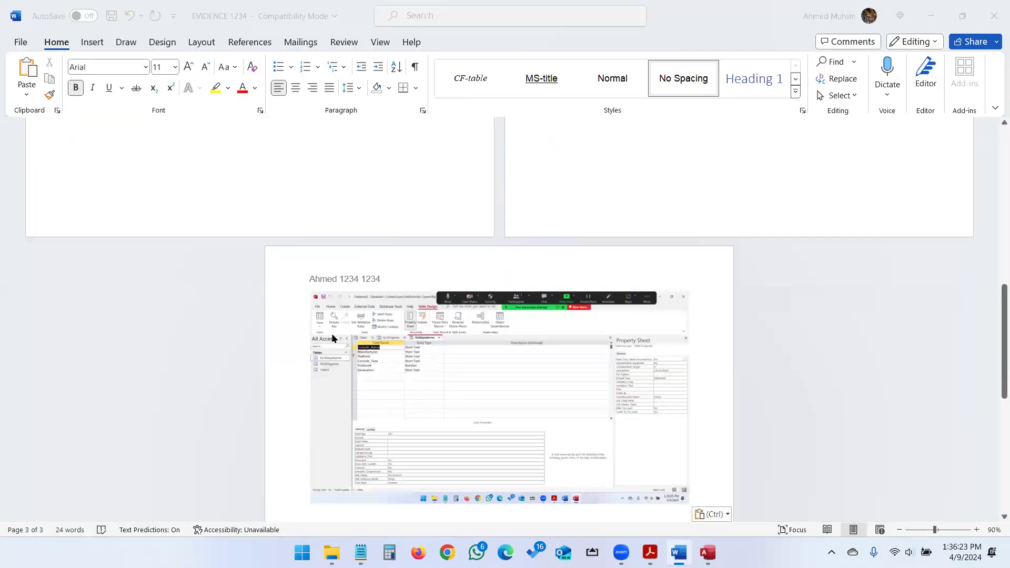
pyautogui.hotkey('alt', 'Tab')
pyautogui.press('Tab')
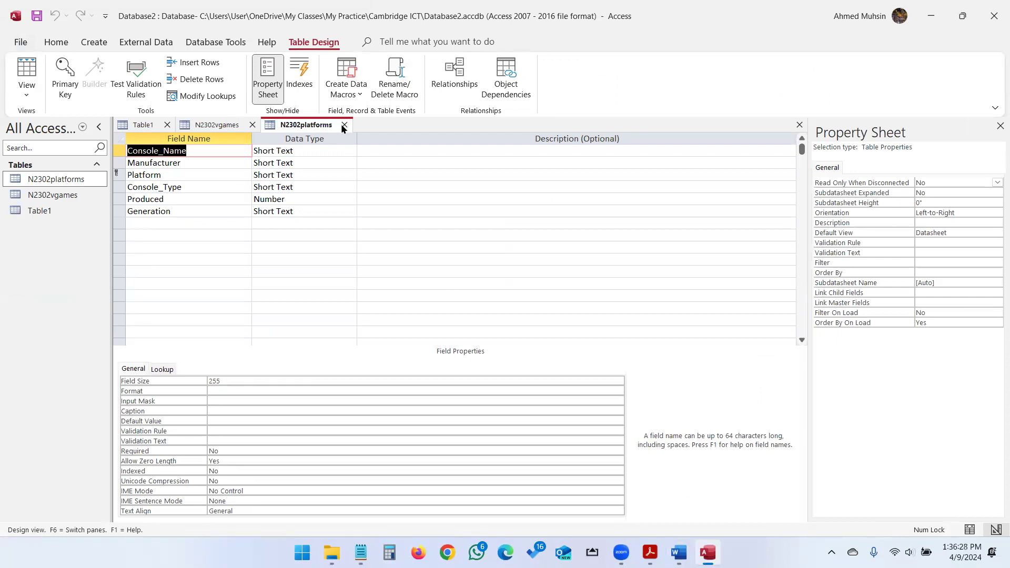
# Close the open table tabs, discarding Table1, and open the Relationships window.
pyautogui.click(344, 127)
pyautogui.click(253, 126)
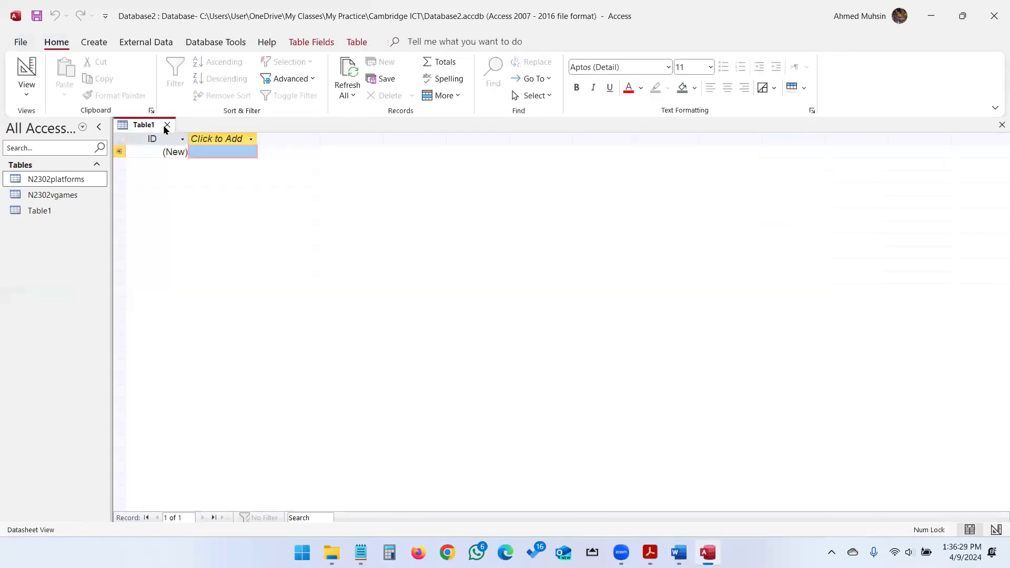
pyautogui.click(166, 125)
pyautogui.click(216, 42)
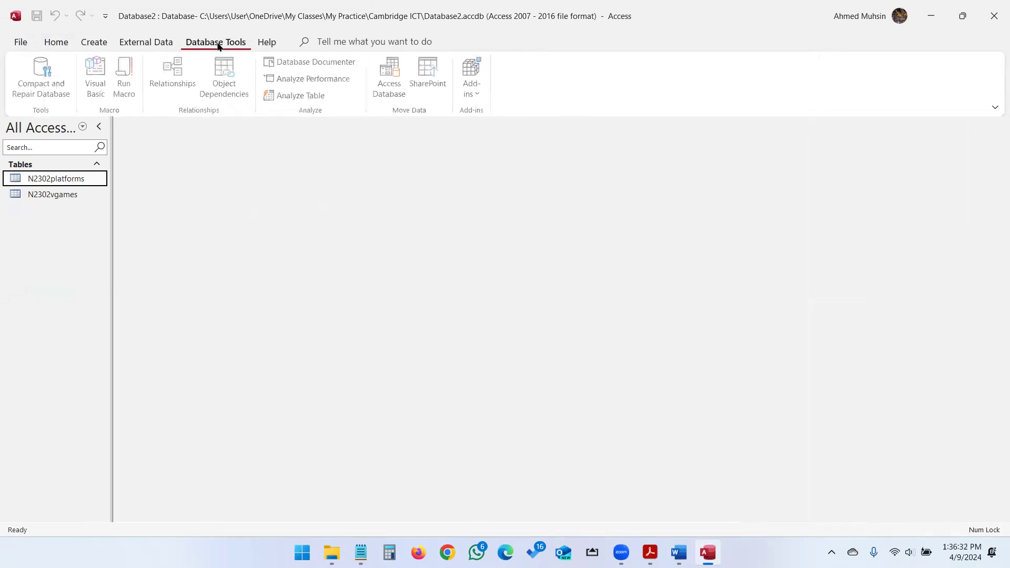
pyautogui.click(176, 77)
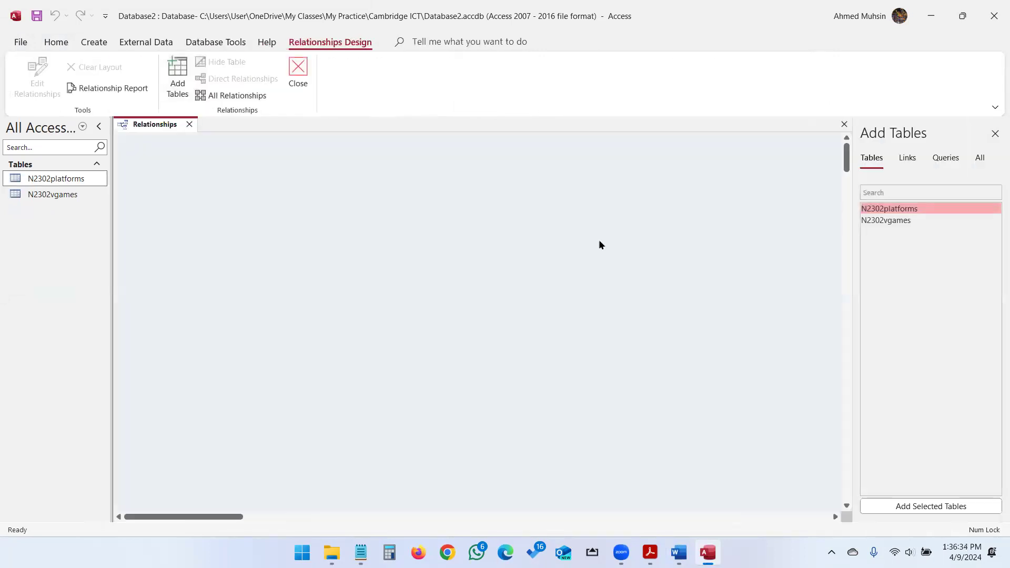
# Add N2302platforms and N2302vgames to the layout and enlarge them to show all fields.
pyautogui.doubleClick(901, 209)
pyautogui.doubleClick(899, 221)
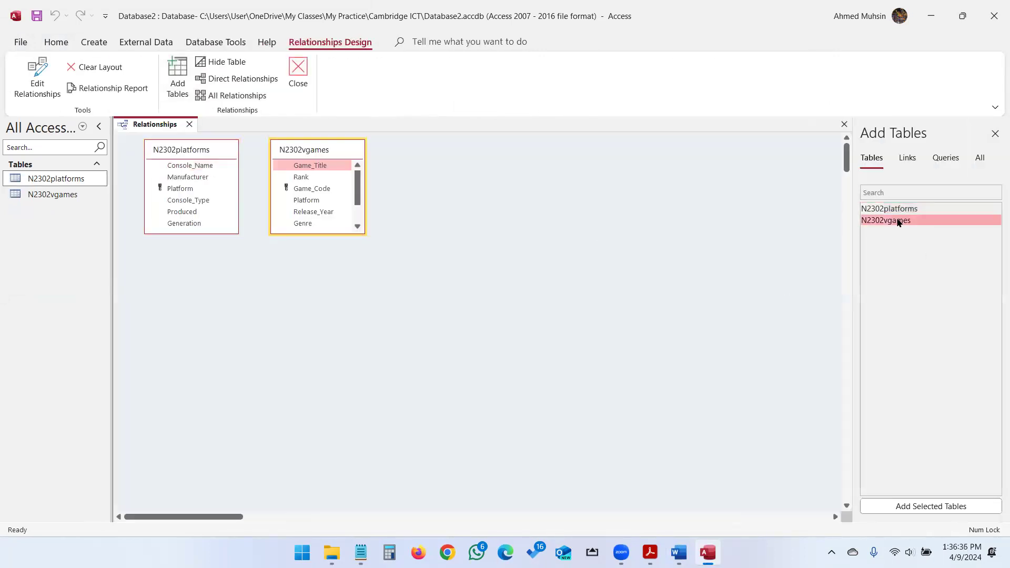
pyautogui.moveTo(350, 235); pyautogui.dragTo(339, 331)
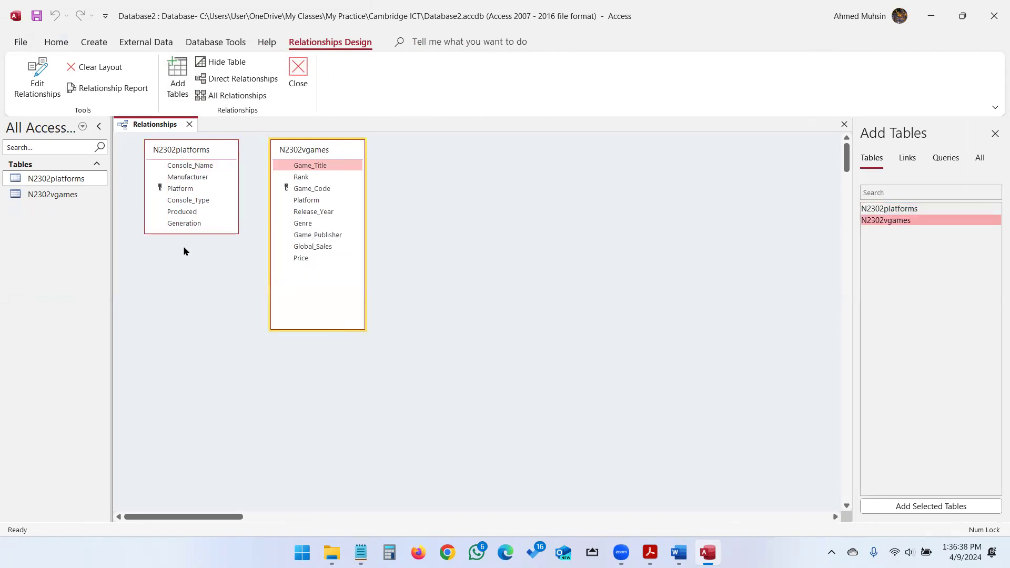
pyautogui.moveTo(184, 232); pyautogui.dragTo(183, 327)
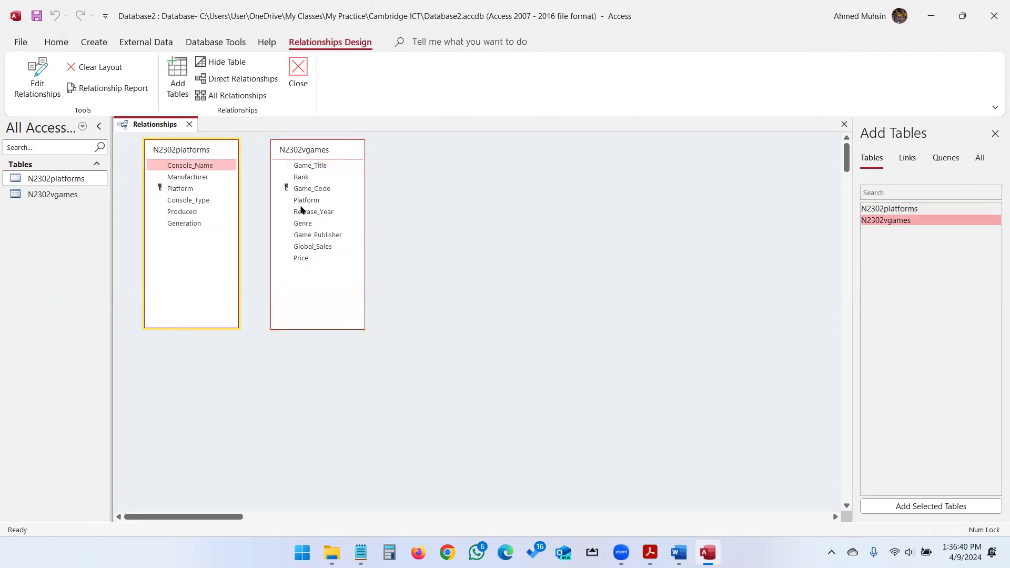
pyautogui.moveTo(327, 154); pyautogui.dragTo(455, 158)
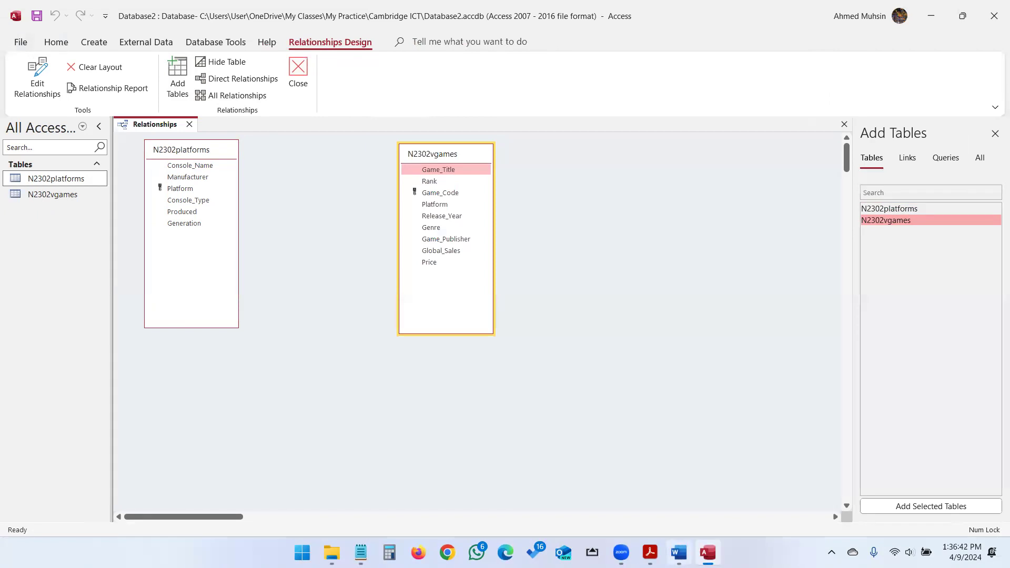
# Check question 18's wording, then drag Platform from N2302platforms toward N2302vgames.
pyautogui.click(650, 552)
pyautogui.doubleClick(489, 315)
pyautogui.doubleClick(623, 326)
pyautogui.doubleClick(709, 318)
pyautogui.click(245, 334)
pyautogui.click(708, 552)
pyautogui.moveTo(179, 191); pyautogui.dragTo(431, 208)
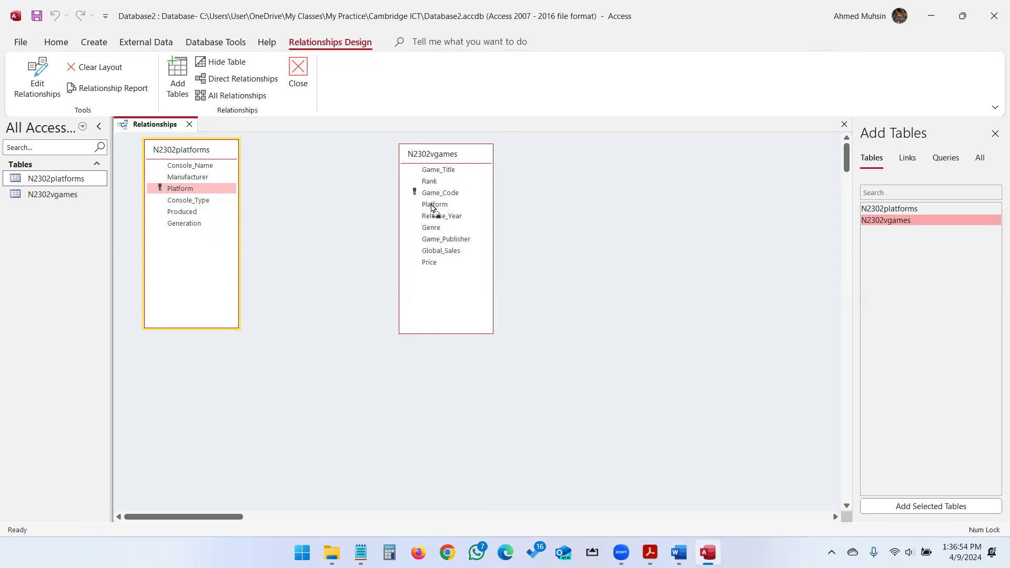
# Join Platform to Platform one-to-many with Enforce Referential Integrity and tidy the table layout.
pyautogui.moveTo(432, 208); pyautogui.dragTo(431, 208)
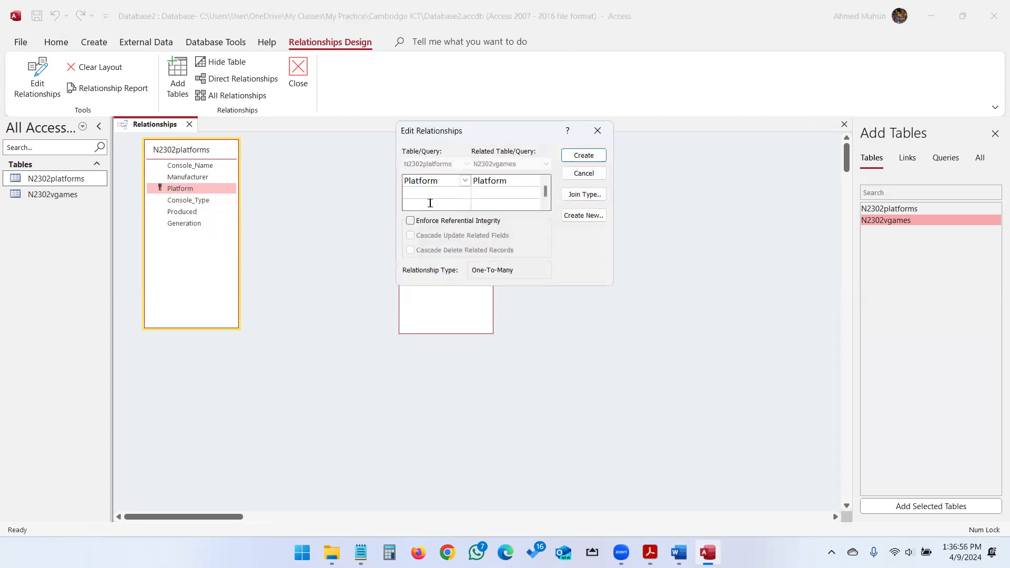
pyautogui.click(440, 182)
pyautogui.click(496, 181)
pyautogui.click(411, 221)
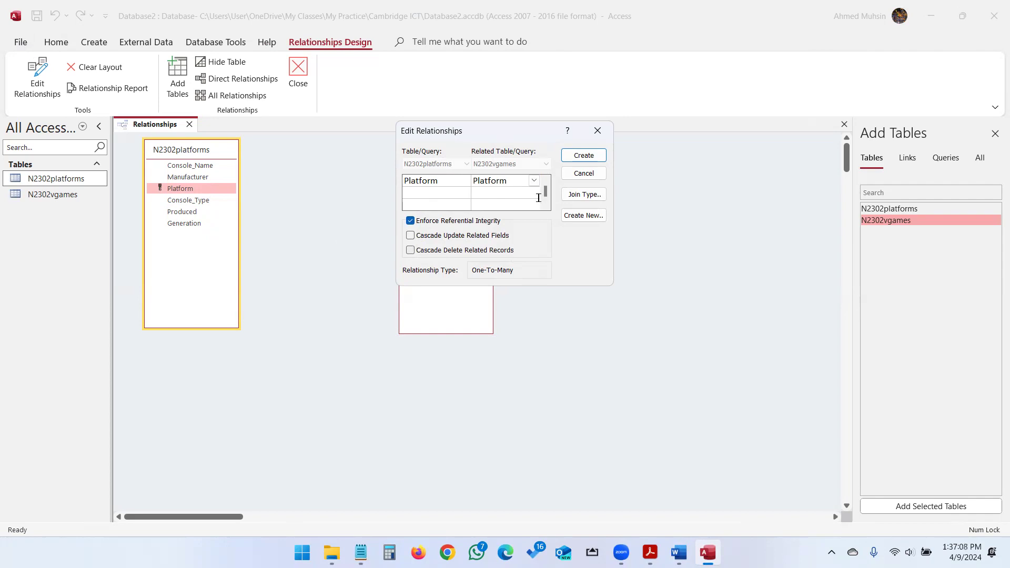
pyautogui.click(584, 155)
pyautogui.moveTo(469, 156); pyautogui.dragTo(464, 188)
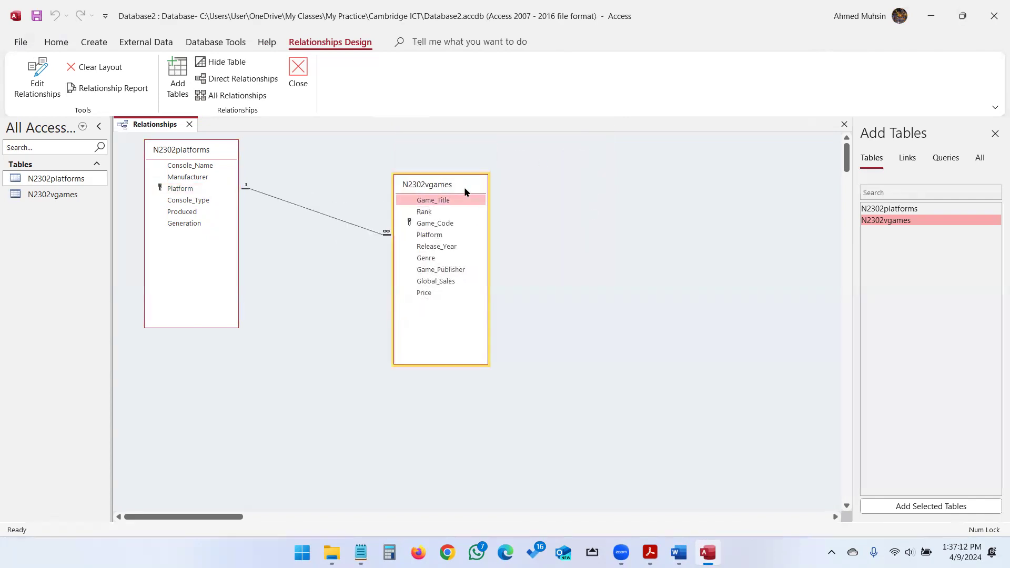
pyautogui.hotkey('alt', 'Tab')
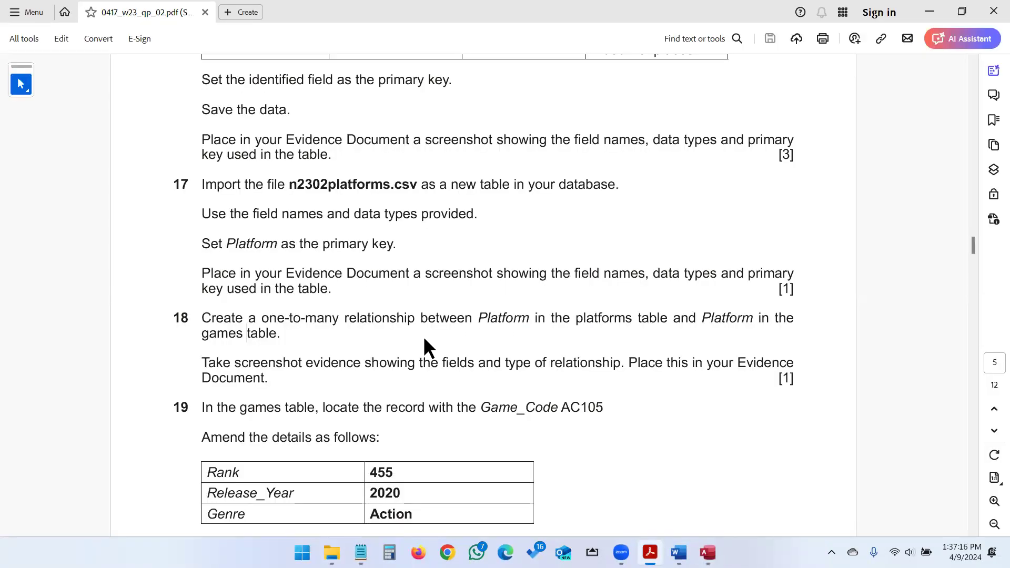
# Snip the full Relationships window and paste it under Step 17 evidence in Word.
pyautogui.hotkey('alt', 'Tab')
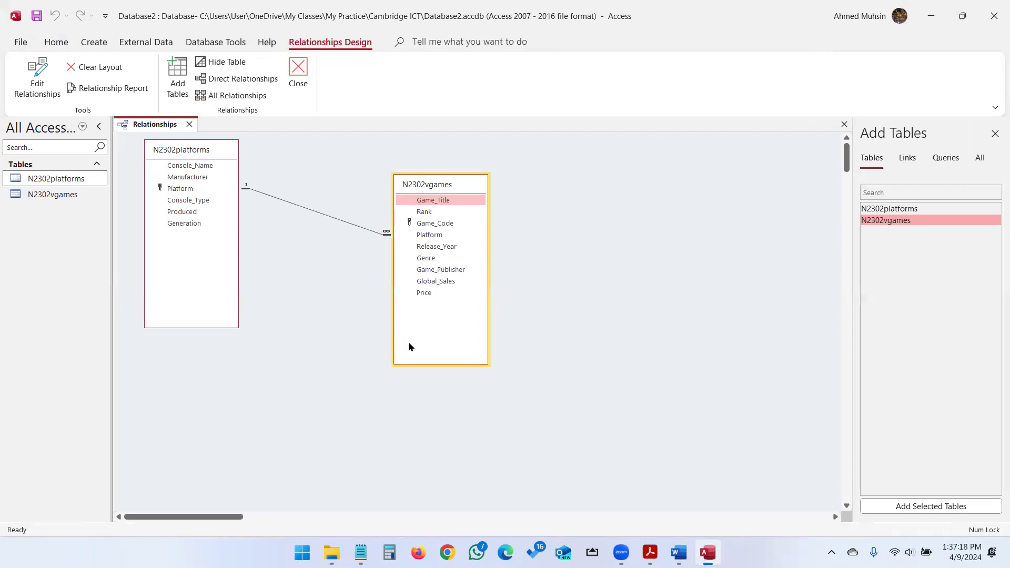
pyautogui.press('super+shift+s')
pyautogui.moveTo(2, 0); pyautogui.dragTo(1008, 566)
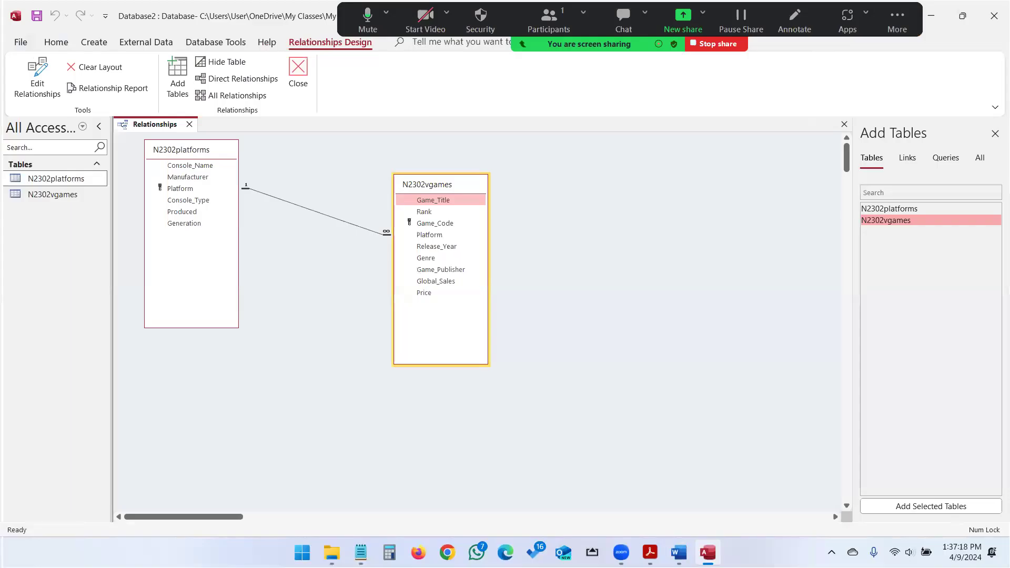
pyautogui.click(679, 553)
pyautogui.scroll(-3, 671, 490)
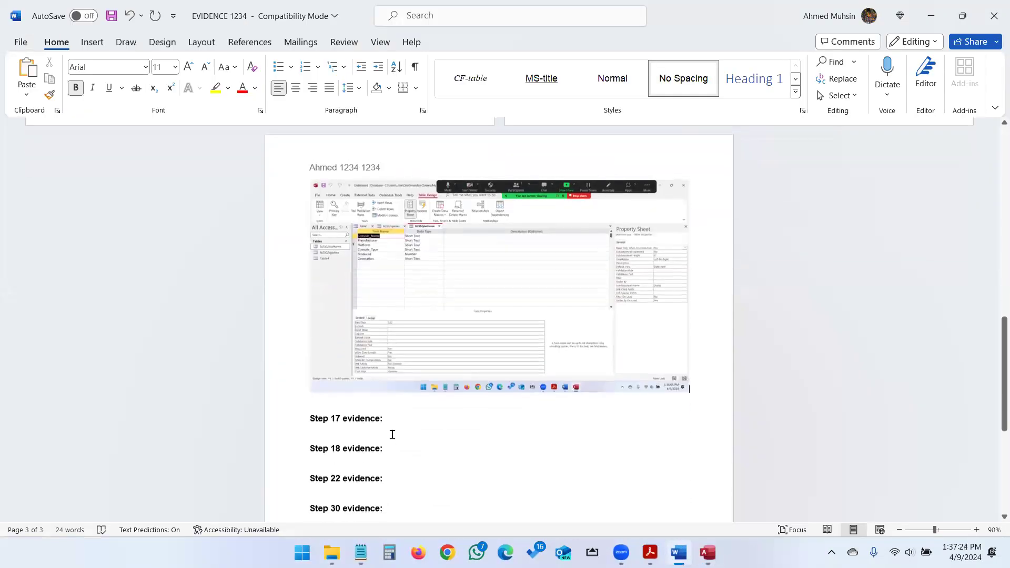
pyautogui.hotkey('ctrl', 'v')
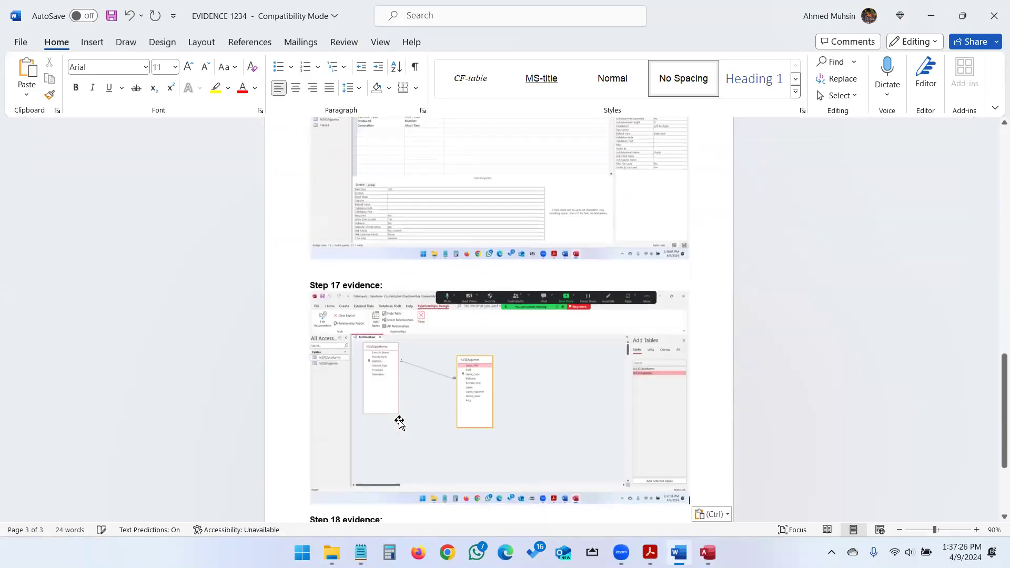
pyautogui.hotkey('alt', 'Tab')
pyautogui.press('Tab')
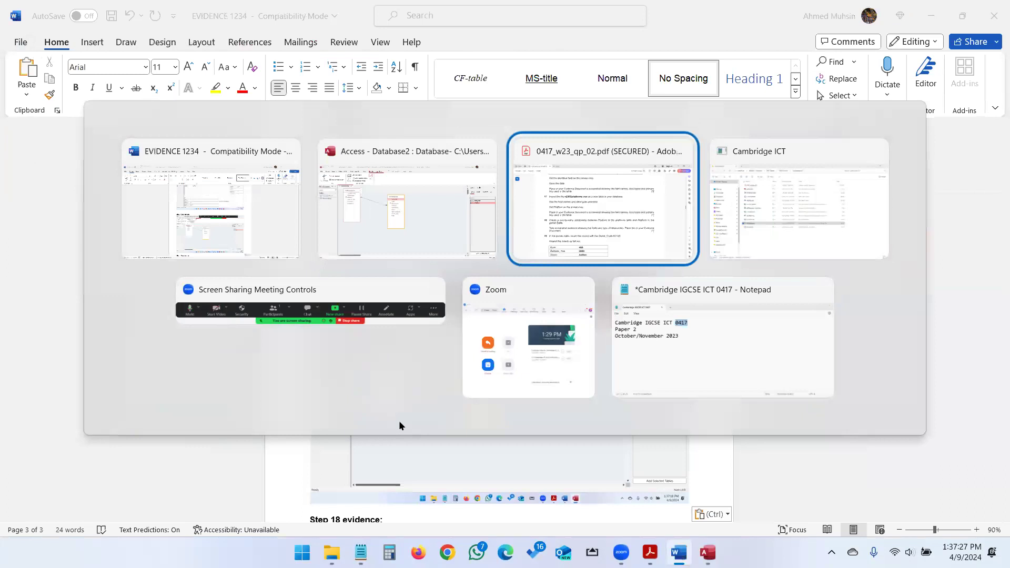
pyautogui.scroll(-2, 419, 374)
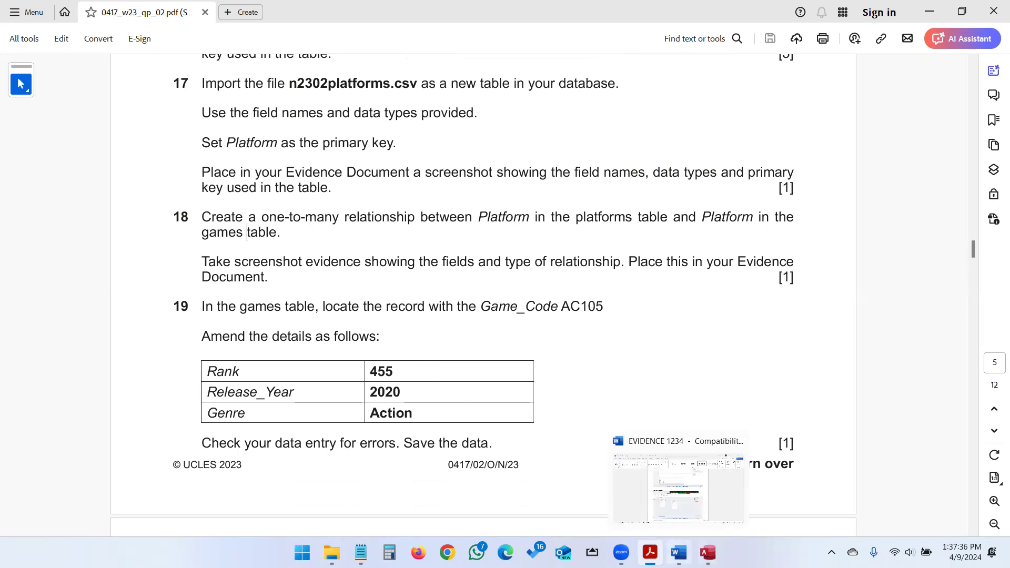
# Open N2302vgames and change record AC105's Rank from 555 to 455.
pyautogui.click(708, 553)
pyautogui.doubleClick(58, 196)
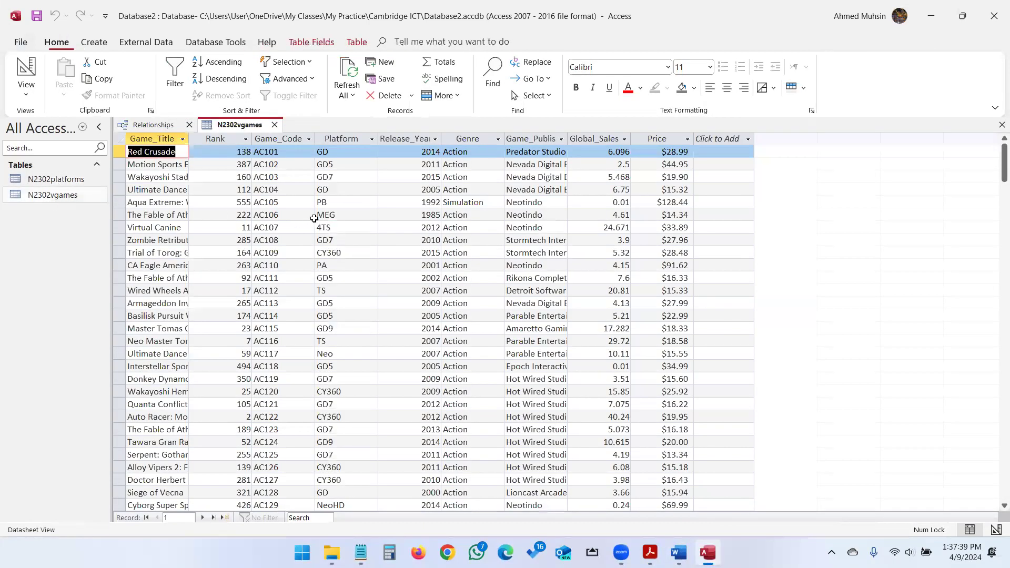
pyautogui.click(121, 202)
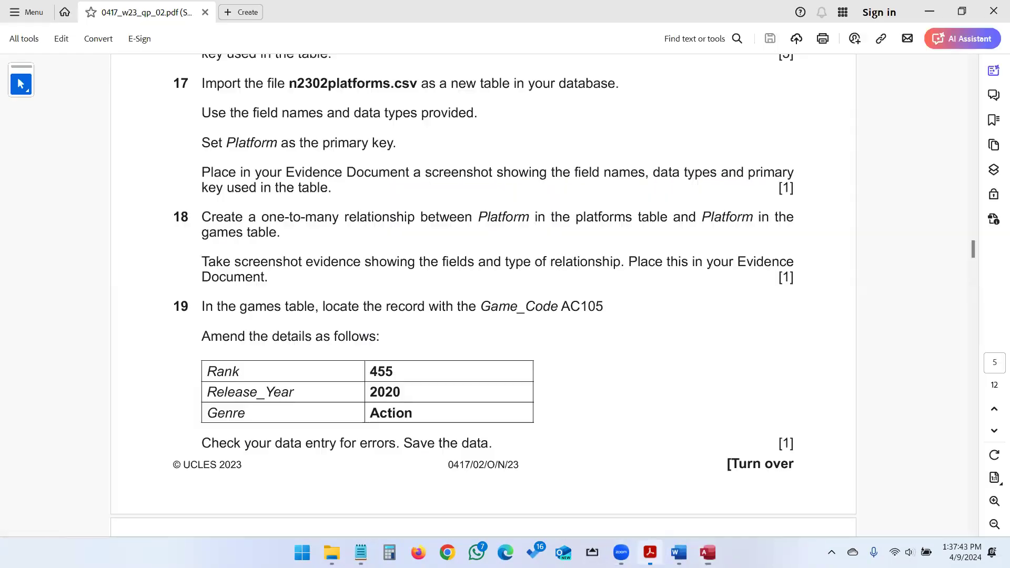
pyautogui.click(651, 553)
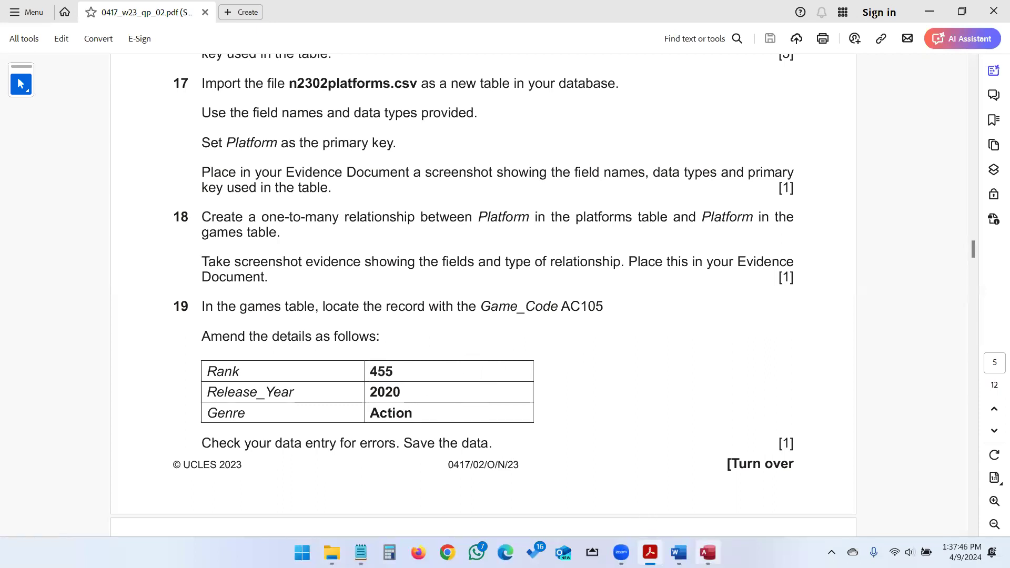
pyautogui.click(708, 552)
pyautogui.click(238, 203)
pyautogui.press('Delete')
pyautogui.write('4')
pyautogui.hotkey('alt', 'Tab')
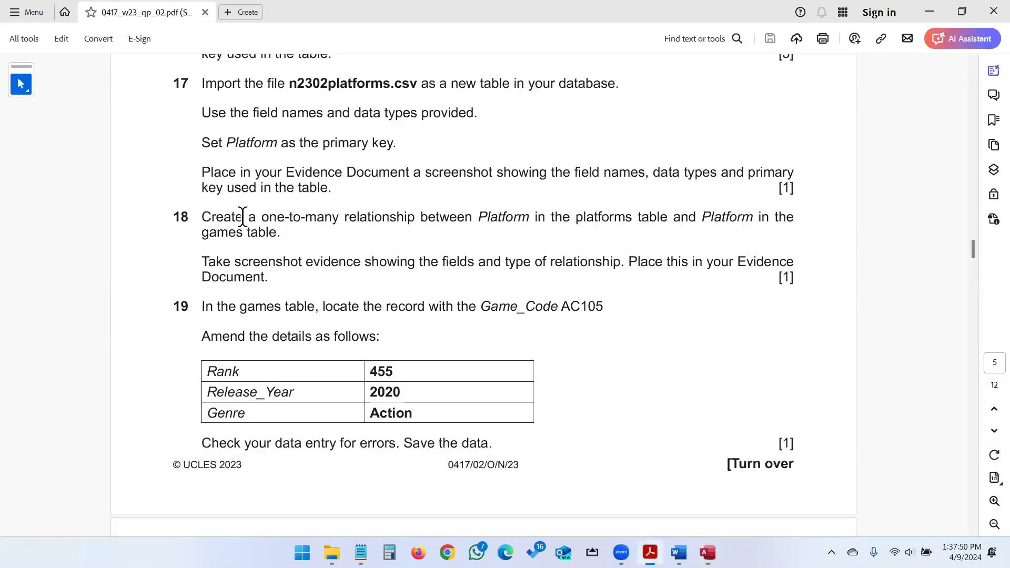
pyautogui.hotkey('alt', 'Tab')
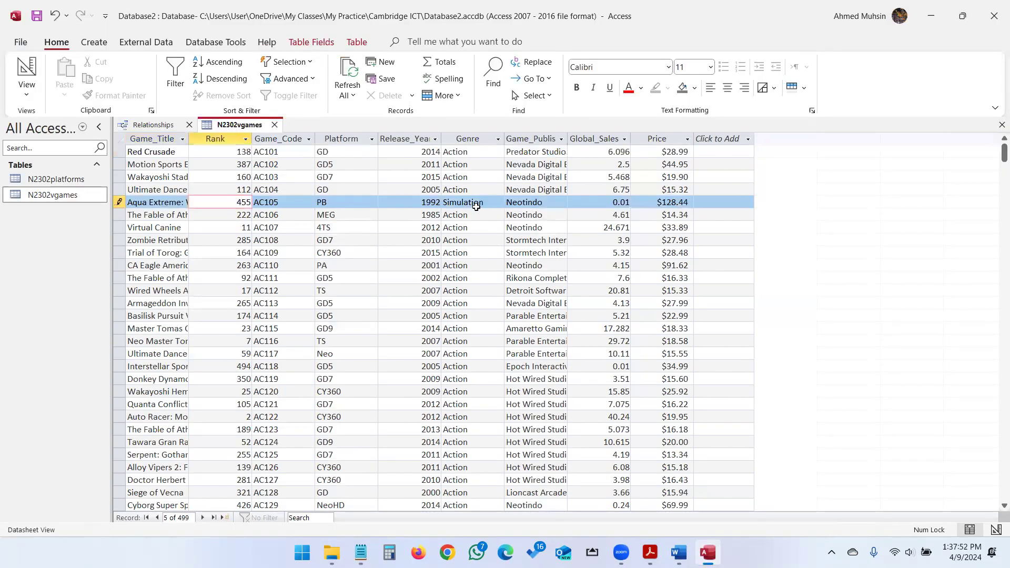
# Set AC105's Release_Year to 2020 and Genre from Simulation to Action, then save.
pyautogui.moveTo(417, 200); pyautogui.dragTo(447, 201)
pyautogui.write('2020')
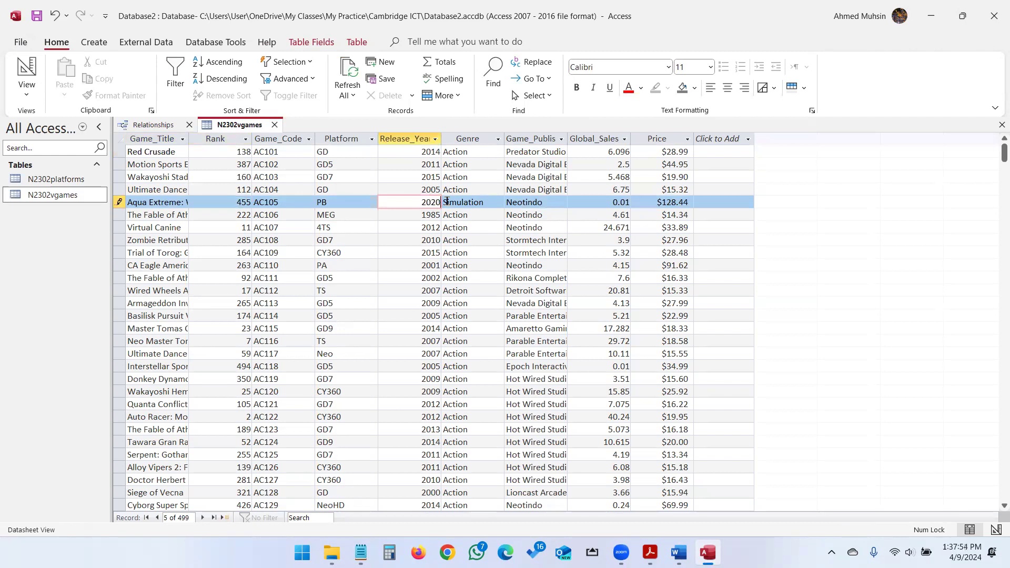
pyautogui.hotkey('alt', 'Tab')
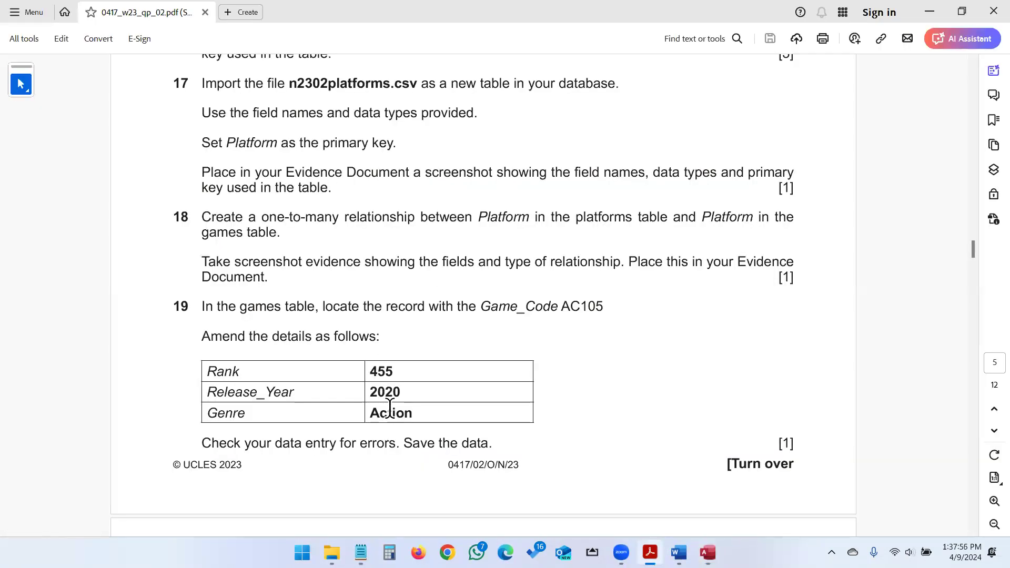
pyautogui.hotkey('alt', 'Tab')
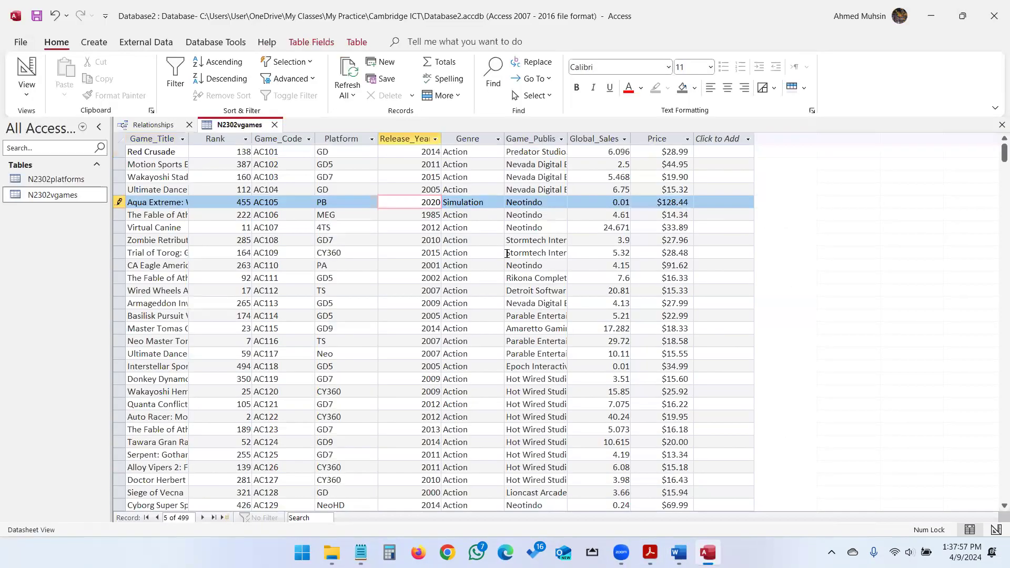
pyautogui.doubleClick(471, 203)
pyautogui.write('Action')
pyautogui.hotkey('alt', 'Tab')
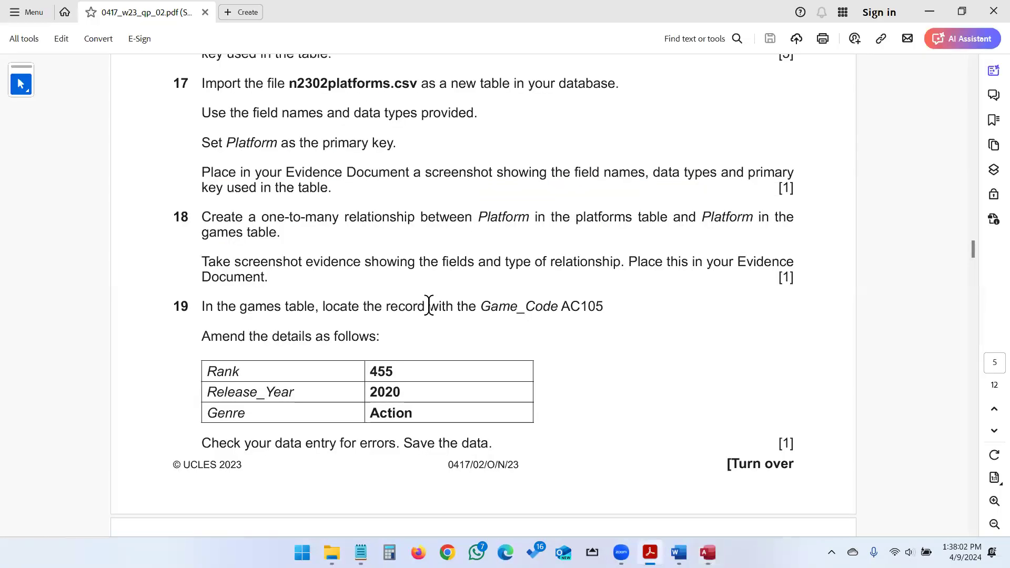
pyautogui.scroll(-2, 429, 307)
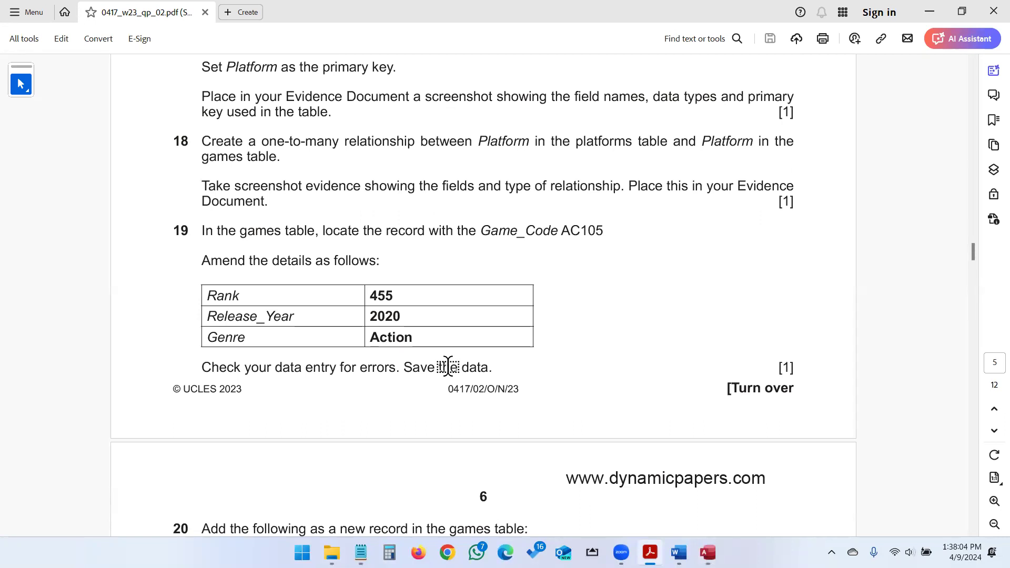
pyautogui.hotkey('alt', 'Tab')
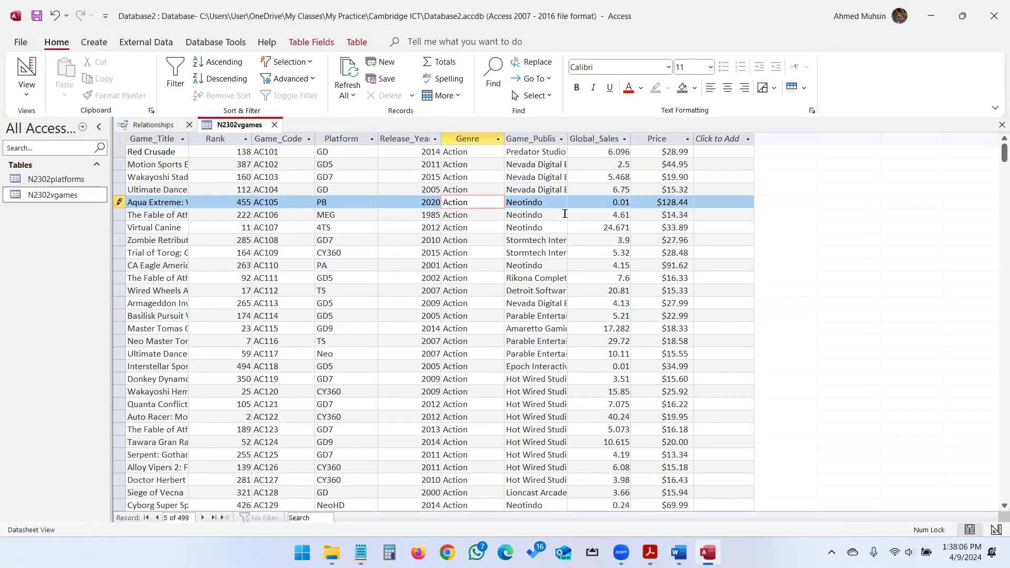
pyautogui.click(37, 15)
pyautogui.hotkey('alt', 'Tab')
pyautogui.scroll(-6, 400, 315)
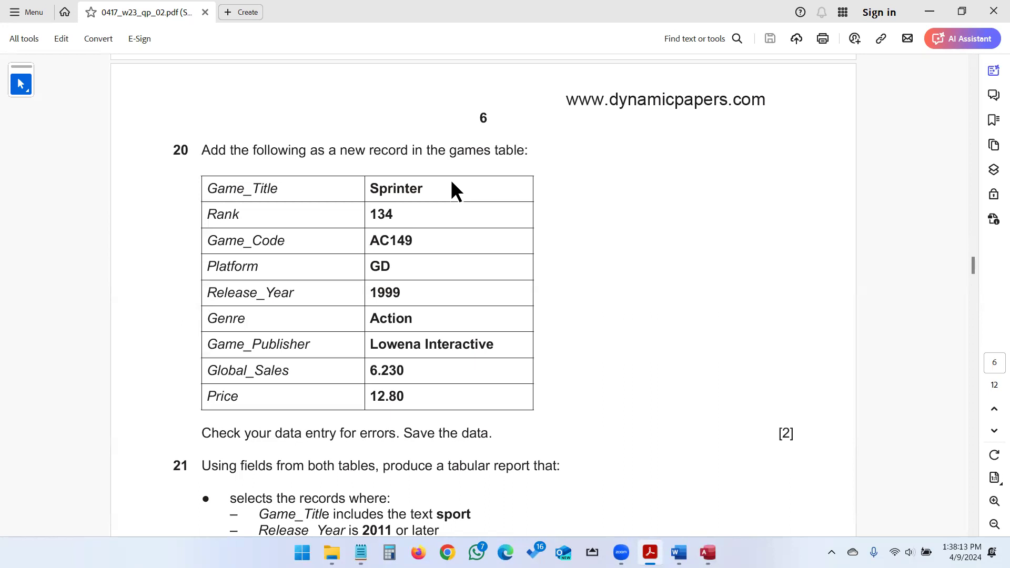
# Start a new record at the end of the games table with title Sprinter and rank 134.
pyautogui.hotkey('alt', 'Tab')
pyautogui.scroll(-20, 322, 291)
pyautogui.scroll(-20, 322, 290)
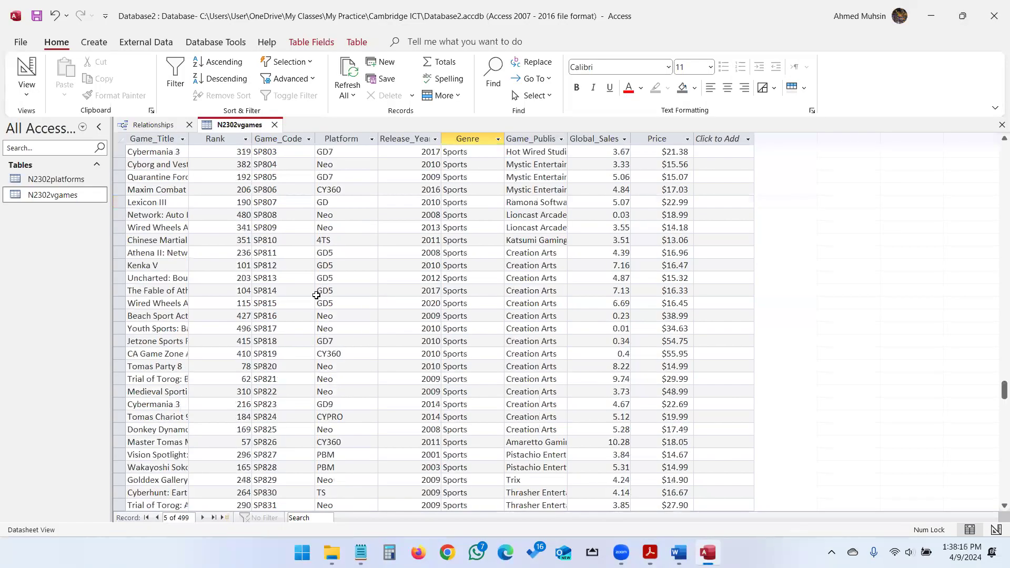
pyautogui.click(154, 345)
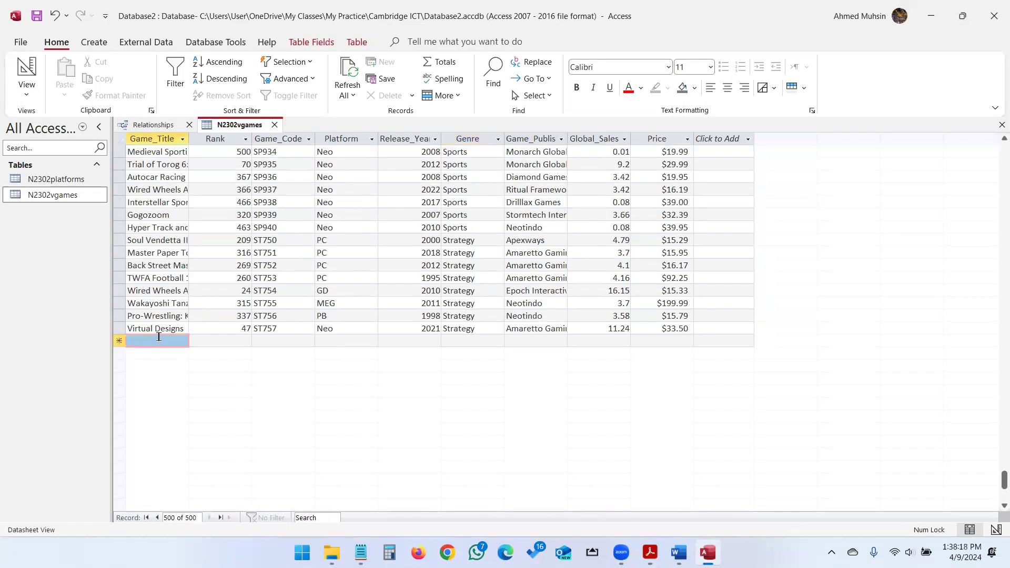
pyautogui.hotkey('alt', 'Tab')
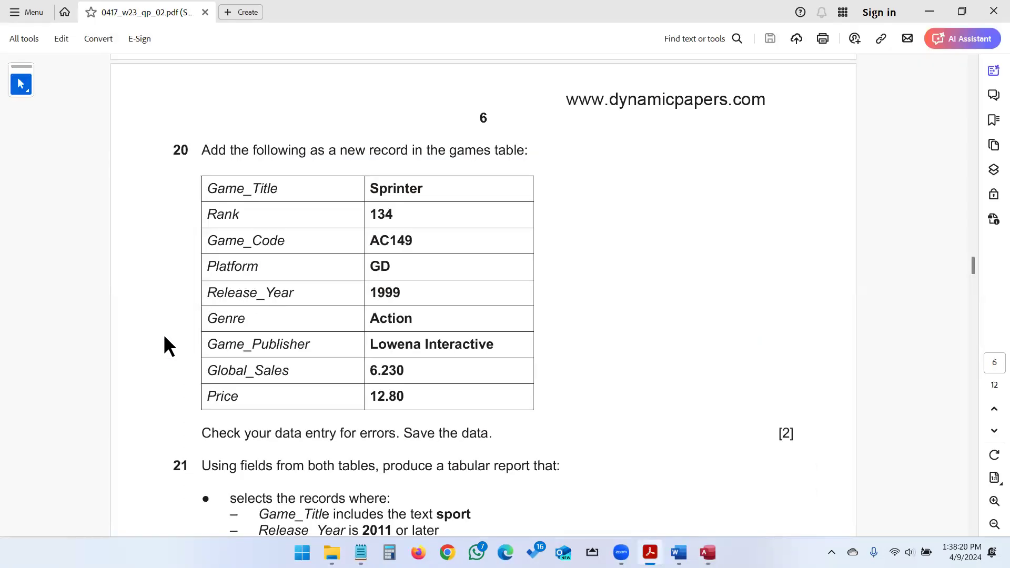
pyautogui.hotkey('alt', 'Tab')
pyautogui.write('Sprinter')
pyautogui.press('Tab')
pyautogui.hotkey('alt', 'Tab')
# Enter game code AC149, platform GD and release year 1999 for Sprinter.
pyautogui.hotkey('alt', 'Tab')
pyautogui.write('134')
pyautogui.press('Tab')
pyautogui.hotkey('alt', 'Tab')
pyautogui.hotkey('alt', 'Tab')
pyautogui.write('AC14')
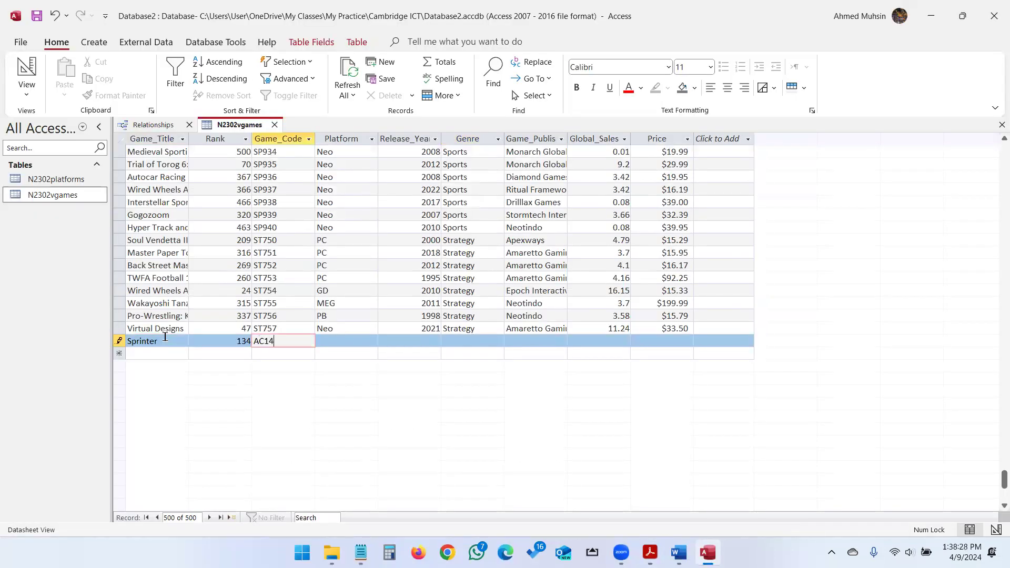
pyautogui.write('9')
pyautogui.press('Tab')
pyautogui.hotkey('alt', 'Tab')
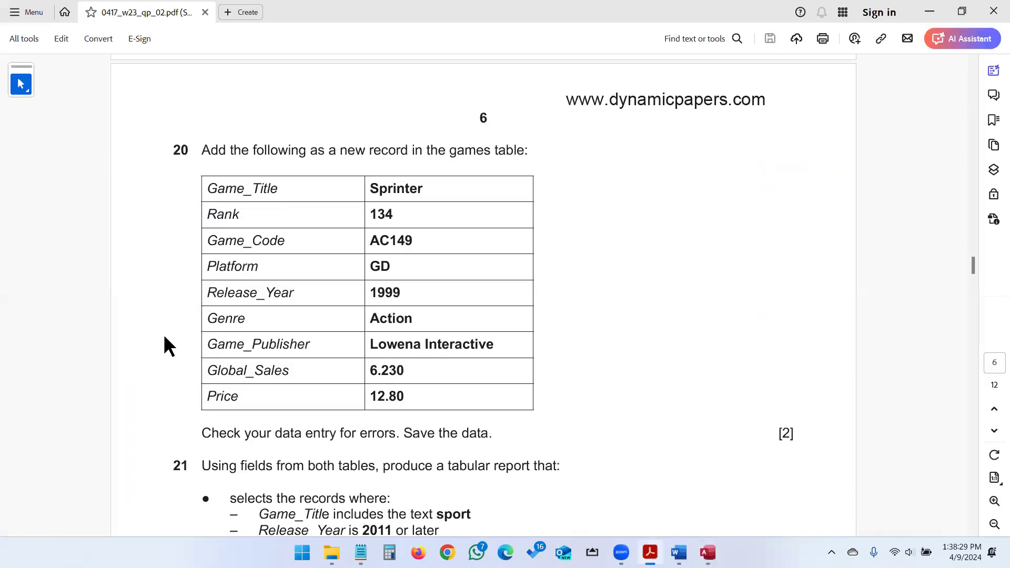
pyautogui.hotkey('alt', 'Tab')
pyautogui.write('GD')
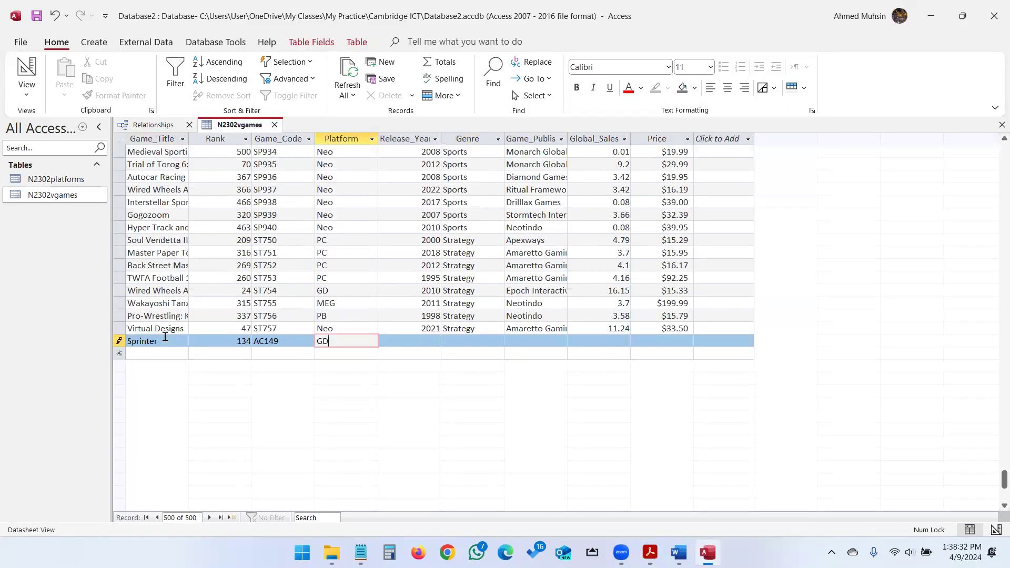
pyautogui.press('Tab')
pyautogui.hotkey('alt', 'Tab')
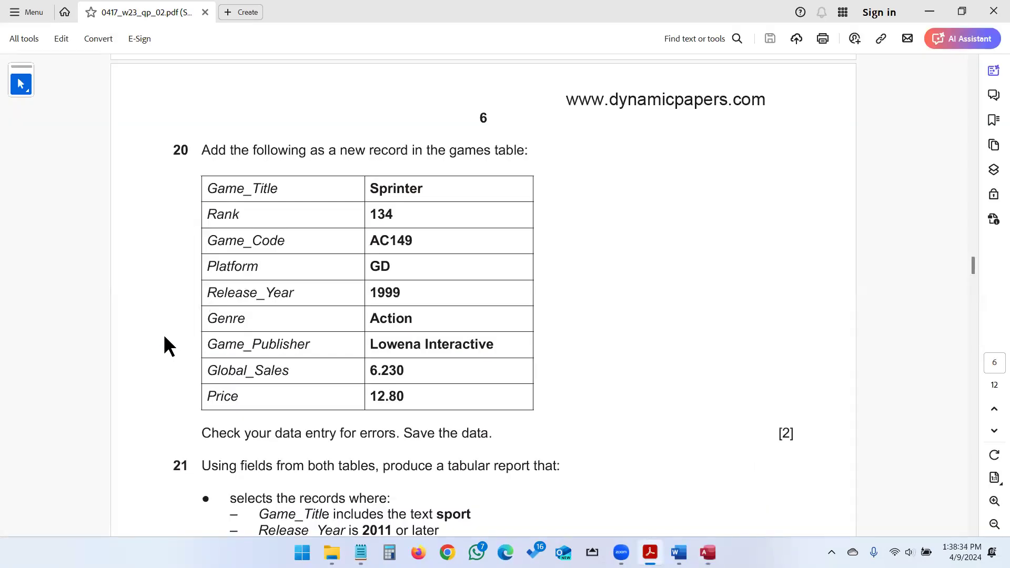
pyautogui.hotkey('alt', 'Tab')
pyautogui.write('1')
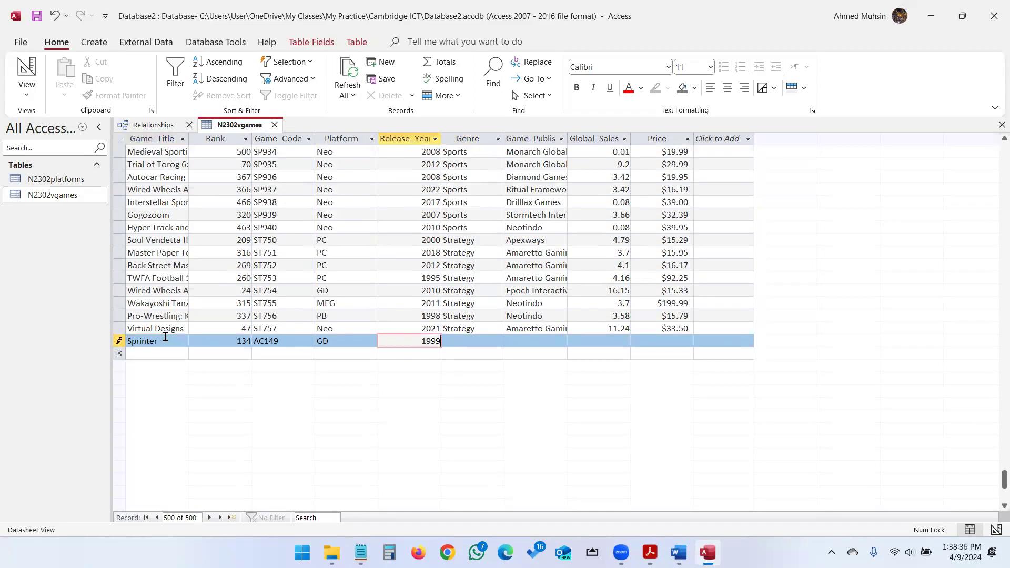
pyautogui.press('Tab')
# Enter genre Action and publisher Lowena Interactive.
pyautogui.hotkey('alt', 'Tab')
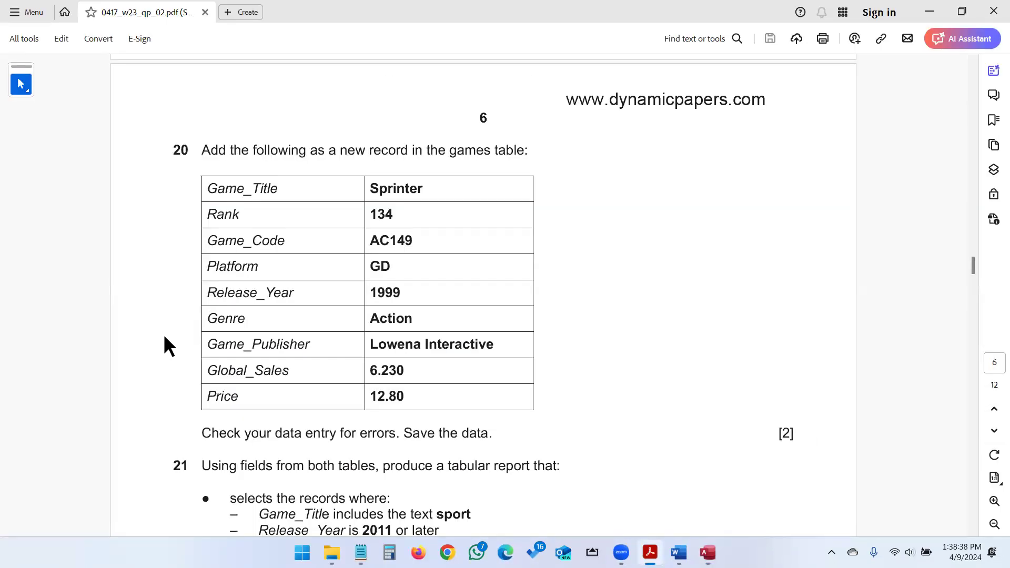
pyautogui.hotkey('alt', 'Tab')
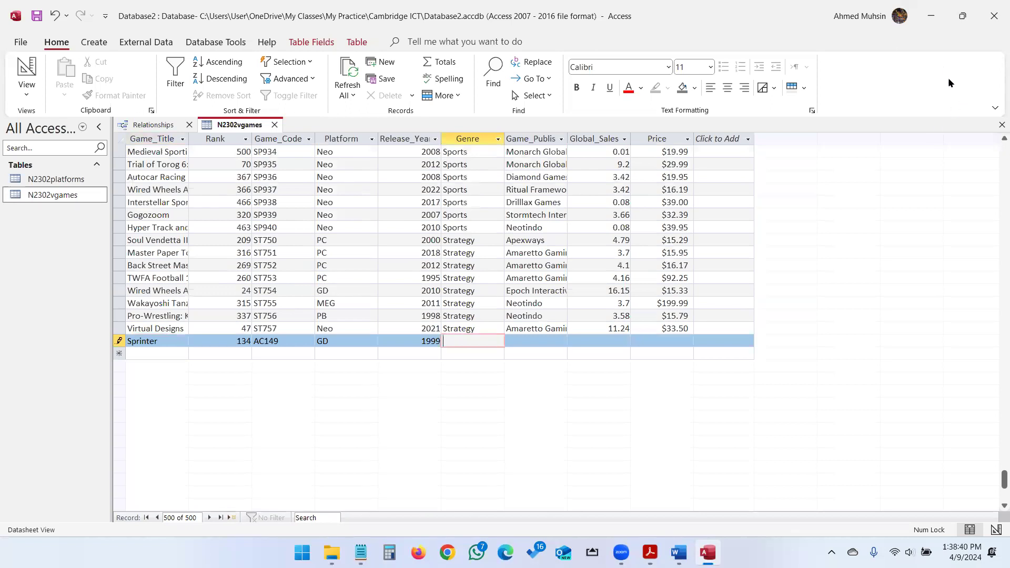
pyautogui.write('Action')
pyautogui.press('Tab')
pyautogui.hotkey('alt', 'Tab')
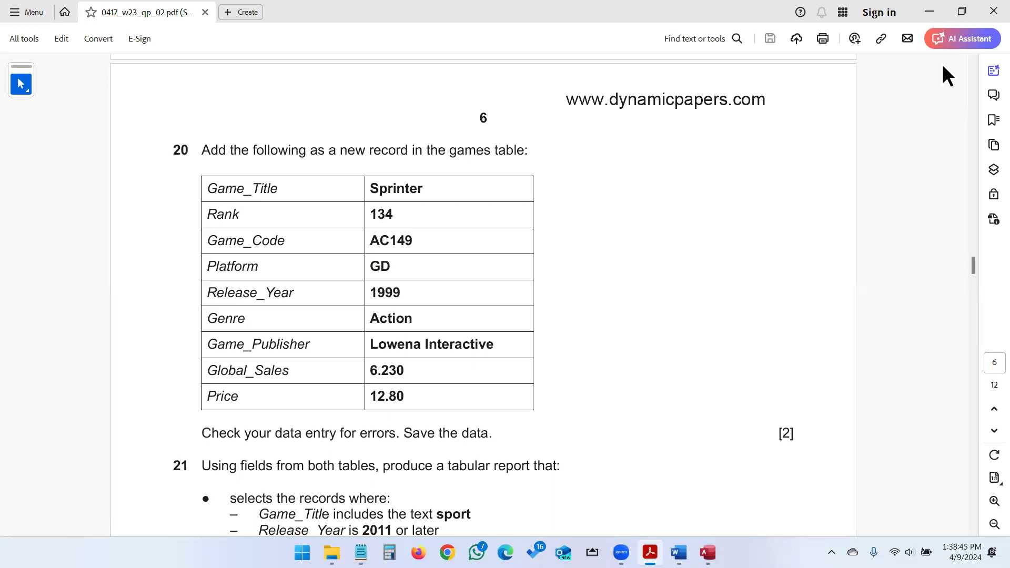
pyautogui.hotkey('alt', 'Tab')
pyautogui.write('Lowena Interact')
pyautogui.press('Tab')
# Enter global sales 6.23 and price $12.80, check them against the paper, and commit the record.
pyautogui.hotkey('alt', 'Tab')
pyautogui.hotkey('alt', 'Tab')
pyautogui.write('6.230')
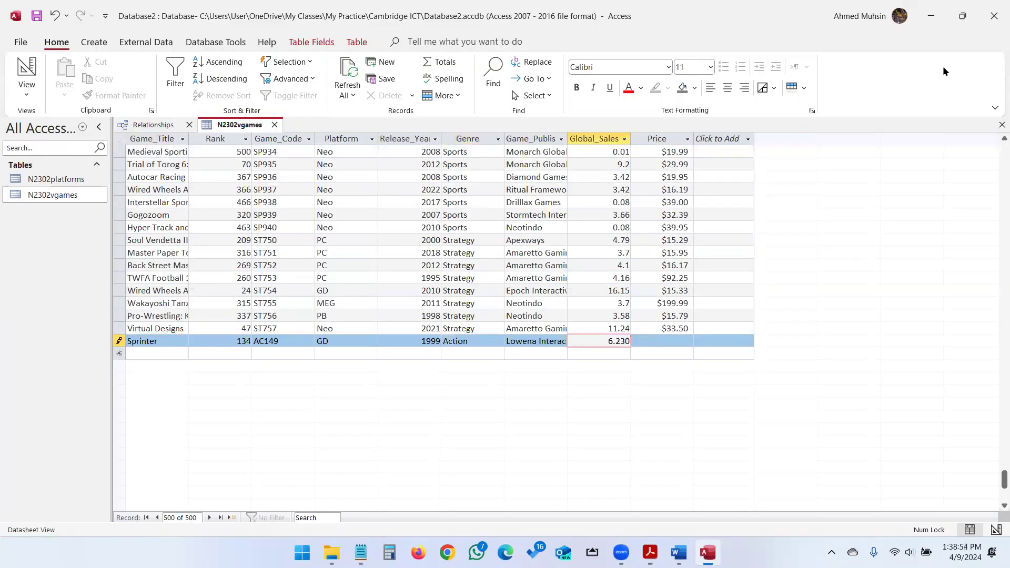
pyautogui.press('Tab')
pyautogui.hotkey('alt', 'Tab')
pyautogui.hotkey('alt', 'Tab')
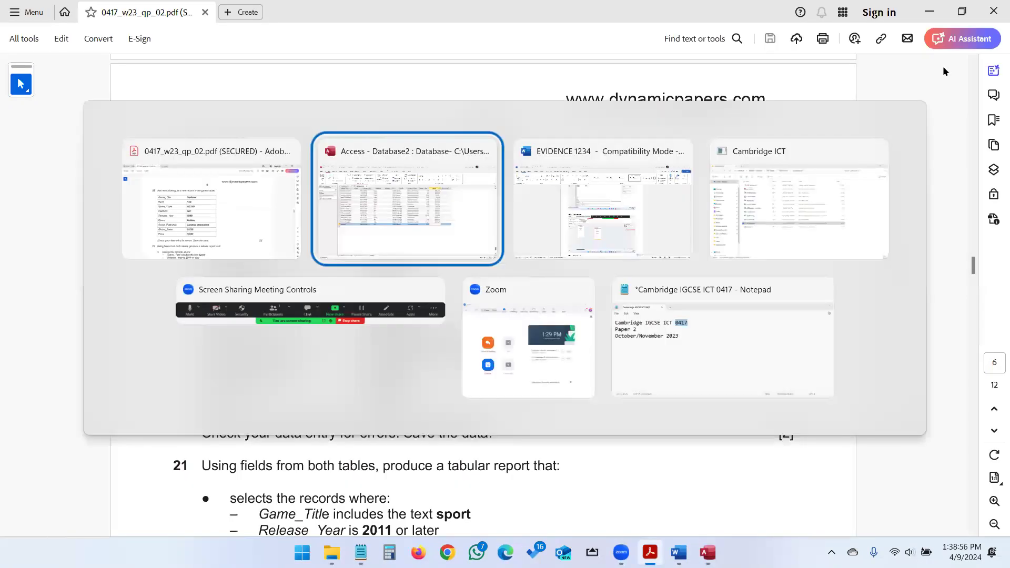
pyautogui.write('12.8')
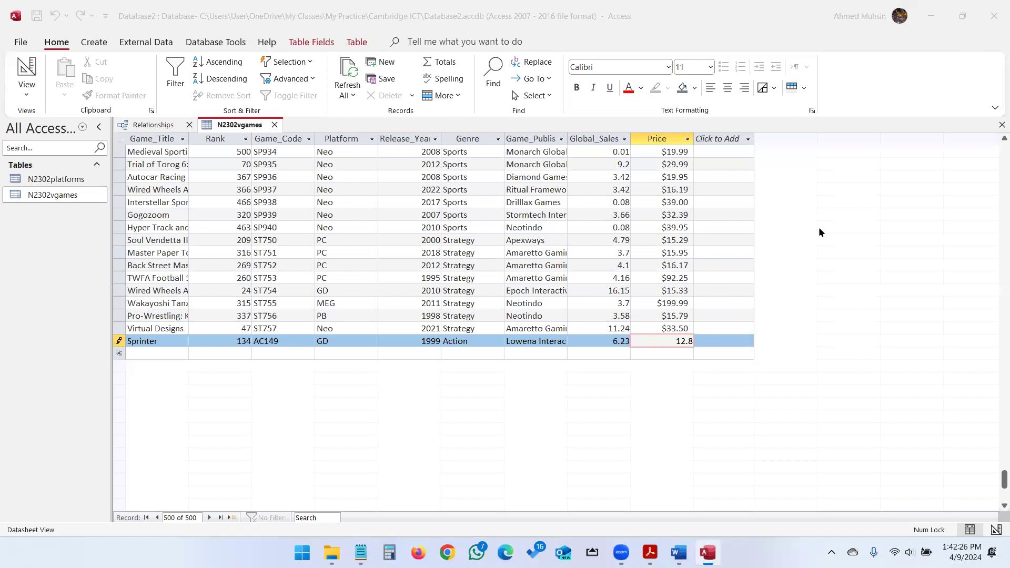
pyautogui.hotkey('alt', 'Tab')
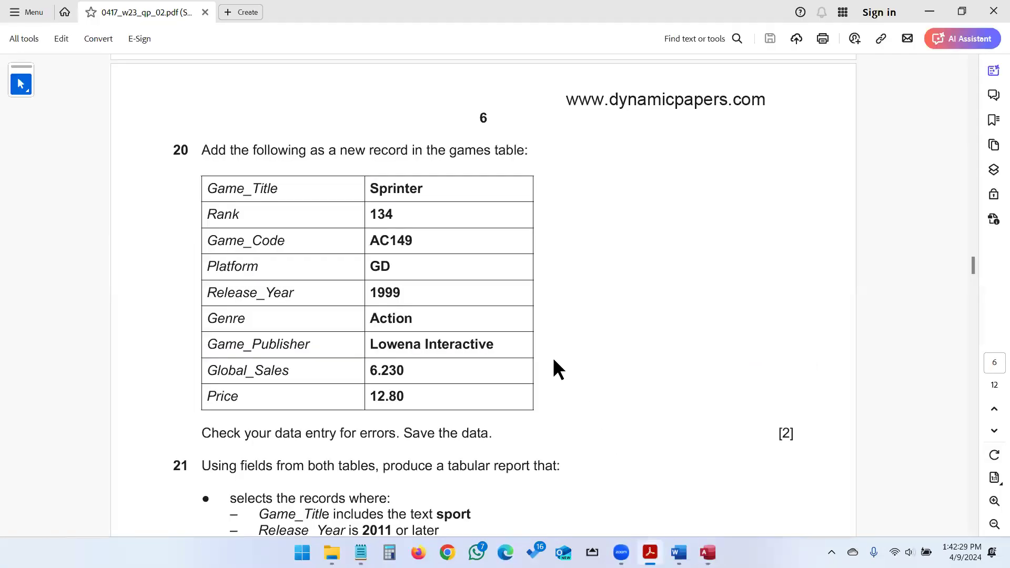
pyautogui.scroll(-3, 553, 360)
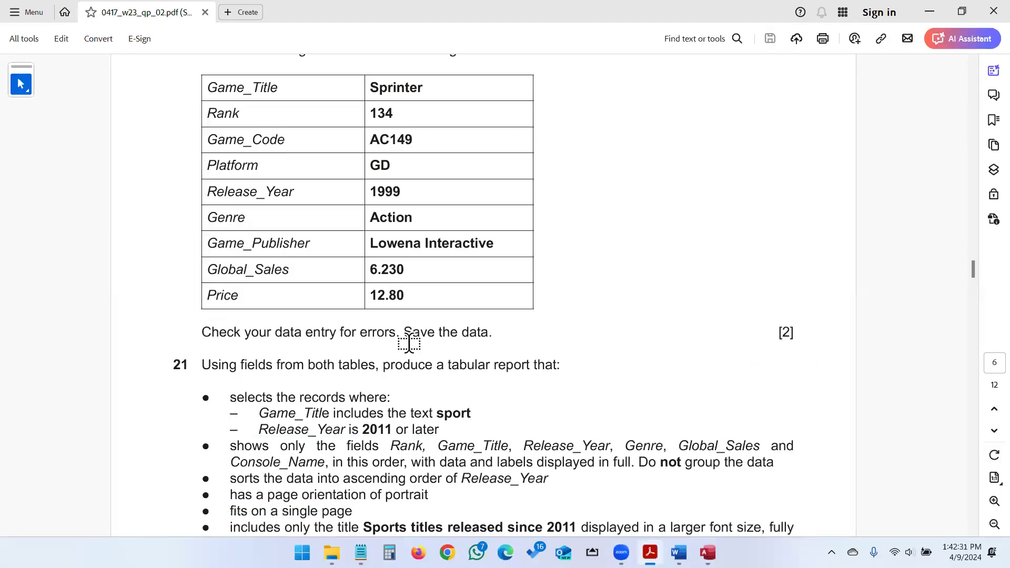
pyautogui.hotkey('alt', 'Tab')
pyautogui.hotkey('alt', 'Tab')
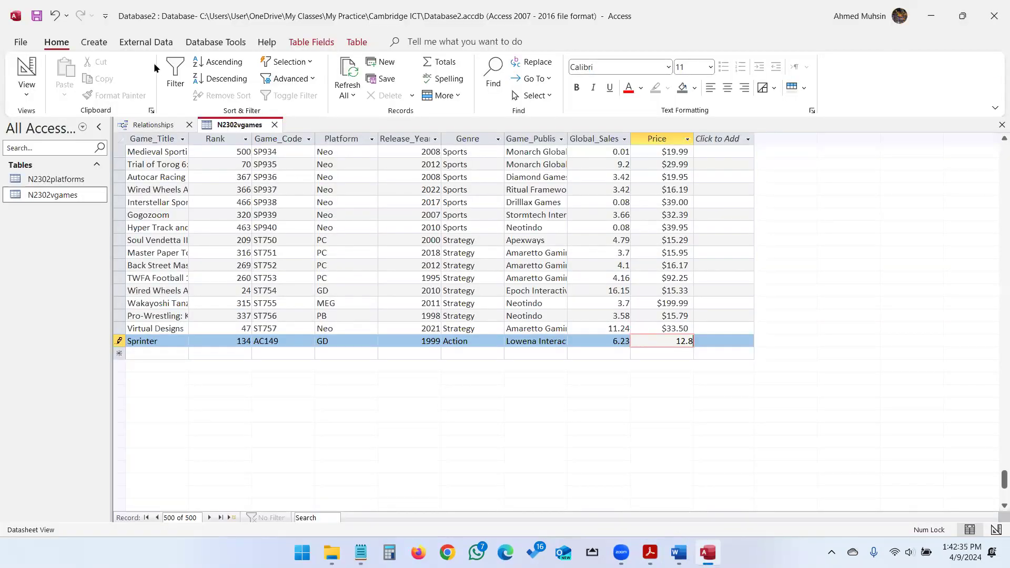
pyautogui.press('Tab')
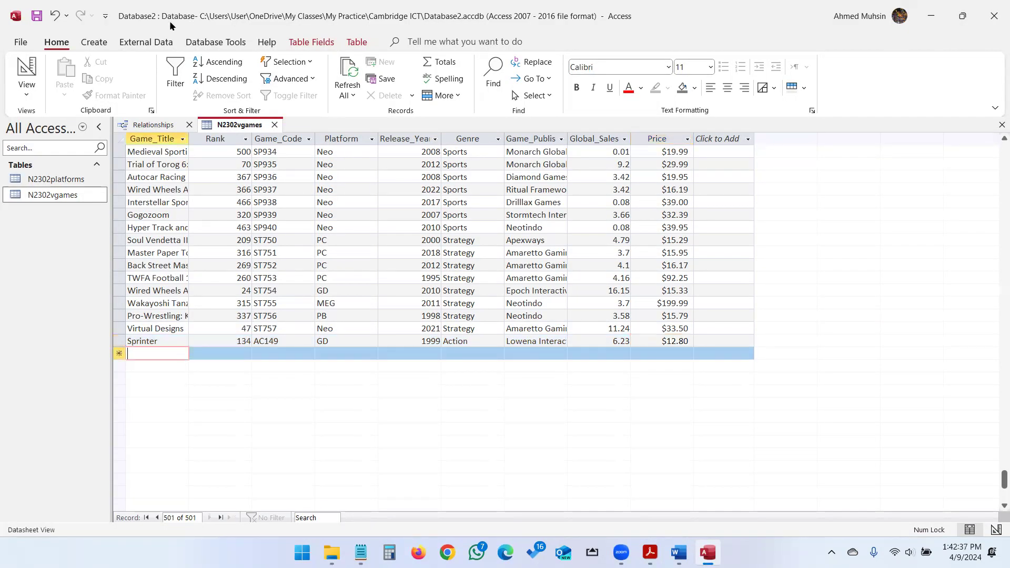
# Read question 21's criteria for a portrait report of sport titles released since 2011.
pyautogui.click(189, 126)
pyautogui.hotkey('alt', 'Tab')
pyautogui.hotkey('alt', 'Tab')
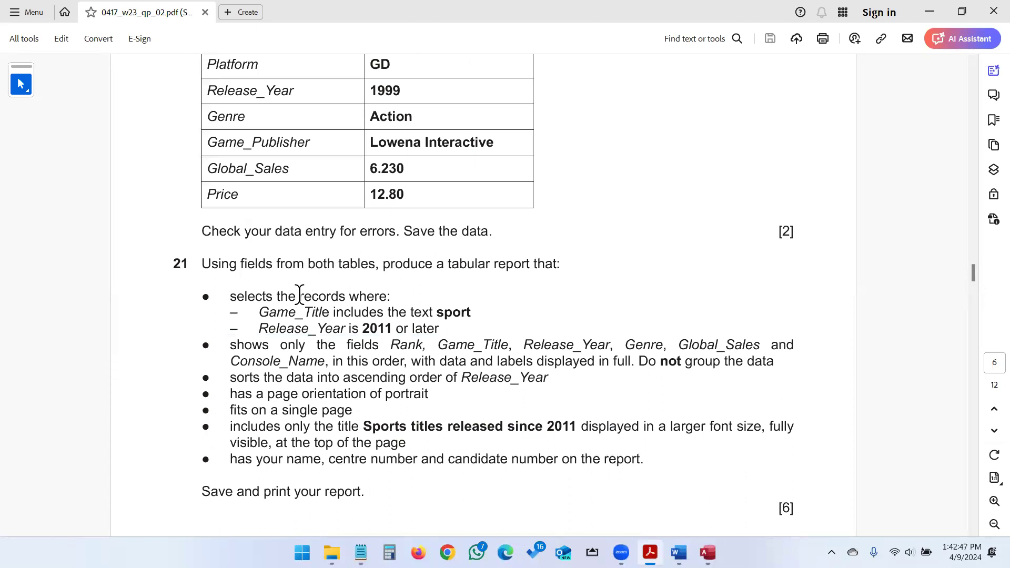
pyautogui.moveTo(230, 297); pyautogui.dragTo(439, 332)
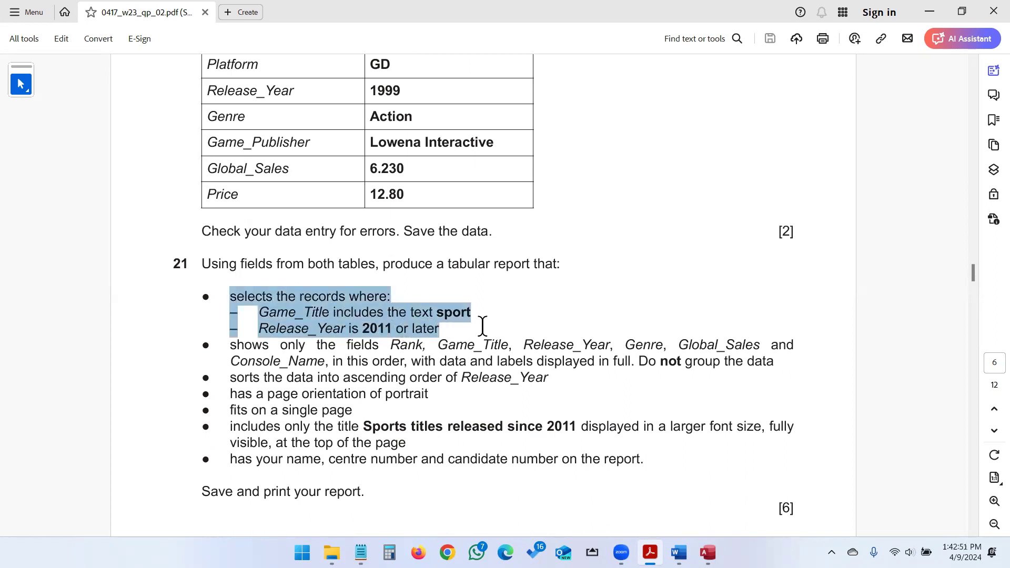
pyautogui.click(500, 261)
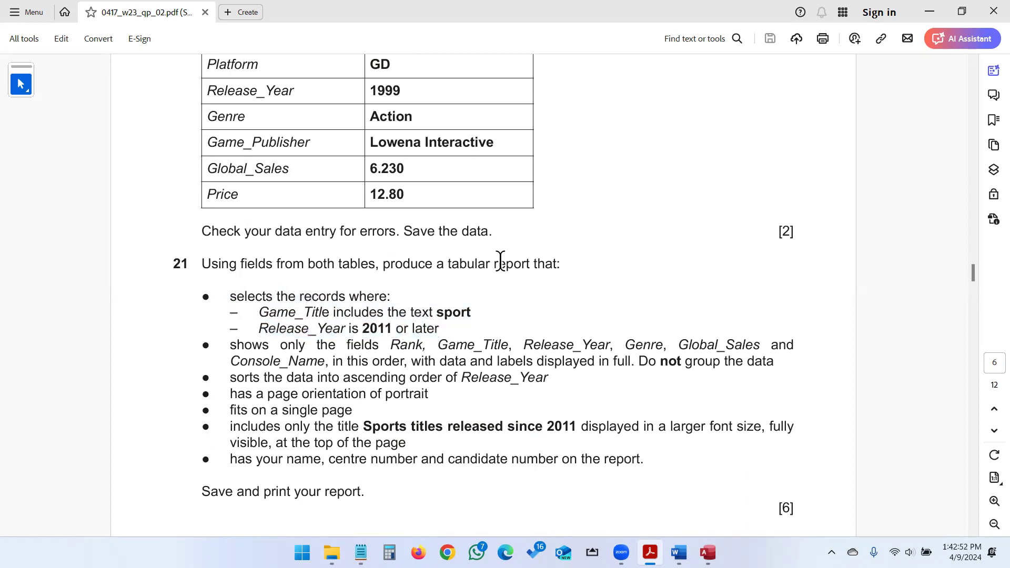
pyautogui.click(503, 303)
pyautogui.hotkey('alt', 'Tab')
pyautogui.hotkey('alt', 'Tab')
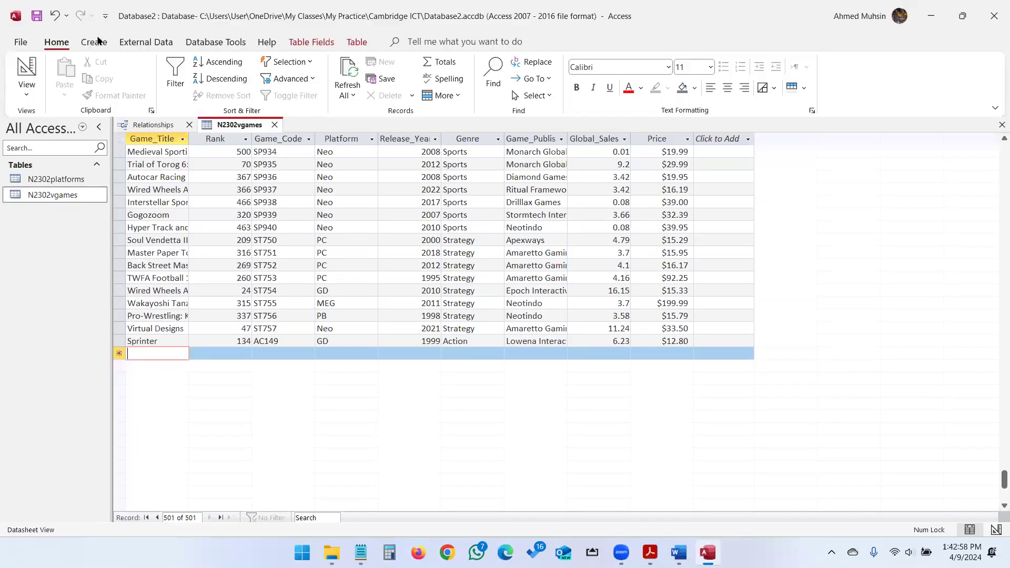
# Start a new query in Design View and close its Property Sheet.
pyautogui.click(96, 42)
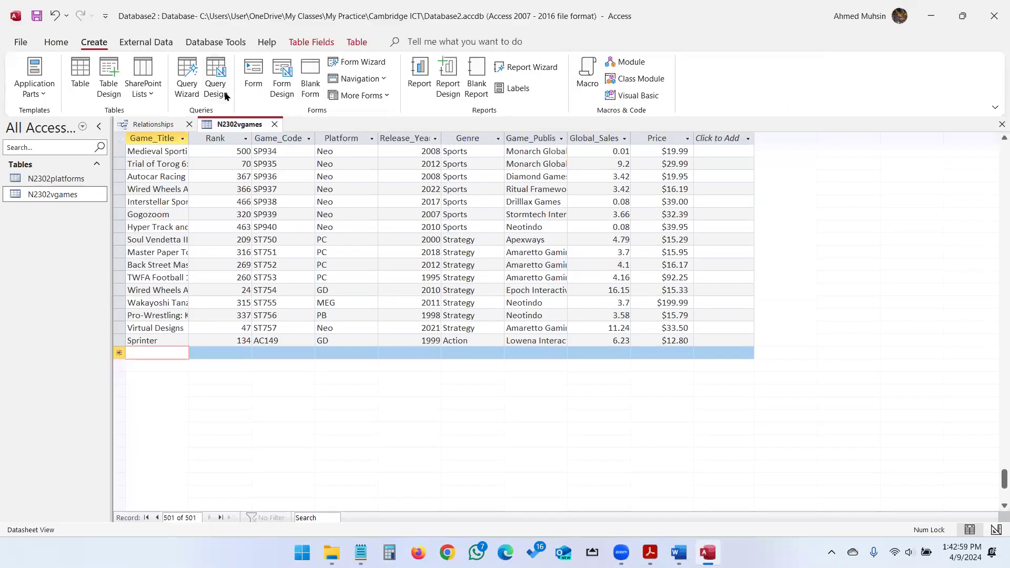
pyautogui.click(226, 94)
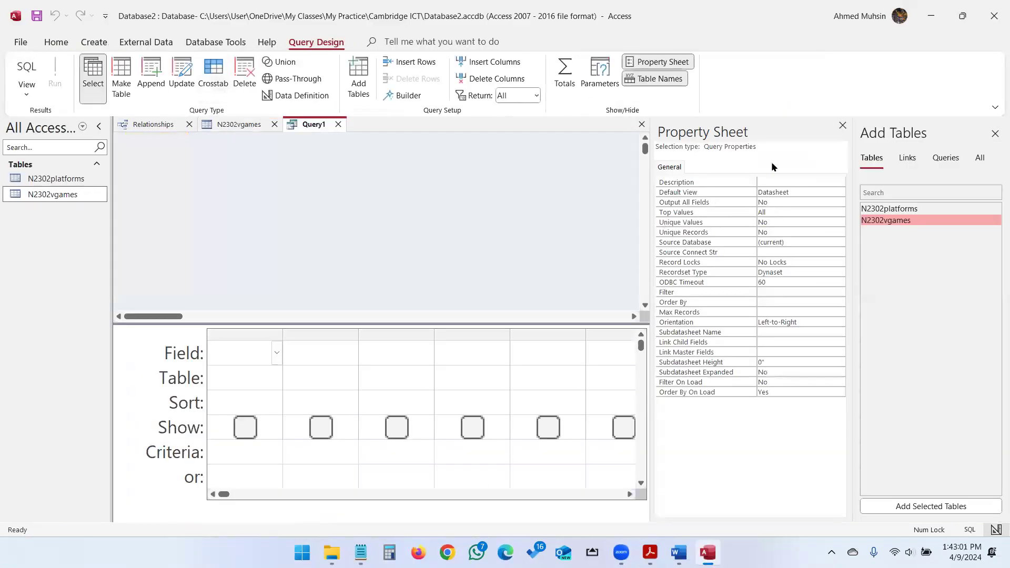
pyautogui.click(843, 125)
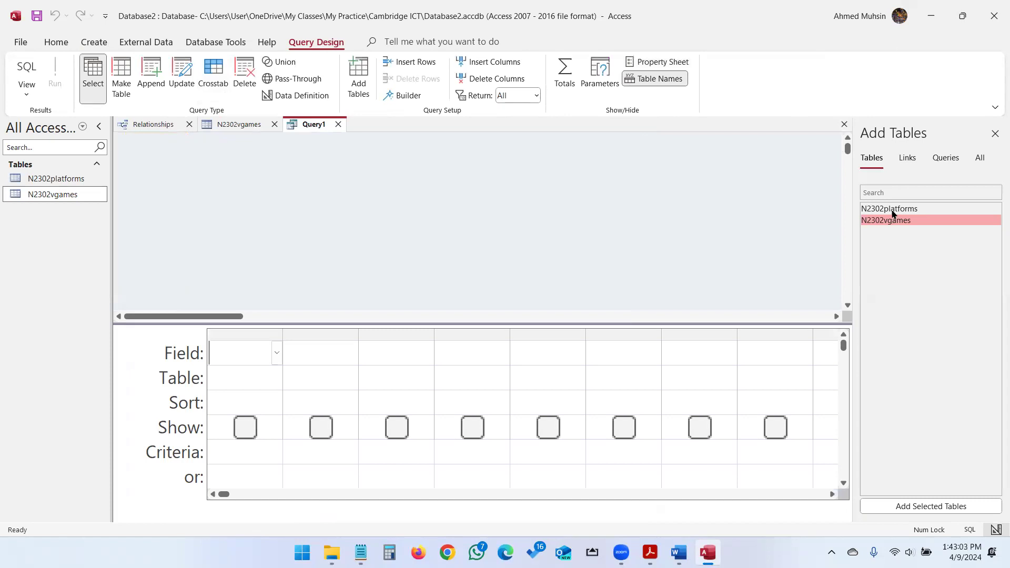
pyautogui.hotkey('alt', 'Tab')
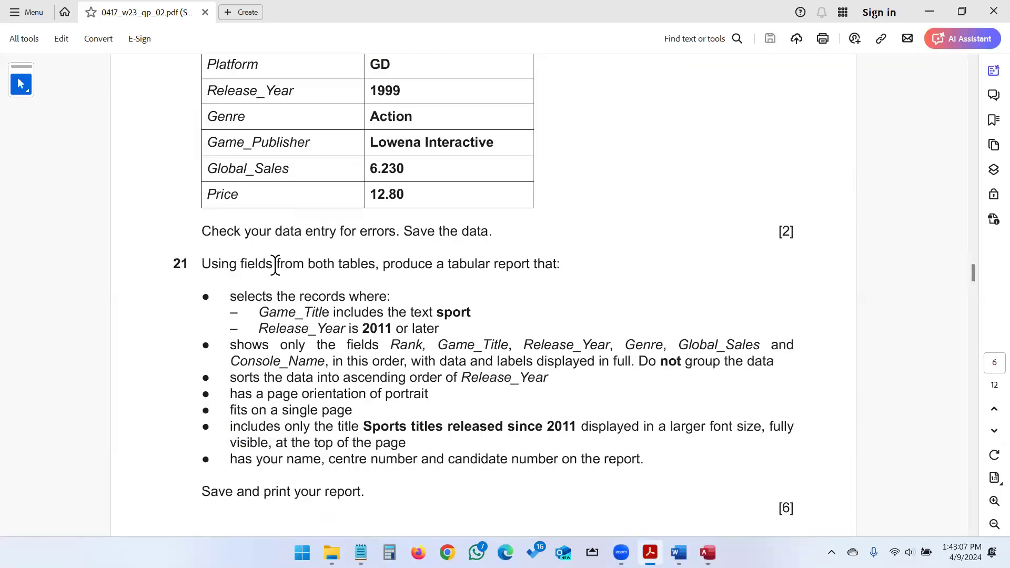
pyautogui.moveTo(276, 264); pyautogui.dragTo(377, 273)
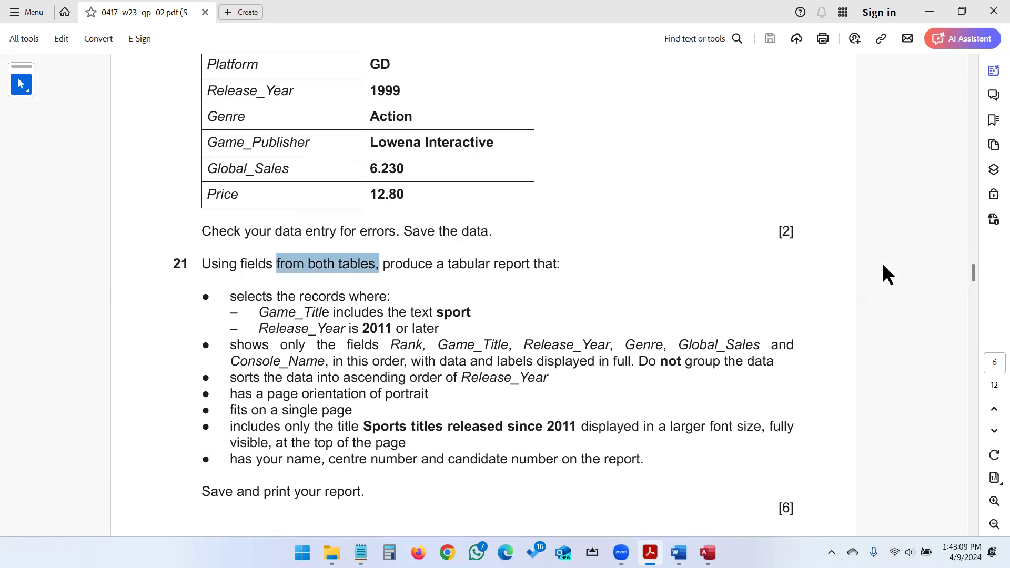
pyautogui.hotkey('alt', 'Tab')
# Add N2302platforms and N2302vgames to the query and enlarge both field lists.
pyautogui.doubleClick(899, 209)
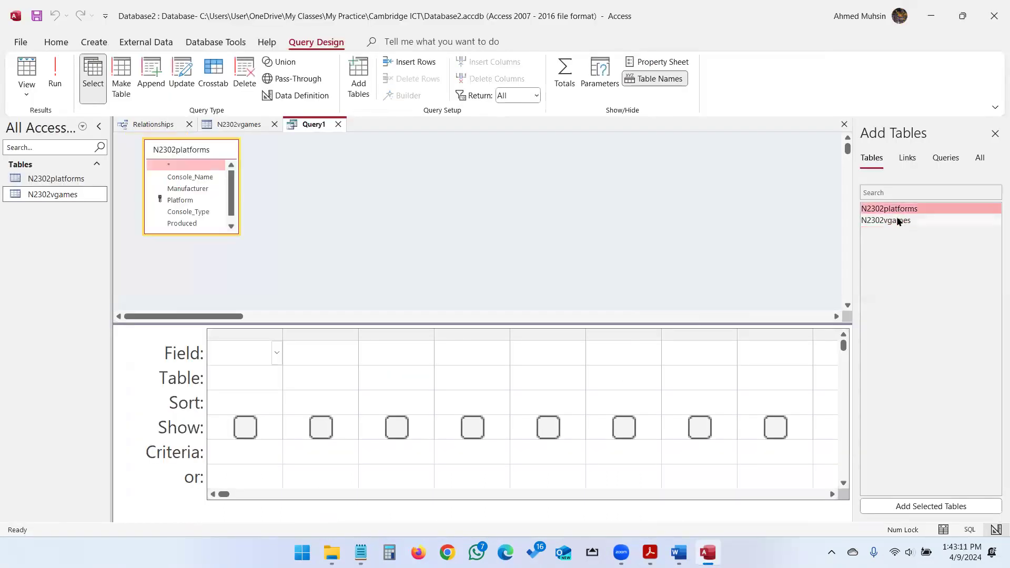
pyautogui.doubleClick(899, 220)
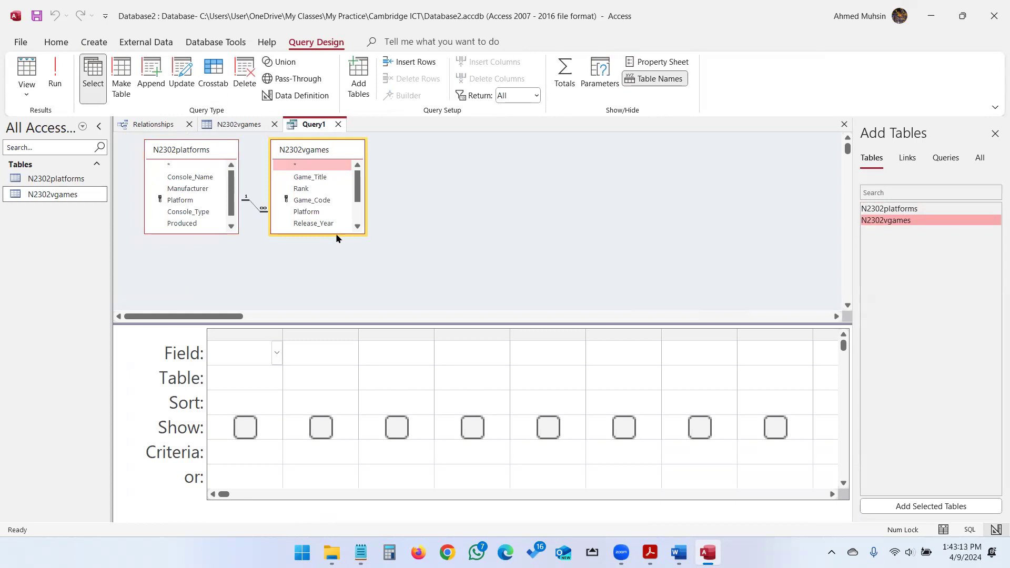
pyautogui.moveTo(337, 233); pyautogui.dragTo(336, 298)
pyautogui.moveTo(217, 233); pyautogui.dragTo(212, 287)
pyautogui.hotkey('alt', 'Tab')
pyautogui.hotkey('alt', 'Tab')
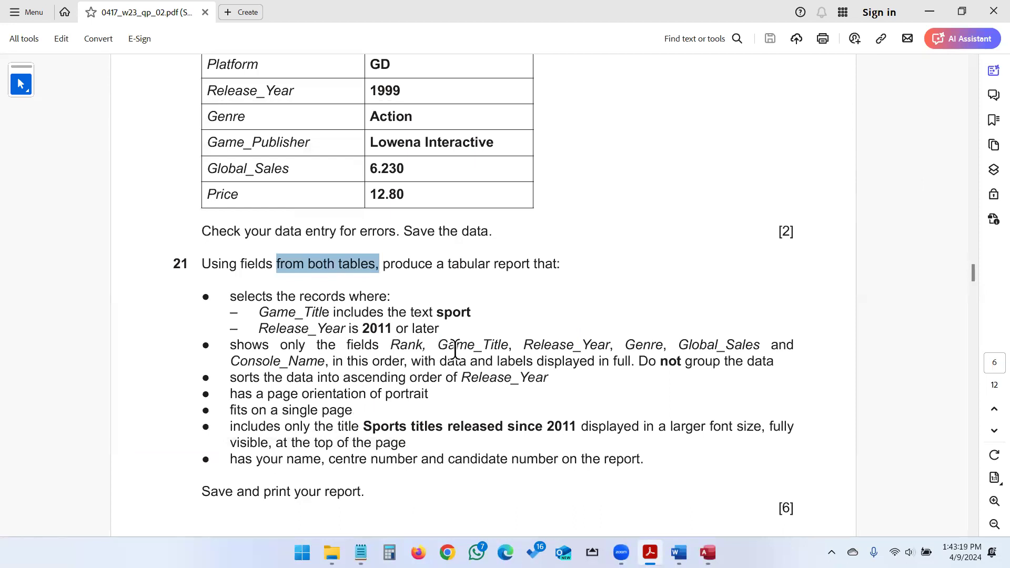
pyautogui.click(564, 342)
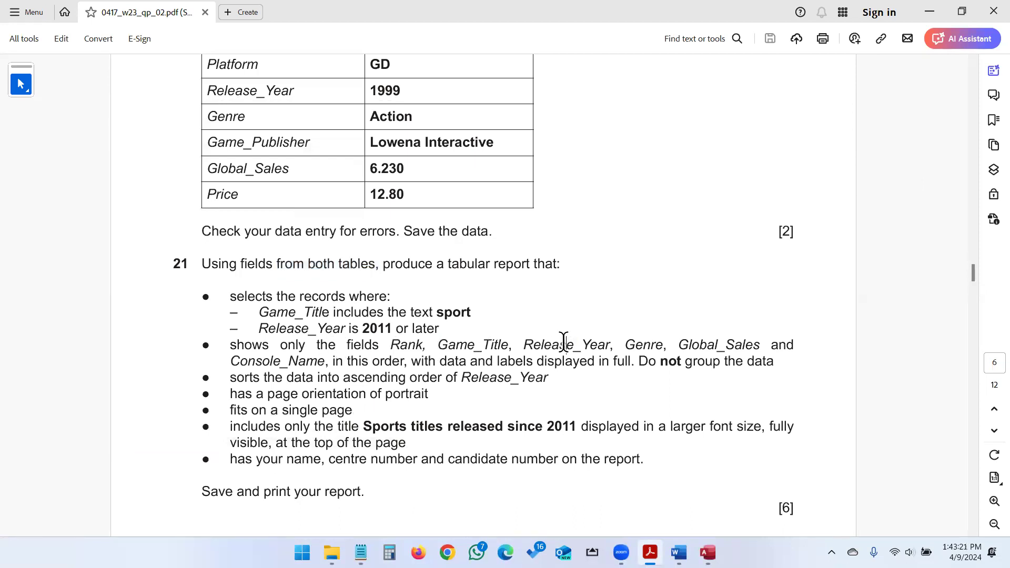
pyautogui.hotkey('alt', 'Tab')
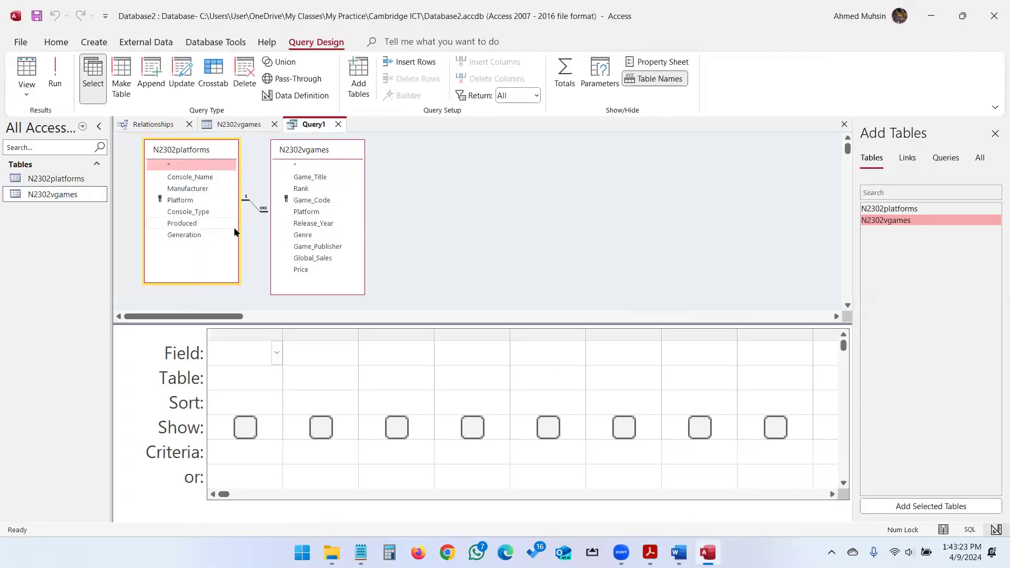
# Add Rank, Game_Title, Release_Year, Genre and Global_Sales from N2302vgames to the query grid.
pyautogui.doubleClick(310, 189)
pyautogui.doubleClick(311, 178)
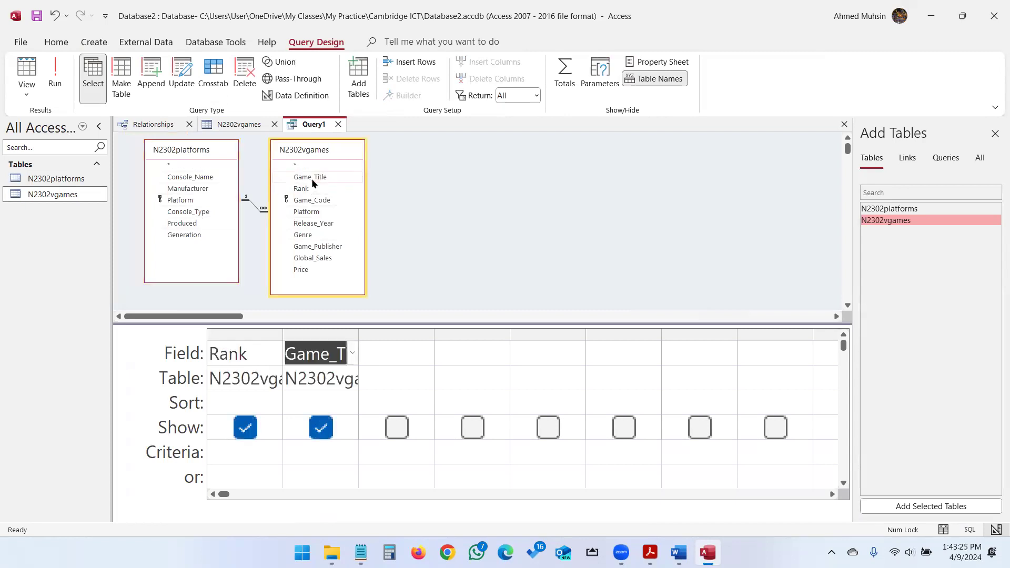
pyautogui.doubleClick(316, 225)
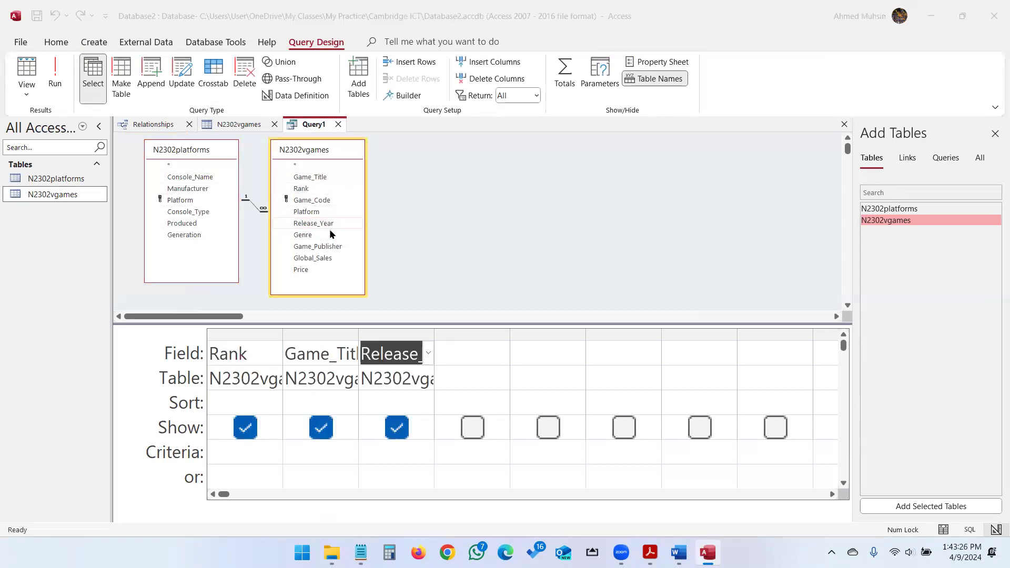
pyautogui.hotkey('alt', 'Tab')
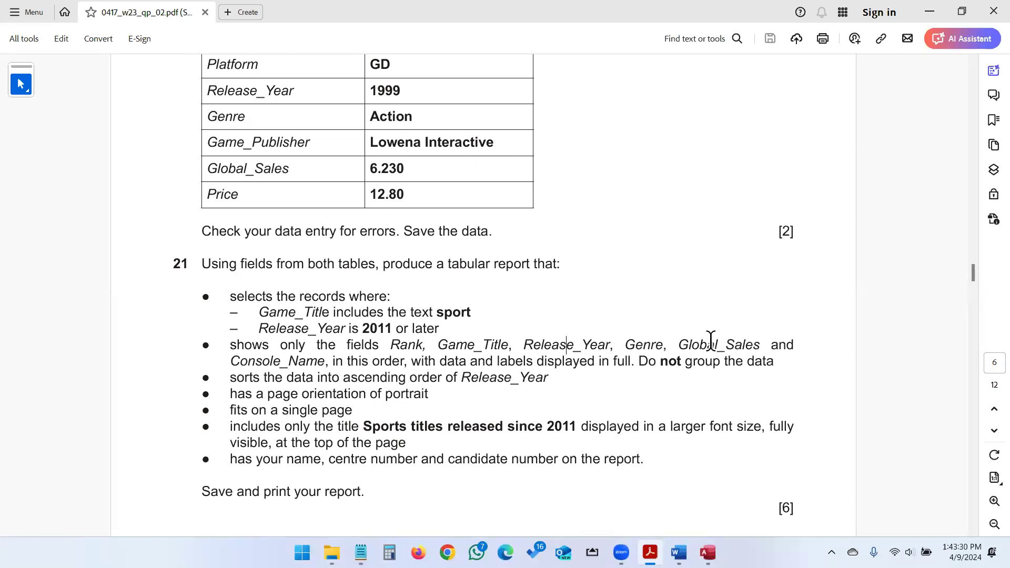
pyautogui.hotkey('alt', 'Tab')
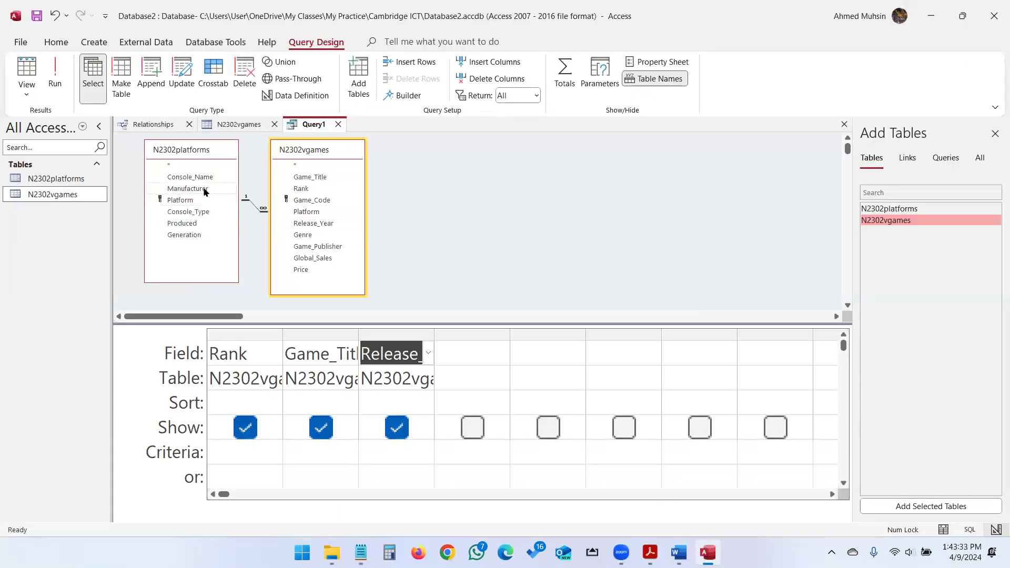
pyautogui.doubleClick(304, 236)
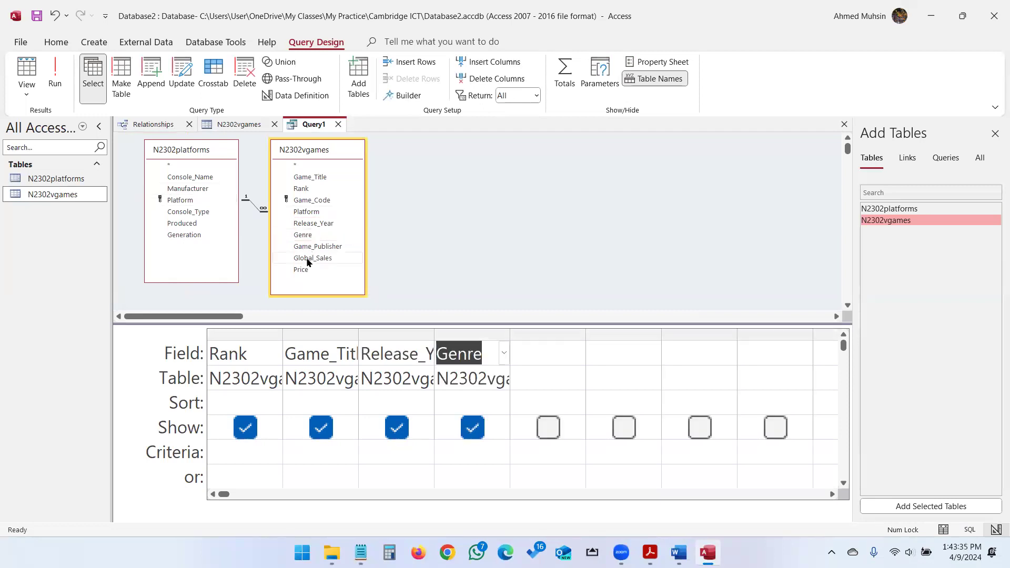
pyautogui.doubleClick(308, 260)
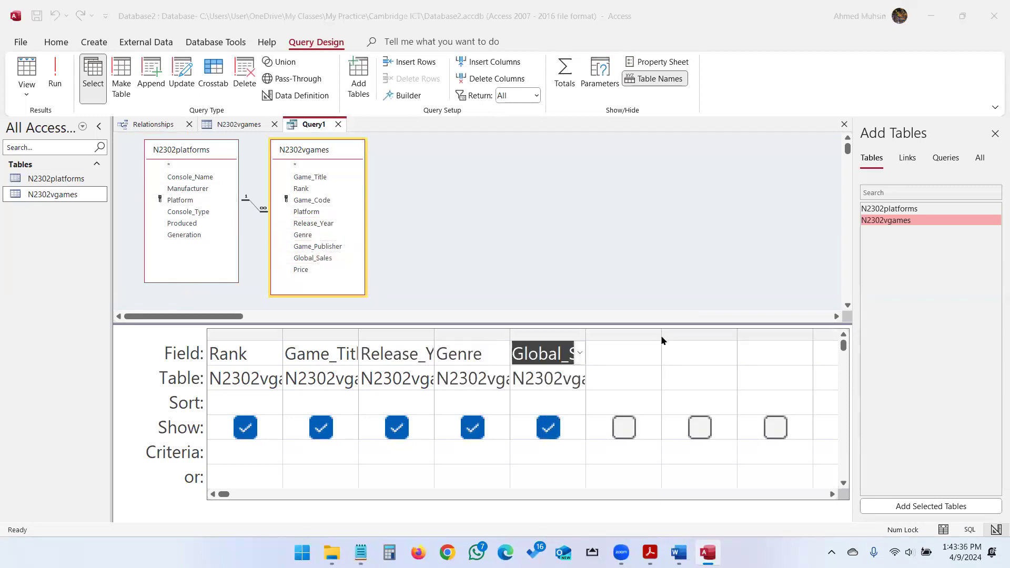
pyautogui.hotkey('alt', 'Tab')
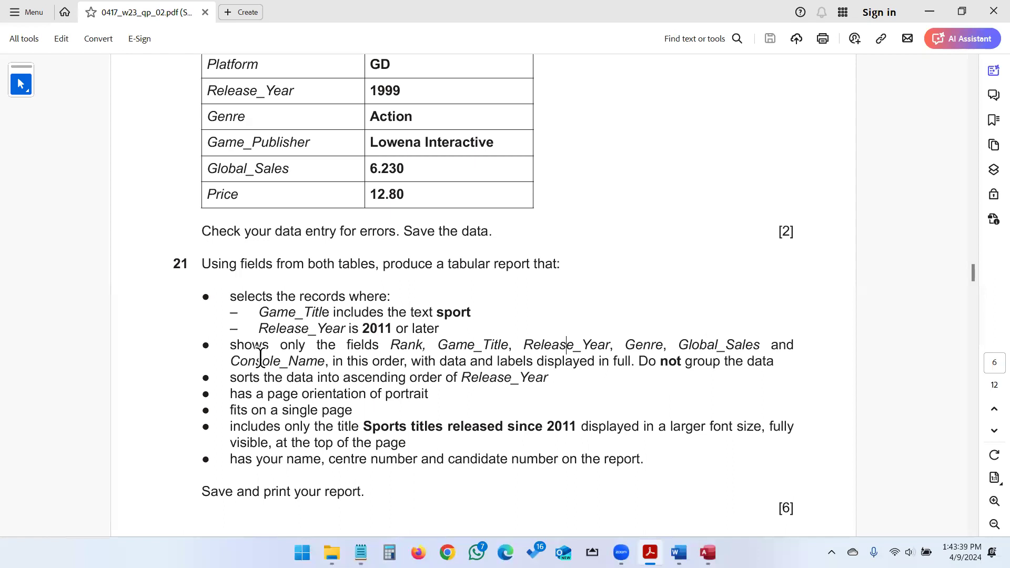
pyautogui.hotkey('alt', 'Tab')
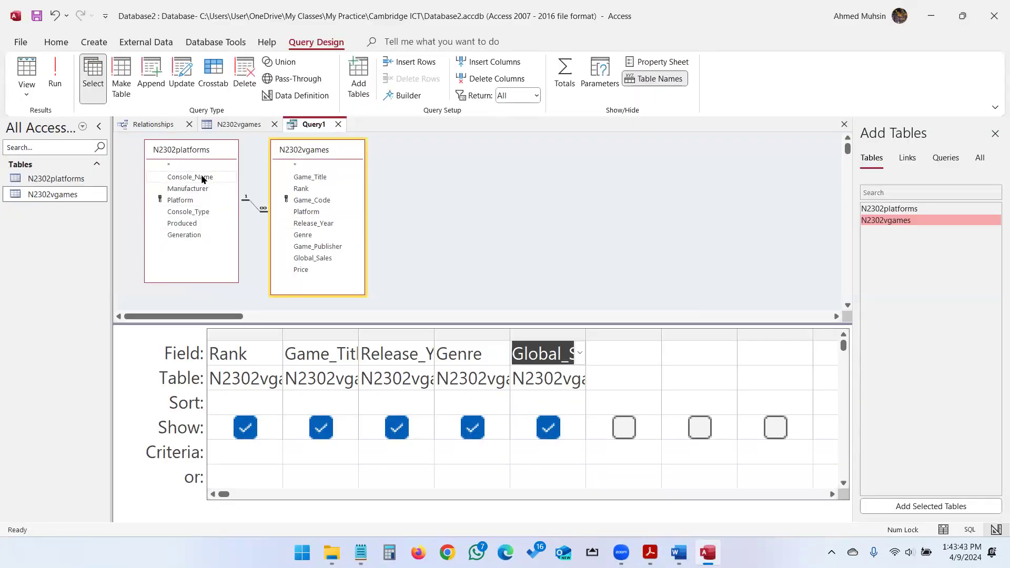
# Add Console_Name from N2302platforms and widen the Game_Title column.
pyautogui.doubleClick(202, 178)
pyautogui.hotkey('alt', 'Tab')
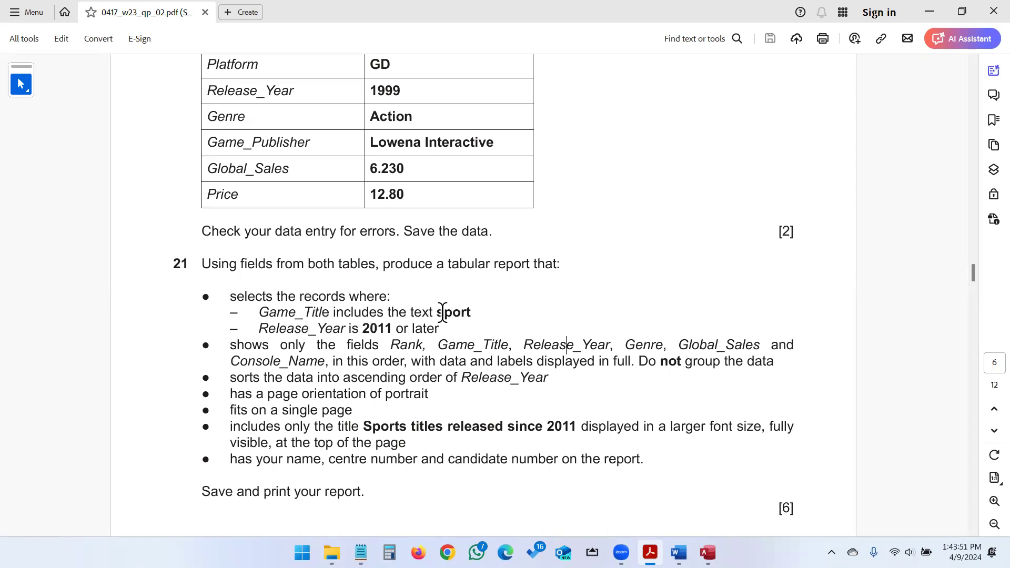
pyautogui.moveTo(438, 313); pyautogui.dragTo(471, 312)
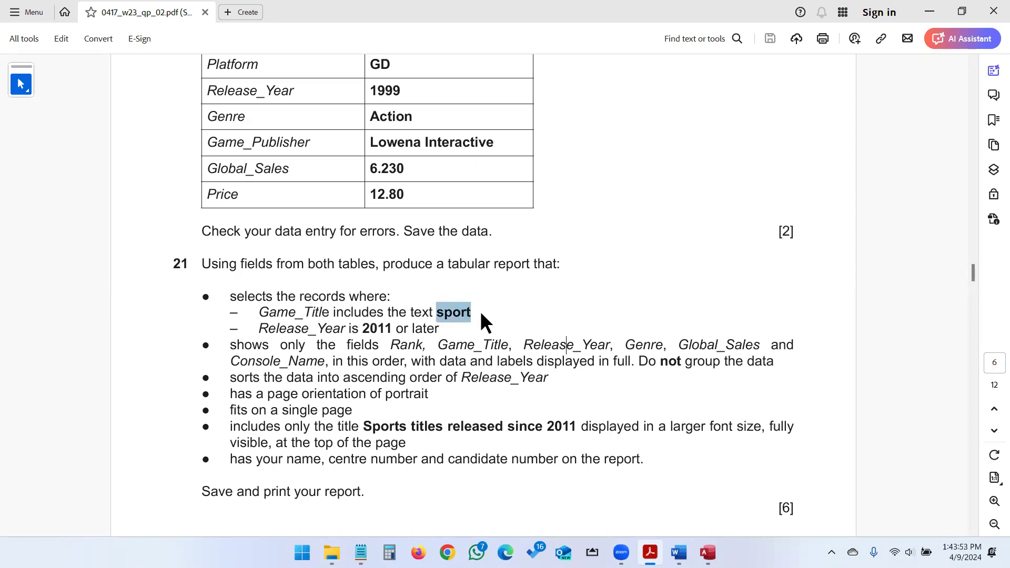
pyautogui.hotkey('alt', 'Tab')
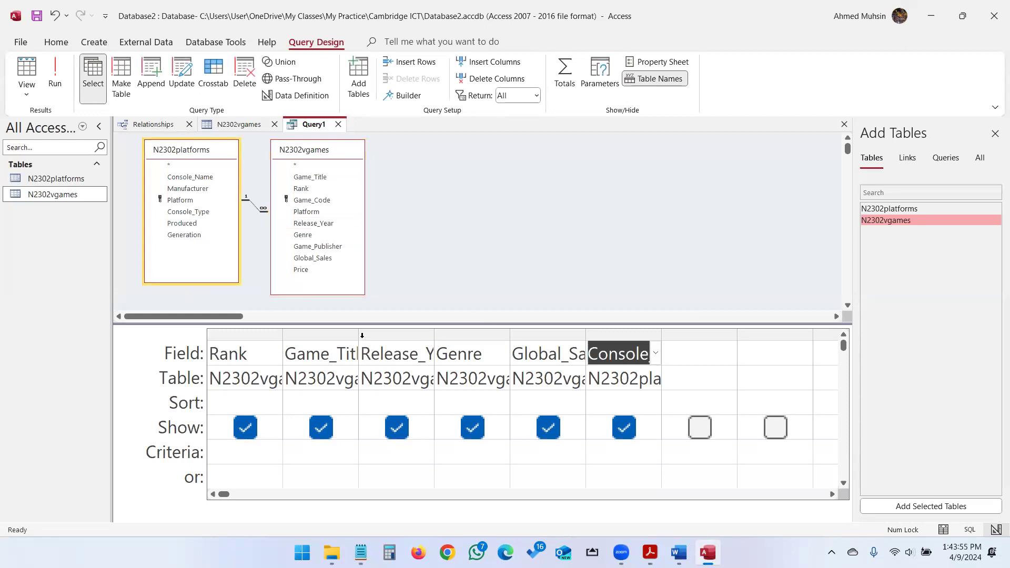
pyautogui.moveTo(359, 333); pyautogui.dragTo(424, 334)
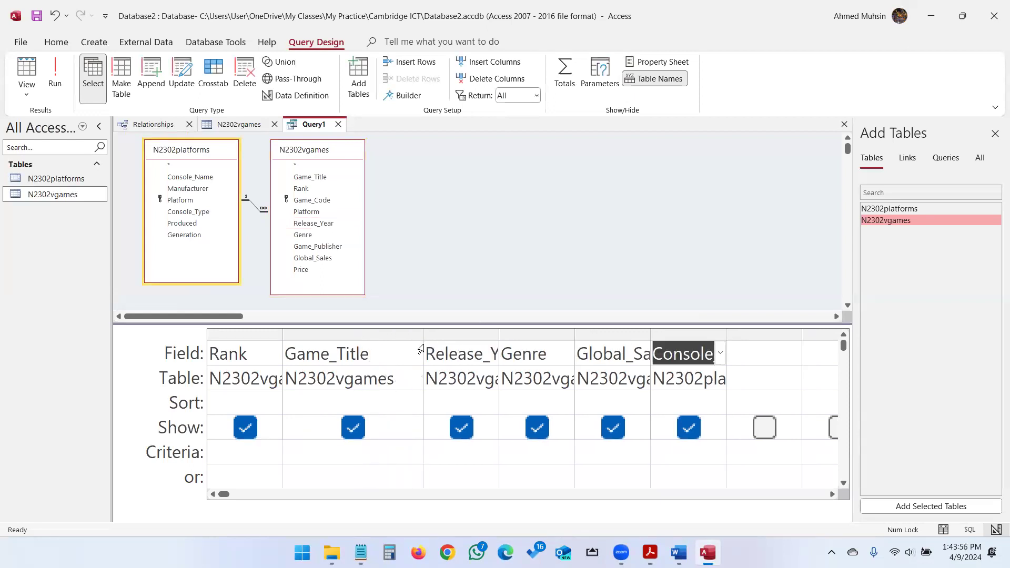
pyautogui.click(358, 447)
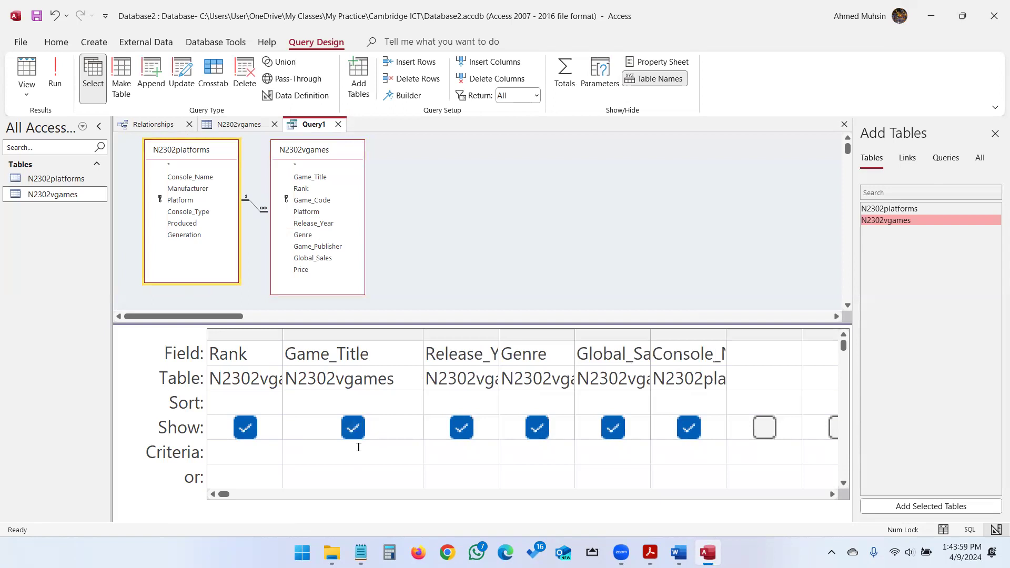
# Set the Game_Title criteria to Like "*sport*".
pyautogui.write('""')
pyautogui.write('*sport*')
pyautogui.press('alt')
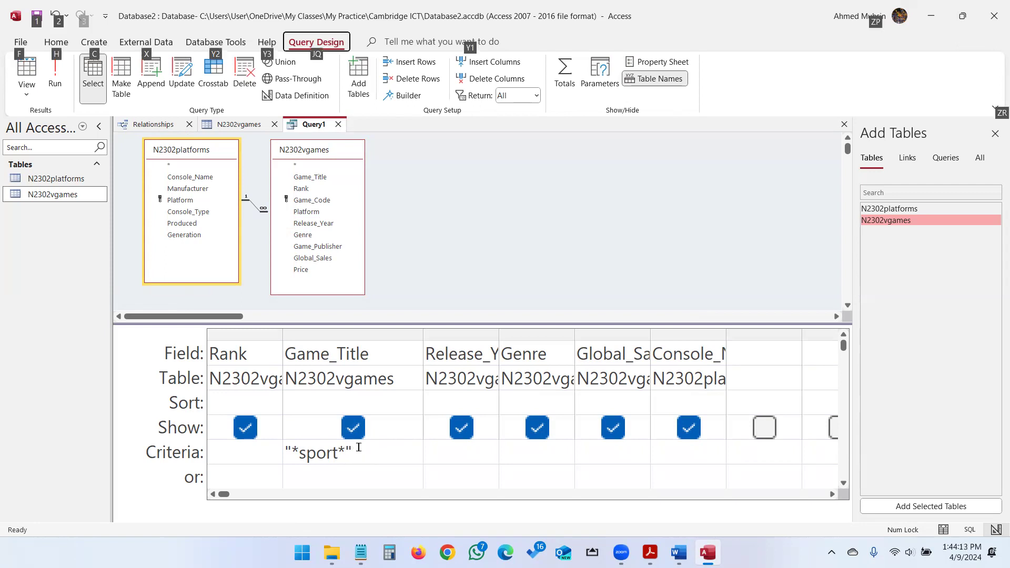
pyautogui.hotkey('alt', 'Tab')
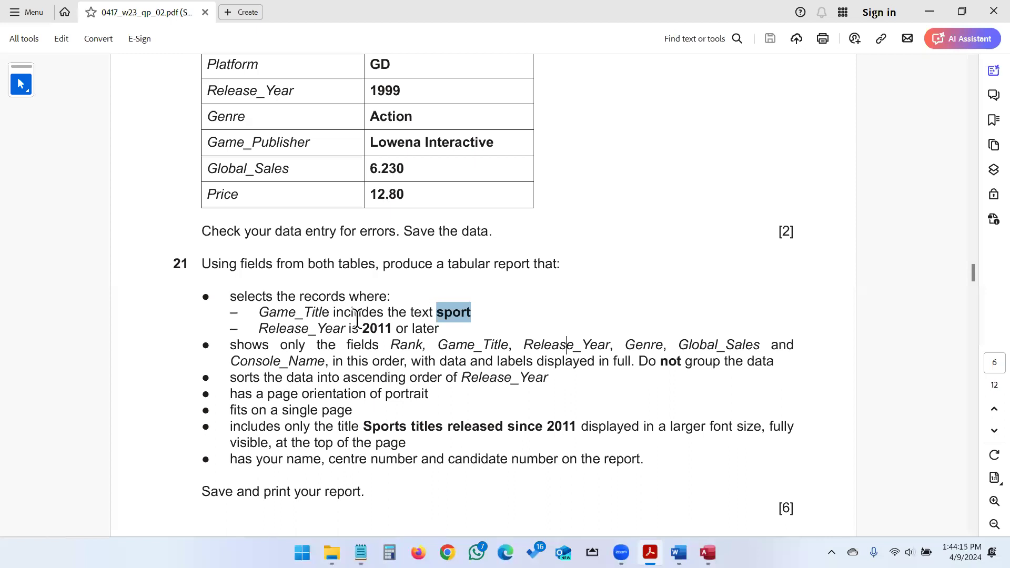
pyautogui.hotkey('alt', 'Tab')
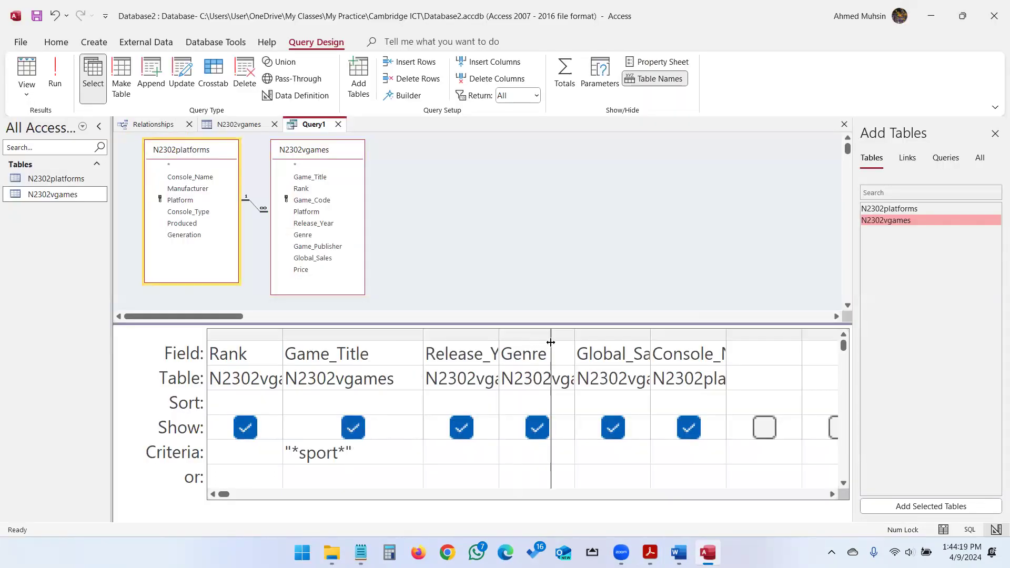
# Set the Release_Year criteria to >=2011.
pyautogui.moveTo(551, 342); pyautogui.dragTo(551, 342)
pyautogui.click(477, 448)
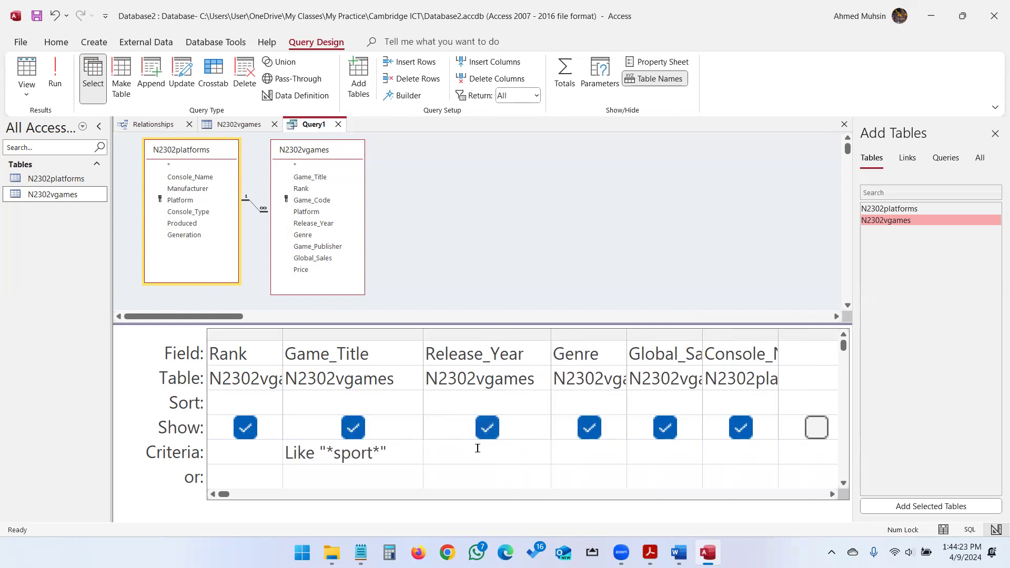
pyautogui.hotkey('alt', 'Tab')
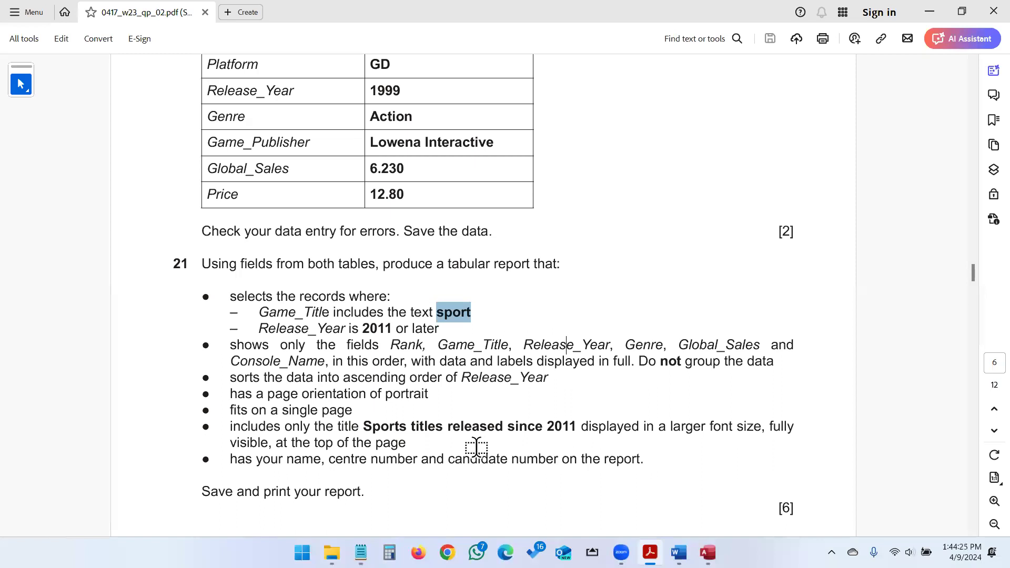
pyautogui.hotkey('alt', 'Tab')
pyautogui.write('>=2011')
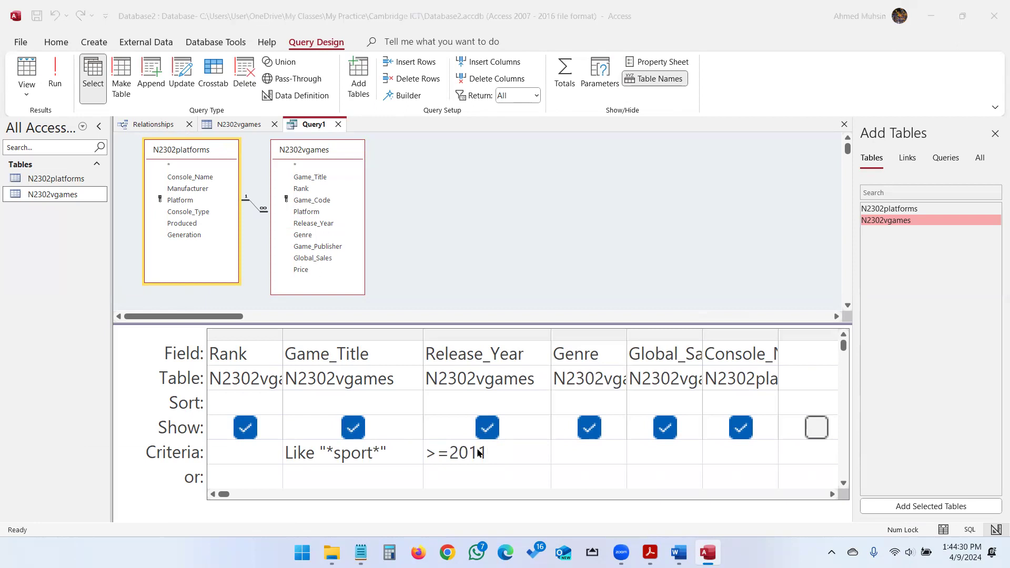
pyautogui.hotkey('alt', 'Tab')
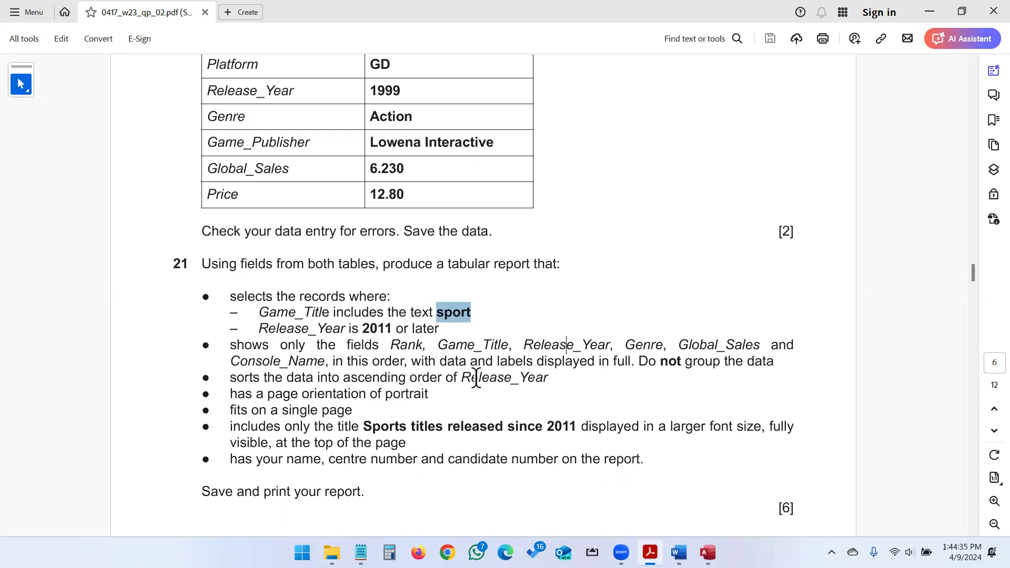
pyautogui.hotkey('alt', 'Tab')
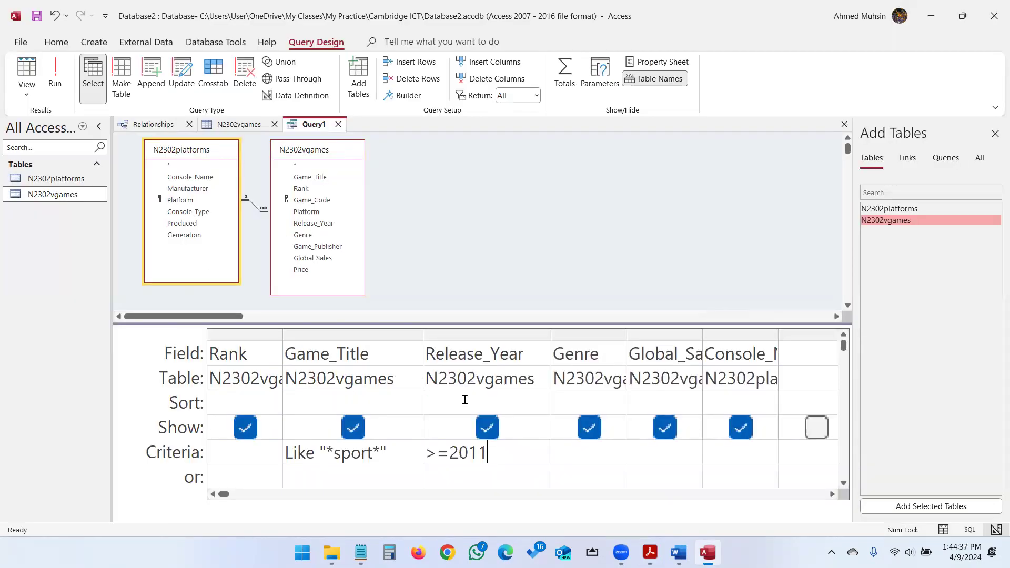
# Sort Release_Year in ascending order.
pyautogui.click(500, 403)
pyautogui.click(545, 405)
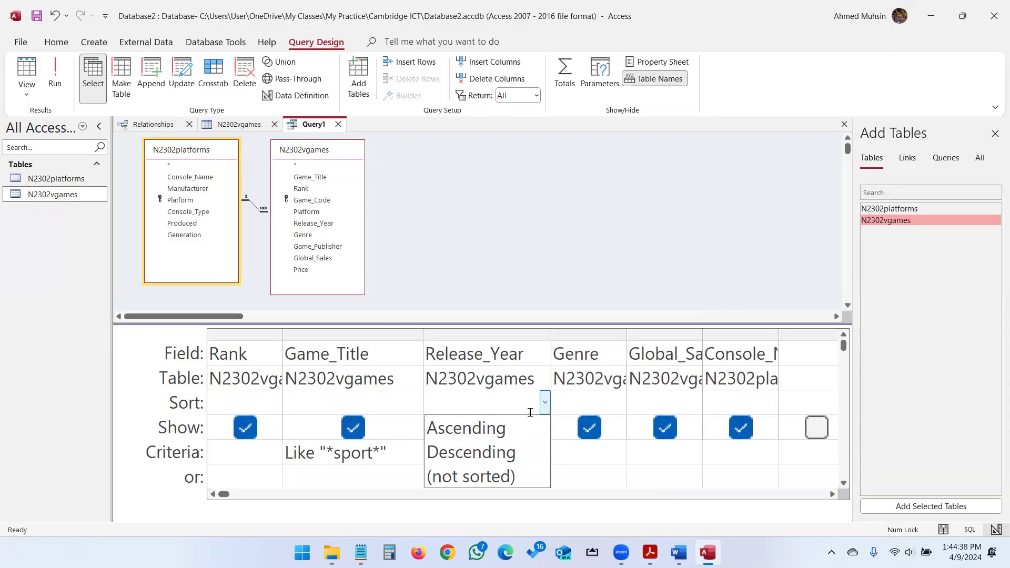
pyautogui.click(508, 429)
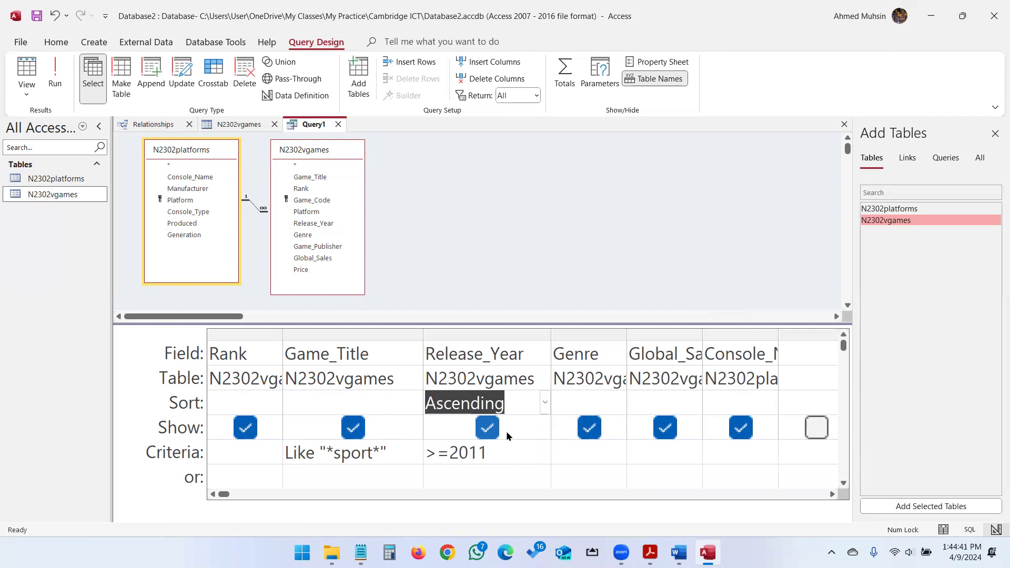
pyautogui.hotkey('alt', 'Tab')
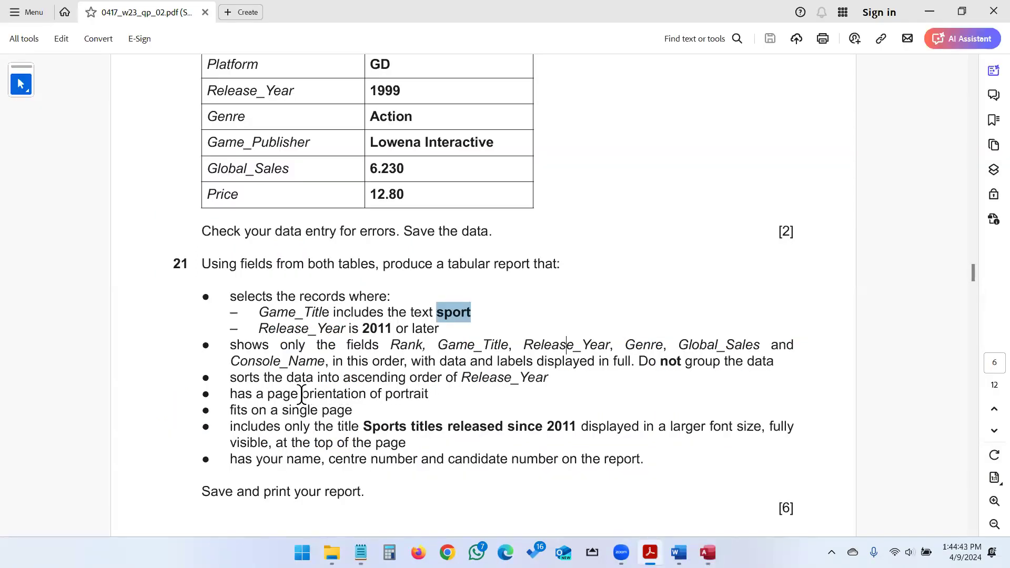
pyautogui.hotkey('alt', 'Tab')
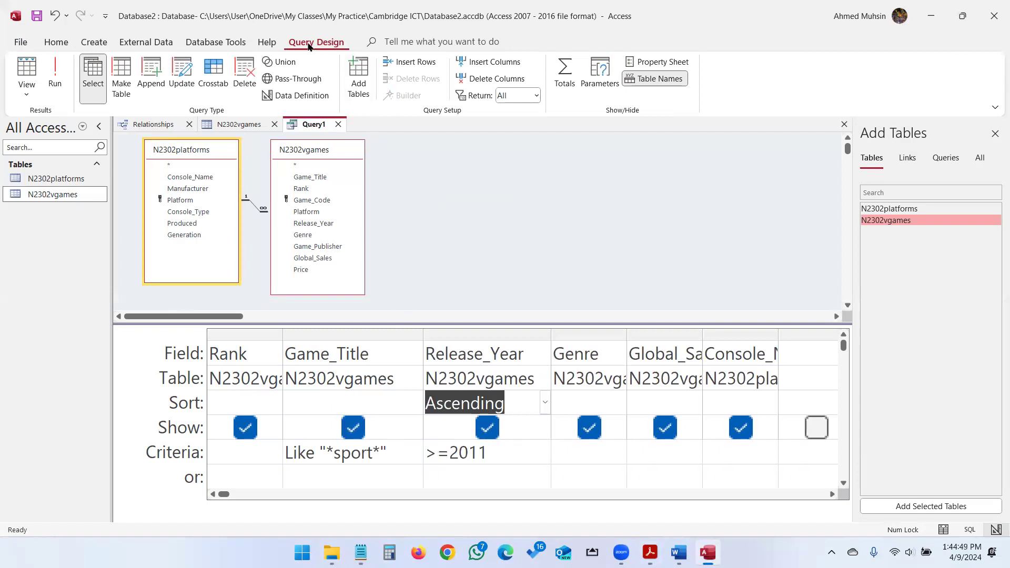
# Run the query and check its 32 sport titles from 2011 onward.
pyautogui.click(54, 81)
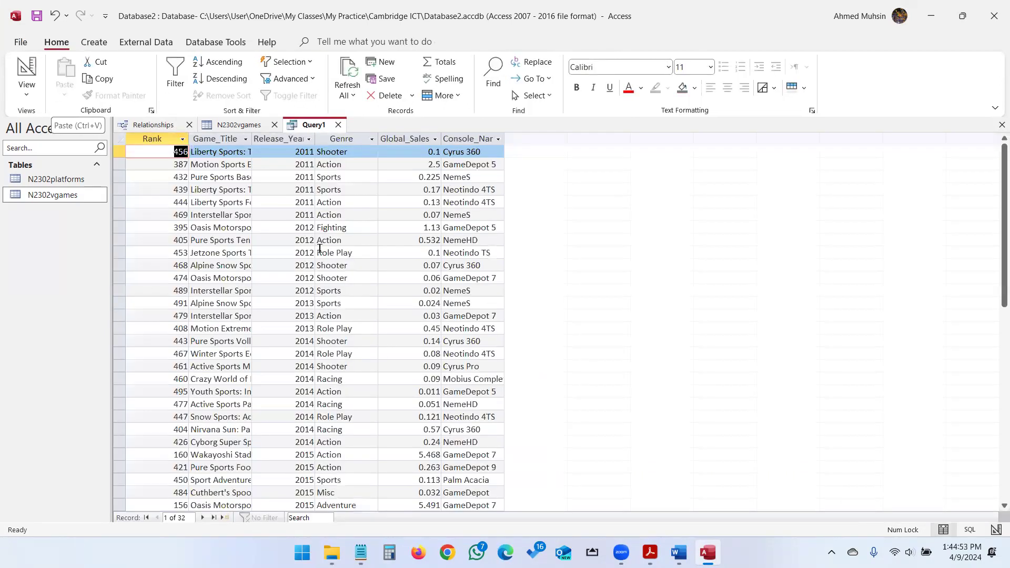
pyautogui.scroll(-6, 327, 258)
pyautogui.scroll(6, 327, 265)
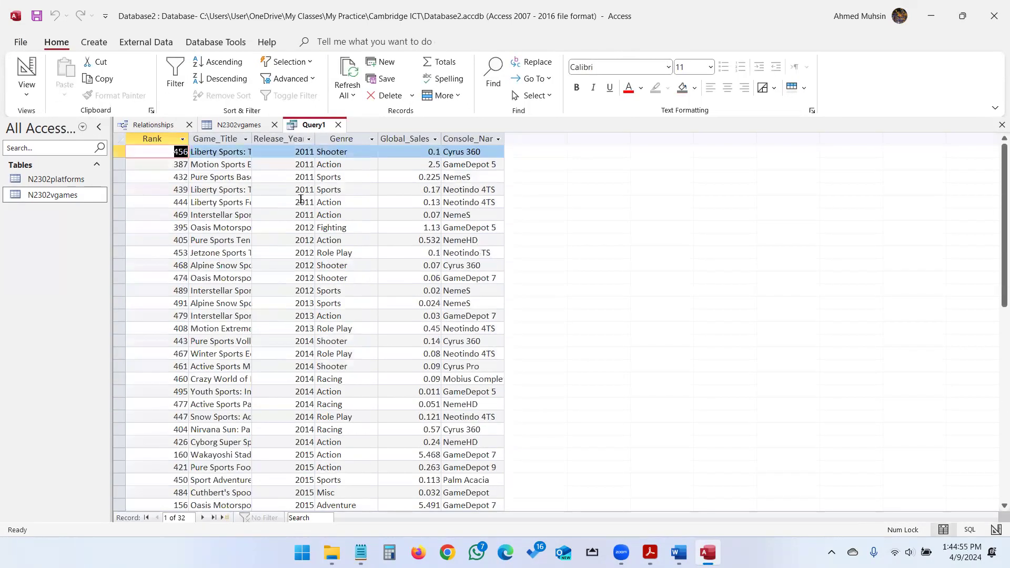
pyautogui.hotkey('alt', 'Tab')
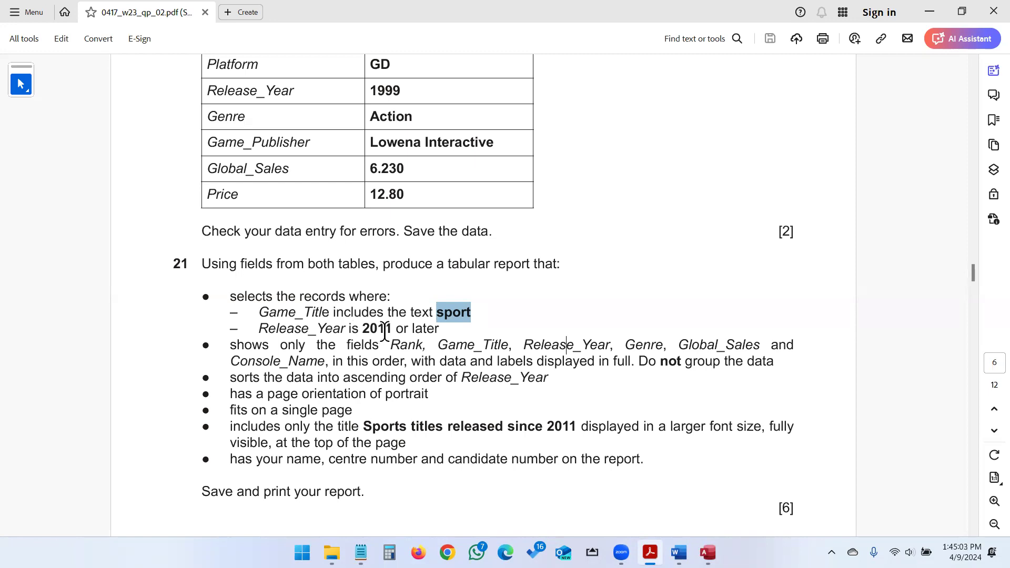
pyautogui.hotkey('alt', 'Tab')
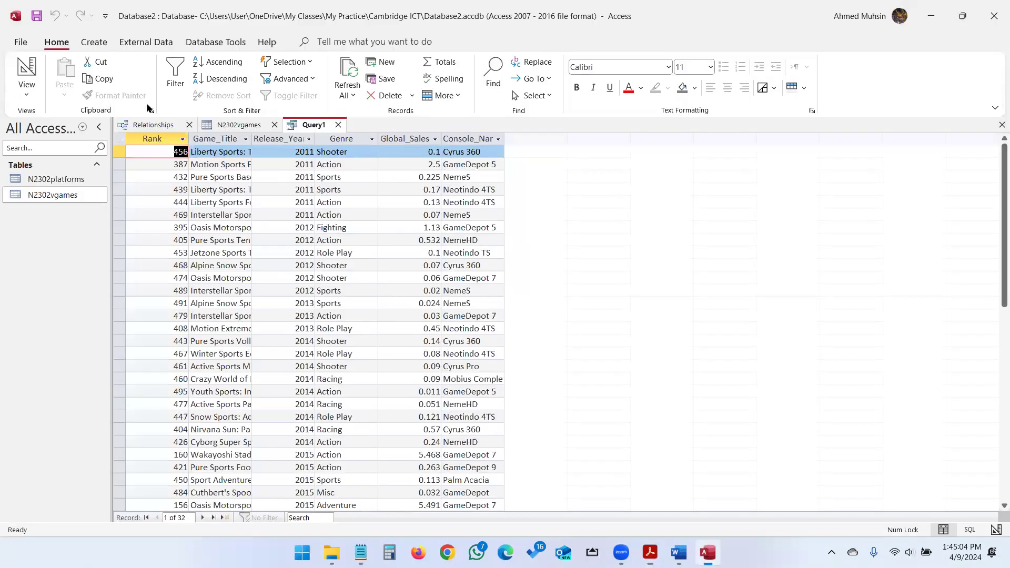
# Save the query as Query1.
pyautogui.click(37, 16)
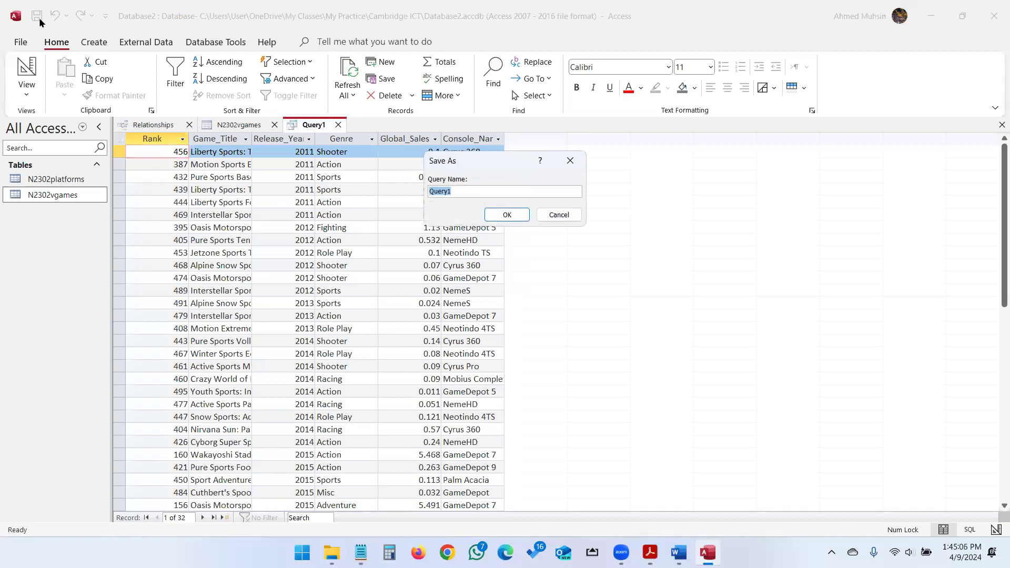
pyautogui.click(495, 214)
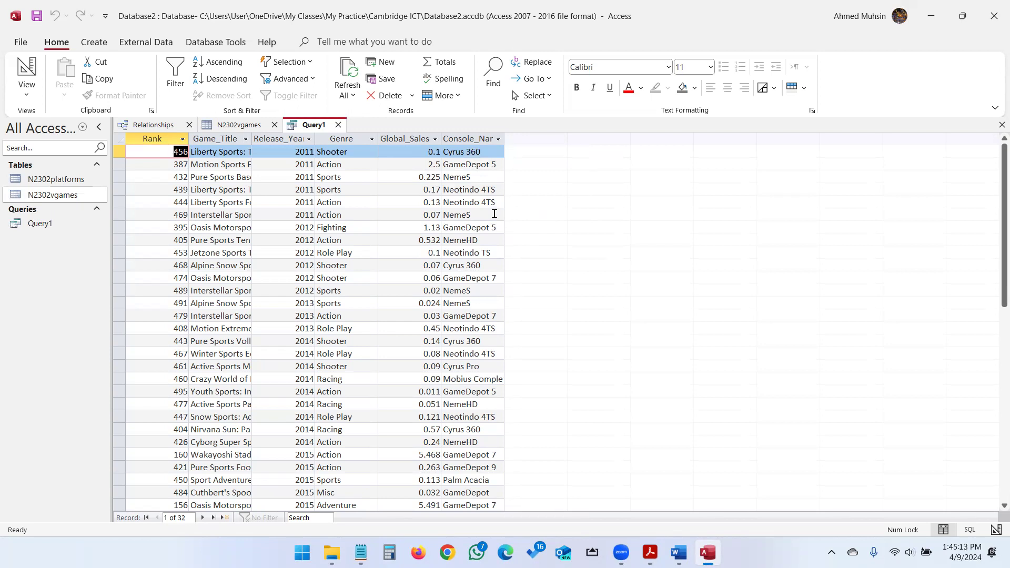
pyautogui.click(91, 43)
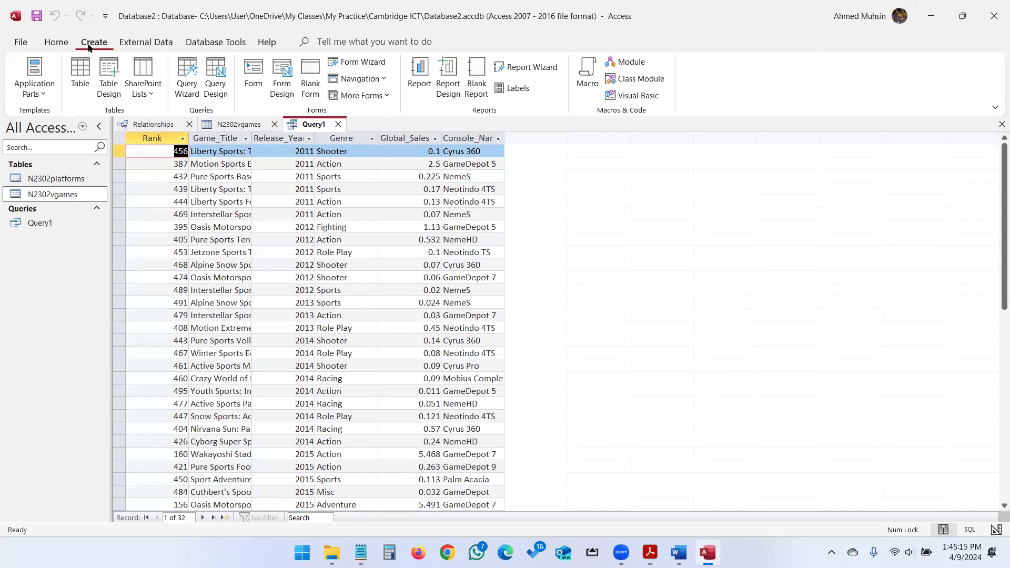
# Start the Report Wizard on Query1 and add all six fields.
pyautogui.click(524, 68)
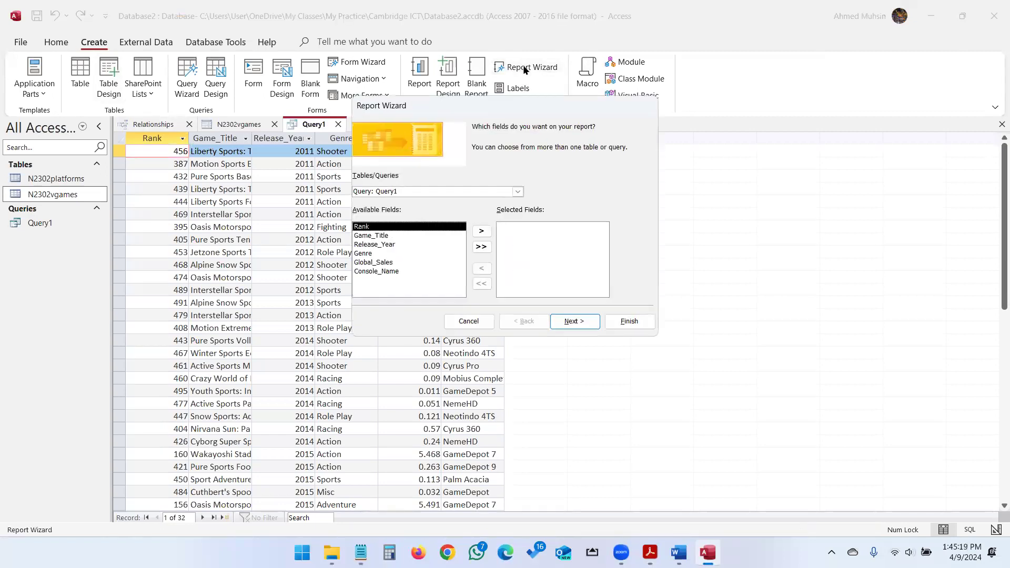
pyautogui.hotkey('alt', 'Tab')
pyautogui.click(289, 188)
pyautogui.click(481, 247)
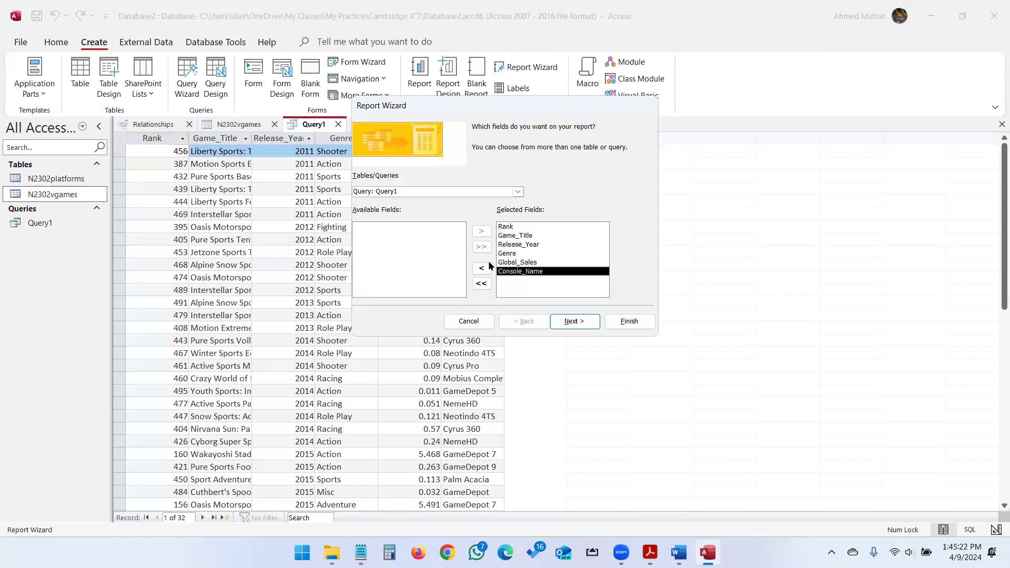
pyautogui.click(574, 321)
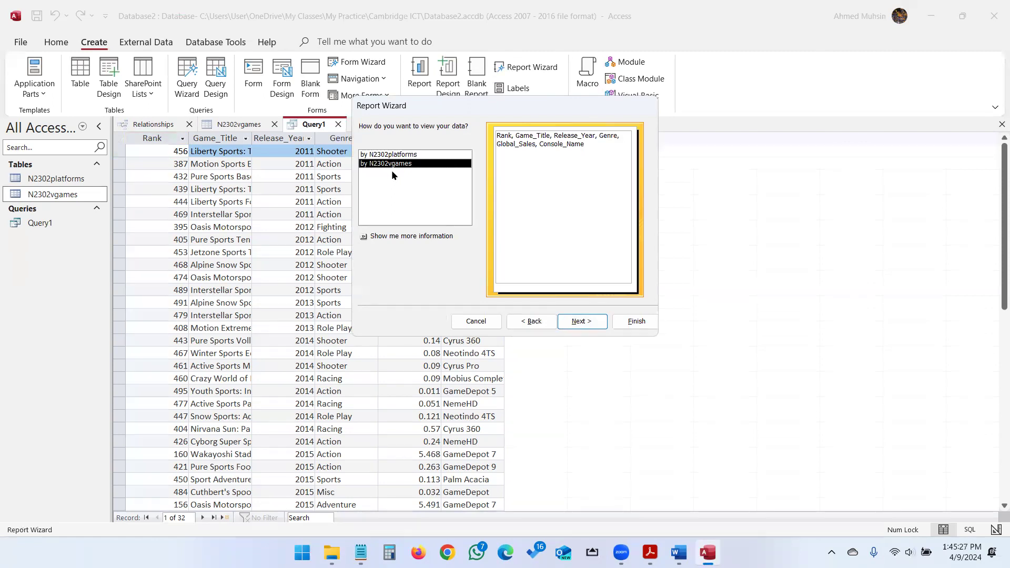
pyautogui.click(599, 323)
# Leave the report without grouping or sort levels.
pyautogui.hotkey('alt', 'Tab')
pyautogui.moveTo(639, 361); pyautogui.dragTo(781, 365)
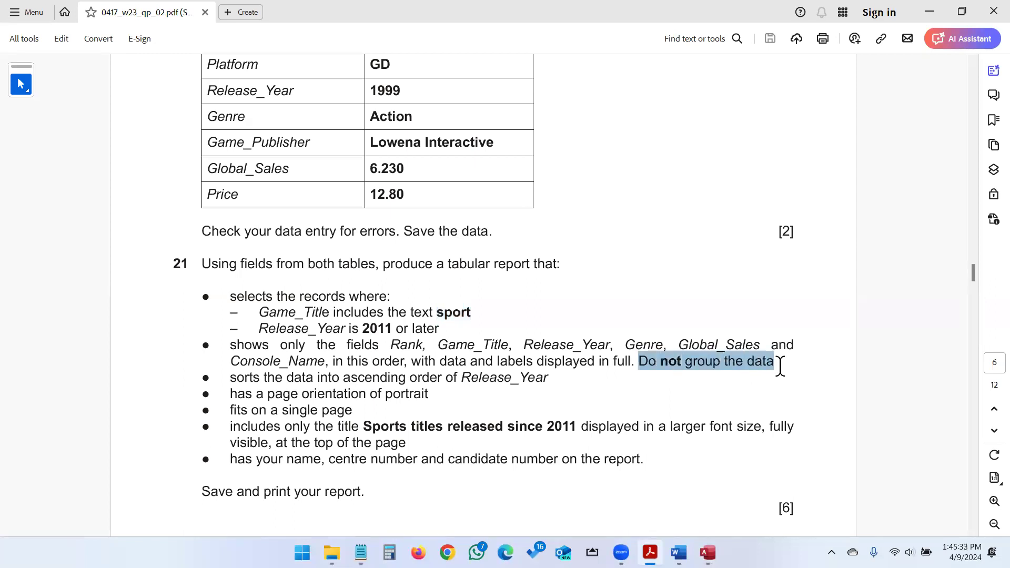
pyautogui.hotkey('alt', 'Tab')
pyautogui.click(581, 321)
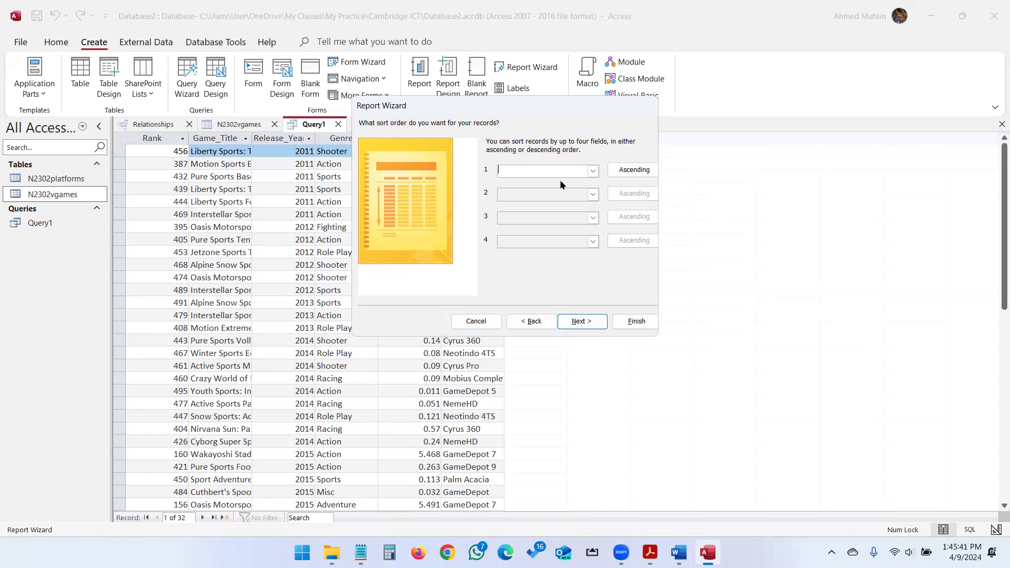
pyautogui.hotkey('alt', 'Tab')
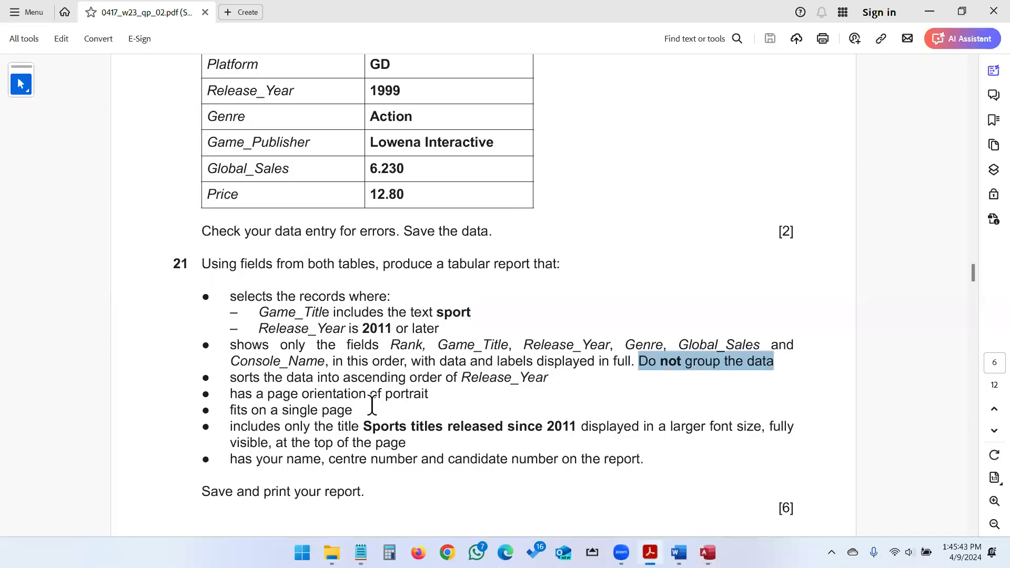
pyautogui.moveTo(268, 393); pyautogui.dragTo(428, 393)
pyautogui.hotkey('alt', 'Tab')
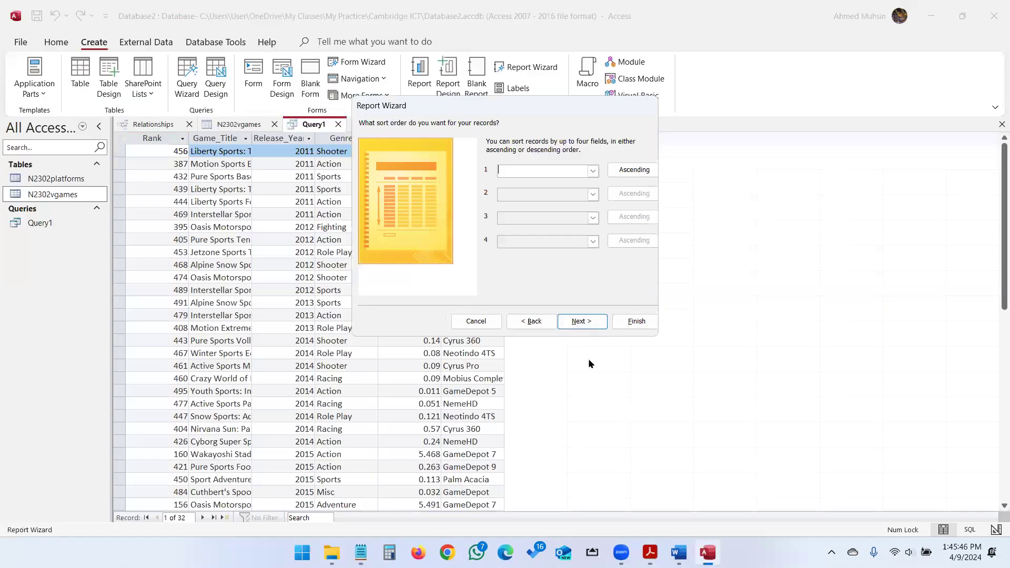
pyautogui.click(598, 323)
# Keep the Tabular layout in Portrait orientation.
pyautogui.click(610, 158)
pyautogui.hotkey('alt', 'Tab')
pyautogui.doubleClick(463, 264)
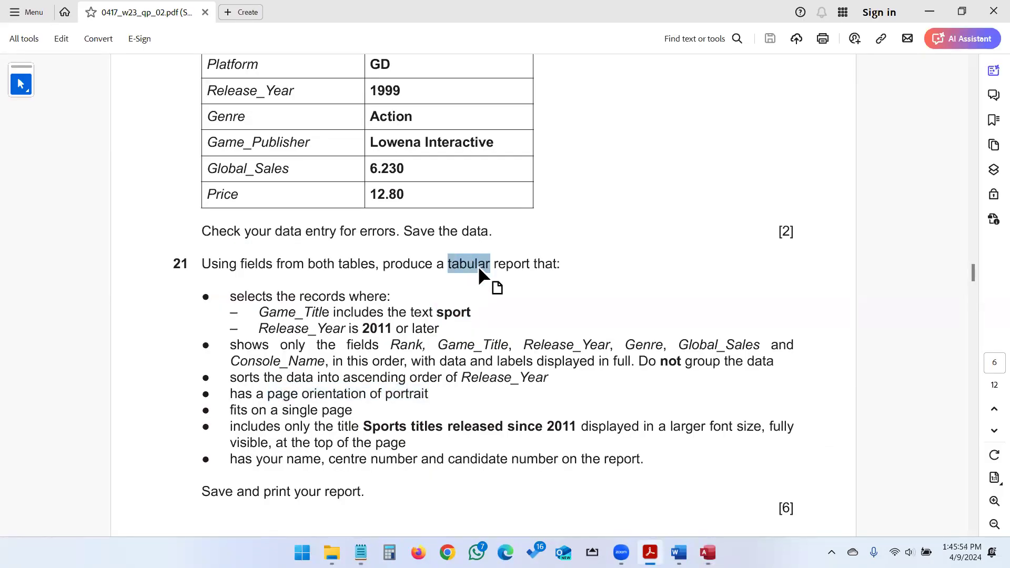
pyautogui.hotkey('alt', 'Tab')
pyautogui.click(577, 323)
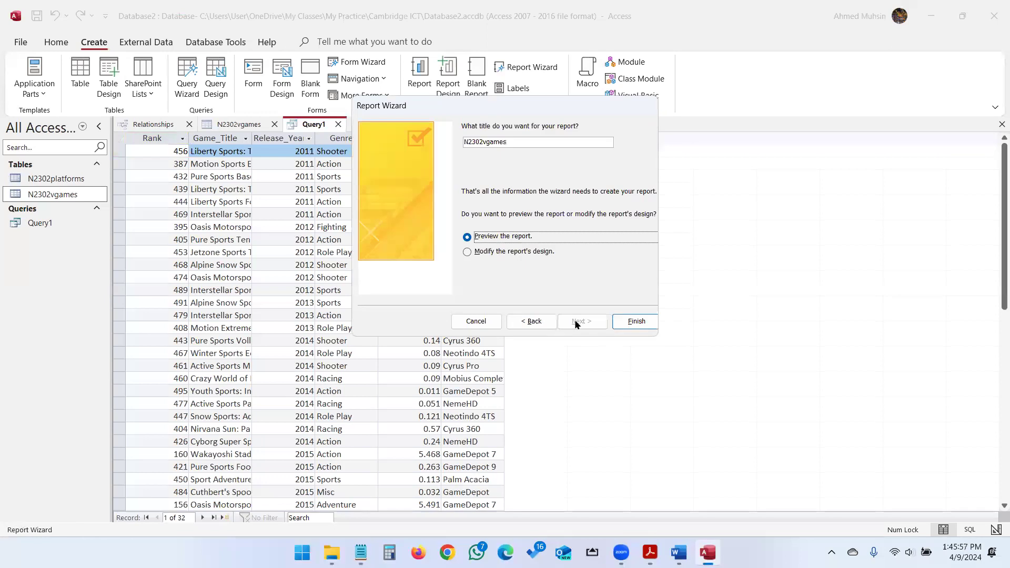
# Title the report 'Sports titles released since 2011' and finish the wizard.
pyautogui.doubleClick(505, 142)
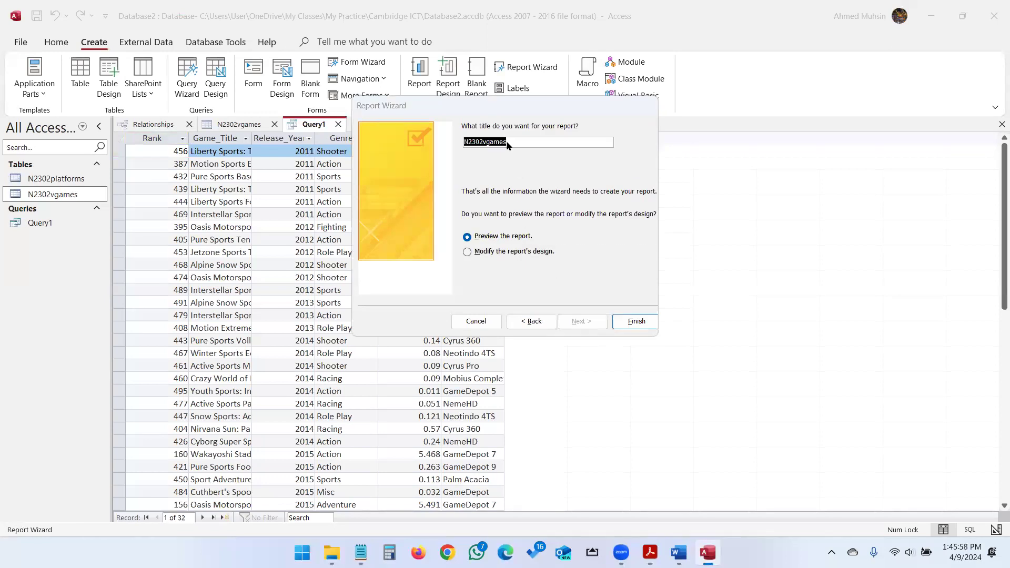
pyautogui.hotkey('alt', 'Tab')
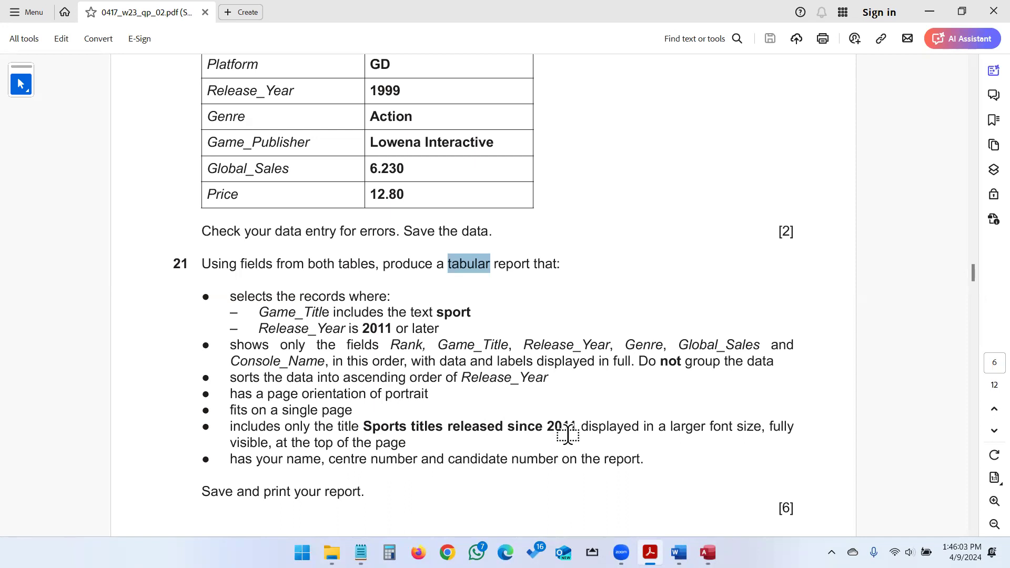
pyautogui.hotkey('alt', 'Tab')
pyautogui.write('Sp')
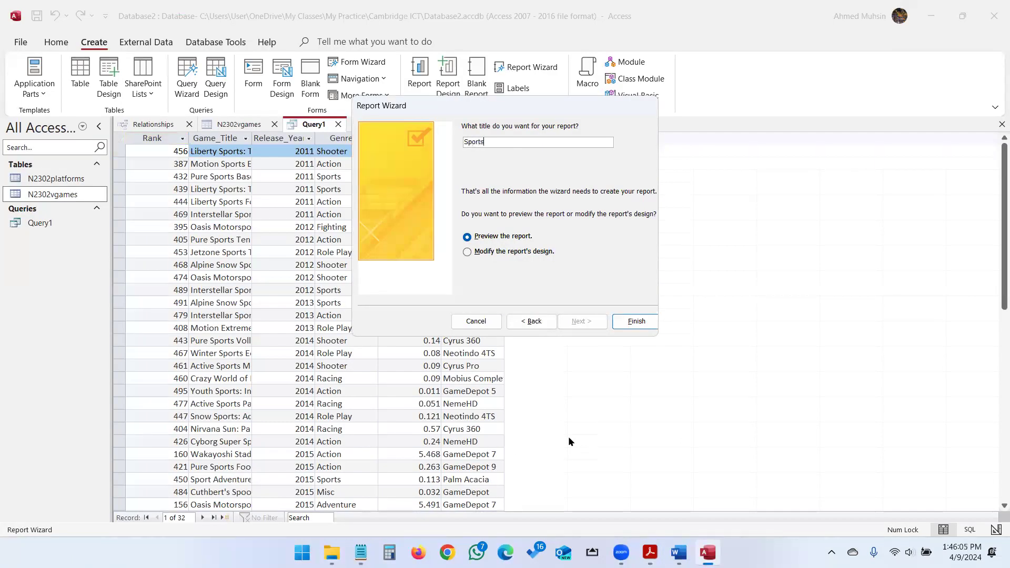
pyautogui.write('orts titles released since 2011')
pyautogui.click(618, 320)
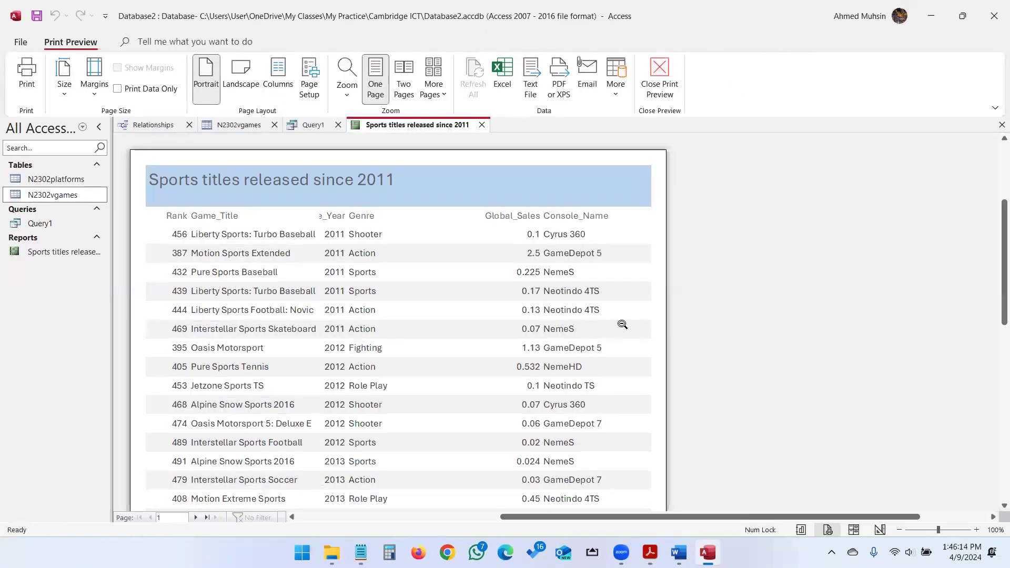
# Compare the report's print preview against the exam question's requirements.
pyautogui.hotkey('alt', 'Tab')
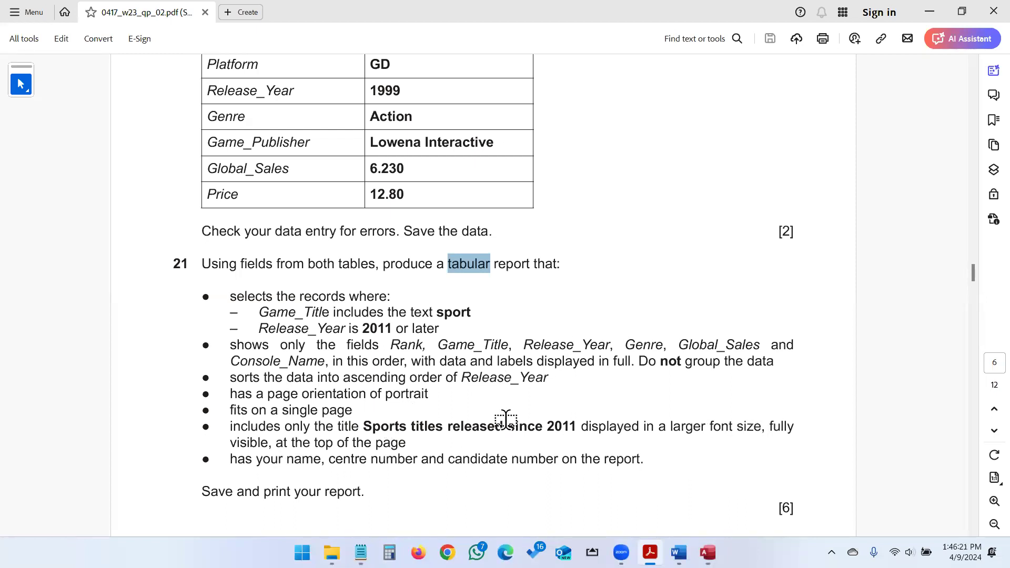
pyautogui.hotkey('alt', 'Tab')
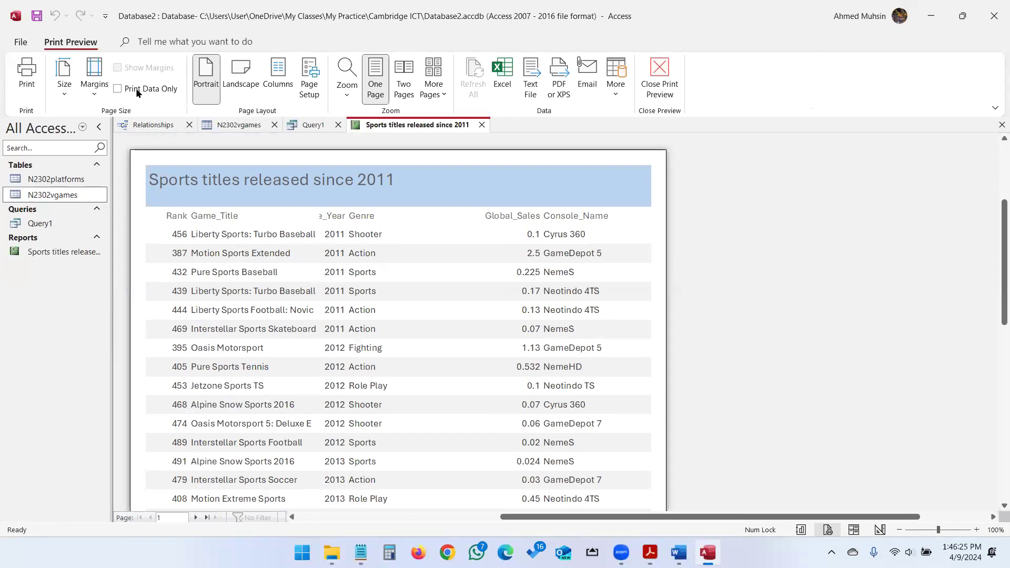
# Switch the report to Layout View and narrow the Genre column label.
pyautogui.click(664, 88)
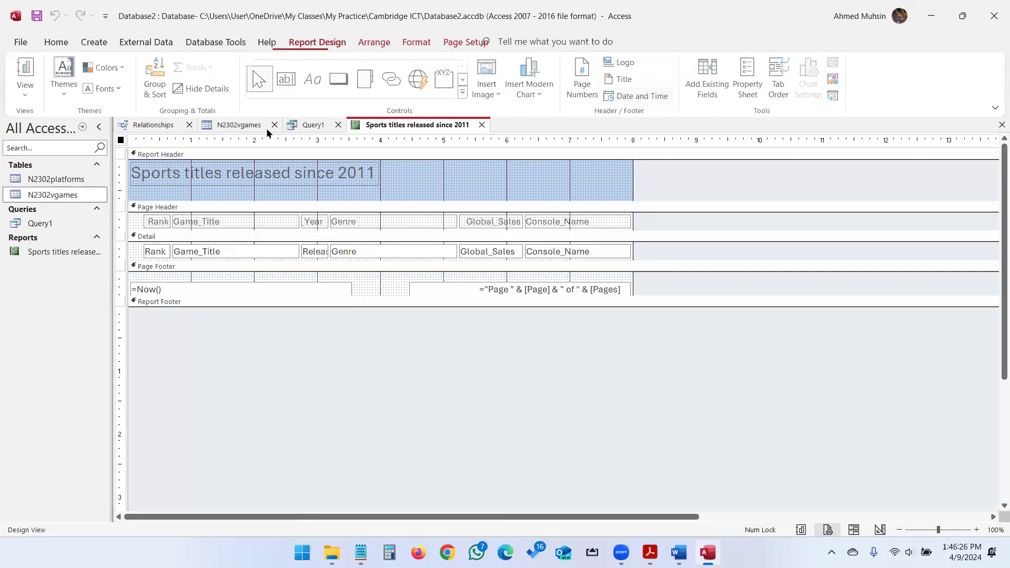
pyautogui.click(34, 90)
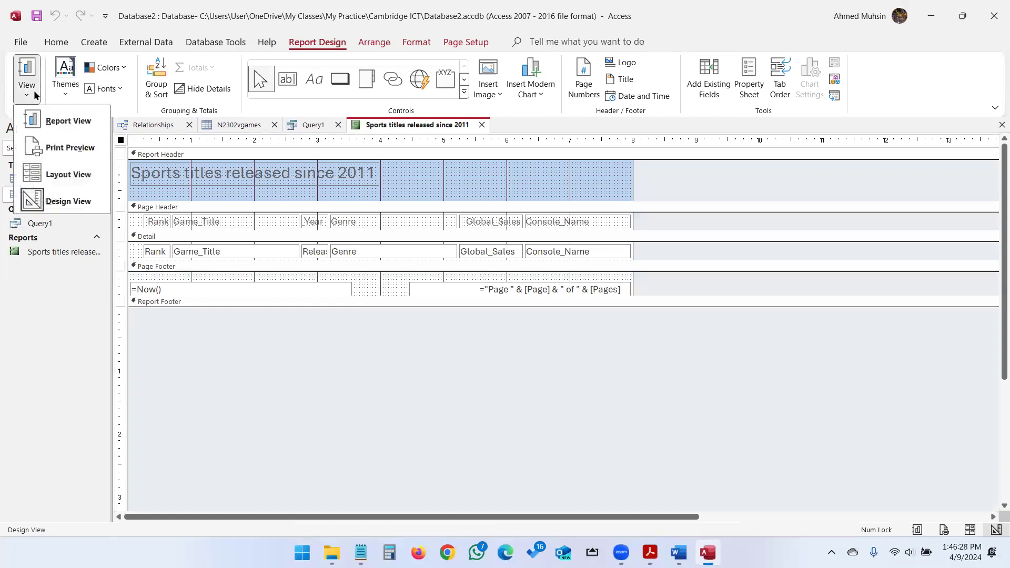
pyautogui.click(52, 178)
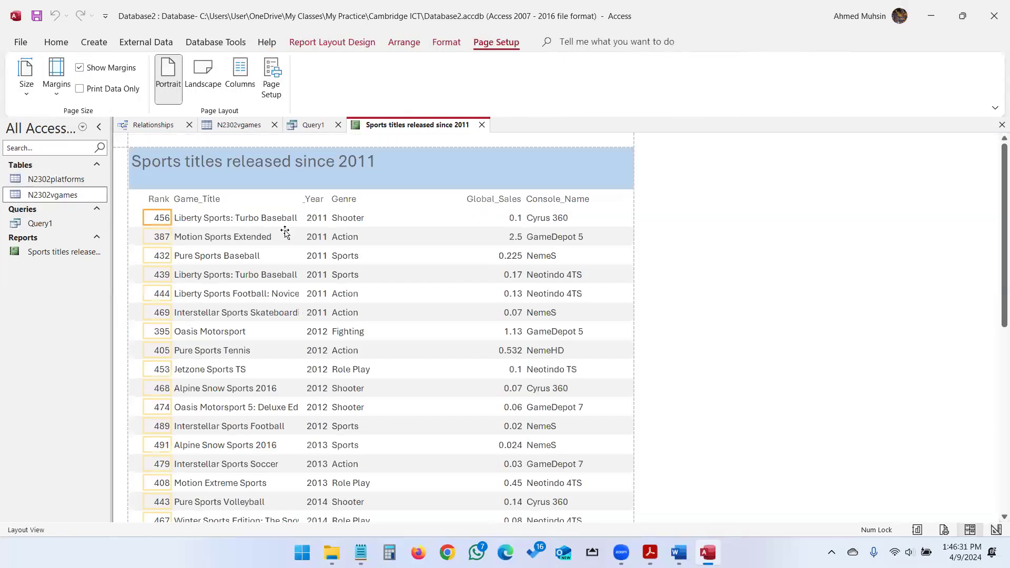
pyautogui.click(341, 201)
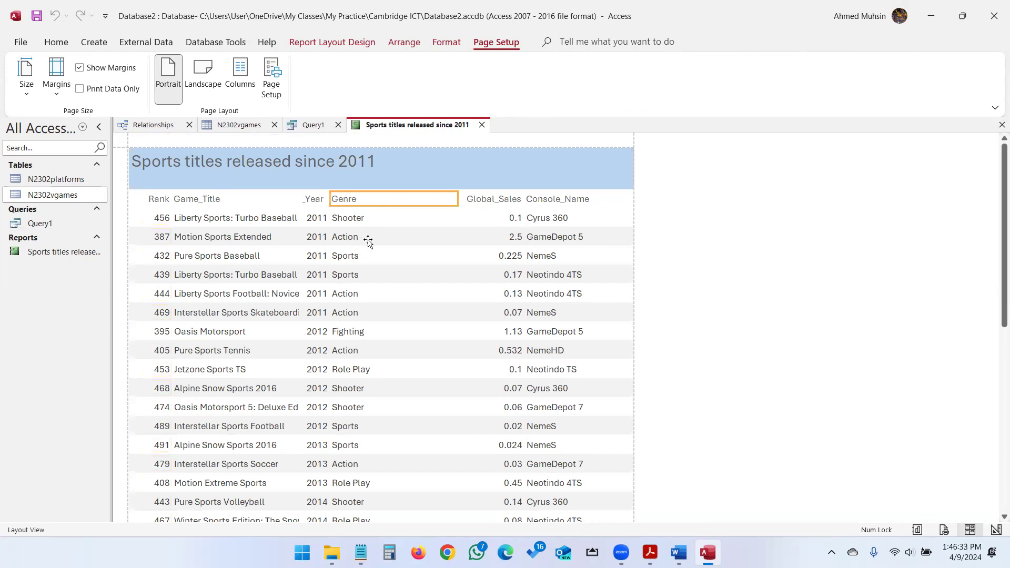
pyautogui.moveTo(457, 196); pyautogui.dragTo(384, 197)
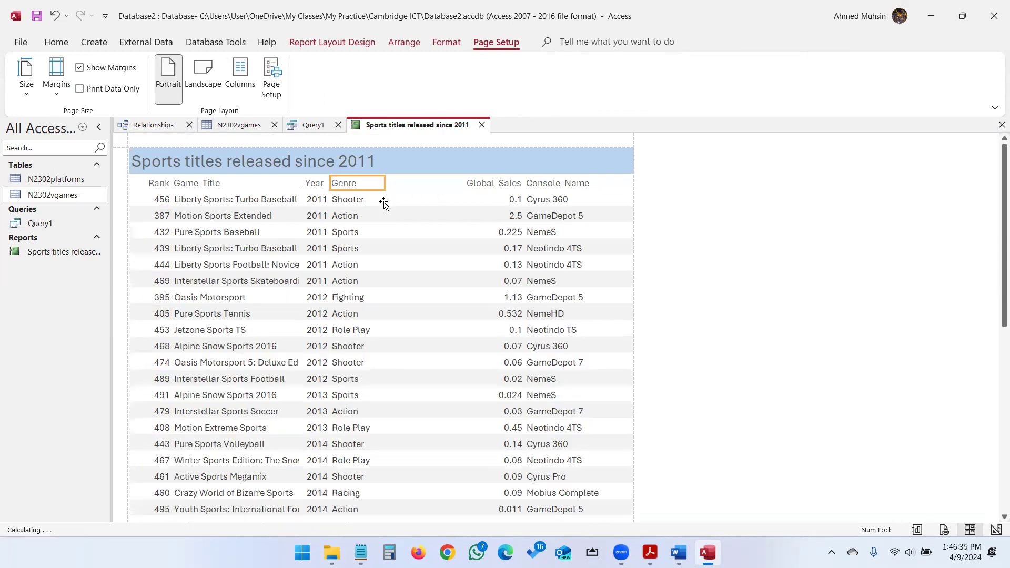
# Narrow the Genre data column and nudge the Genre label and data one step right.
pyautogui.click(349, 202)
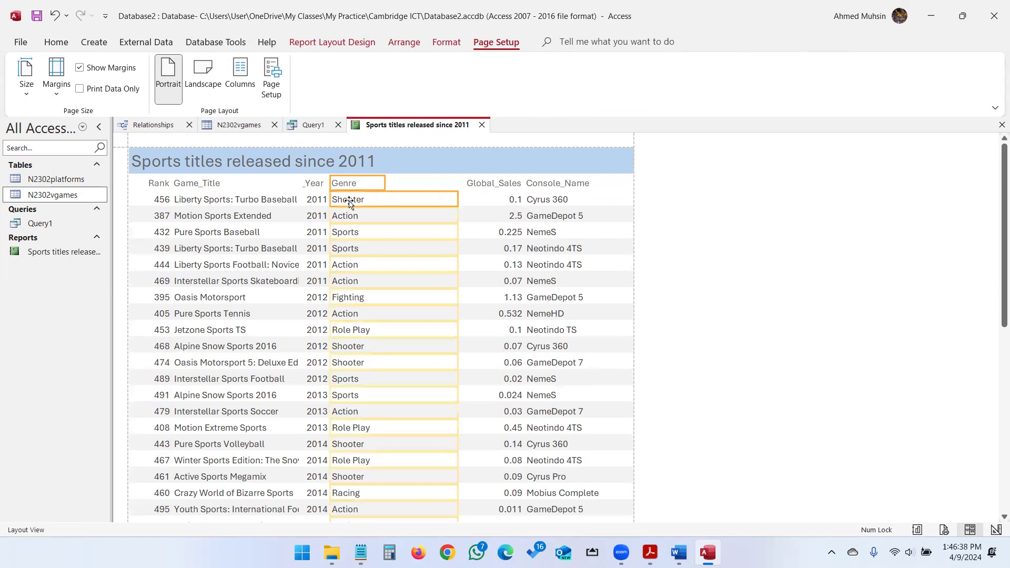
pyautogui.moveTo(458, 263); pyautogui.dragTo(416, 263)
pyautogui.scroll(-2, 412, 286)
pyautogui.scroll(2, 412, 287)
pyautogui.click(399, 222)
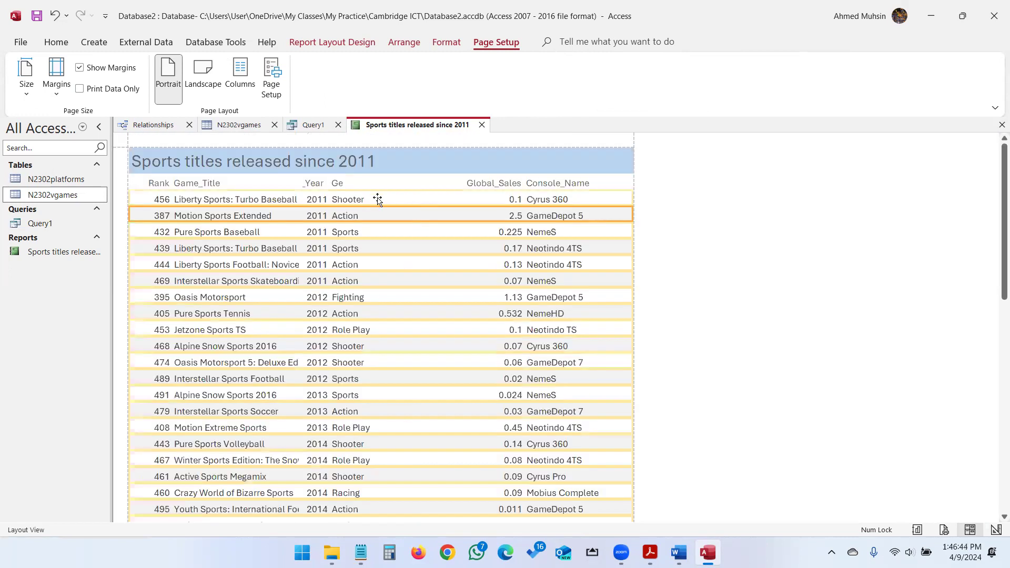
pyautogui.click(338, 182)
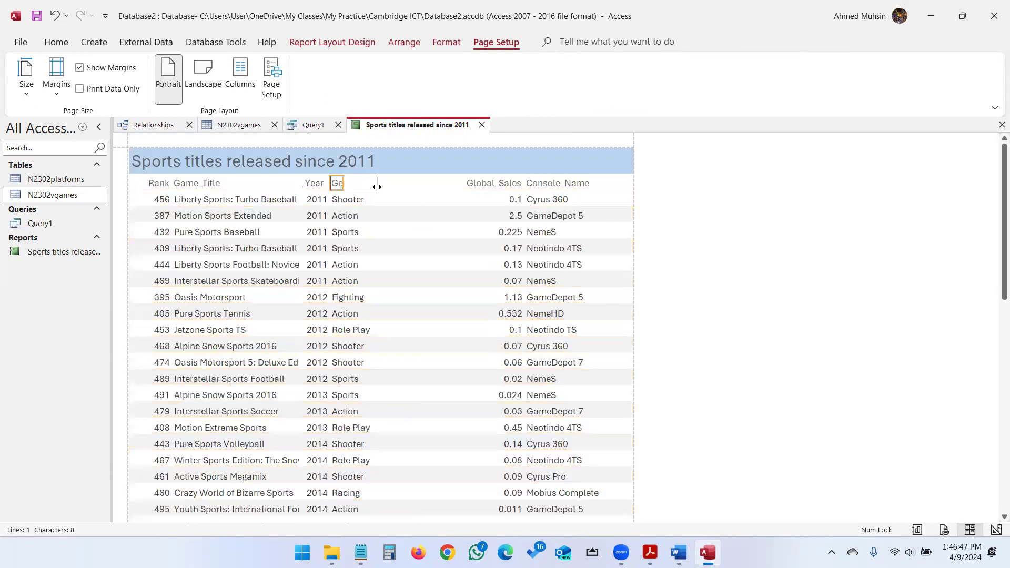
pyautogui.keyDown('ctrl'); pyautogui.click(357, 201); pyautogui.keyUp('ctrl')
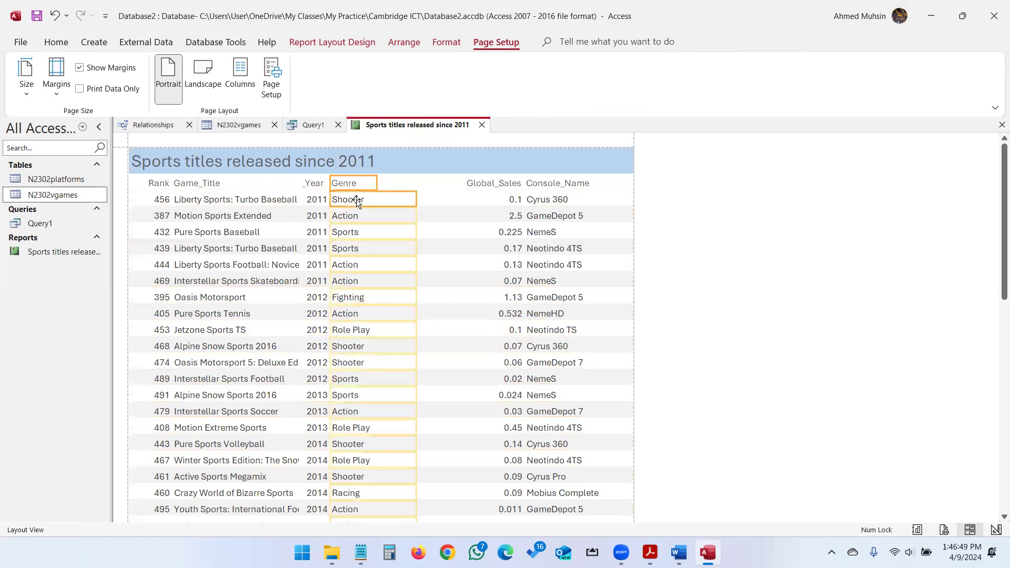
pyautogui.press('Right')
pyautogui.press('Right')
pyautogui.press('Right')
pyautogui.press('Right')
pyautogui.press('Right')
pyautogui.press('Right')
pyautogui.press('Right')
pyautogui.press('Right')
pyautogui.press('Right')
pyautogui.press('Right')
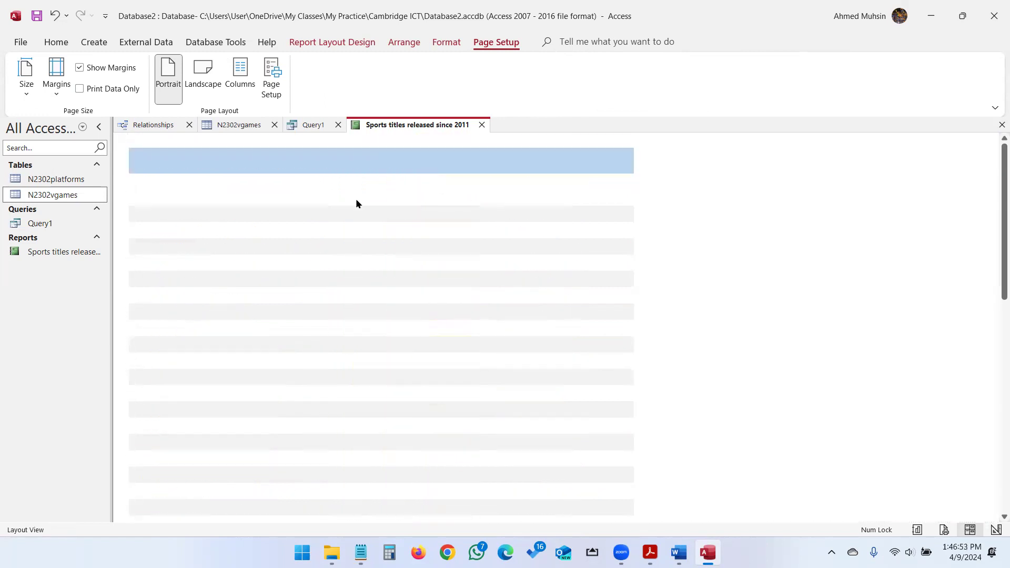
# Widen the year label so Release_Year shows in full, then recheck exam question 21.
pyautogui.click(316, 182)
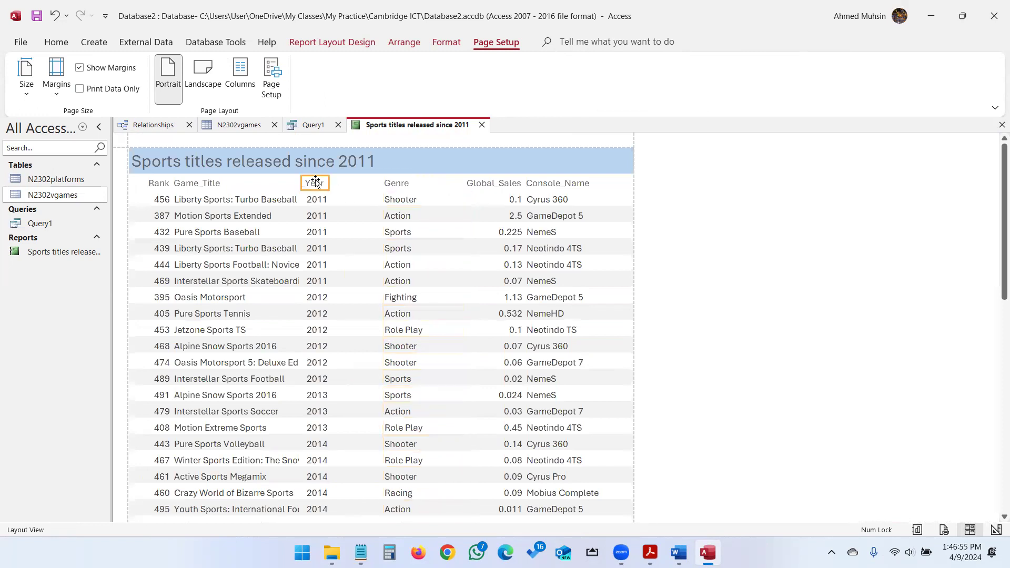
pyautogui.moveTo(328, 180); pyautogui.dragTo(371, 187)
pyautogui.click(496, 186)
pyautogui.click(544, 189)
pyautogui.scroll(-5, 534, 313)
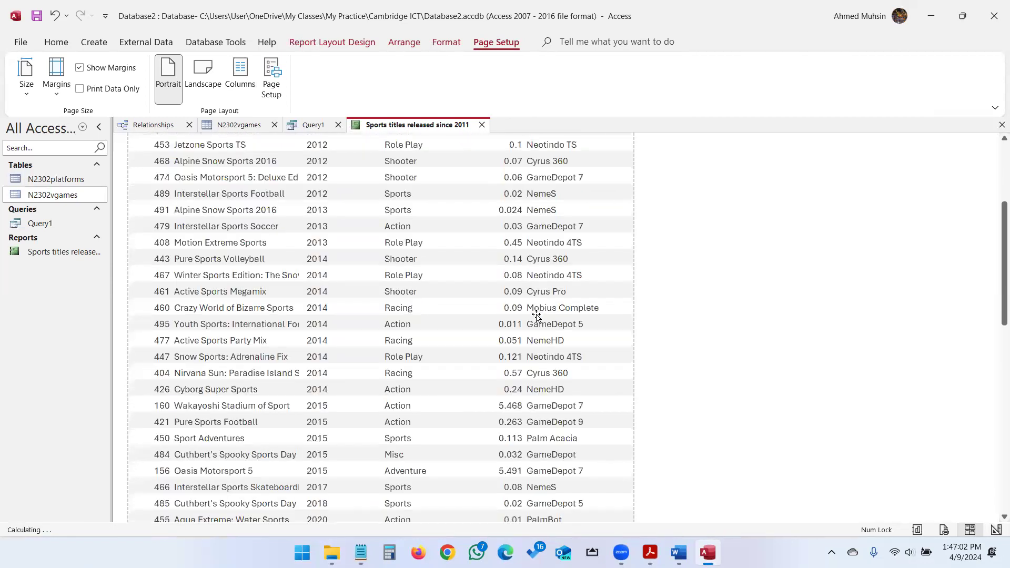
pyautogui.scroll(5, 532, 315)
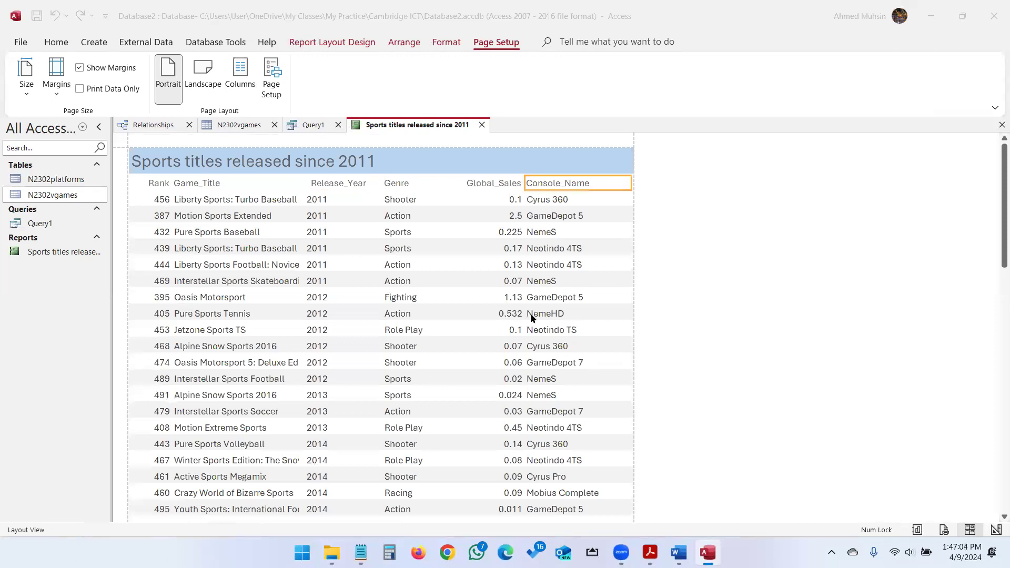
pyautogui.hotkey('alt', 'Tab')
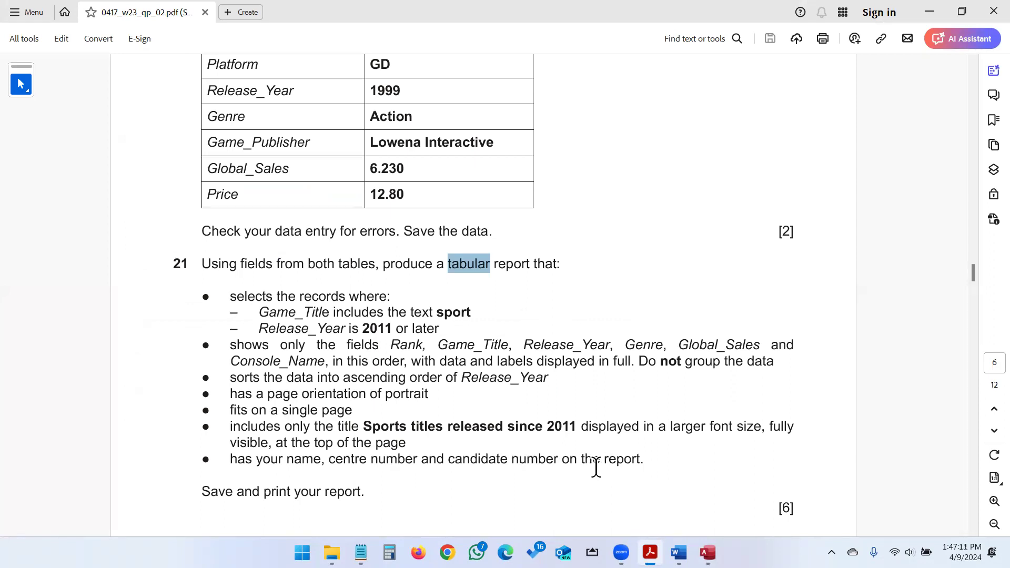
pyautogui.hotkey('alt', 'Tab')
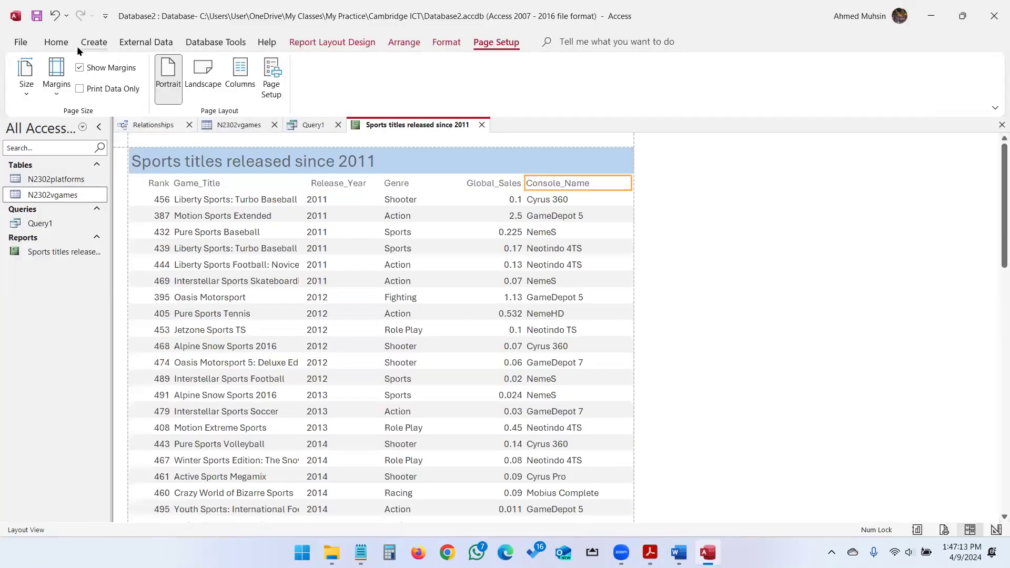
# Switch to Design View and make the Page Footer section taller.
pyautogui.click(57, 42)
pyautogui.click(26, 87)
pyautogui.click(36, 195)
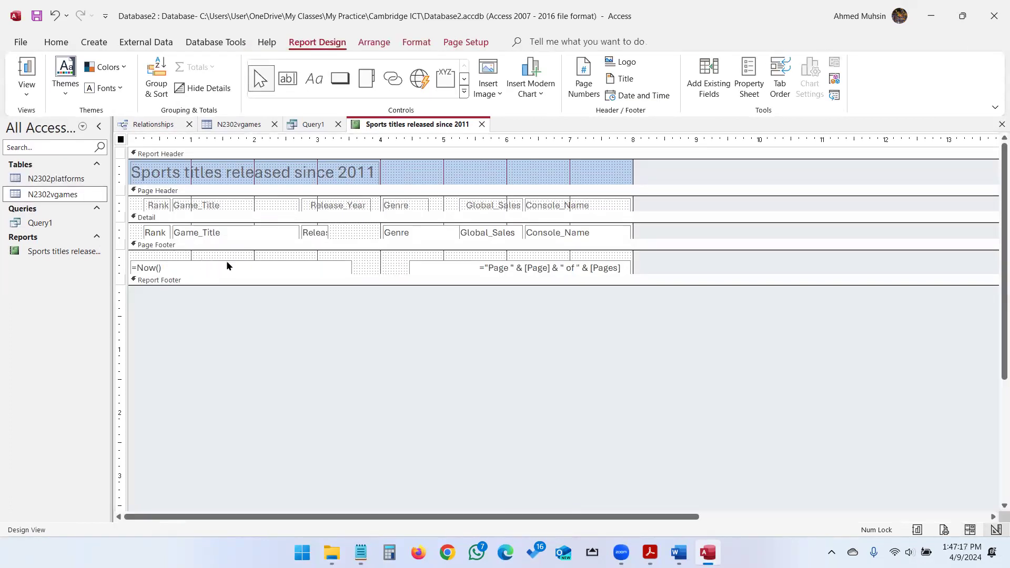
pyautogui.moveTo(250, 275); pyautogui.dragTo(245, 314)
# Draw a label in the Page Footer holding the candidate's name, centre number and candidate number.
pyautogui.click(311, 79)
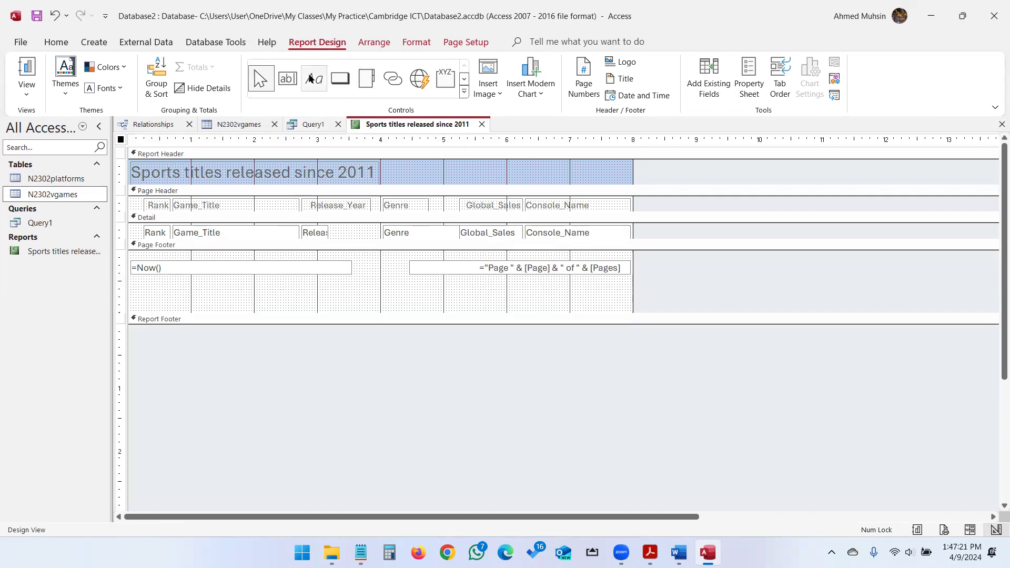
pyautogui.click(315, 82)
pyautogui.moveTo(271, 280); pyautogui.dragTo(487, 301)
pyautogui.hotkey('alt', 'Tab')
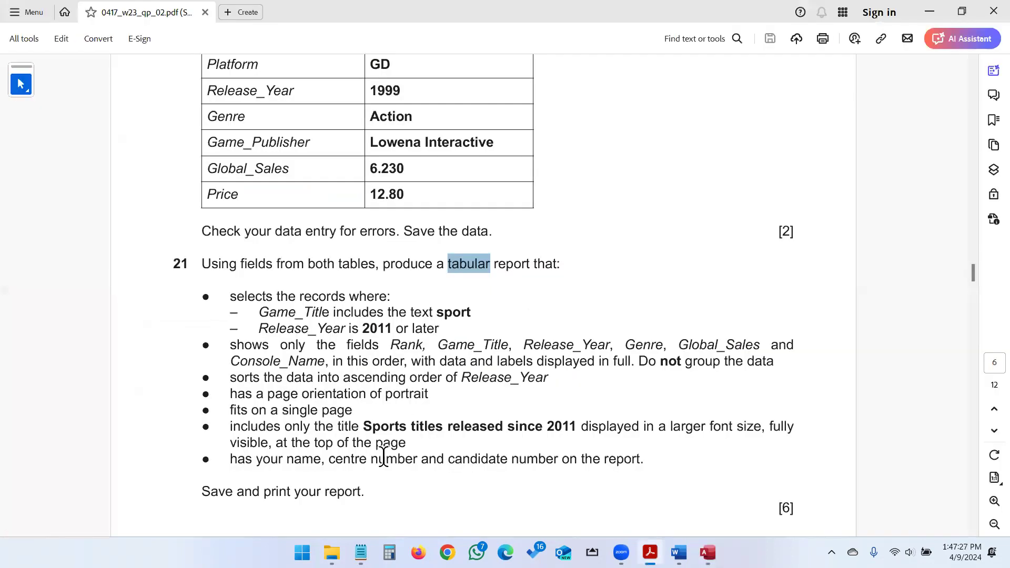
pyautogui.hotkey('alt', 'Tab')
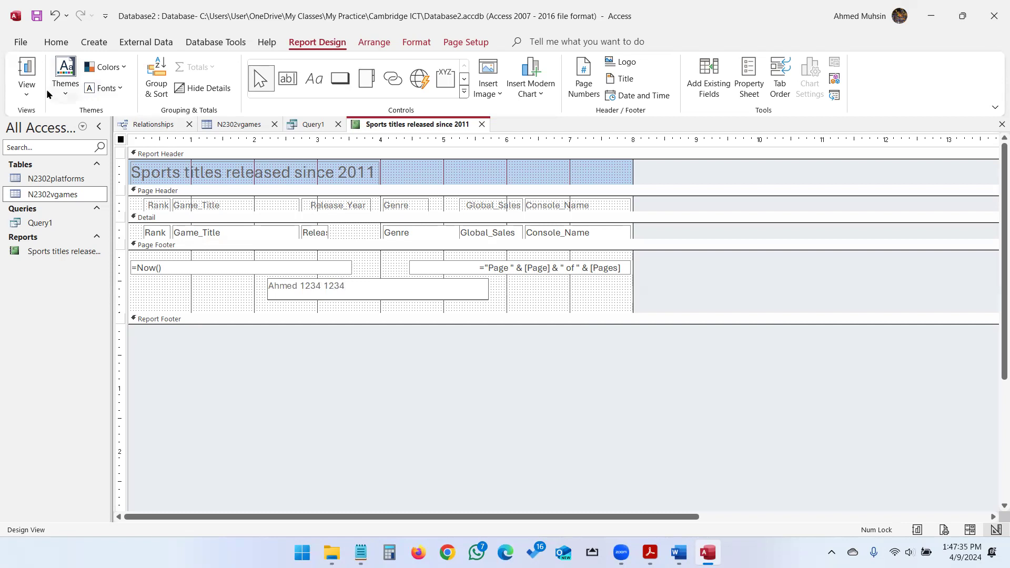
# View the report in Report View and scroll down to check the footer details.
pyautogui.click(26, 90)
pyautogui.click(60, 120)
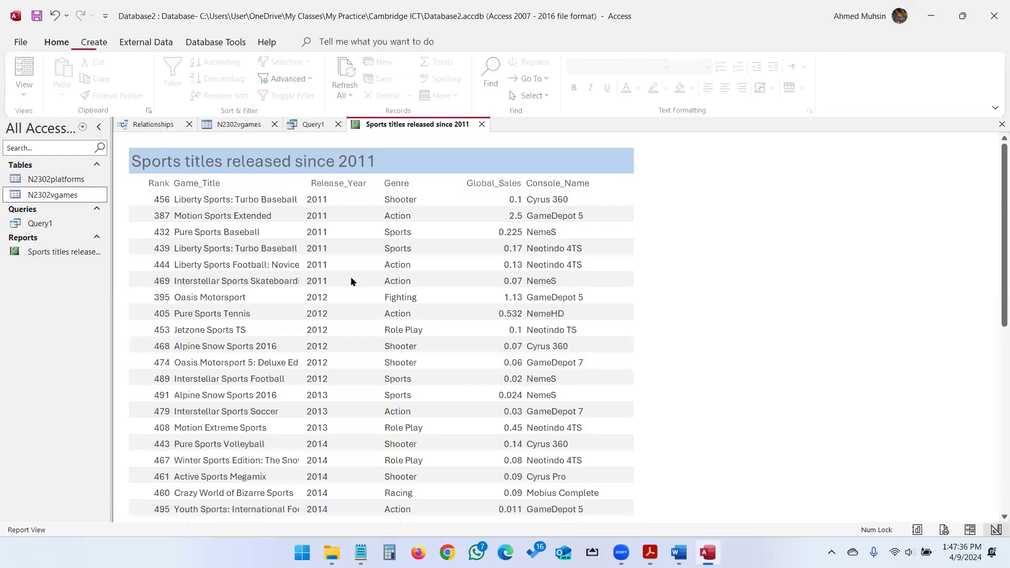
pyautogui.scroll(-5, 350, 276)
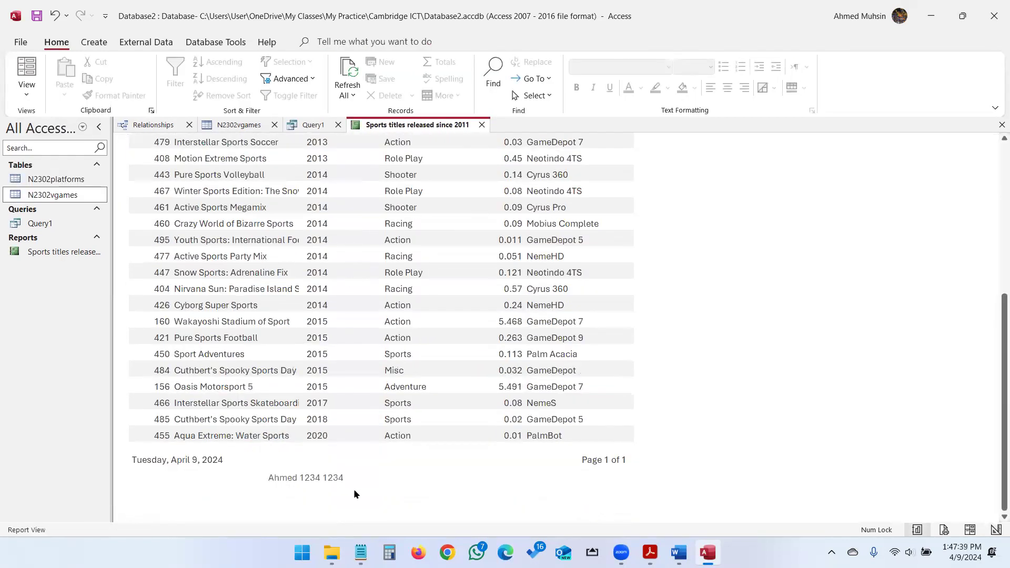
pyautogui.hotkey('alt', 'Tab')
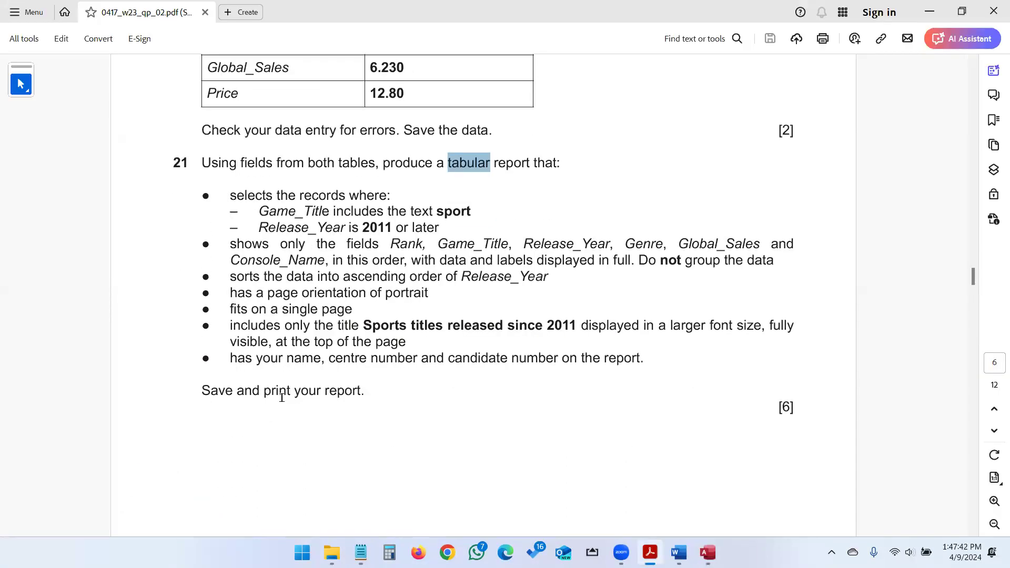
pyautogui.hotkey('alt', 'Tab')
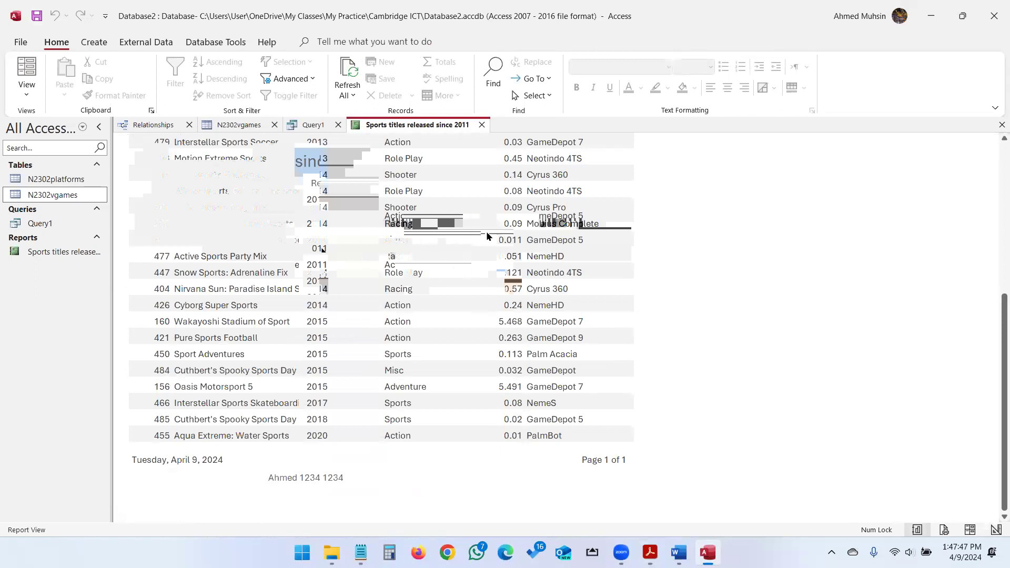
pyautogui.click(21, 42)
pyautogui.click(18, 50)
# Confirm in Print Preview that the report fits one page, then scroll the PDF to question 22.
pyautogui.click(29, 95)
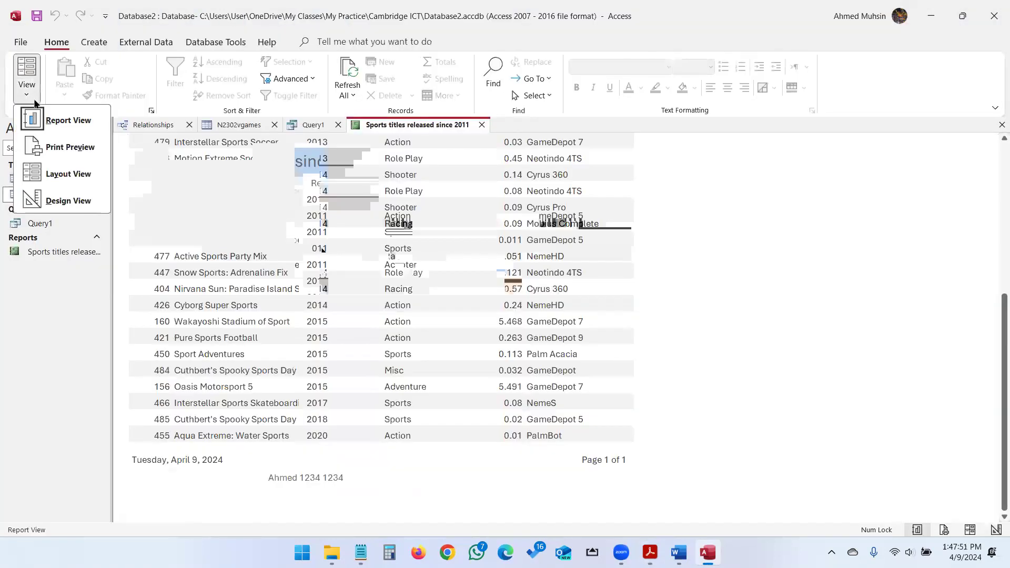
pyautogui.click(47, 144)
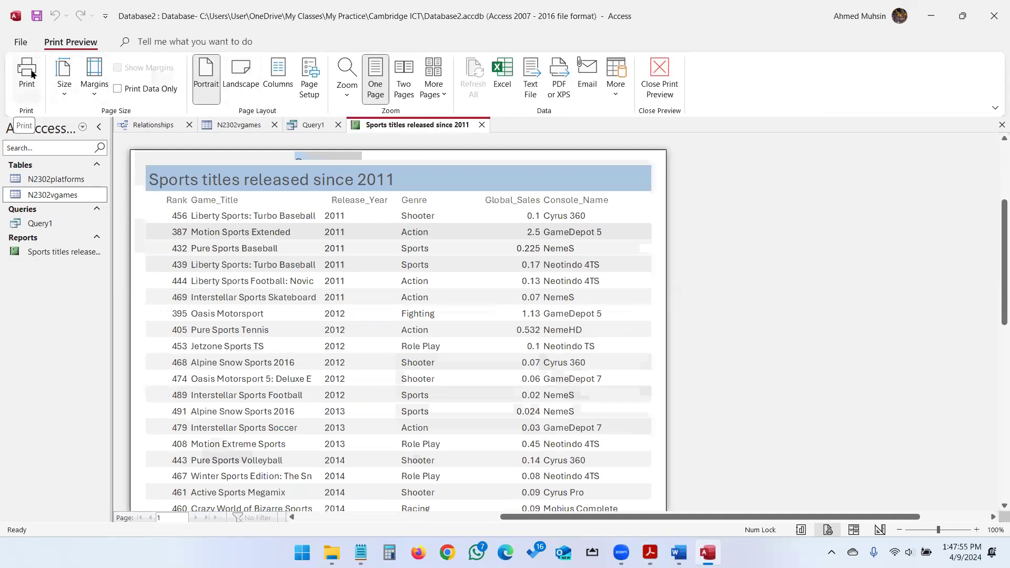
pyautogui.click(660, 79)
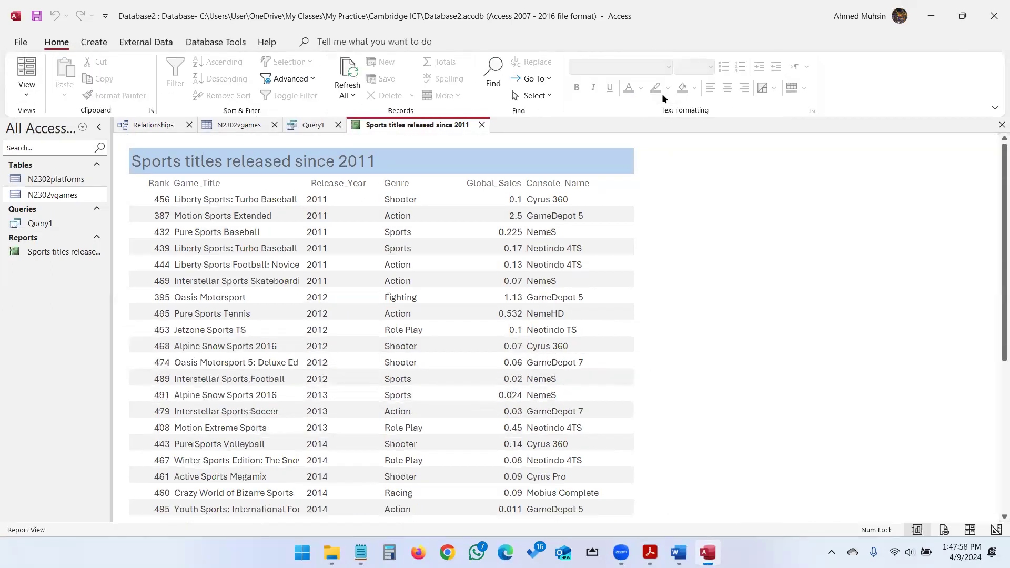
pyautogui.hotkey('alt', 'Tab')
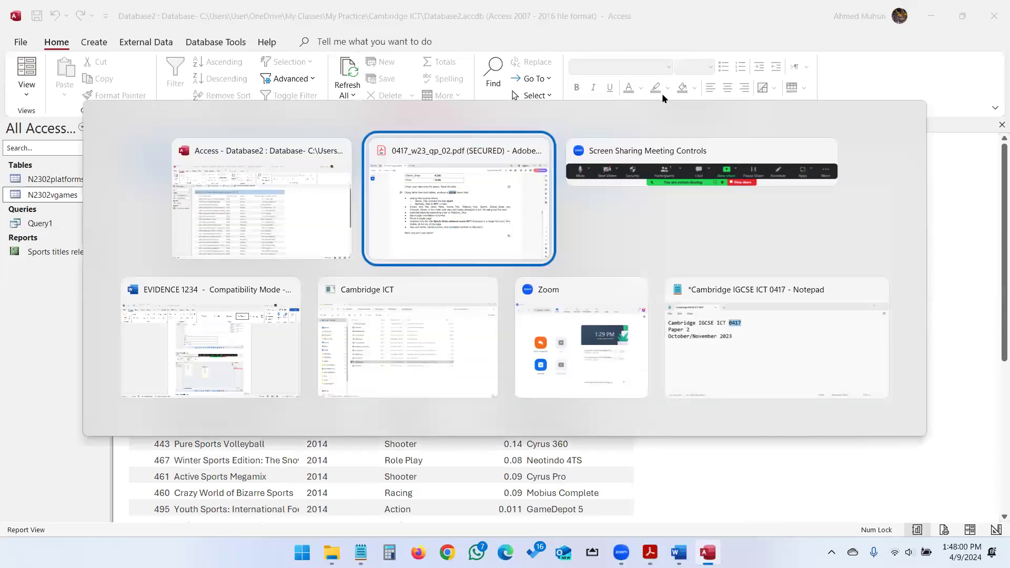
pyautogui.scroll(-5, 552, 274)
pyautogui.scroll(-8, 552, 268)
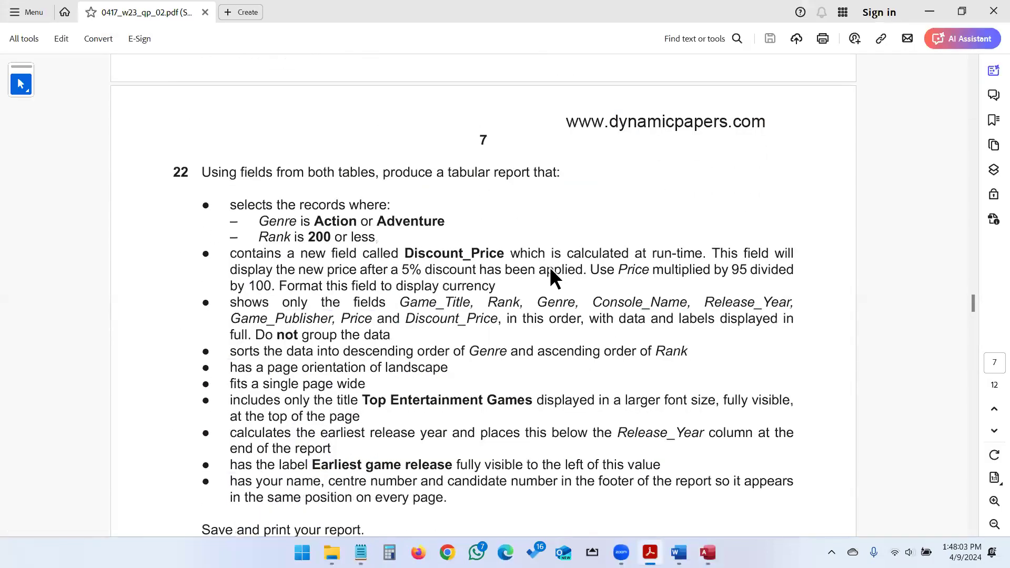
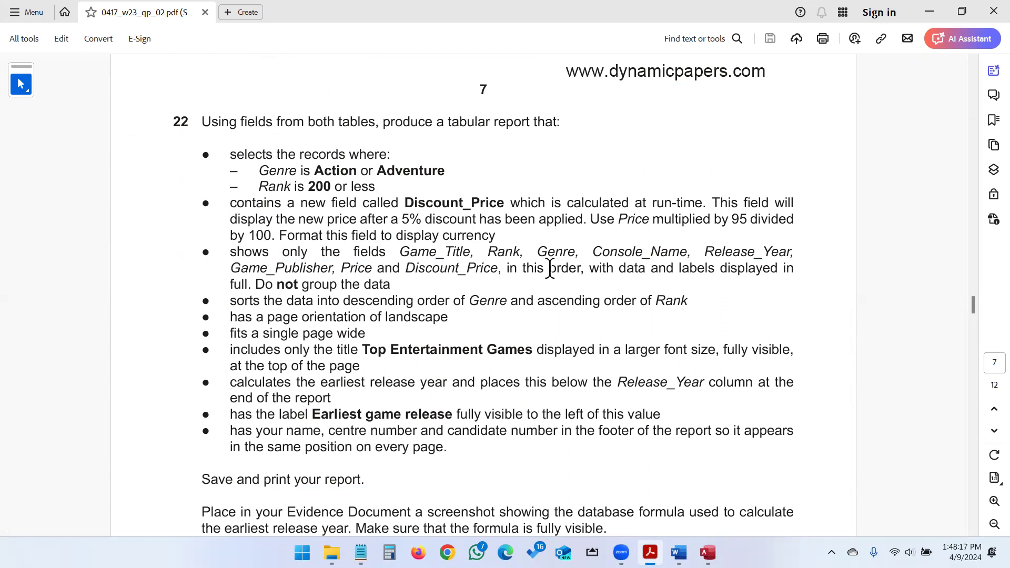
# Start a new query design and add the N2302platforms and N2302vgames tables.
pyautogui.hotkey('alt', 'Tab')
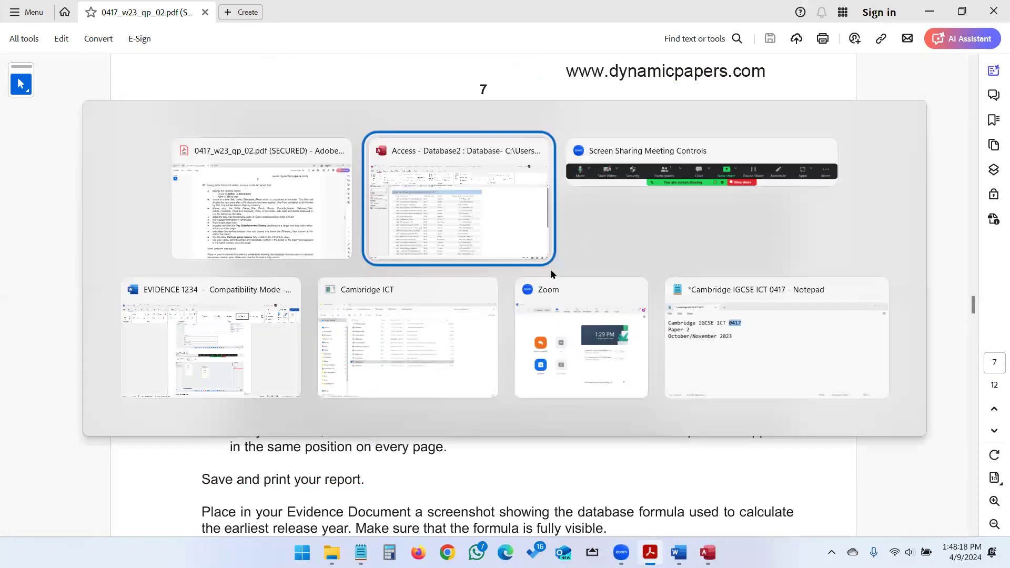
pyautogui.click(107, 43)
pyautogui.click(214, 87)
pyautogui.hotkey('alt', 'Tab')
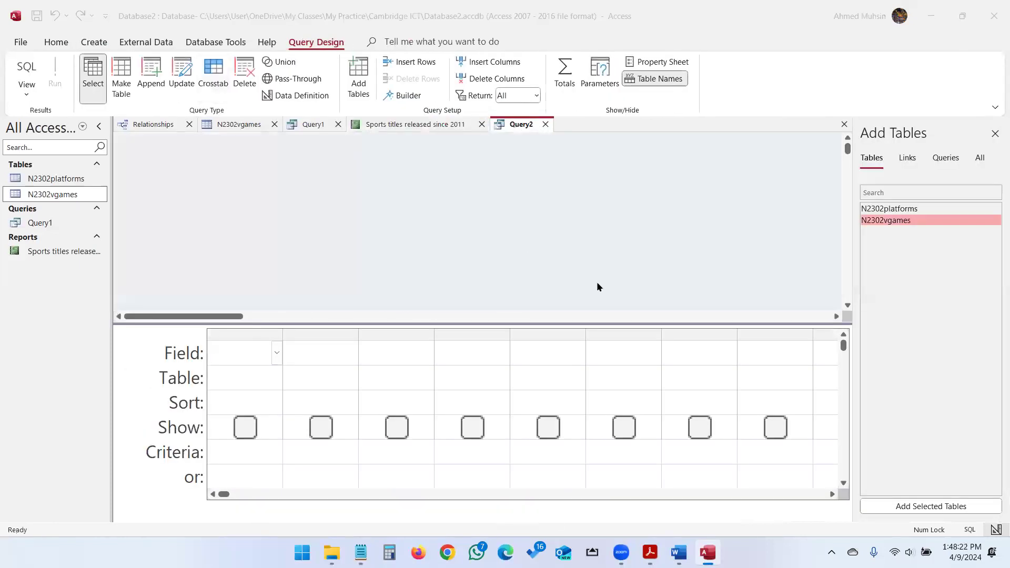
pyautogui.moveTo(304, 122); pyautogui.dragTo(368, 129)
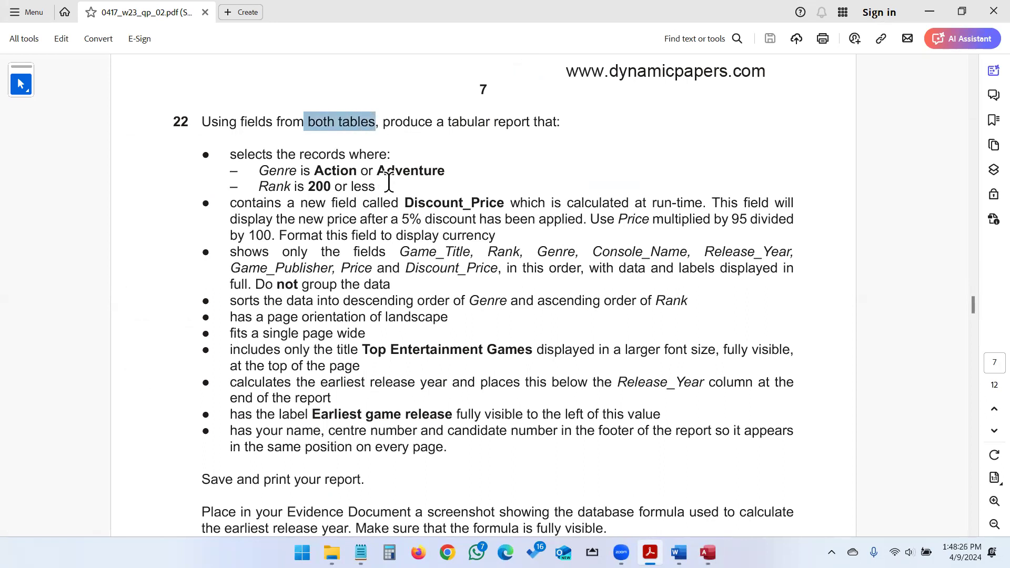
pyautogui.hotkey('alt', 'Tab')
pyautogui.doubleClick(871, 209)
pyautogui.doubleClick(875, 220)
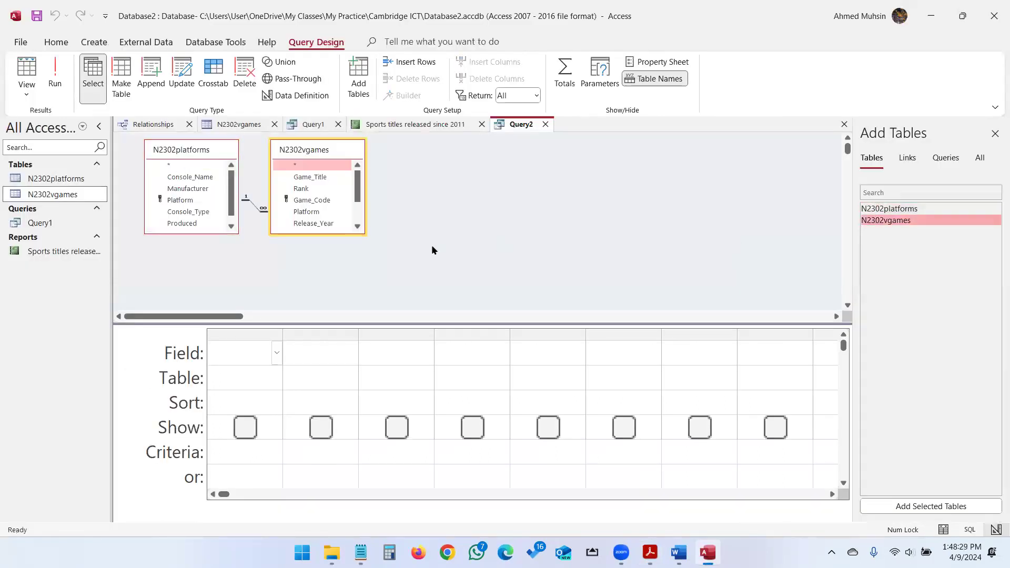
# Enlarge both table boxes and add Game_Title, Rank and Genre to the query grid.
pyautogui.click(343, 238)
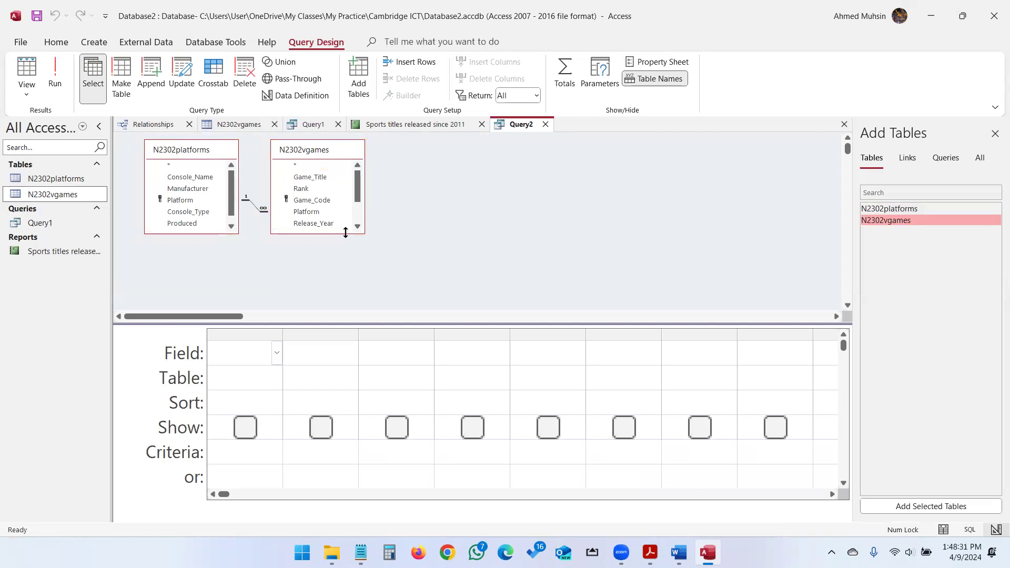
pyautogui.moveTo(345, 232); pyautogui.dragTo(345, 290)
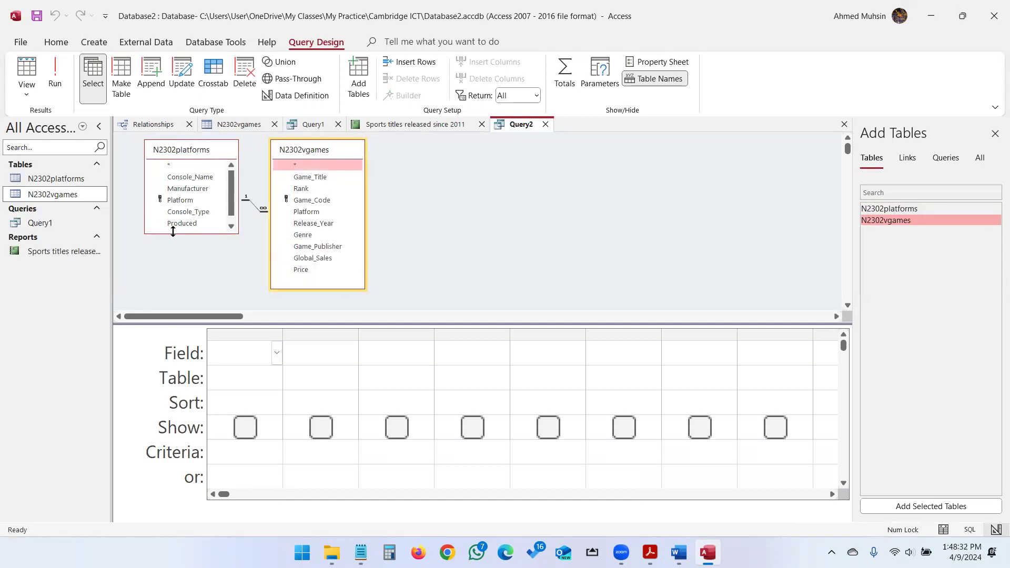
pyautogui.moveTo(173, 231); pyautogui.dragTo(178, 272)
pyautogui.hotkey('alt', 'Tab')
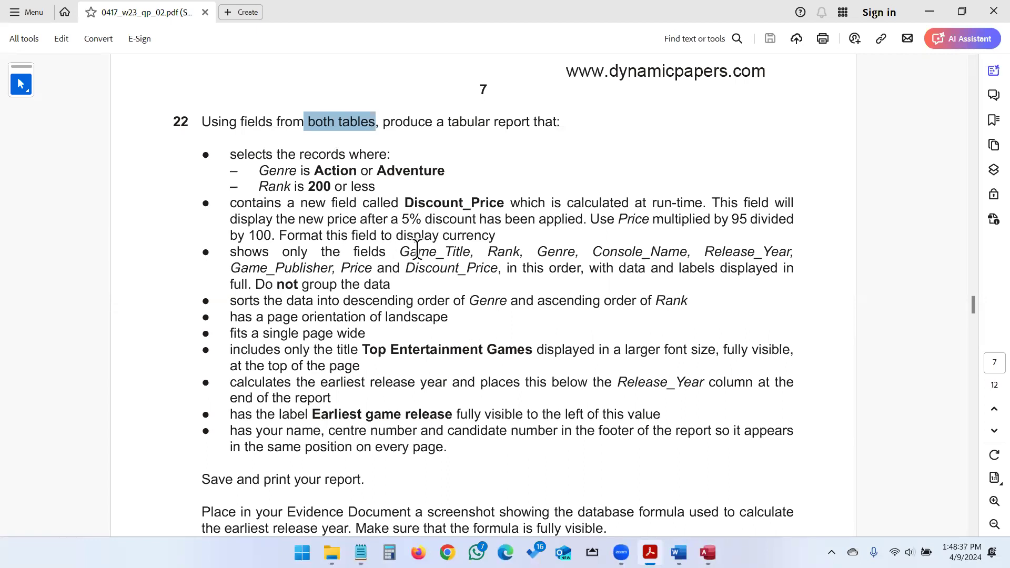
pyautogui.hotkey('alt', 'Tab')
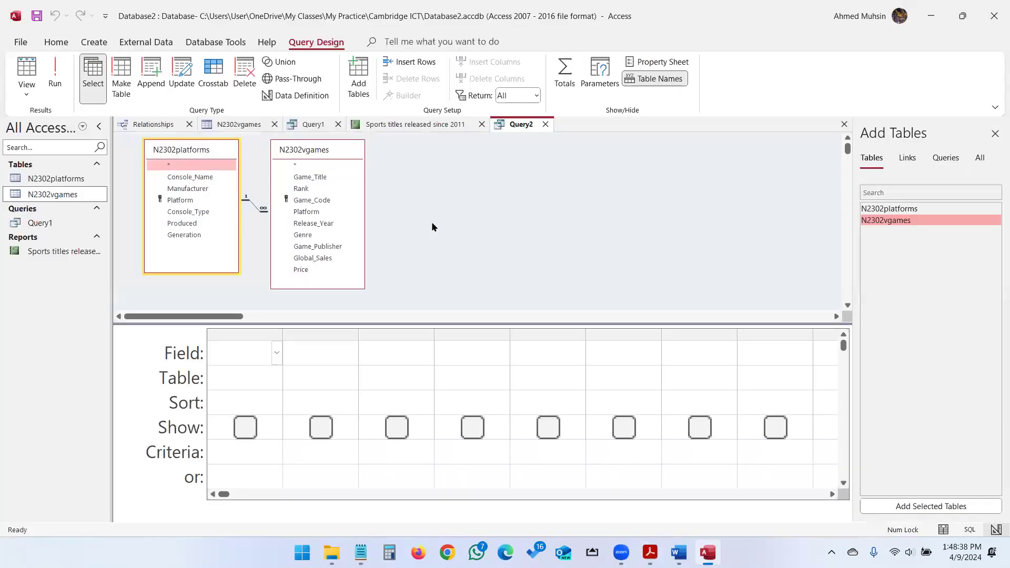
pyautogui.doubleClick(310, 176)
pyautogui.doubleClick(302, 188)
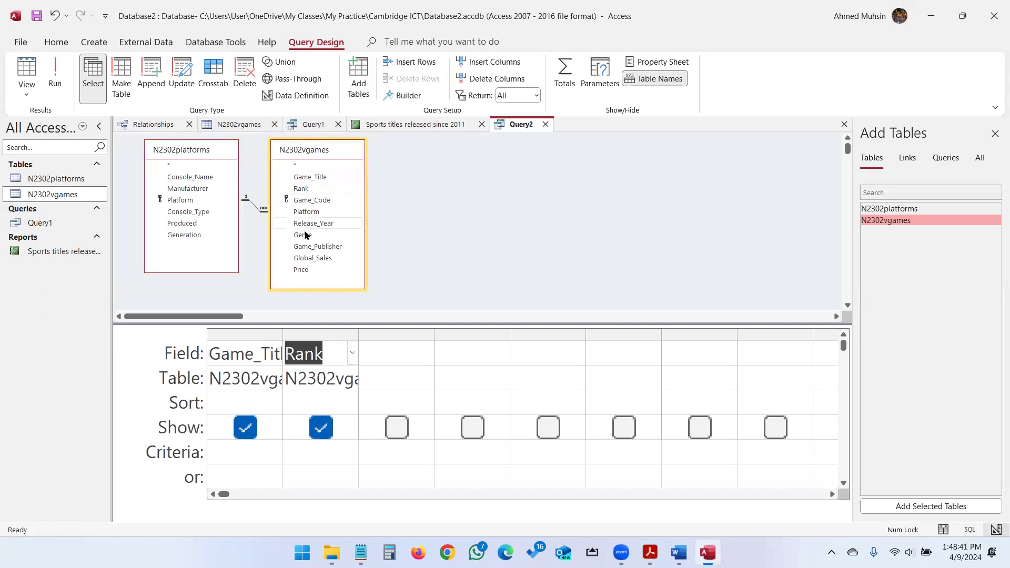
pyautogui.doubleClick(303, 234)
# Add Console_Name, Release_Year, Game_Publisher and Price as further query columns.
pyautogui.hotkey('alt', 'Tab')
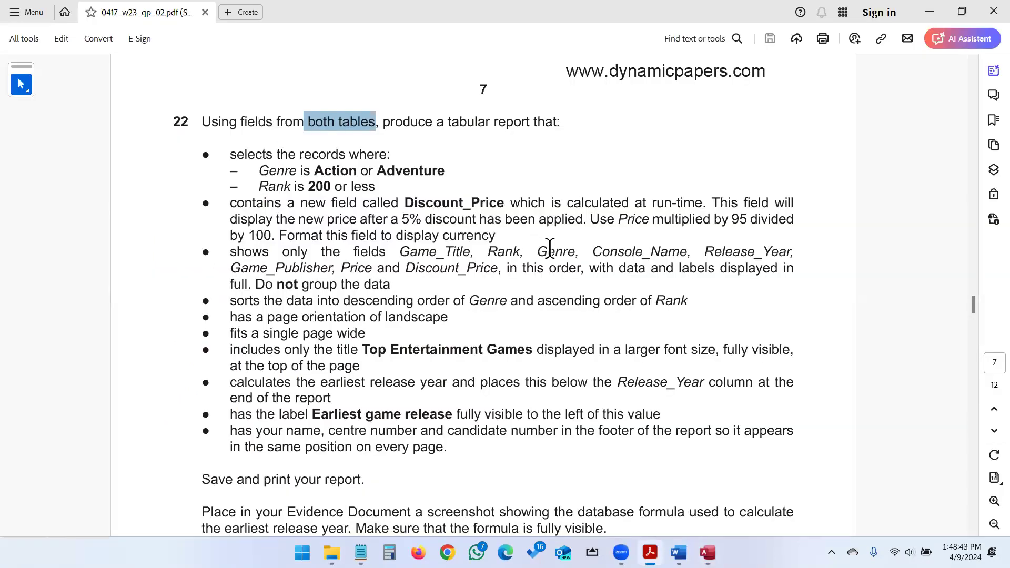
pyautogui.hotkey('alt', 'Tab')
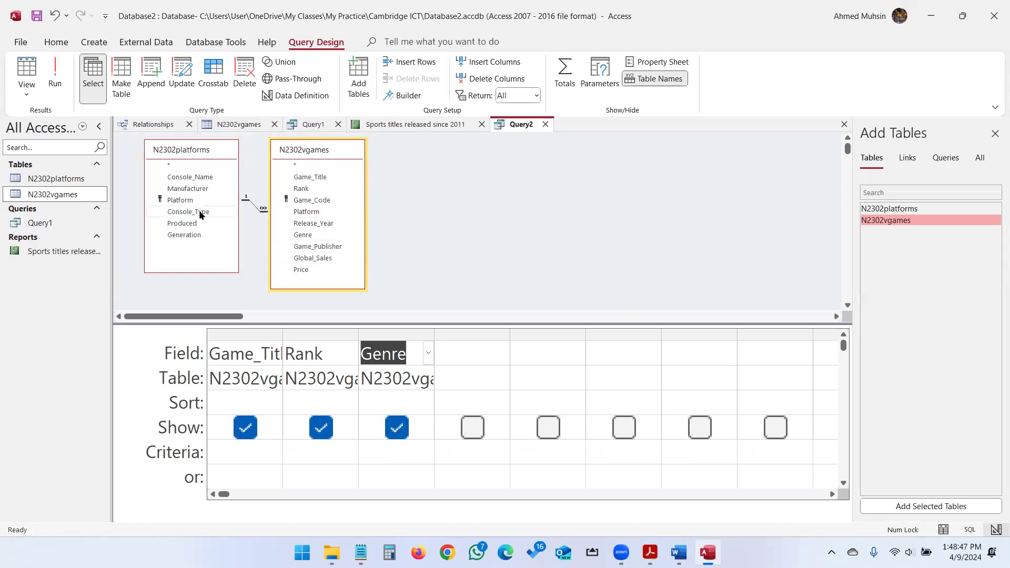
pyautogui.doubleClick(202, 178)
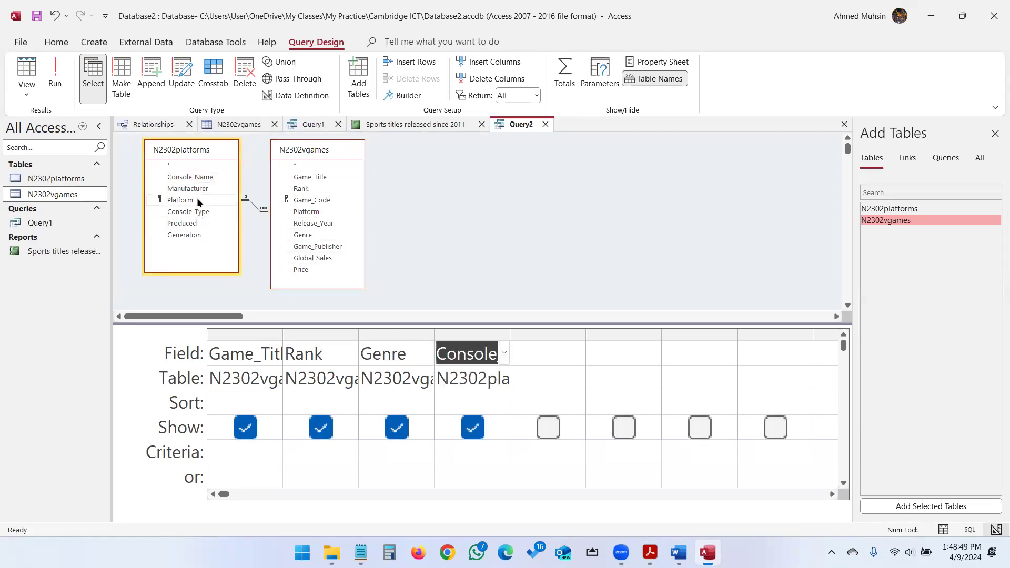
pyautogui.doubleClick(313, 224)
pyautogui.hotkey('alt', 'Tab')
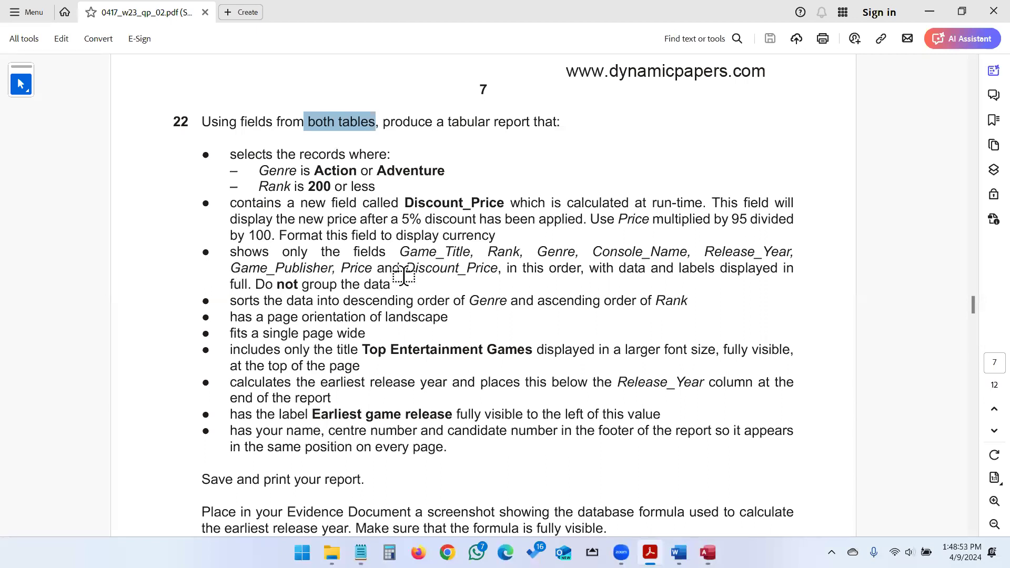
pyautogui.hotkey('alt', 'Tab')
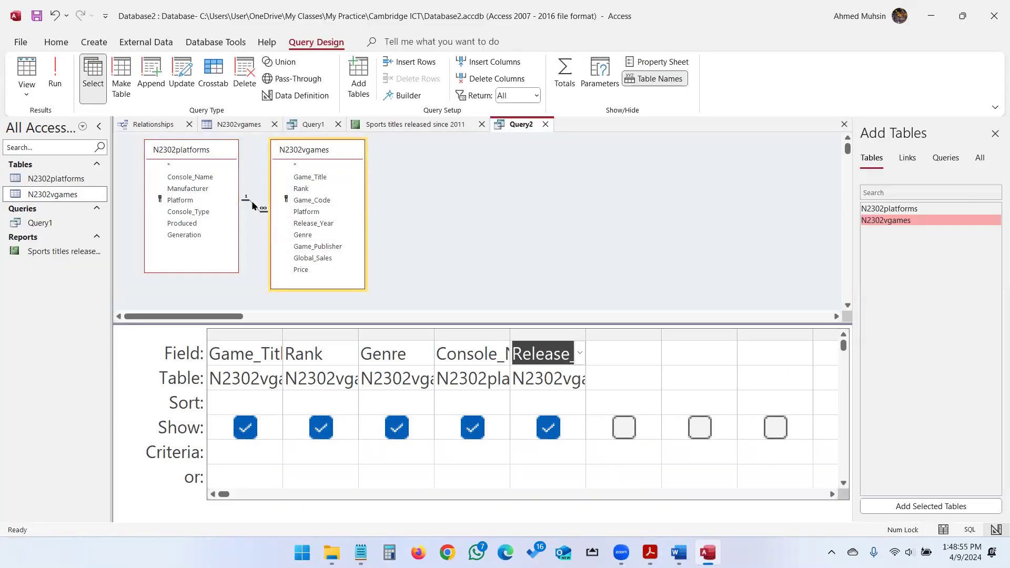
pyautogui.doubleClick(305, 247)
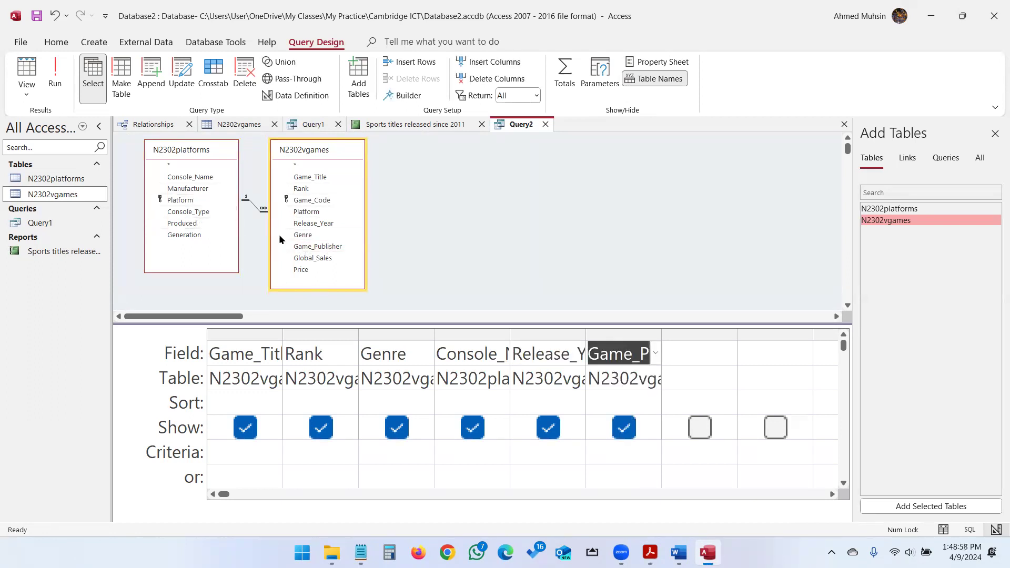
pyautogui.doubleClick(297, 270)
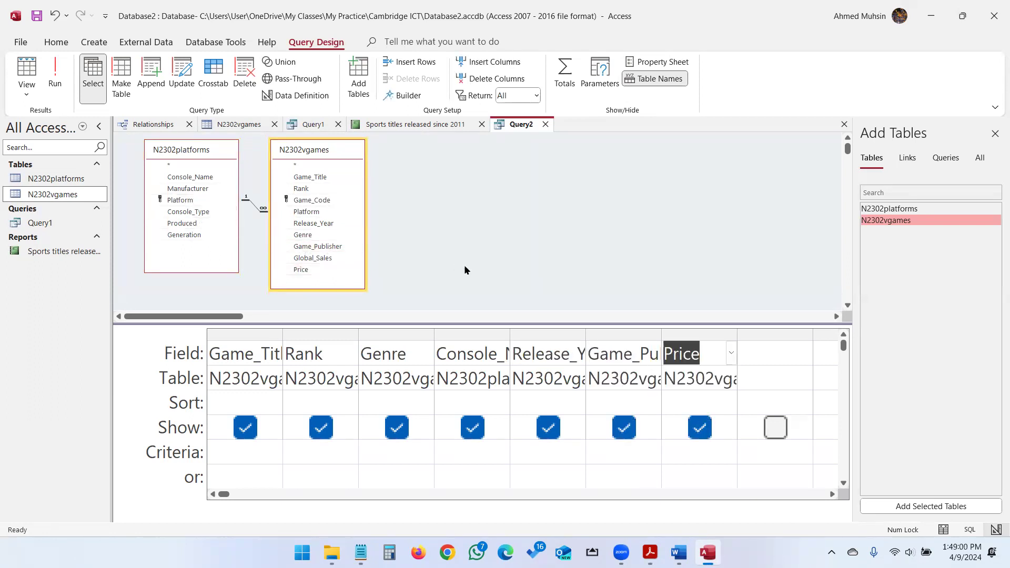
pyautogui.hotkey('alt', 'Tab')
pyautogui.moveTo(406, 269); pyautogui.dragTo(488, 273)
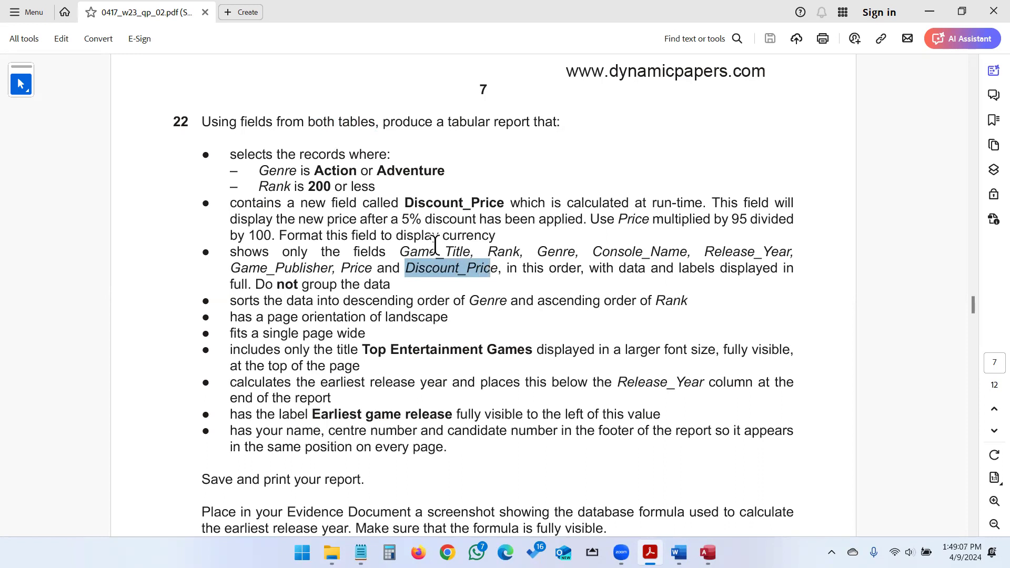
pyautogui.moveTo(230, 203); pyautogui.dragTo(499, 232)
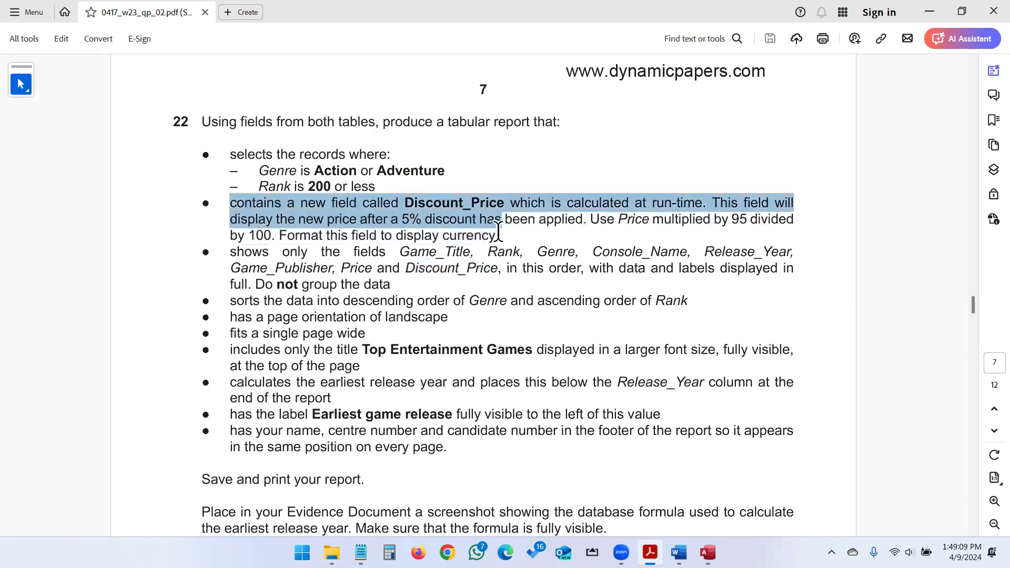
pyautogui.click(400, 204)
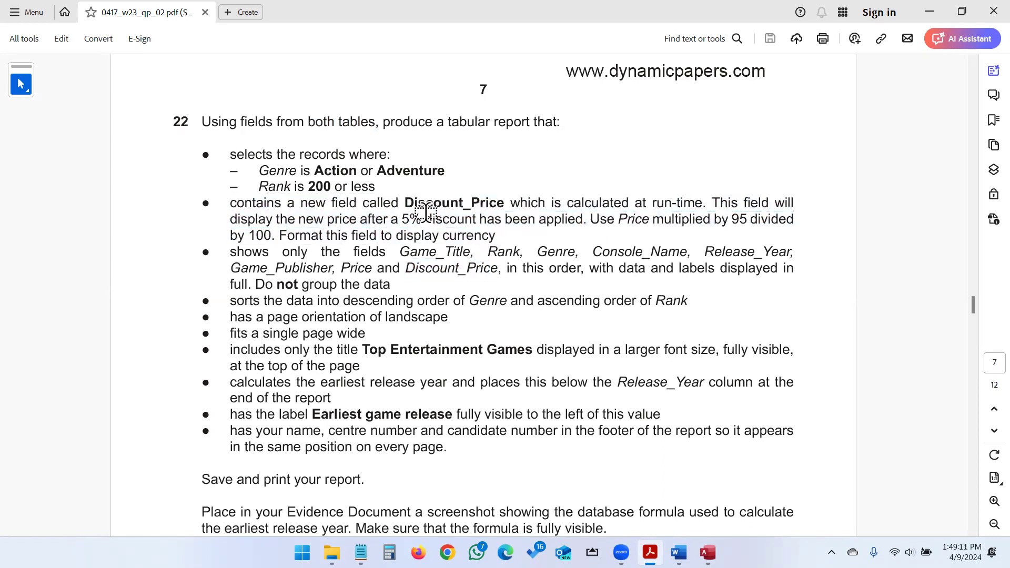
pyautogui.hotkey('alt', 'Tab')
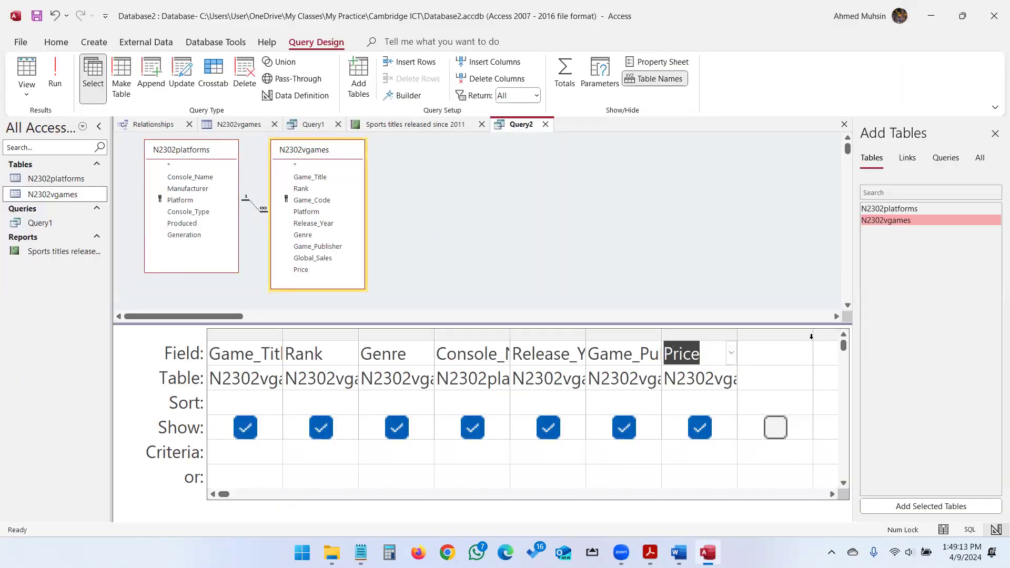
# Add a shown calculated column Discount_Price: [Price]*0.95 and widen it to fit.
pyautogui.click(777, 354)
pyautogui.write('Discount: Pr')
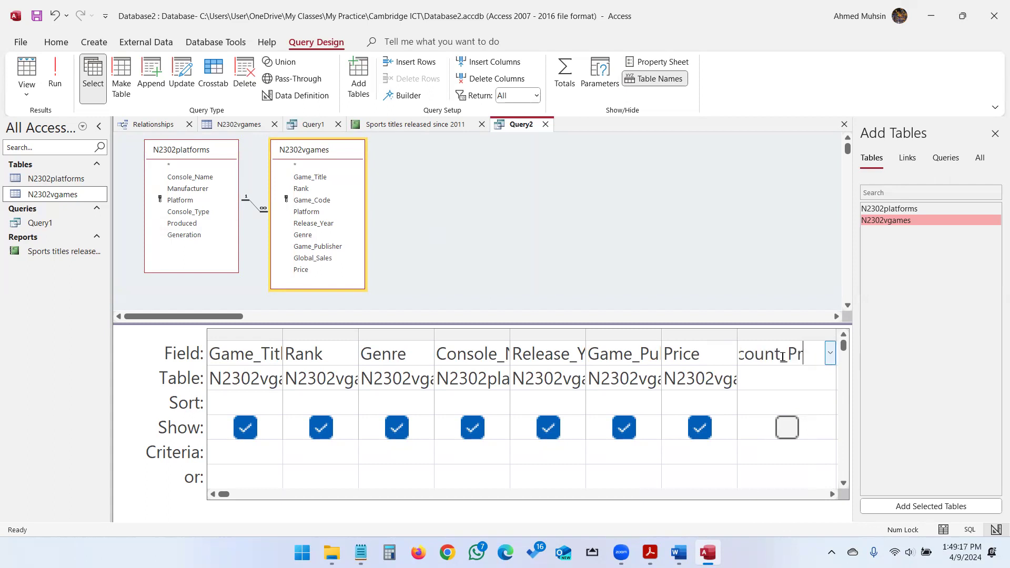
pyautogui.write('ice:')
pyautogui.click(834, 495)
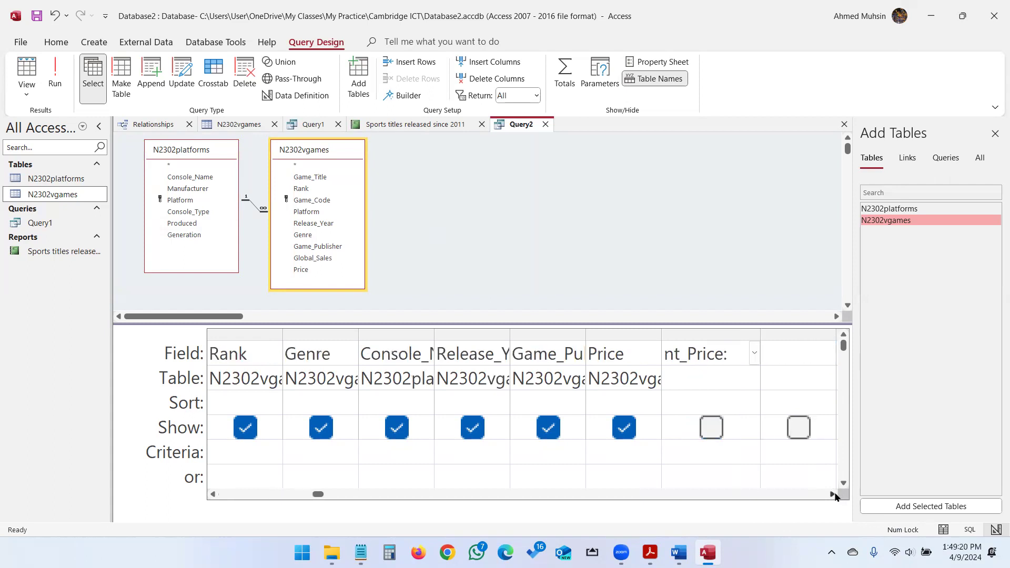
pyautogui.moveTo(534, 334); pyautogui.dragTo(726, 350)
pyautogui.hotkey('alt', 'Tab')
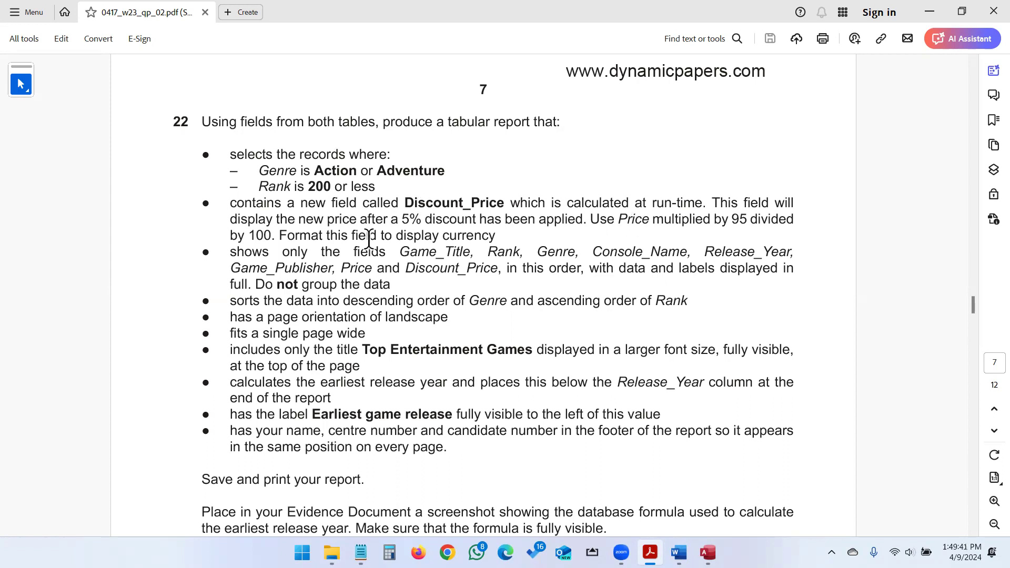
pyautogui.moveTo(352, 237); pyautogui.dragTo(495, 238)
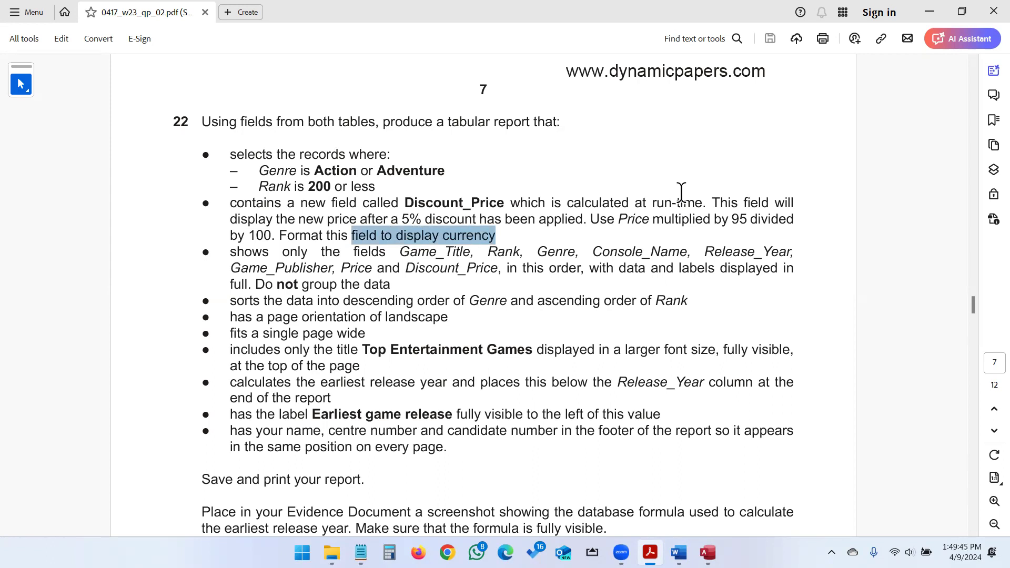
pyautogui.click(934, 16)
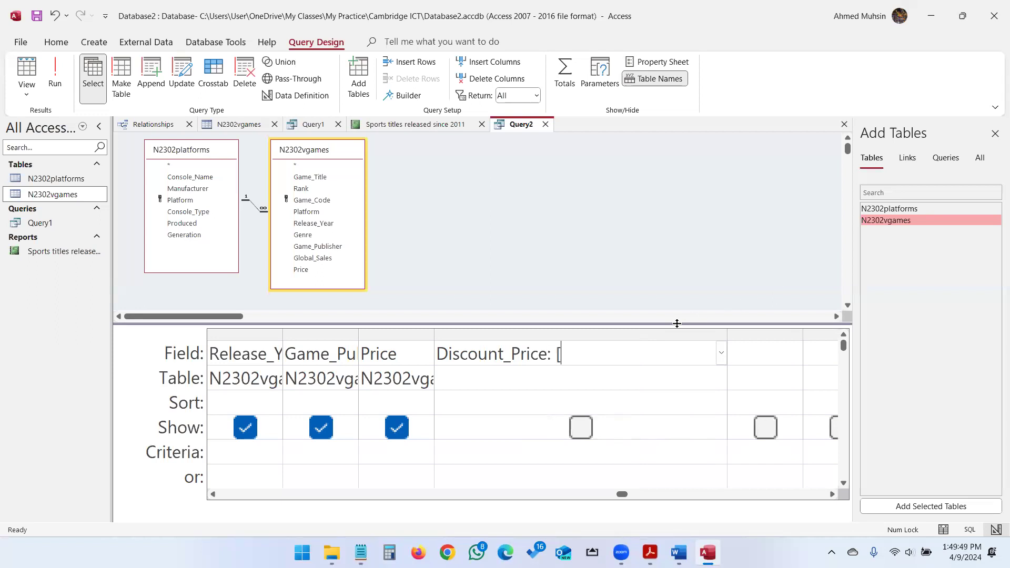
pyautogui.write('Price]')
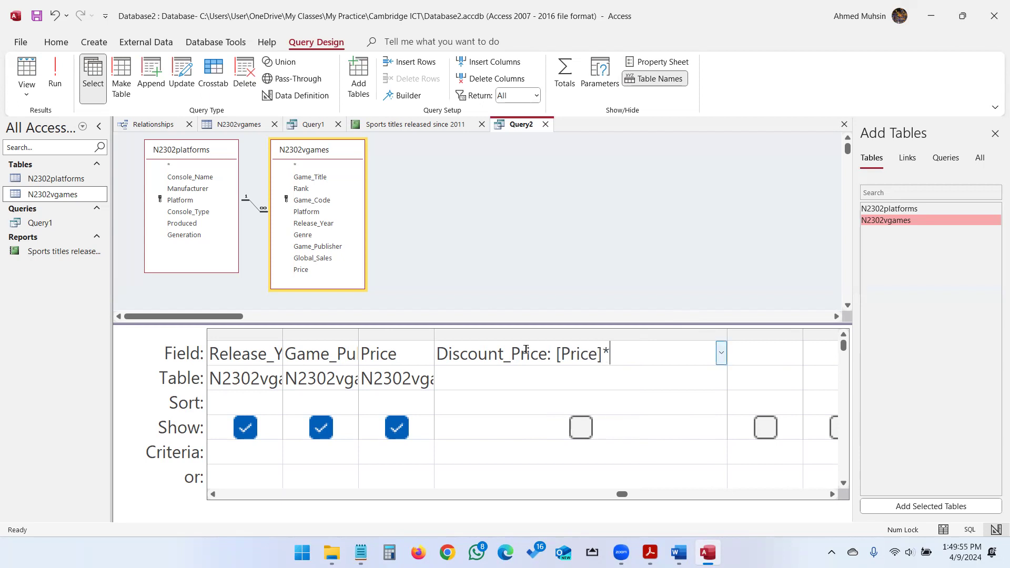
pyautogui.write('*0.95')
pyautogui.click(471, 449)
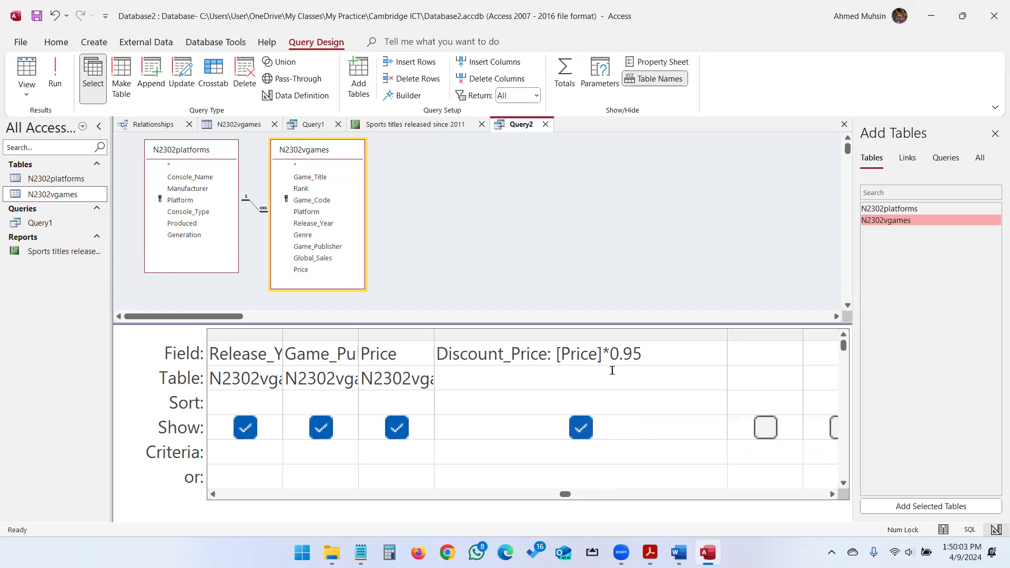
pyautogui.click(648, 358)
# Set the Discount_Price field's Format property to Currency.
pyautogui.click(642, 67)
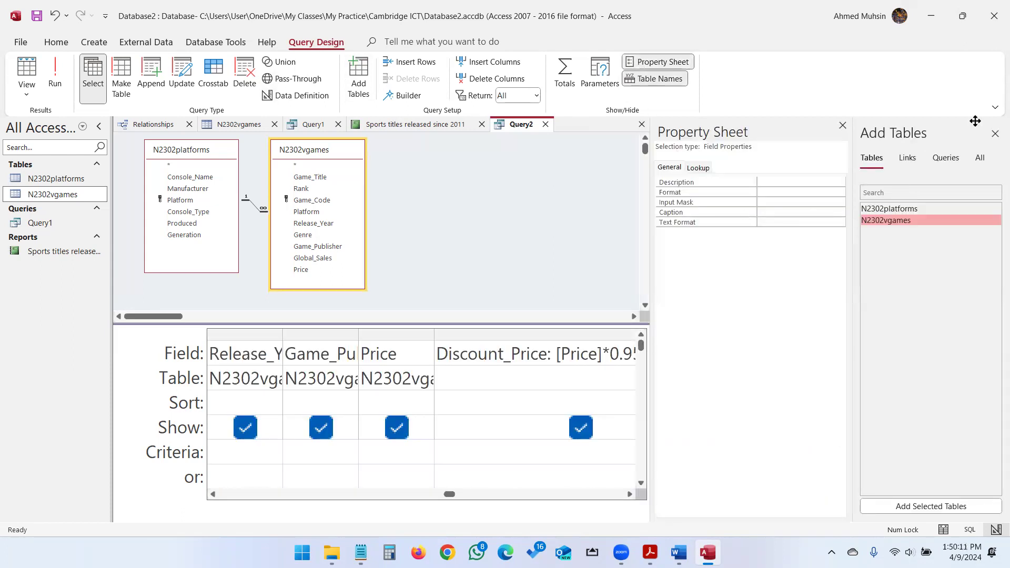
pyautogui.click(995, 134)
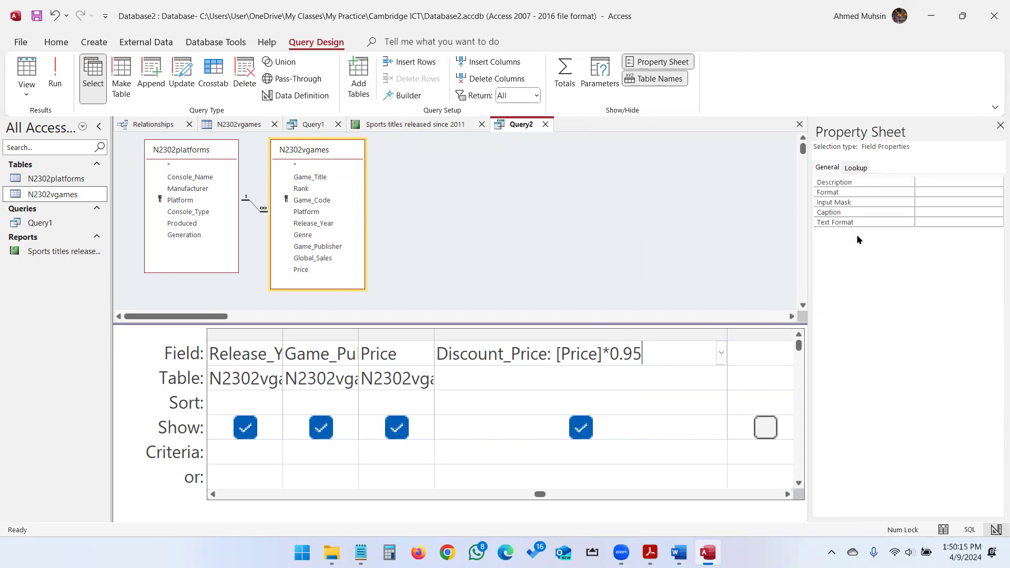
pyautogui.click(948, 193)
pyautogui.click(996, 192)
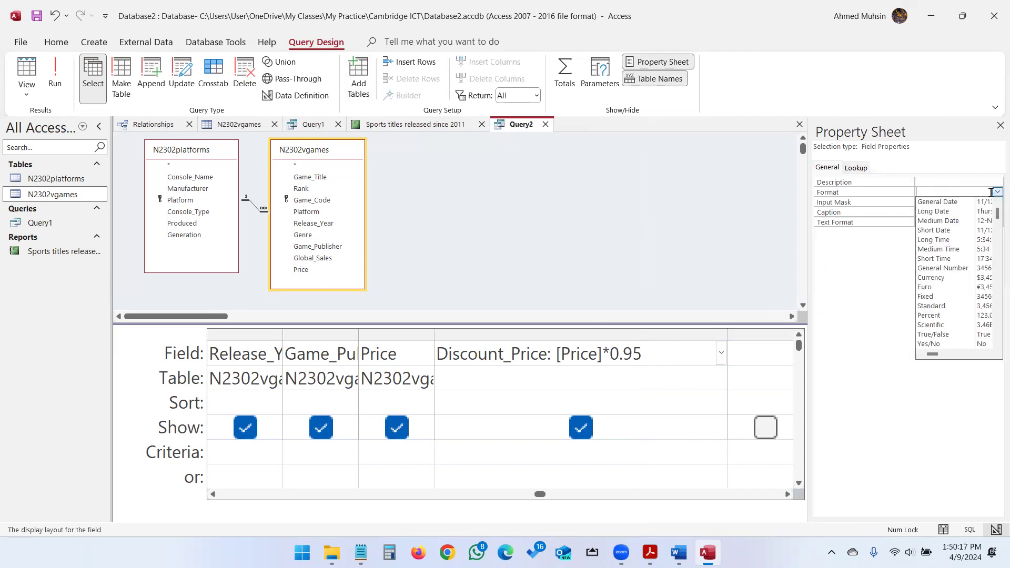
pyautogui.click(945, 278)
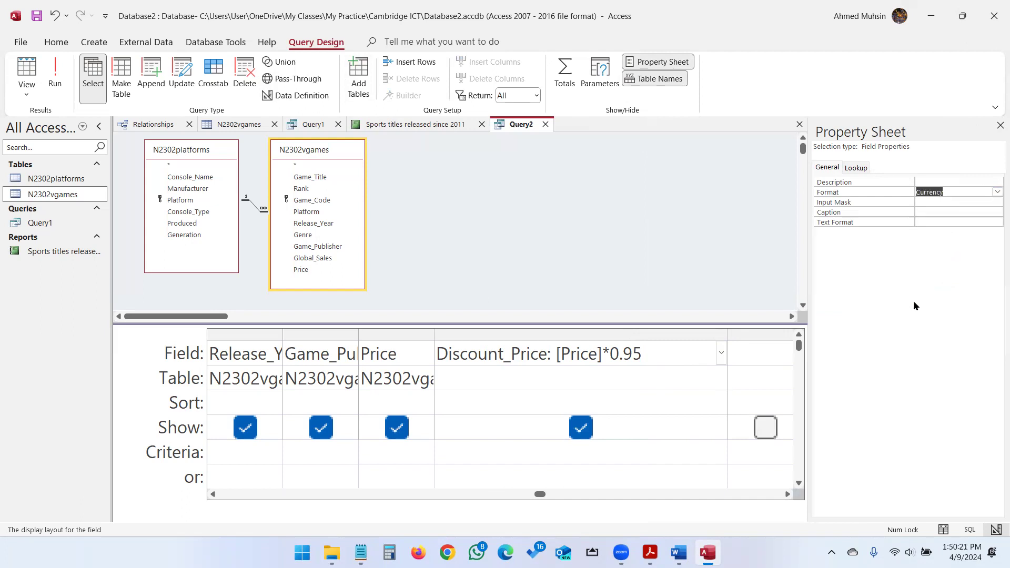
pyautogui.click(617, 376)
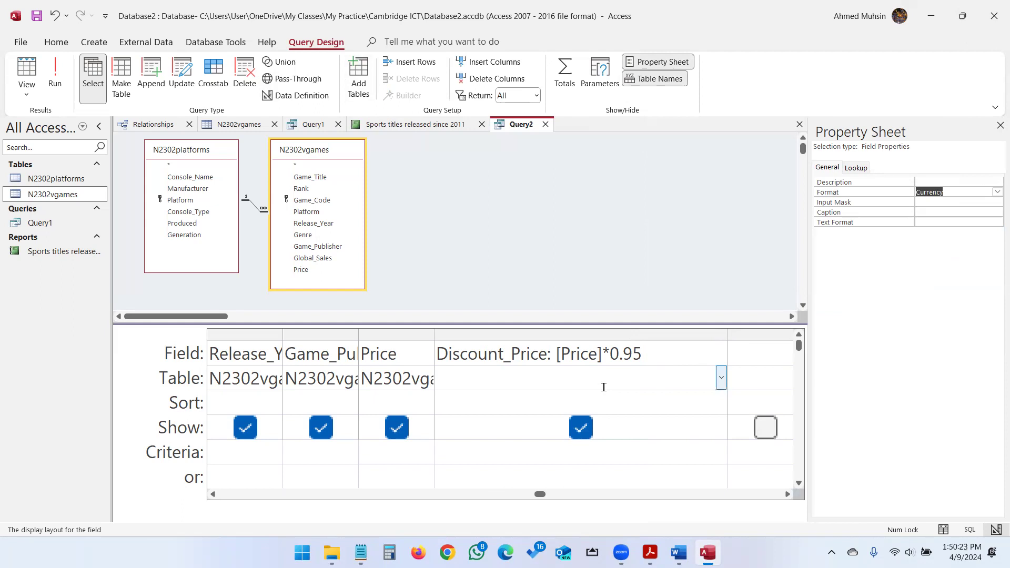
pyautogui.click(603, 398)
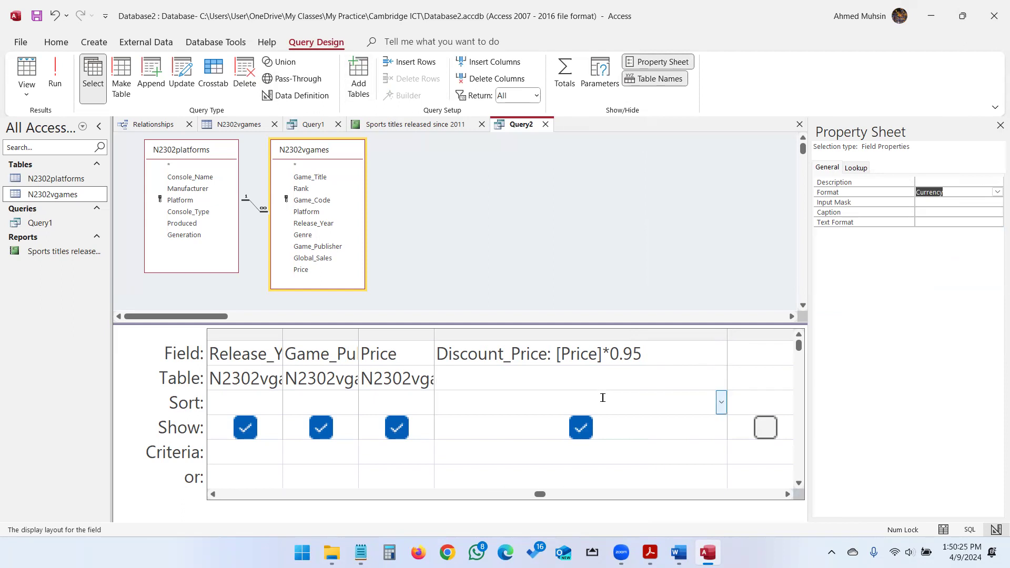
# Check the Genre Action or Adventure requirement in the exam paper, then go to Genre's criteria.
pyautogui.click(650, 552)
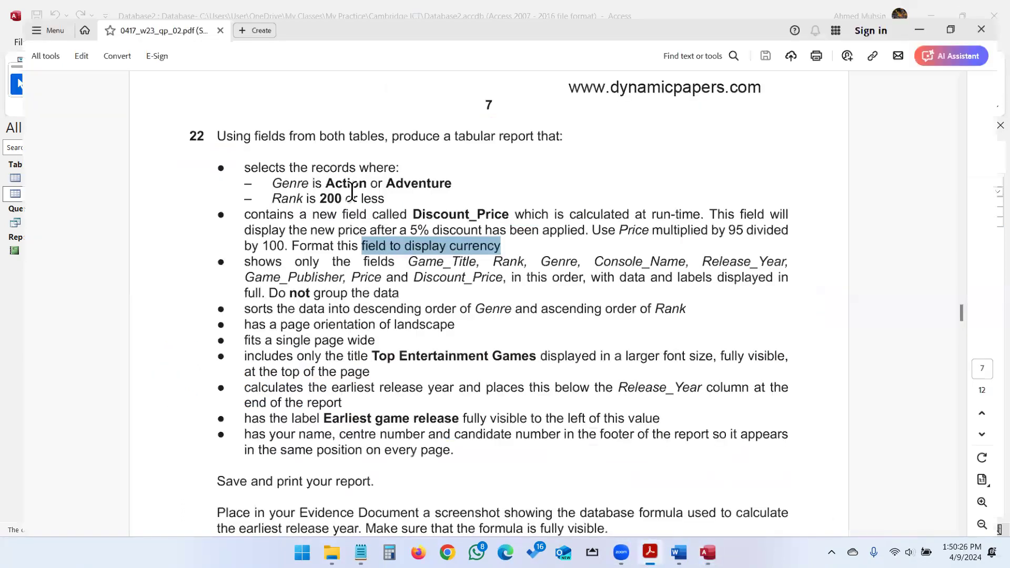
pyautogui.click(262, 168)
pyautogui.moveTo(262, 168); pyautogui.dragTo(422, 180)
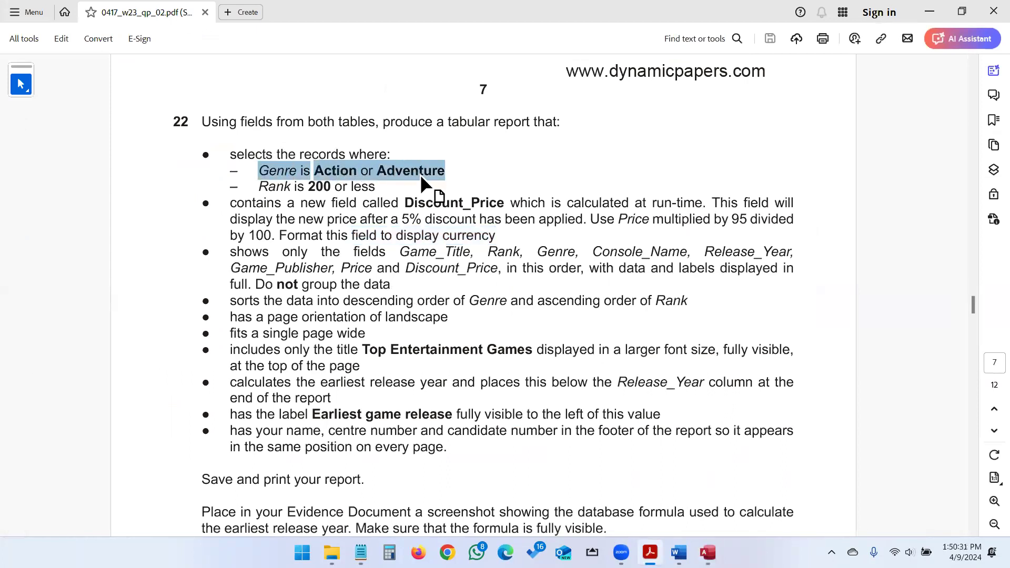
pyautogui.click(708, 552)
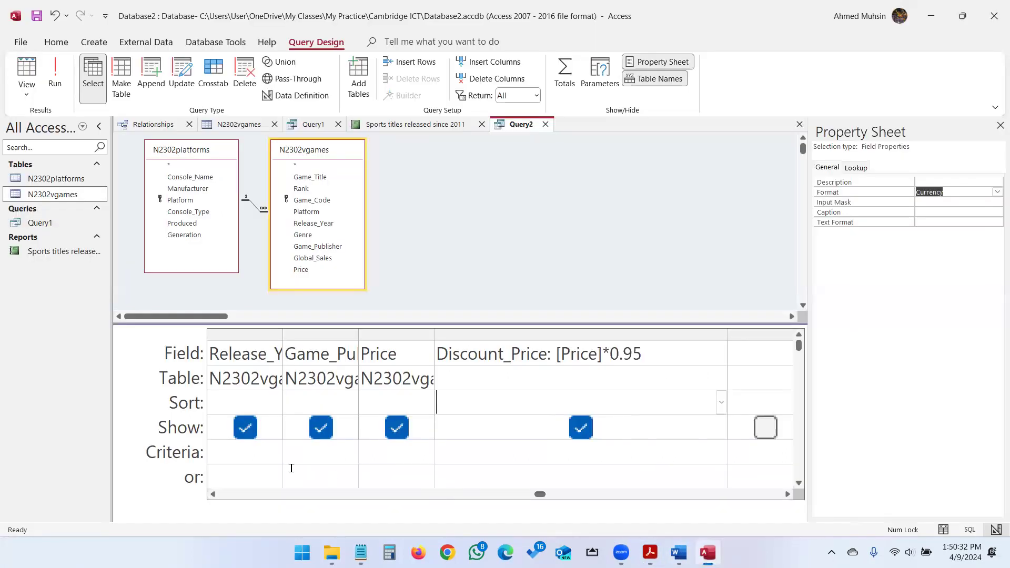
pyautogui.click(214, 495)
pyautogui.click(214, 494)
pyautogui.click(214, 494)
# Enter "Action" Or "Adventure" as the Genre criteria and widen the Genre column.
pyautogui.click(316, 445)
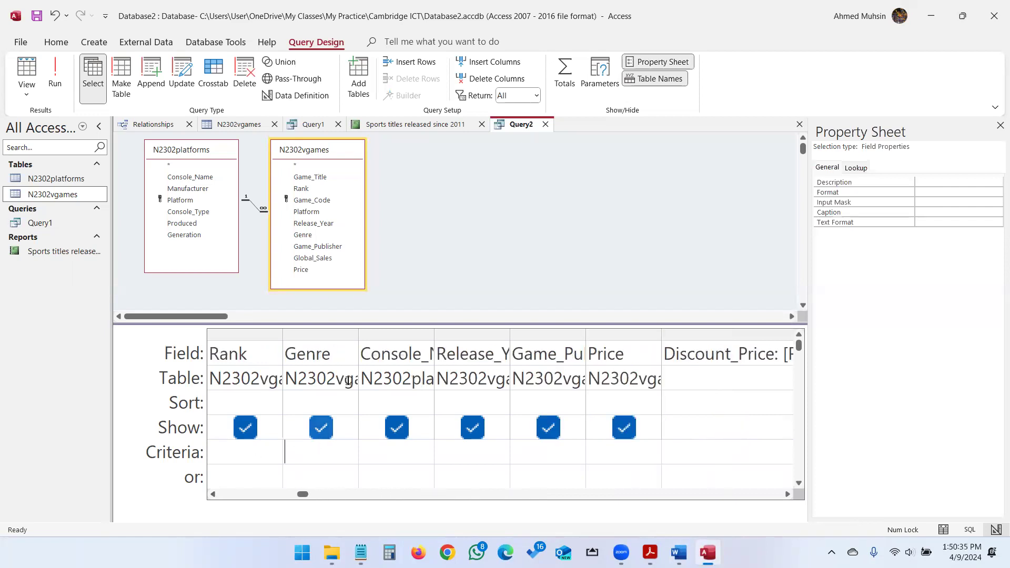
pyautogui.moveTo(360, 335); pyautogui.dragTo(442, 351)
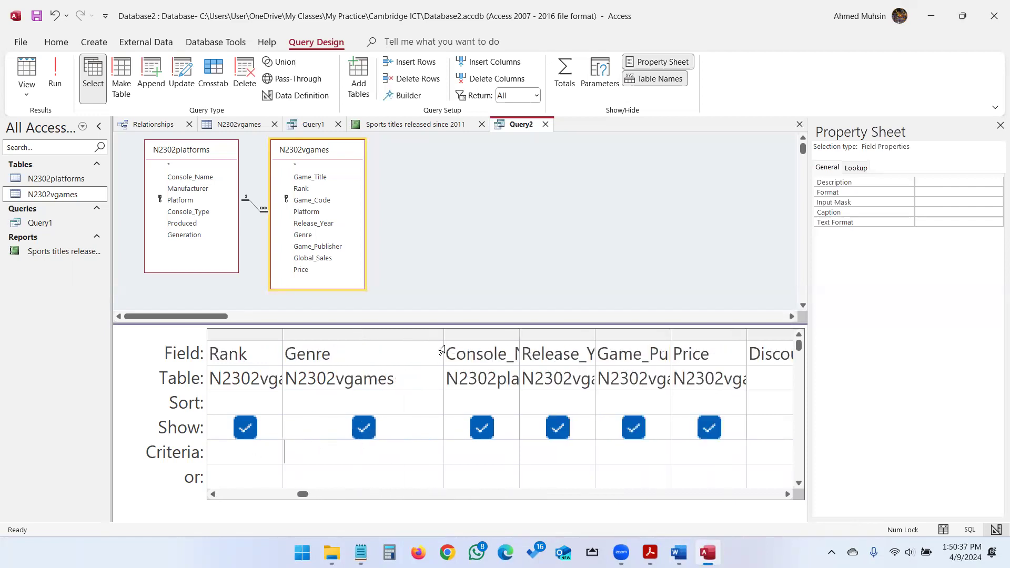
pyautogui.write('"Action')
pyautogui.write('" OR "Adventure')
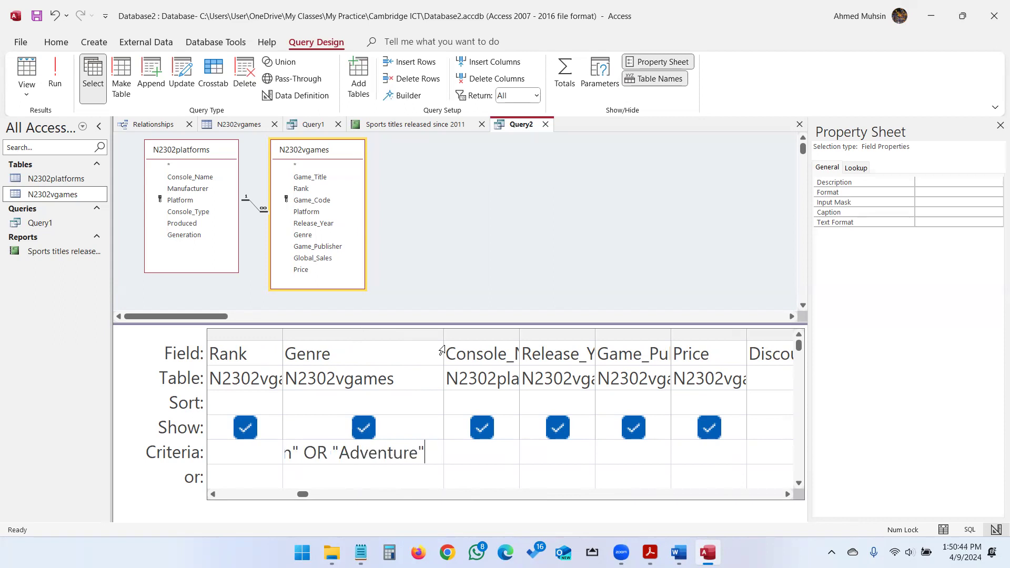
pyautogui.moveTo(442, 350); pyautogui.dragTo(504, 350)
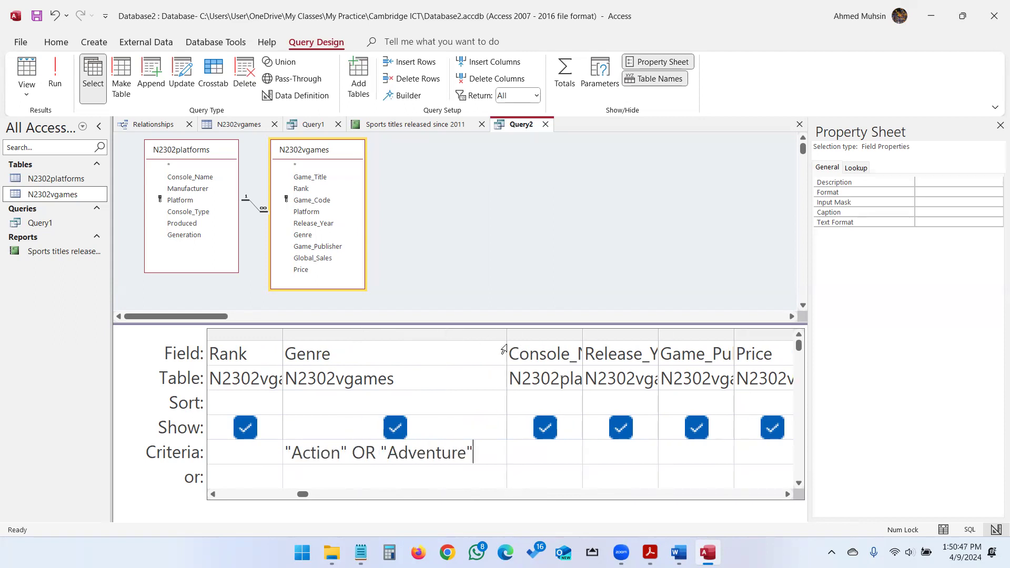
pyautogui.click(651, 553)
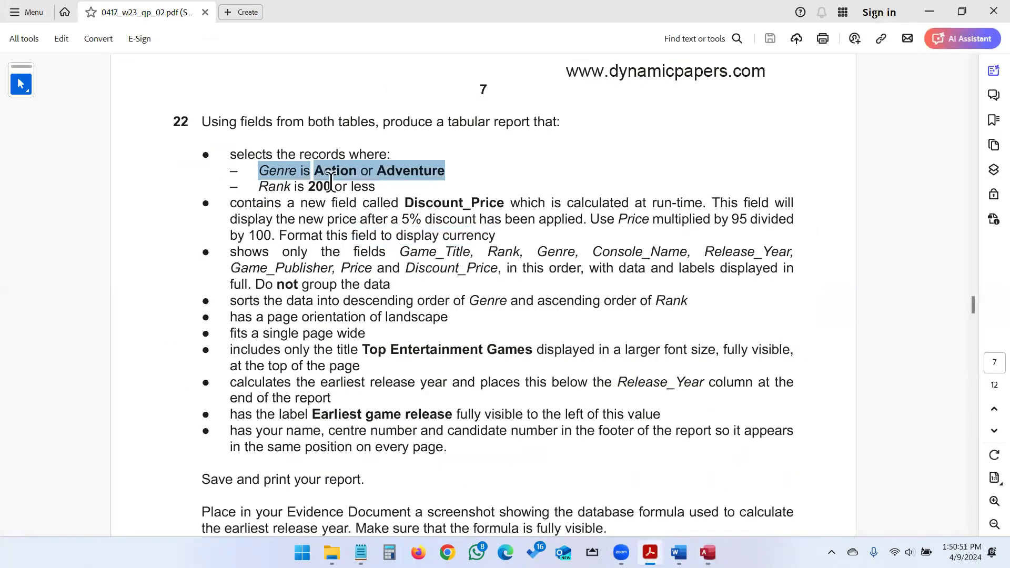
pyautogui.click(708, 553)
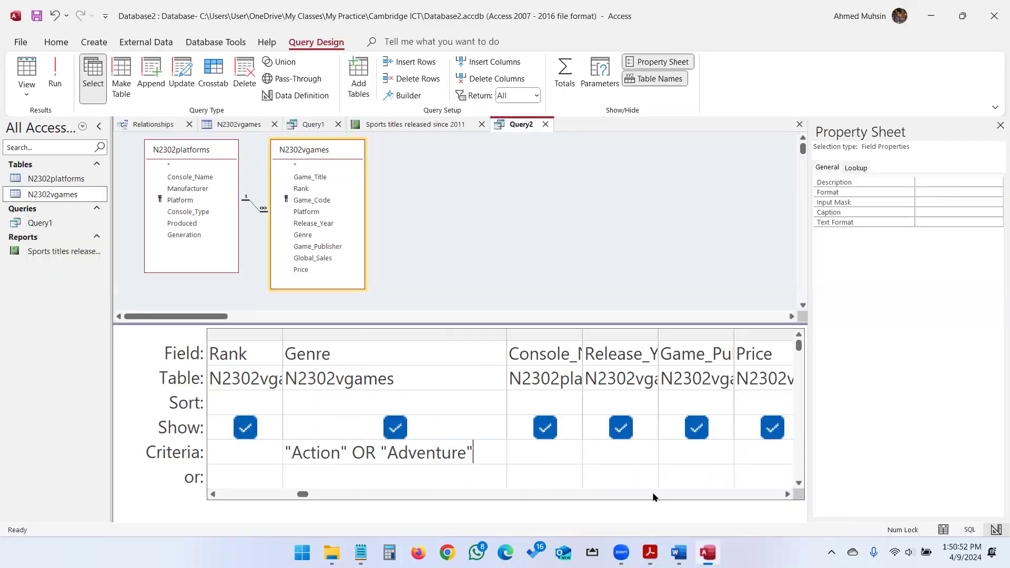
# Enter <=200 as the Rank criteria, recheck the requirements, and run the query.
pyautogui.click(228, 445)
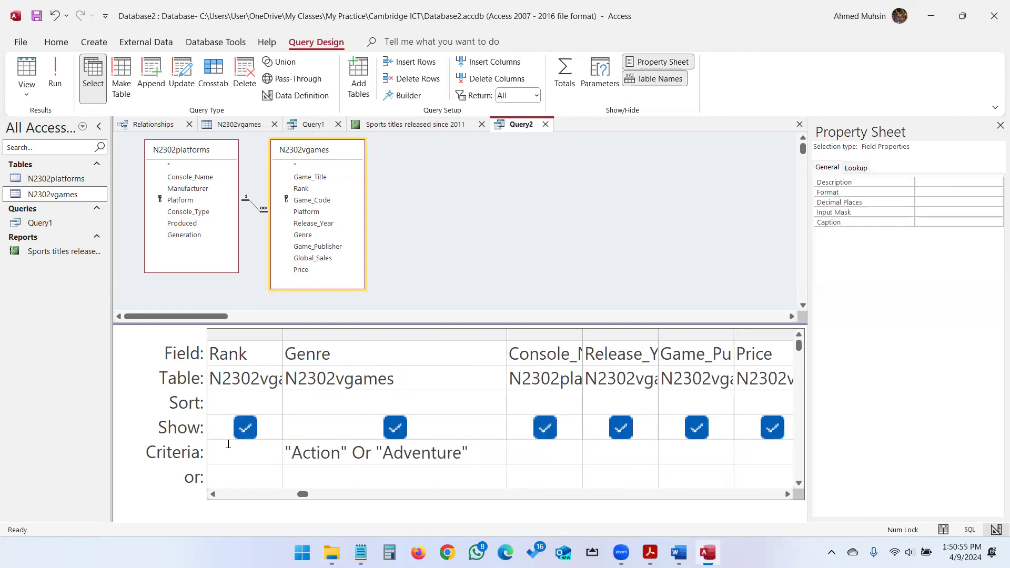
pyautogui.write('<=200')
pyautogui.hotkey('alt', 'Tab')
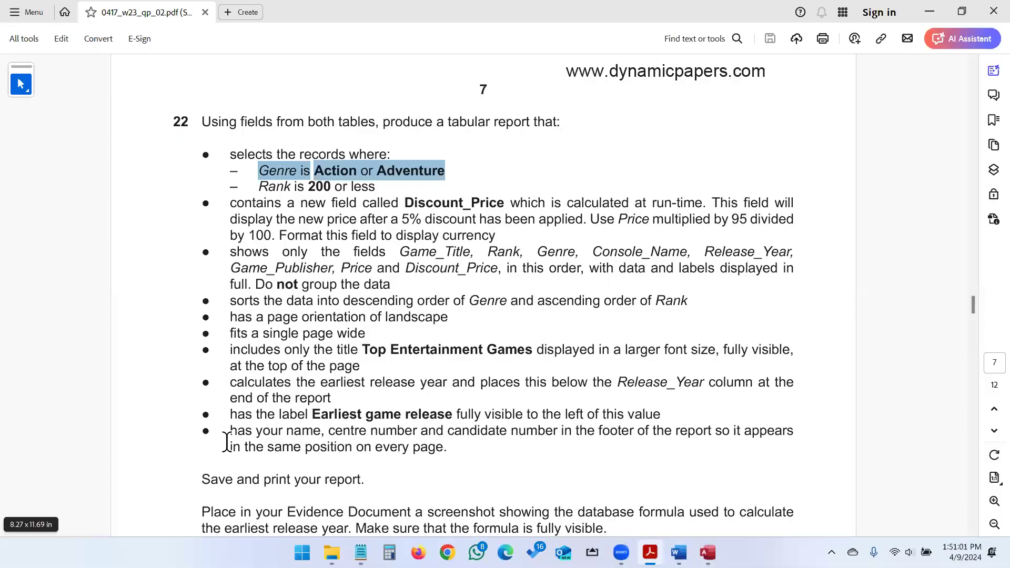
pyautogui.scroll(1, 337, 204)
pyautogui.click(337, 204)
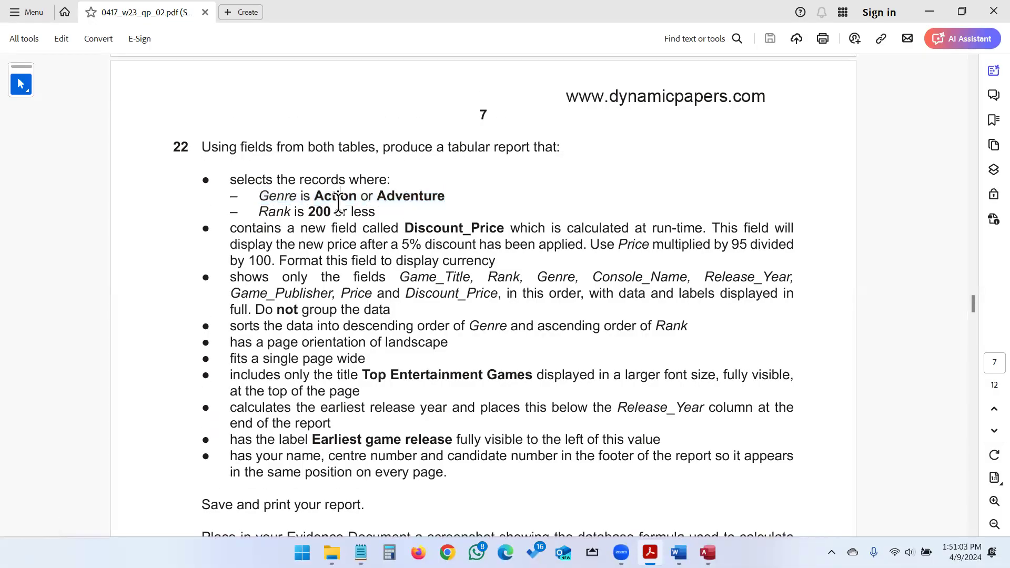
pyautogui.moveTo(230, 229); pyautogui.dragTo(672, 227)
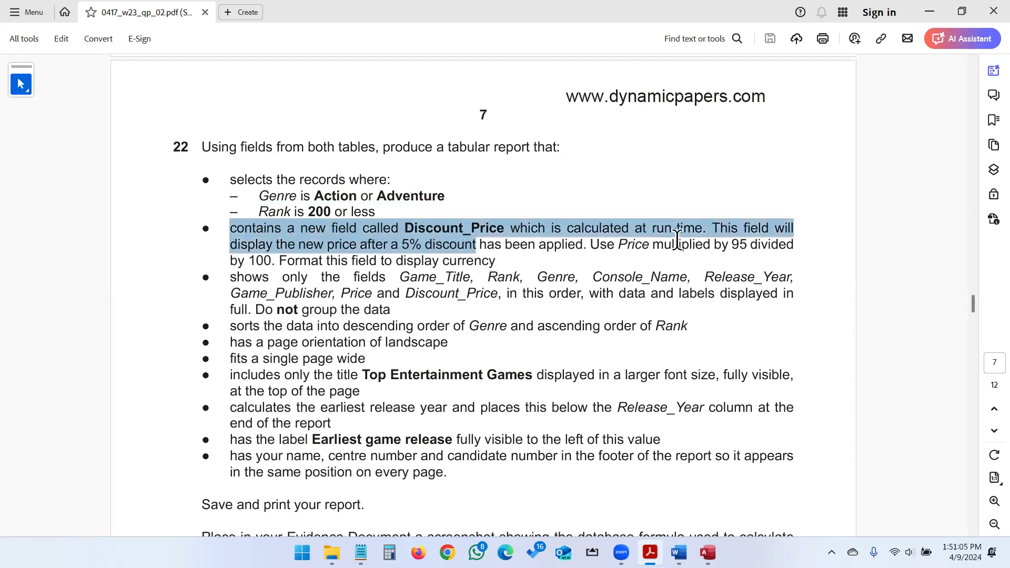
pyautogui.click(657, 237)
pyautogui.moveTo(232, 277); pyautogui.dragTo(754, 290)
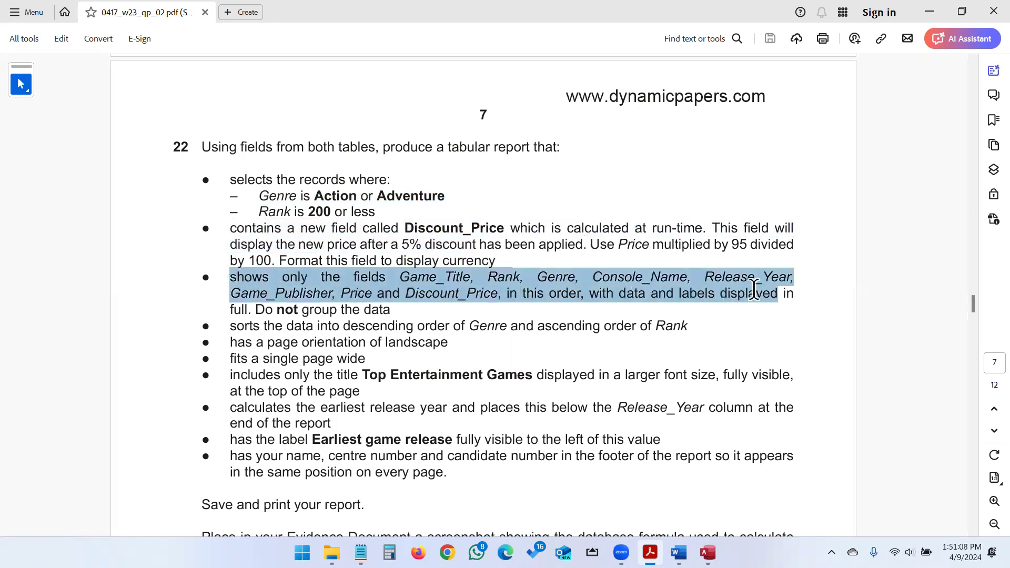
pyautogui.click(277, 309)
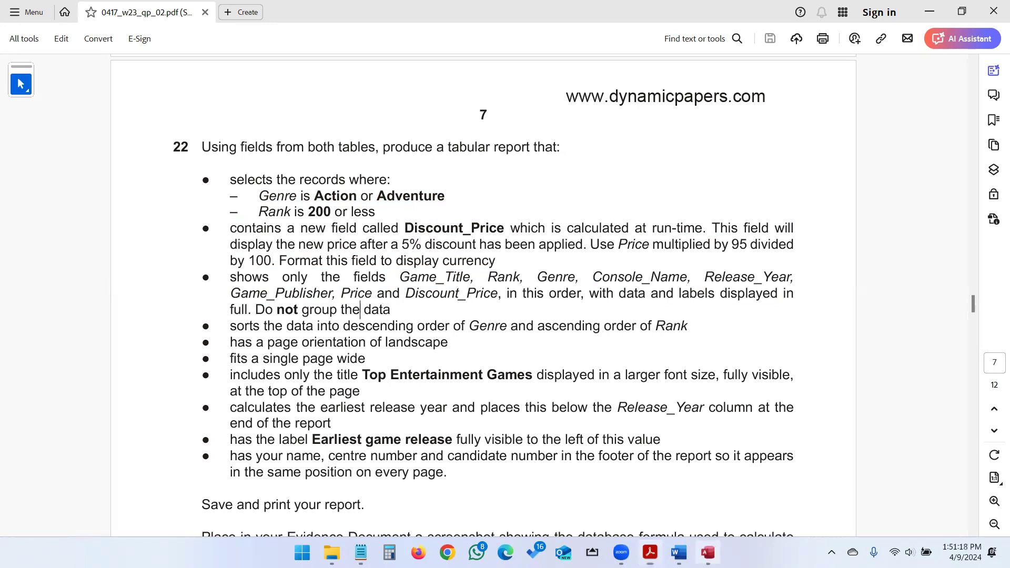
pyautogui.click(708, 553)
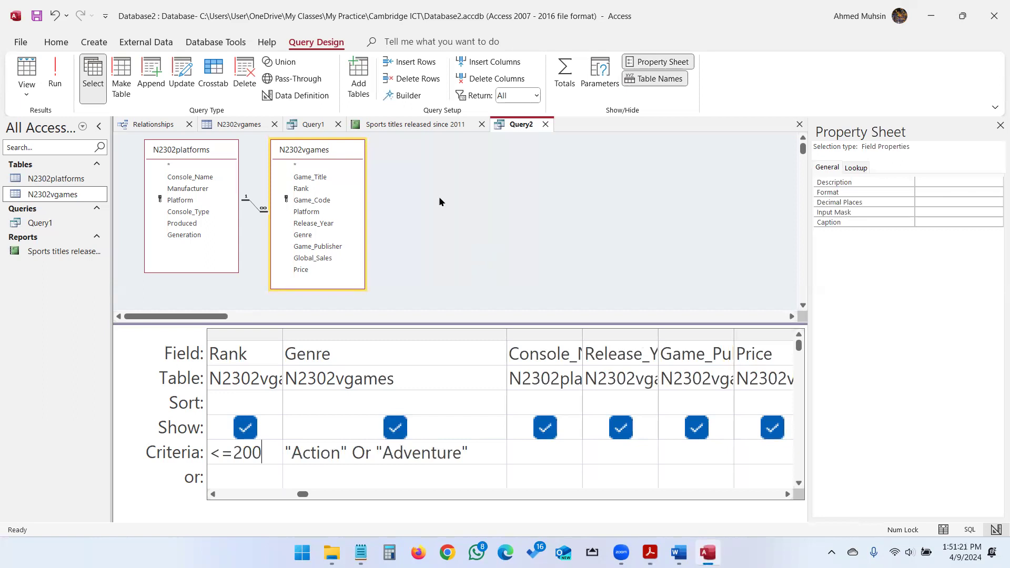
pyautogui.click(58, 82)
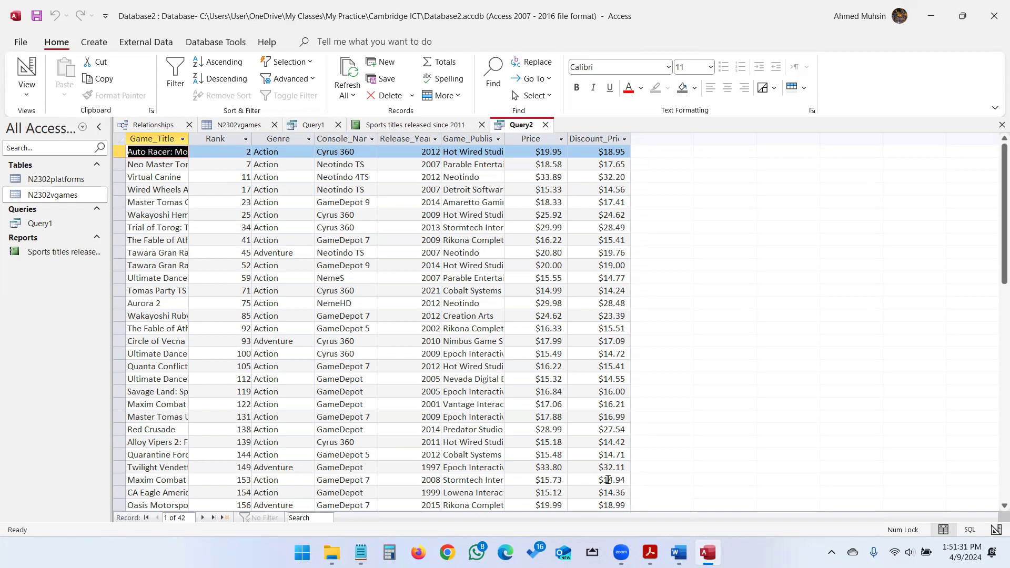
# Sort the query results by Genre descending, Z to A.
pyautogui.click(650, 552)
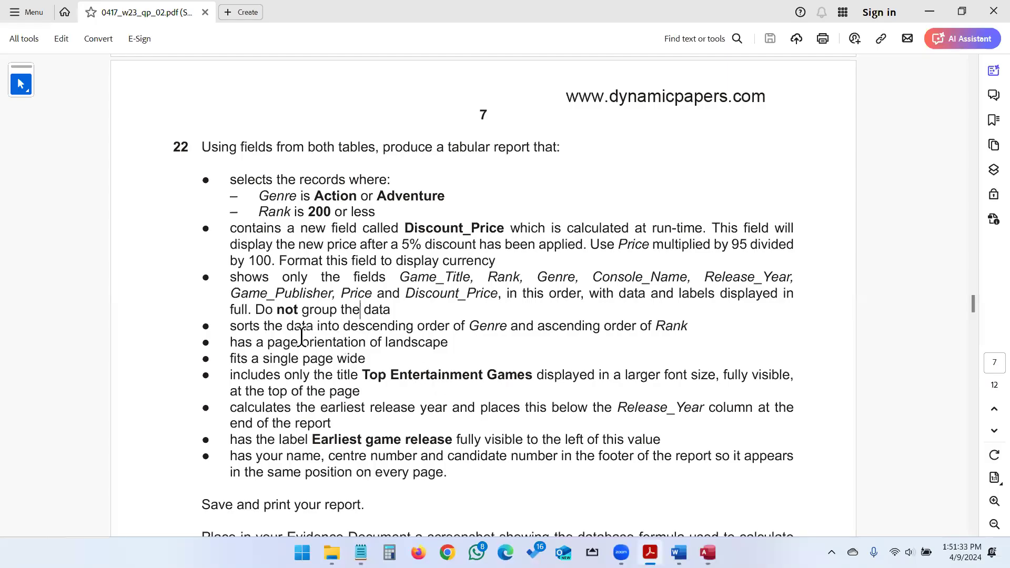
pyautogui.moveTo(230, 326); pyautogui.dragTo(701, 330)
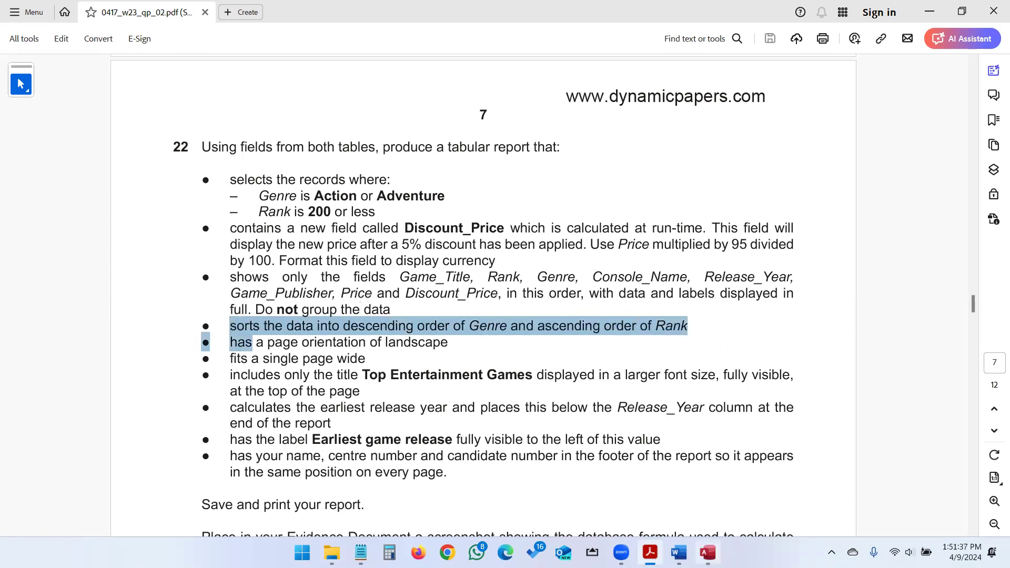
pyautogui.click(708, 552)
pyautogui.click(308, 139)
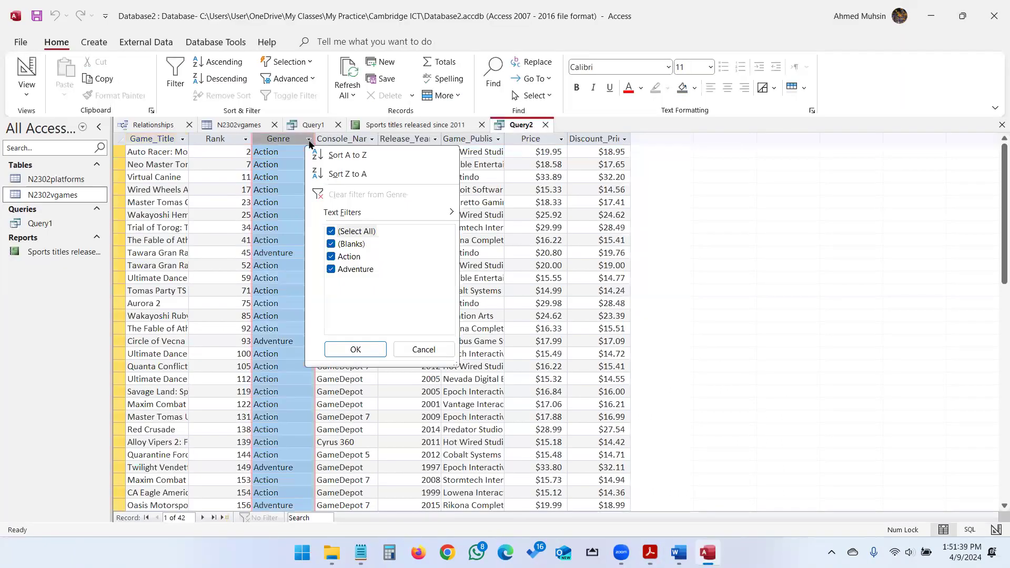
pyautogui.click(329, 174)
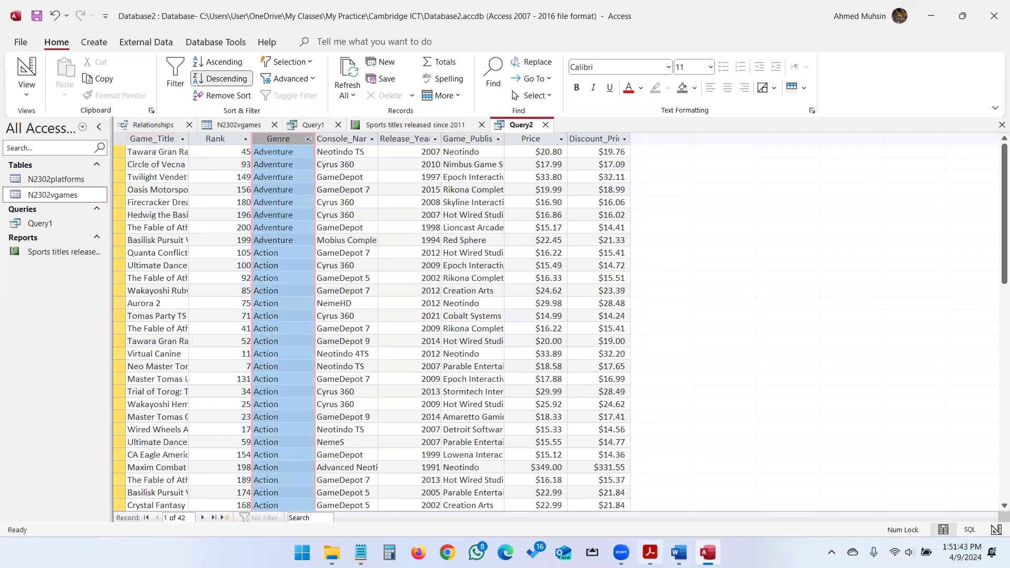
# Sort the results by Rank ascending, smallest to largest.
pyautogui.click(650, 552)
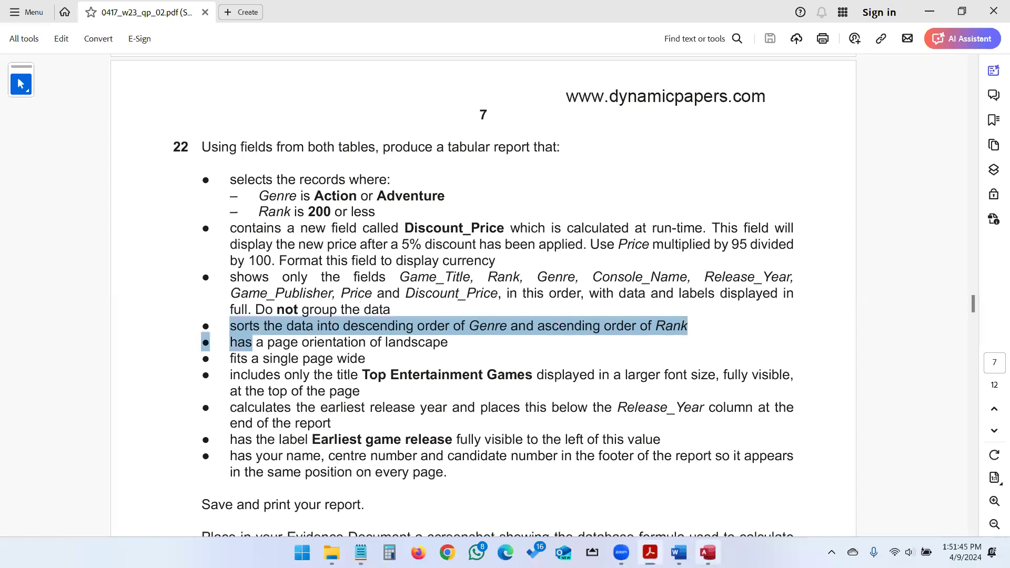
pyautogui.click(708, 552)
pyautogui.click(245, 140)
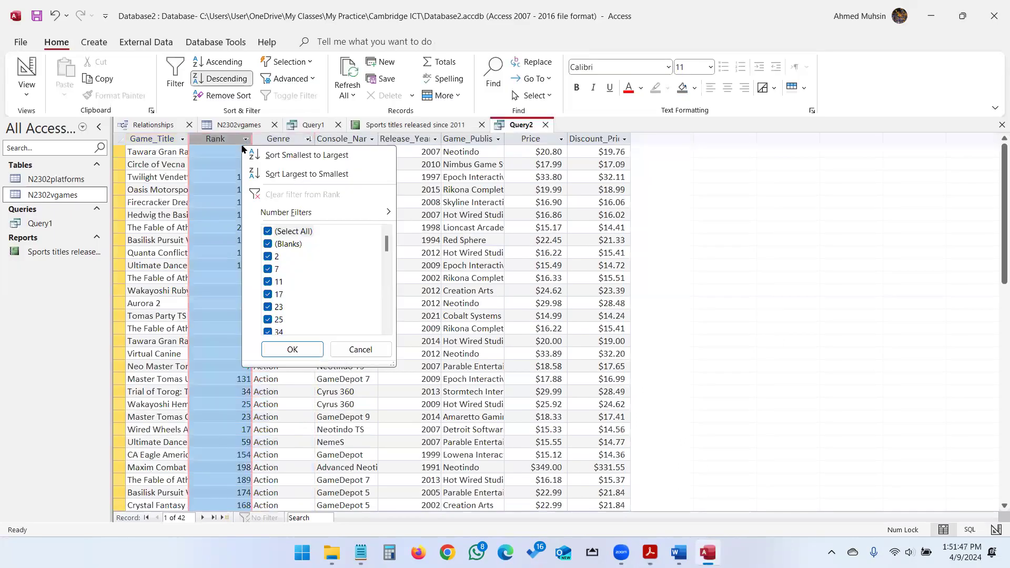
pyautogui.click(281, 155)
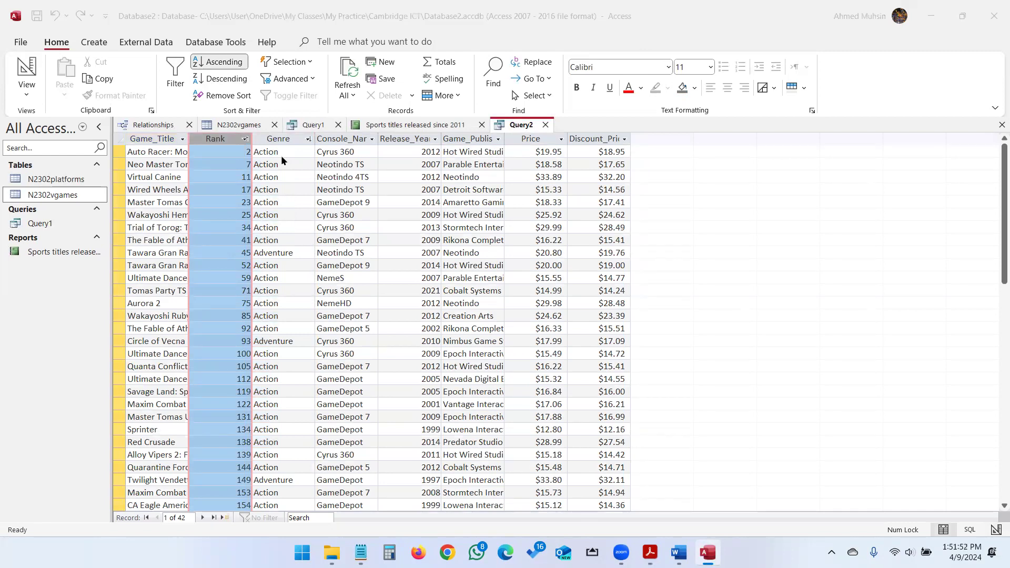
pyautogui.hotkey('alt', 'Tab')
pyautogui.scroll(-1, 400, 343)
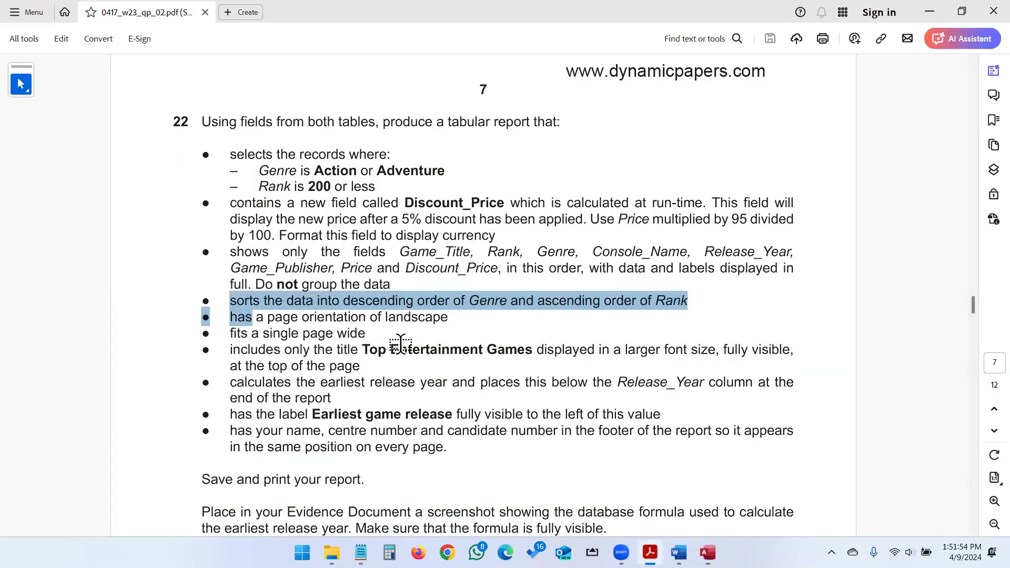
pyautogui.hotkey('alt', 'Tab')
# Start the Report Wizard, save Query2, and include all of its fields.
pyautogui.click(94, 42)
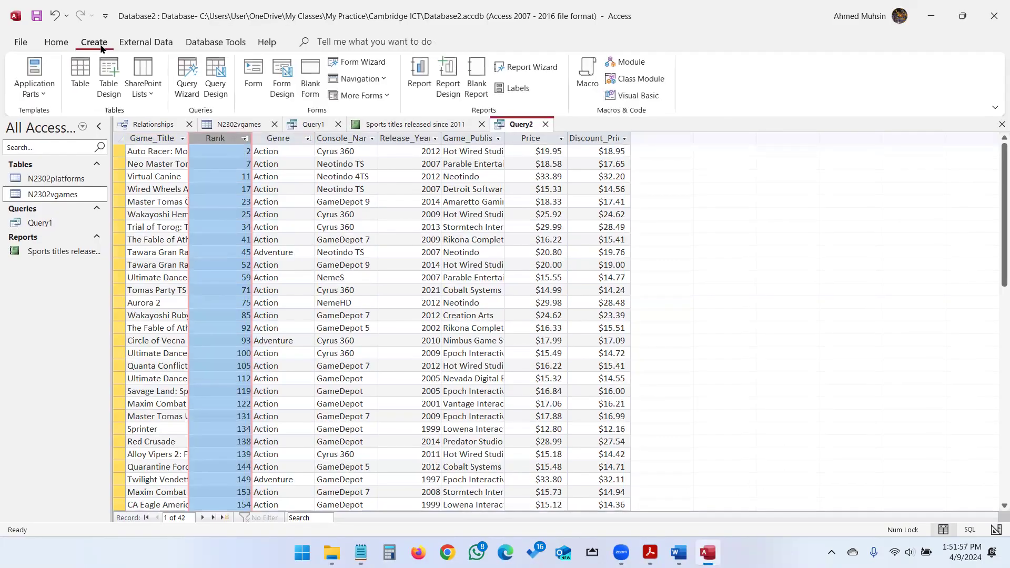
pyautogui.click(536, 73)
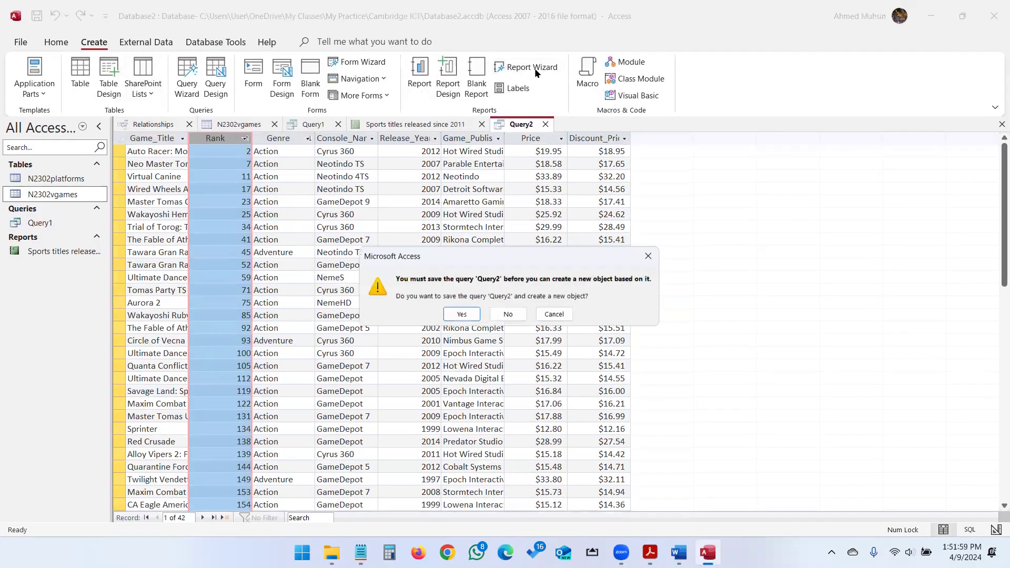
pyautogui.click(460, 316)
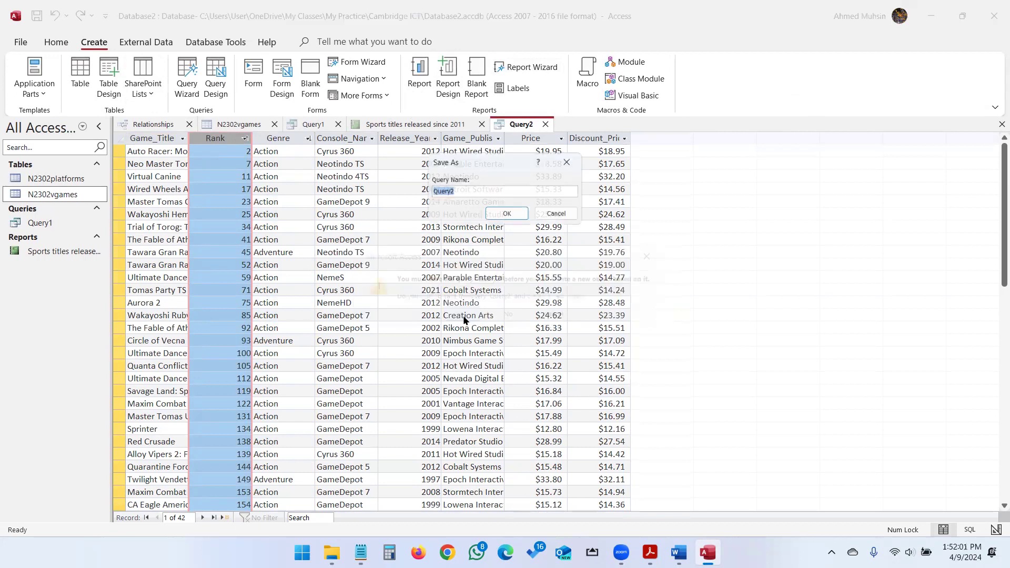
pyautogui.click(507, 214)
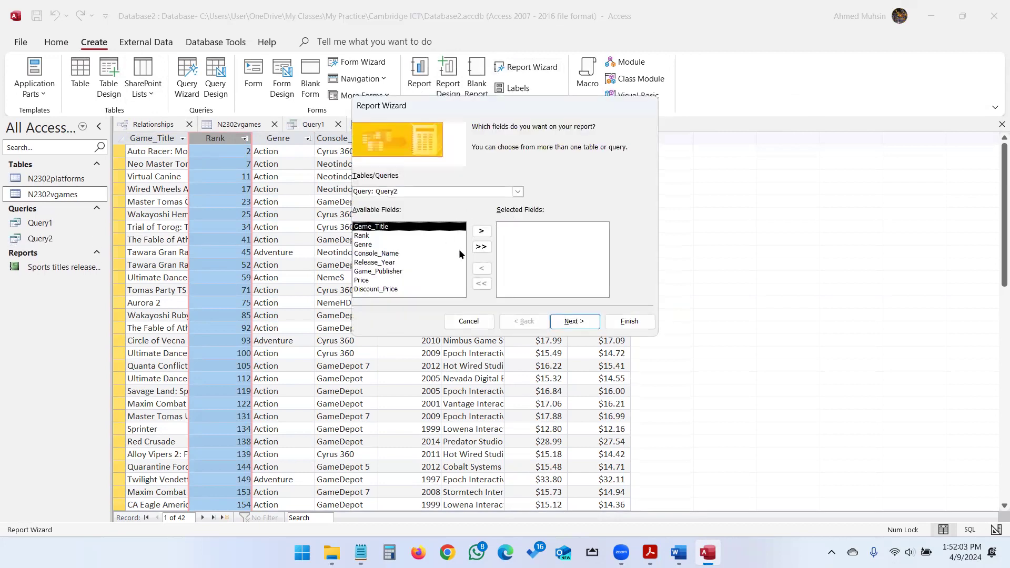
pyautogui.click(481, 246)
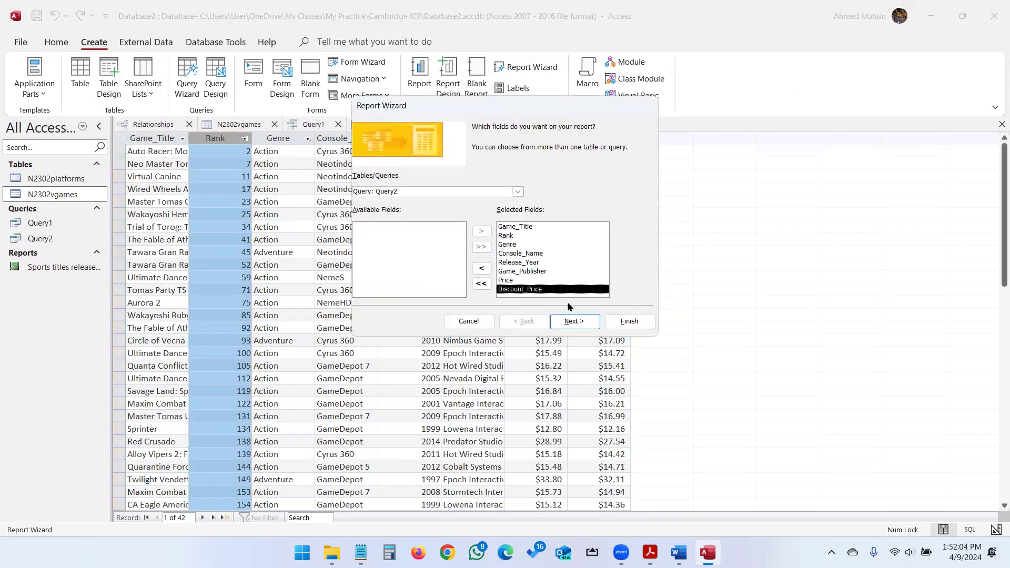
pyautogui.click(572, 322)
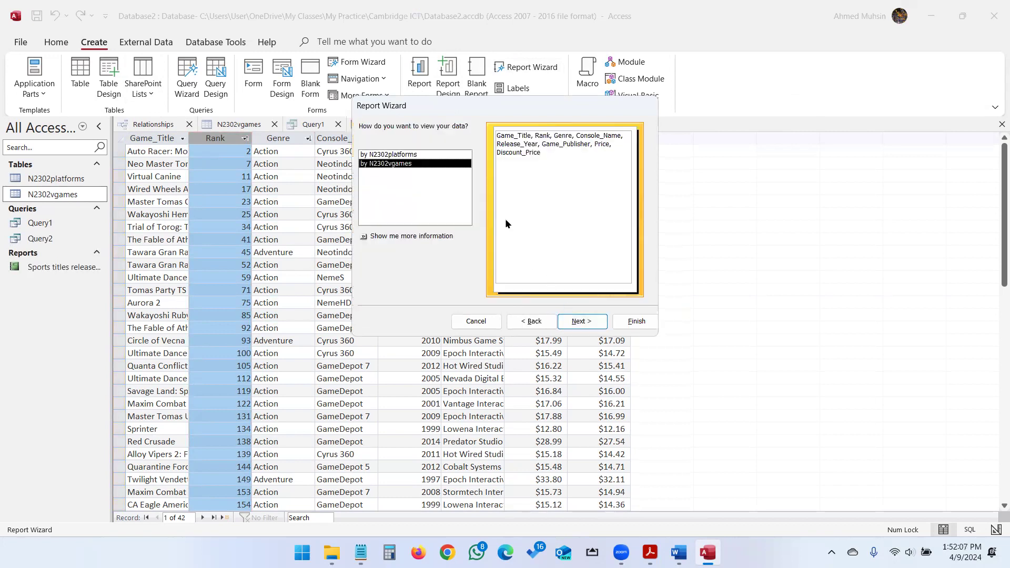
pyautogui.click(597, 326)
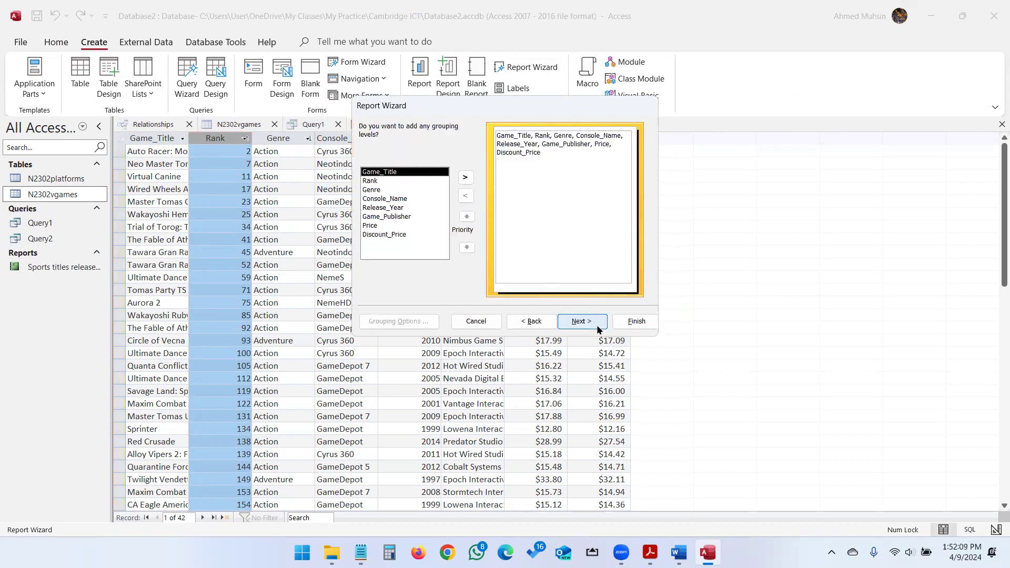
# Continue the wizard with no grouping levels and no sort order.
pyautogui.hotkey('alt', 'Tab')
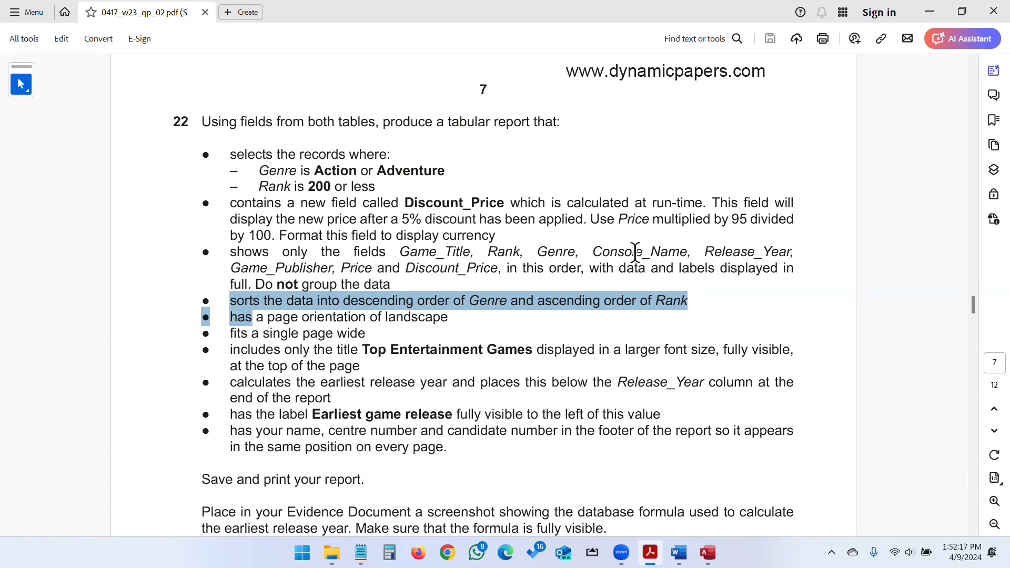
pyautogui.moveTo(257, 284); pyautogui.dragTo(388, 286)
pyautogui.hotkey('alt', 'Tab')
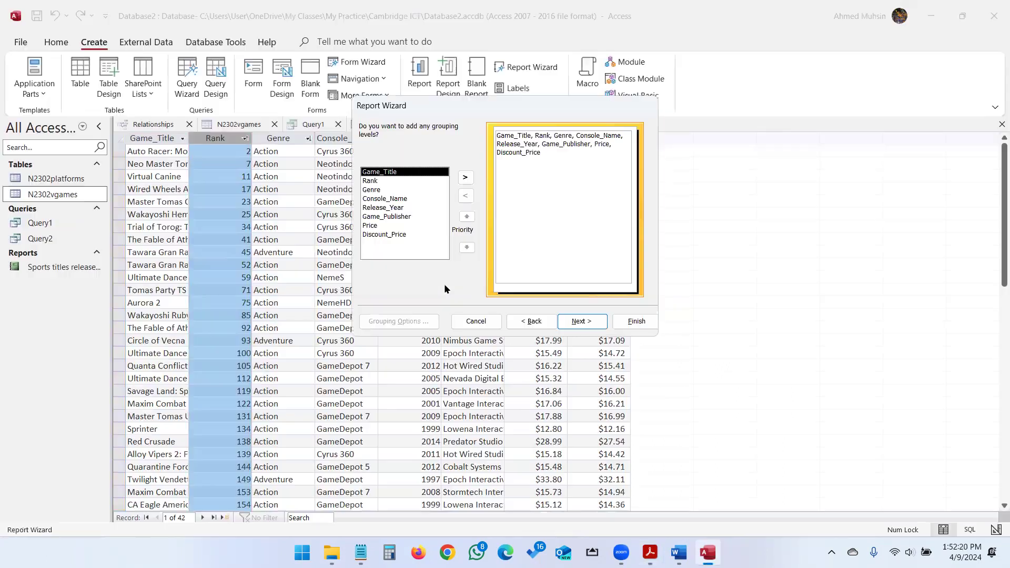
pyautogui.click(591, 322)
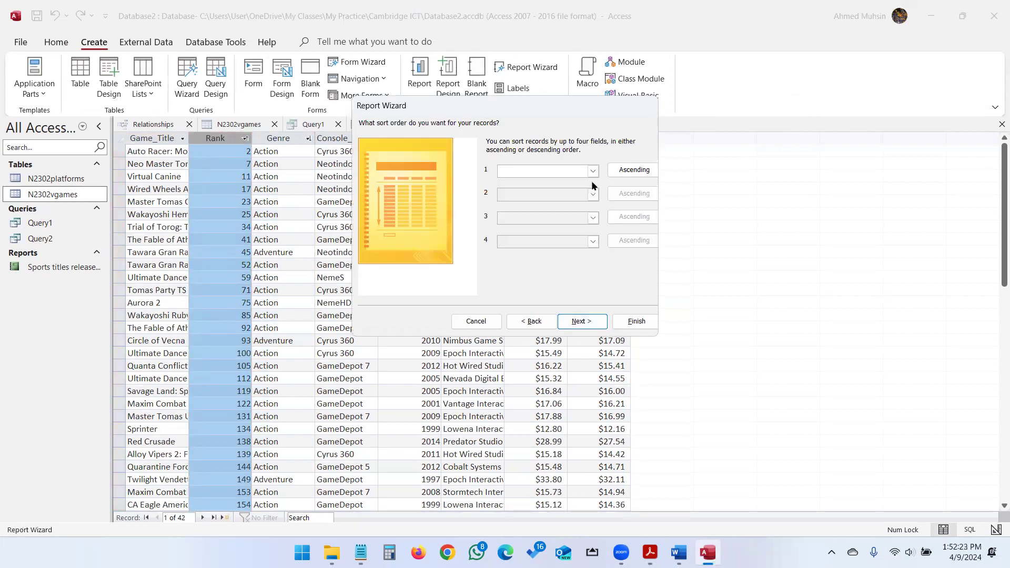
pyautogui.click(583, 321)
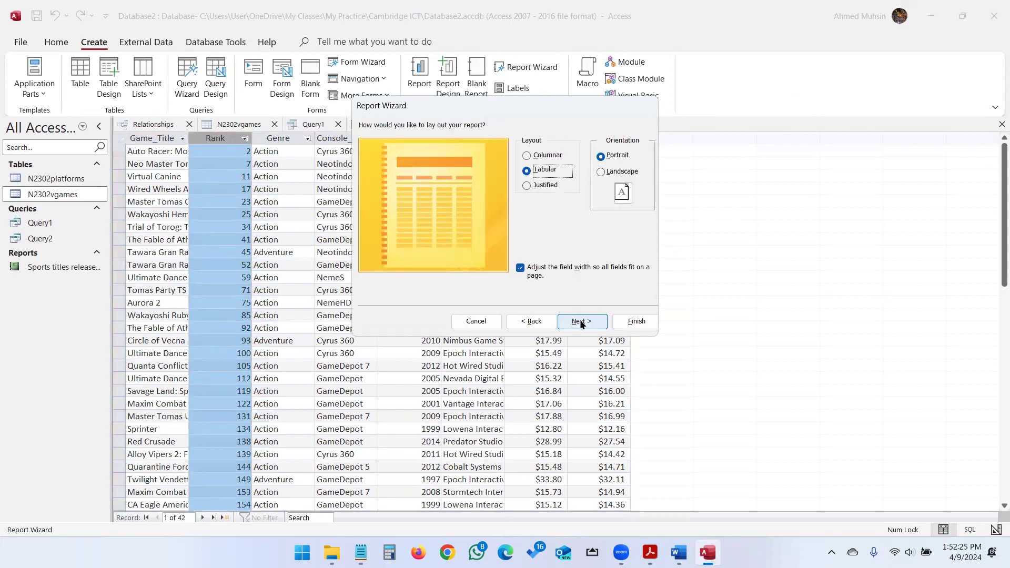
# Choose a Tabular layout with Landscape orientation for the report.
pyautogui.hotkey('alt', 'Tab')
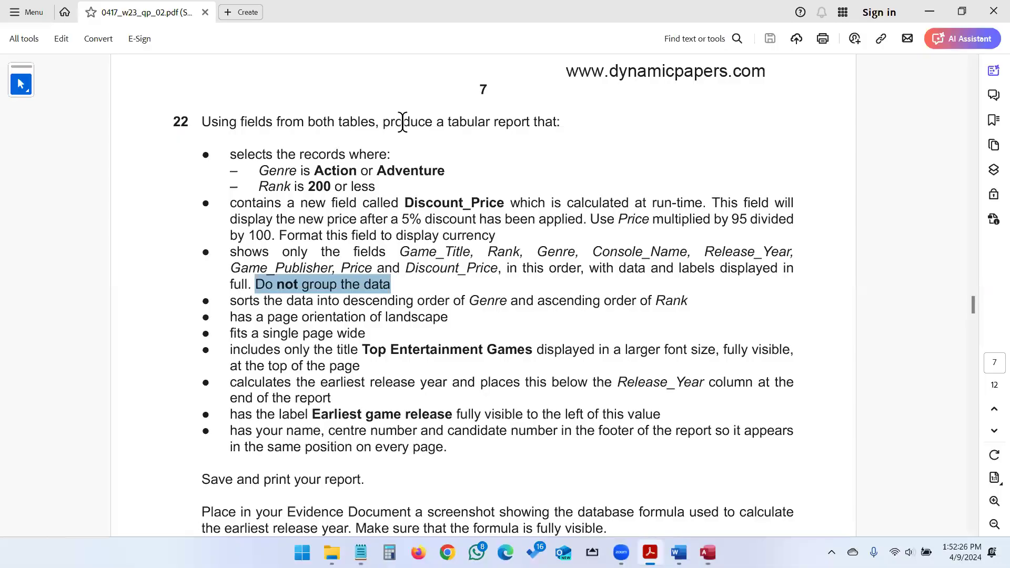
pyautogui.doubleClick(477, 126)
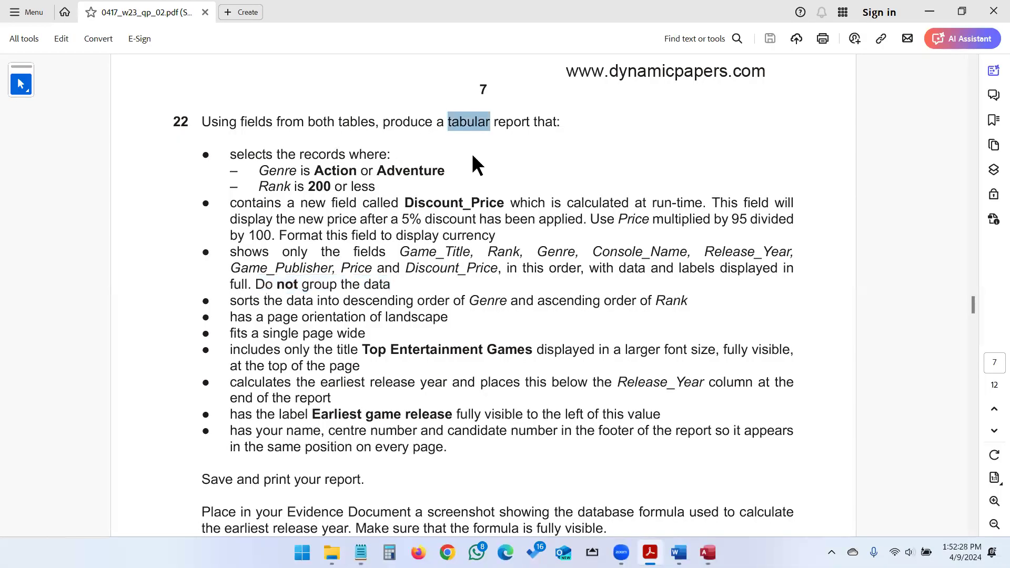
pyautogui.click(397, 317)
pyautogui.moveTo(397, 317); pyautogui.dragTo(469, 318)
pyautogui.click(445, 318)
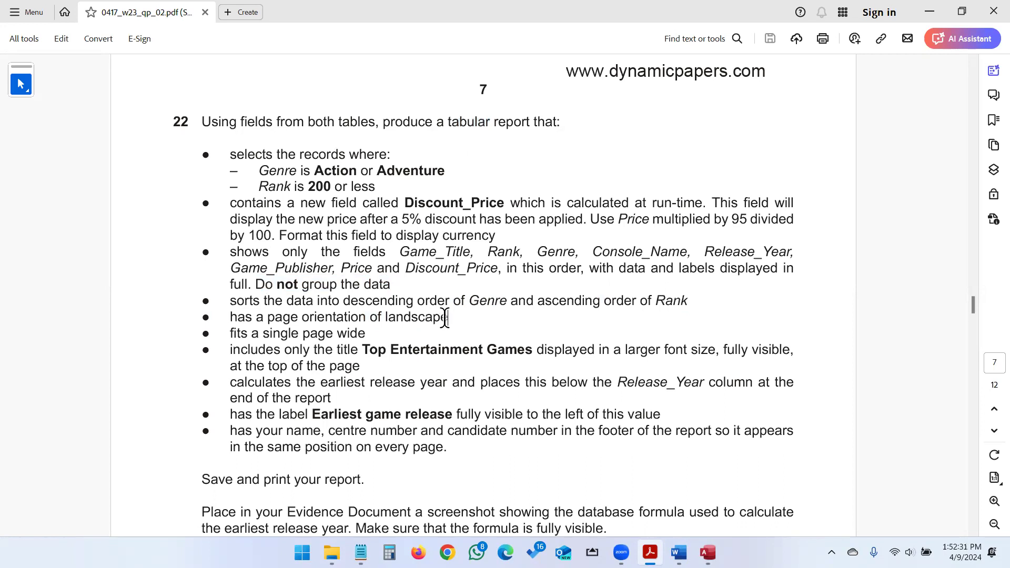
pyautogui.hotkey('alt', 'Tab')
pyautogui.click(555, 170)
pyautogui.click(611, 173)
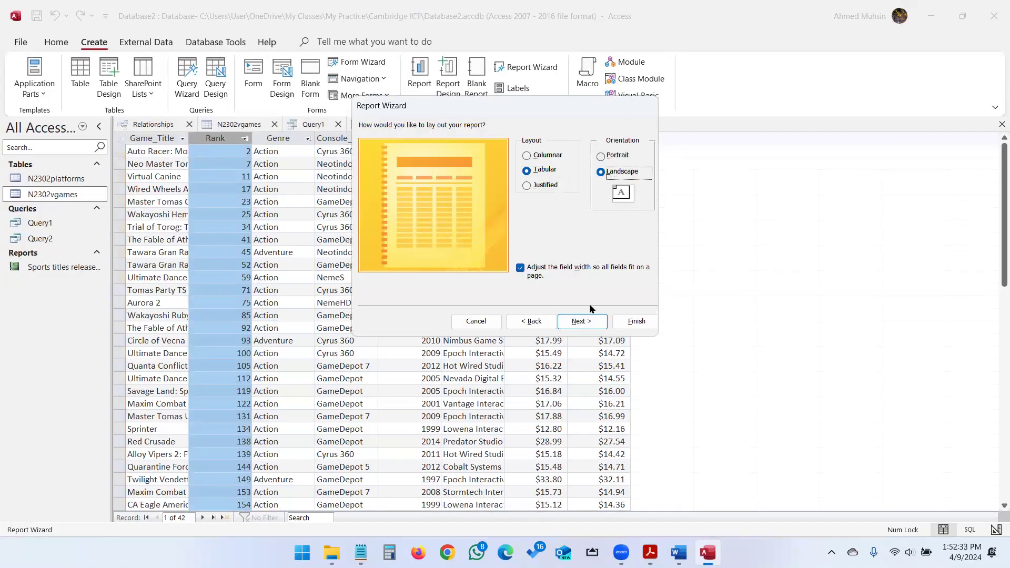
pyautogui.click(587, 316)
# Title the report 'Top Entertainment Games' and finish the wizard.
pyautogui.hotkey('alt', 'Tab')
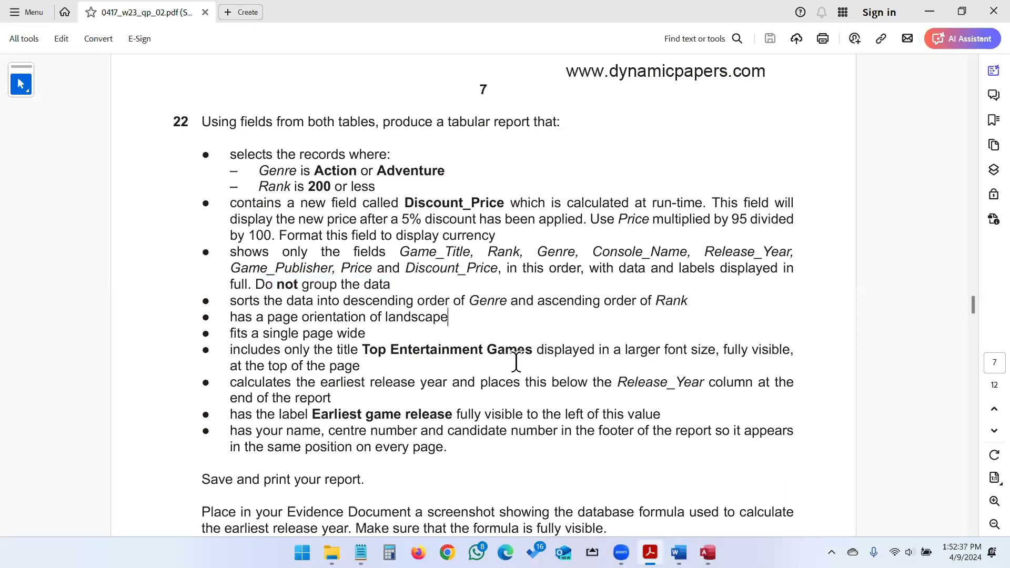
pyautogui.hotkey('alt', 'Tab')
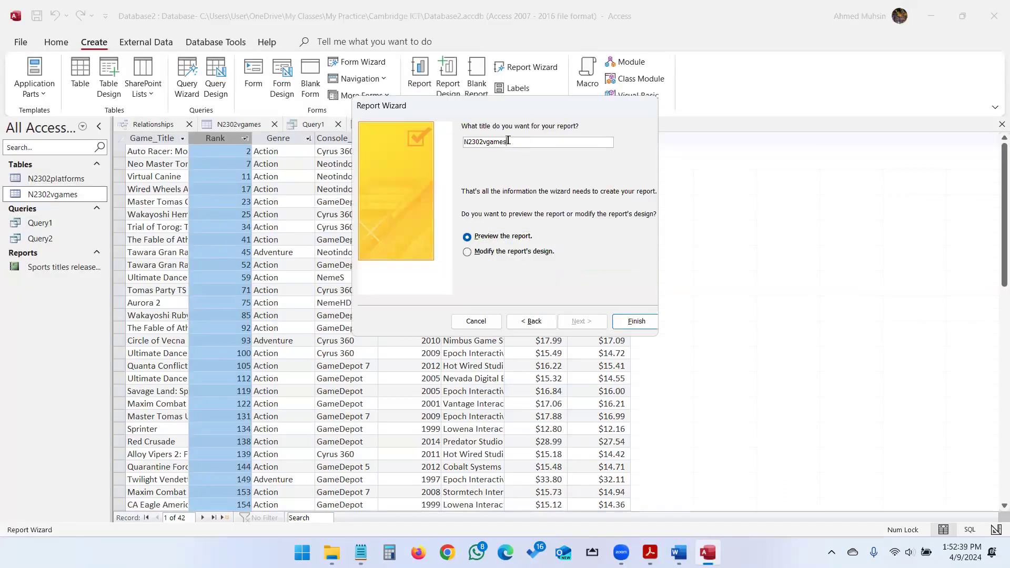
pyautogui.moveTo(511, 141); pyautogui.dragTo(431, 141)
pyautogui.write('Top Entertainment Games')
pyautogui.click(644, 319)
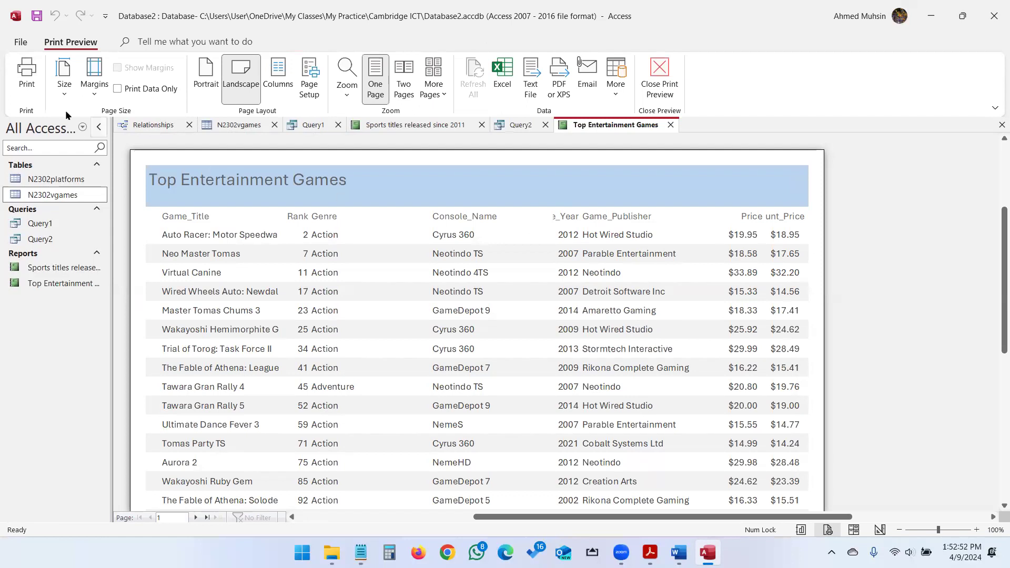
# Switch the report to Layout View and narrow the Genre column to about 1.05 inches.
pyautogui.click(660, 79)
pyautogui.click(31, 94)
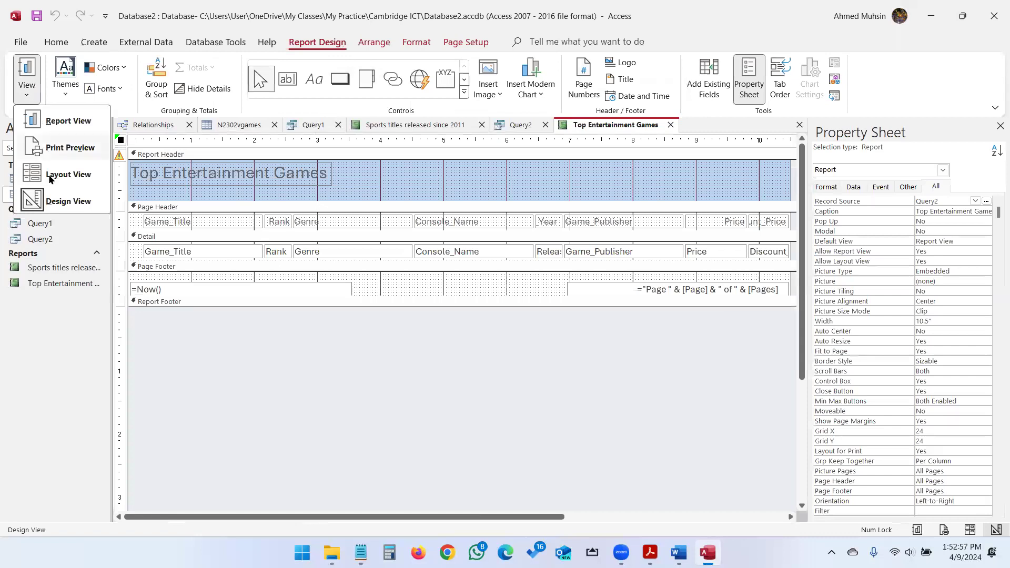
pyautogui.click(47, 173)
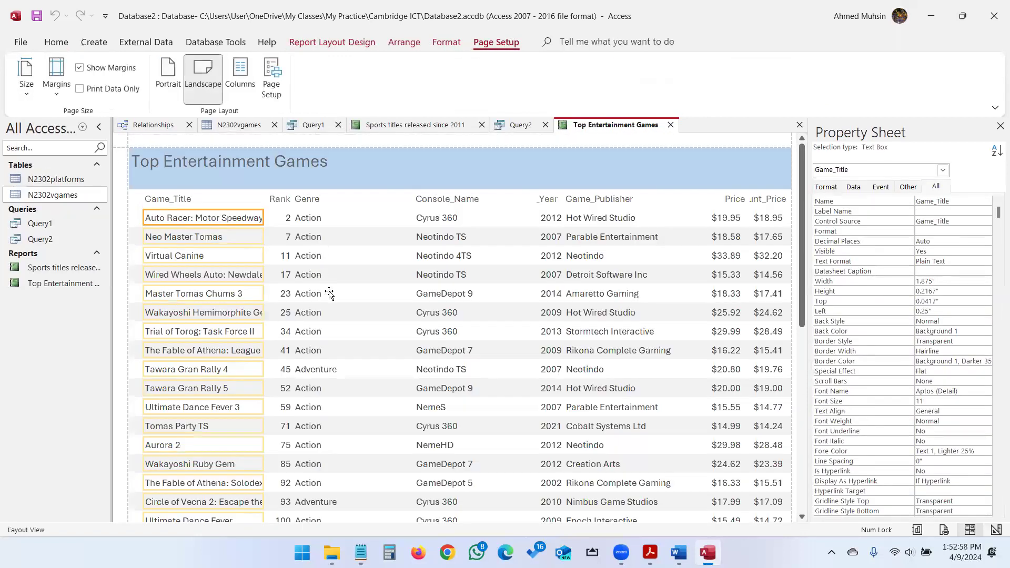
pyautogui.click(328, 303)
pyautogui.click(333, 237)
pyautogui.click(332, 200)
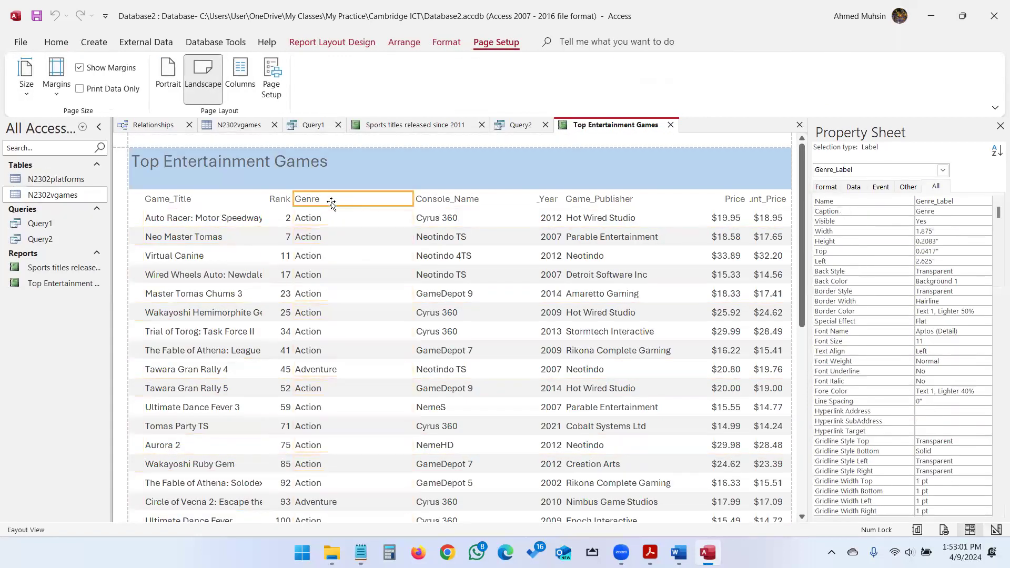
pyautogui.moveTo(413, 198); pyautogui.dragTo(349, 200)
pyautogui.click(315, 204)
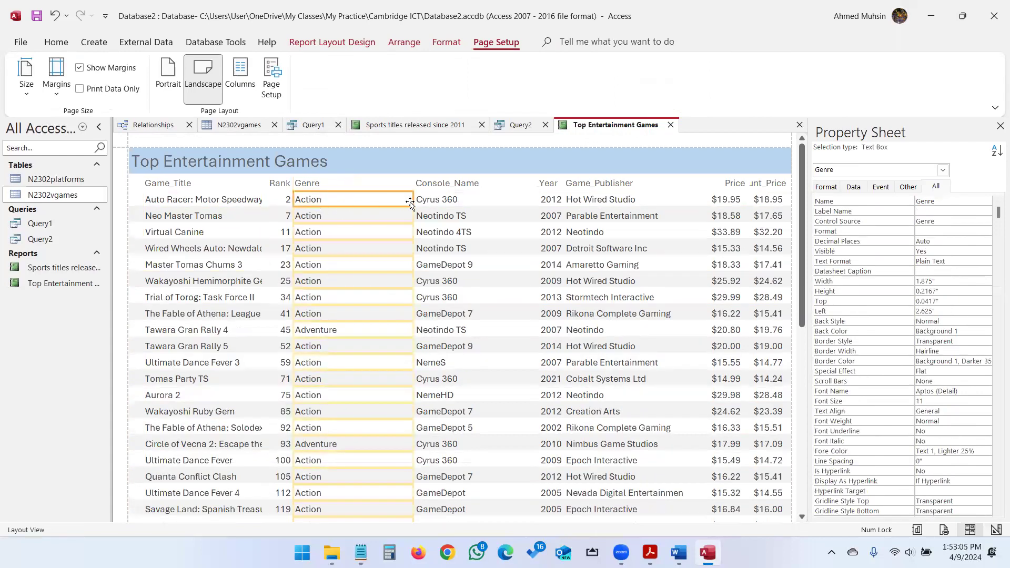
pyautogui.moveTo(412, 200); pyautogui.dragTo(361, 201)
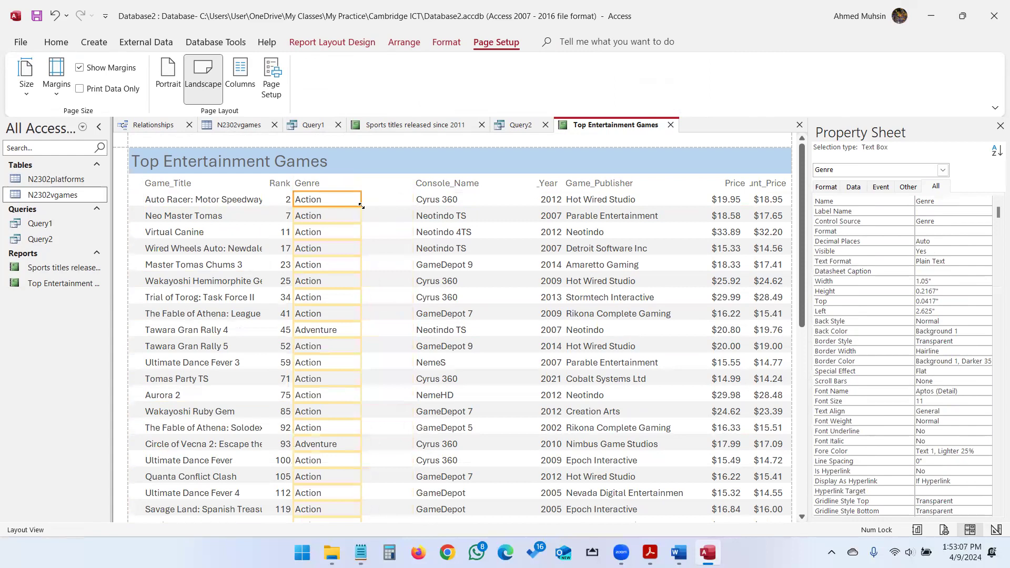
# Shift Console_Name and Release_Year left and widen the Release_Year heading to show fully.
pyautogui.click(439, 185)
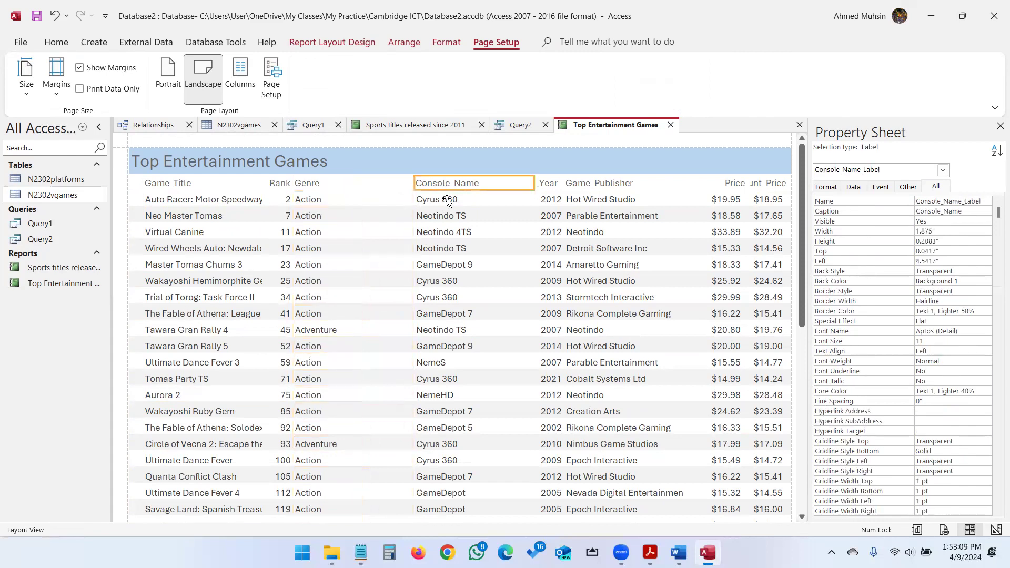
pyautogui.keyDown('shift'); pyautogui.click(447, 200); pyautogui.keyUp('shift')
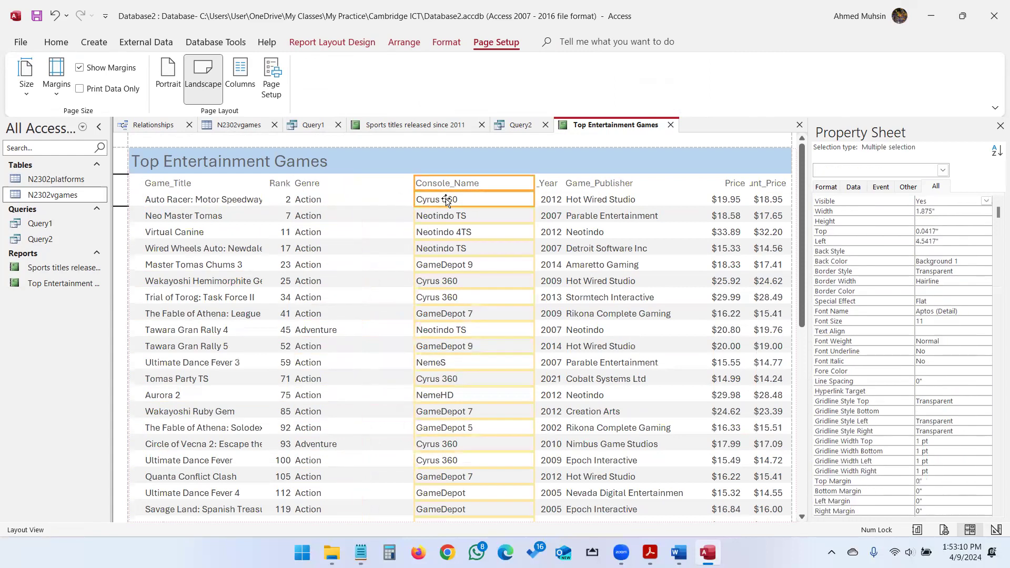
pyautogui.press('Left')
pyautogui.press('Left')
pyautogui.press('Left')
pyautogui.press('Left')
pyautogui.press('Left')
pyautogui.press('Left')
pyautogui.press('Left')
pyautogui.press('Left')
pyautogui.press('Left')
pyautogui.press('Left')
pyautogui.press('Left')
pyautogui.press('Left')
pyautogui.press('Left')
pyautogui.press('Left')
pyautogui.press('Left')
pyautogui.press('Left')
pyautogui.press('Left')
pyautogui.press('Left')
pyautogui.press('Left')
pyautogui.press('Left')
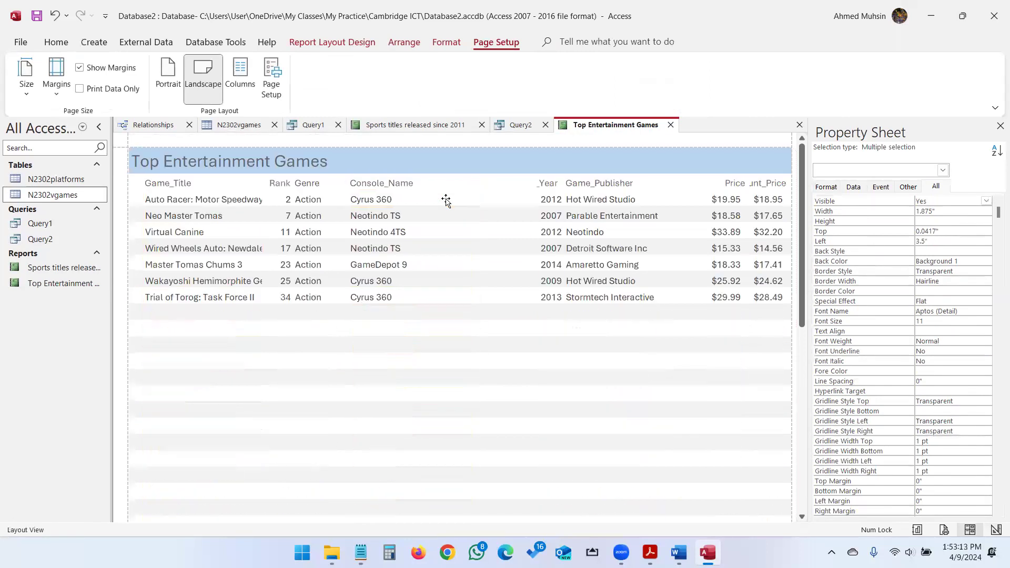
pyautogui.click(542, 182)
pyautogui.moveTo(535, 181); pyautogui.dragTo(496, 182)
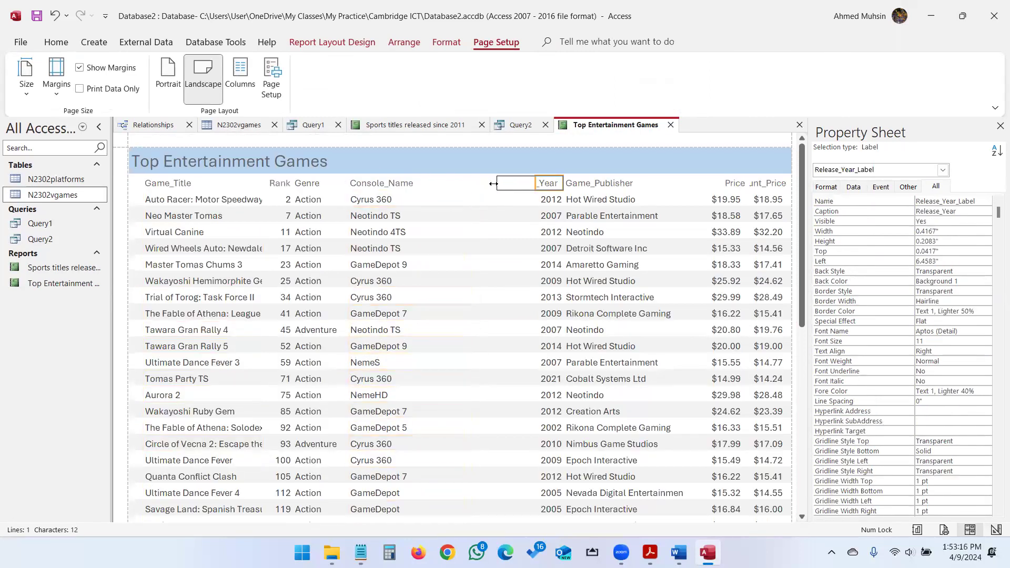
pyautogui.keyDown('shift'); pyautogui.click(543, 199); pyautogui.keyUp('shift')
pyautogui.press('Left')
pyautogui.press('Left')
pyautogui.press('Left')
pyautogui.press('Left')
pyautogui.press('Left')
pyautogui.press('Left')
pyautogui.press('Left')
pyautogui.press('Left')
pyautogui.press('Left')
pyautogui.press('Left')
pyautogui.press('Left')
pyautogui.press('Left')
pyautogui.press('Left')
pyautogui.press('Left')
pyautogui.press('Left')
pyautogui.press('Left')
pyautogui.press('Left')
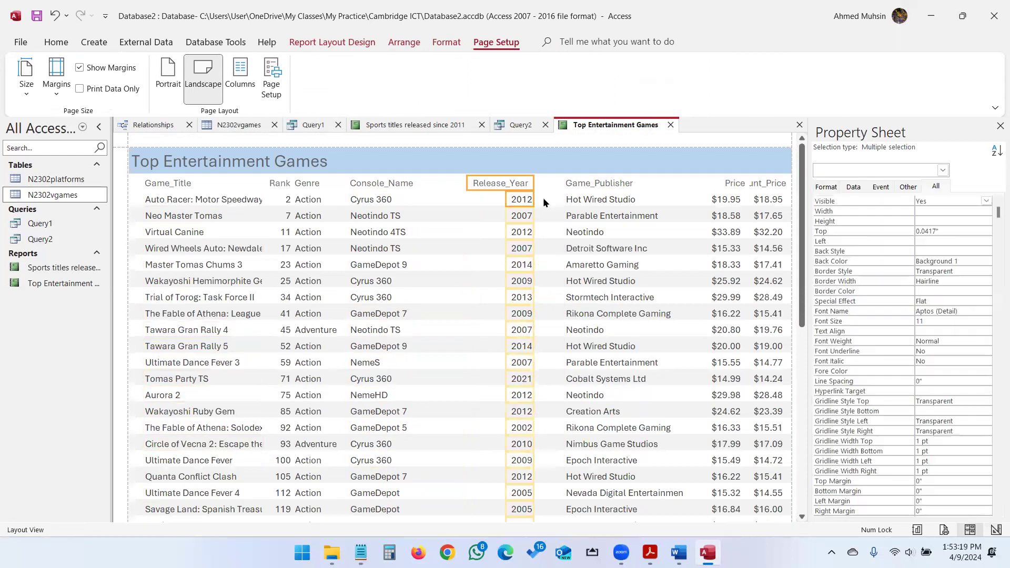
pyautogui.press('Left')
pyautogui.press('Left')
pyautogui.press('Left')
pyautogui.press('Left')
pyautogui.press('Left')
pyautogui.press('Left')
pyautogui.press('Left')
pyautogui.press('Left')
pyautogui.press('Left')
pyautogui.press('Left')
pyautogui.press('Left')
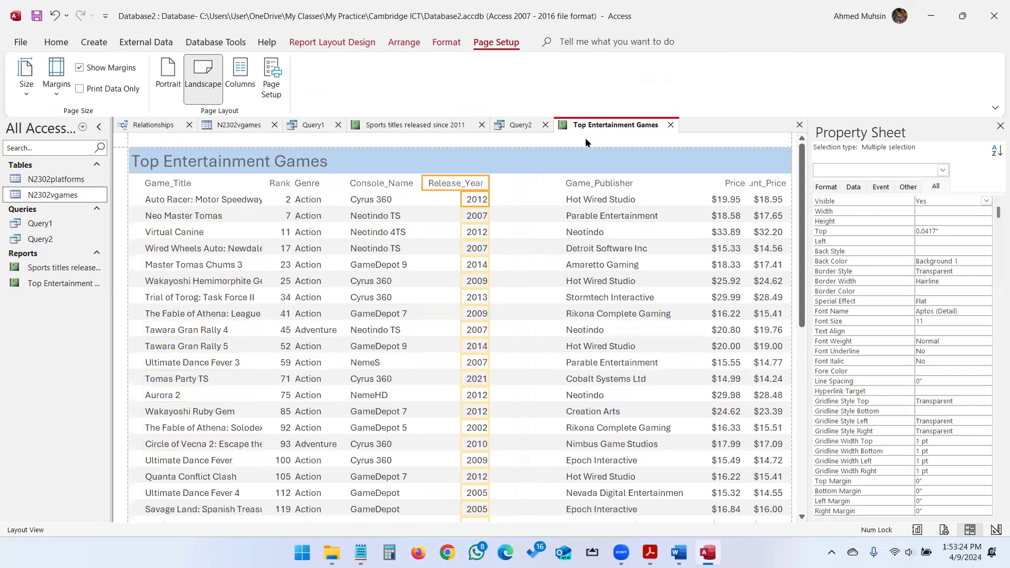
# Move the Game_Publisher heading and values three steps to the left.
pyautogui.click(619, 179)
pyautogui.click(615, 209)
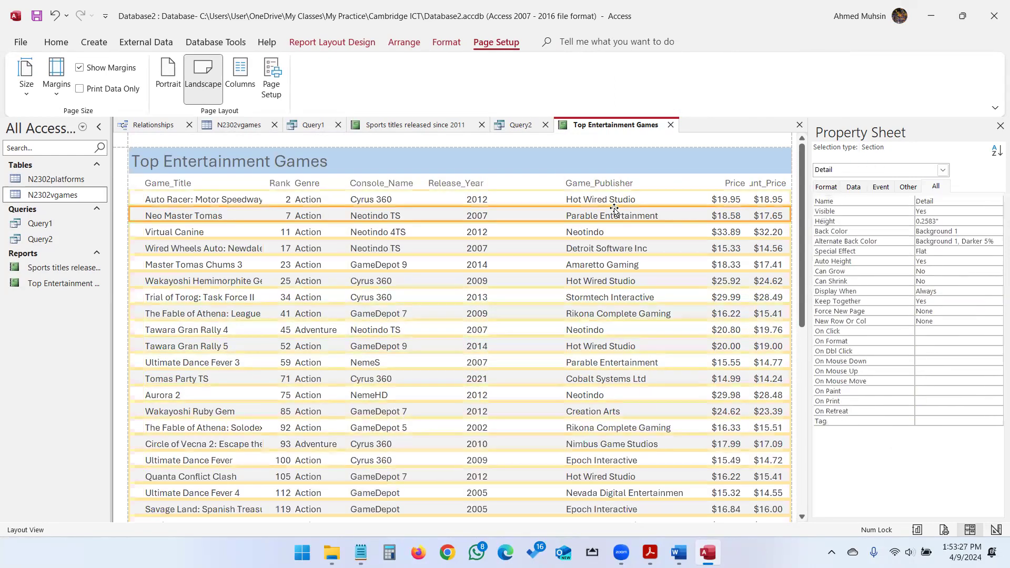
pyautogui.click(619, 184)
pyautogui.keyDown('shift'); pyautogui.click(615, 200); pyautogui.keyUp('shift')
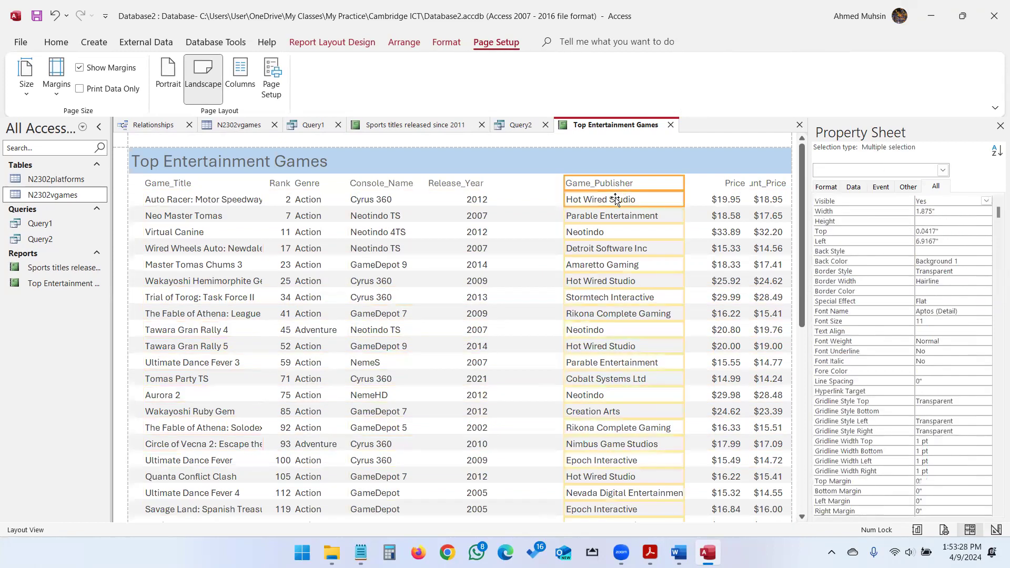
pyautogui.press('Left')
pyautogui.press('Left')
pyautogui.press('Left')
pyautogui.press('Left')
pyautogui.press('Left')
pyautogui.press('Left')
pyautogui.press('Left')
pyautogui.press('Left')
pyautogui.press('Left')
pyautogui.press('Left')
pyautogui.press('Left')
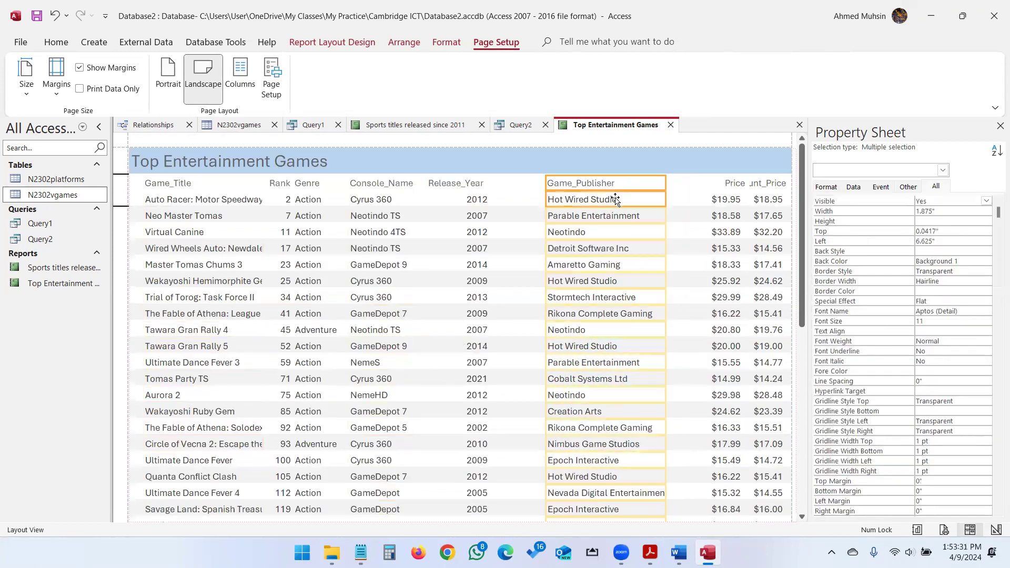
pyautogui.press('Left')
pyautogui.press('Left')
pyautogui.press('Left')
pyautogui.press('Left')
pyautogui.press('Left')
pyautogui.press('Left')
pyautogui.press('Left')
pyautogui.press('Left')
pyautogui.press('Left')
pyautogui.press('Left')
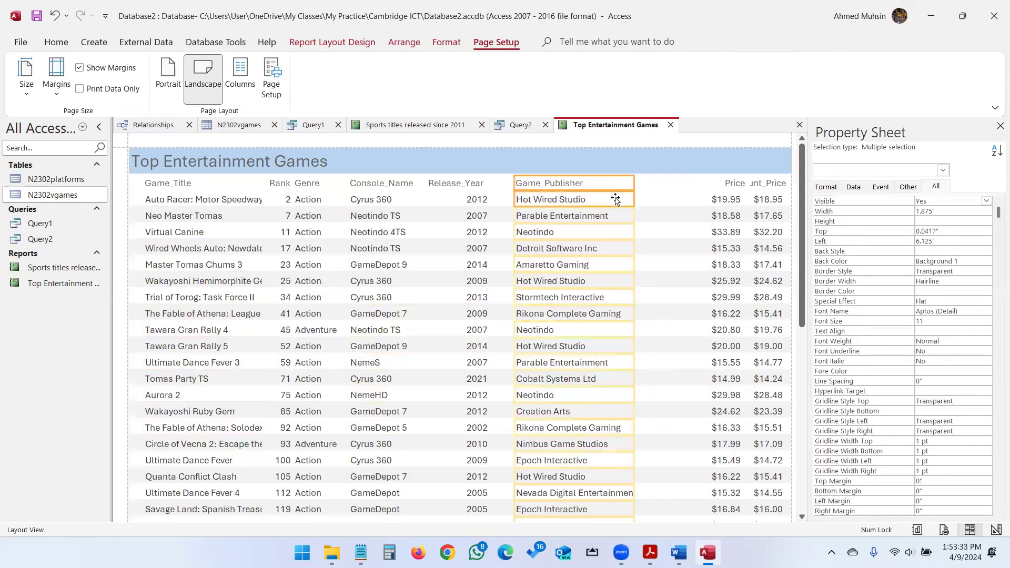
pyautogui.press('Left')
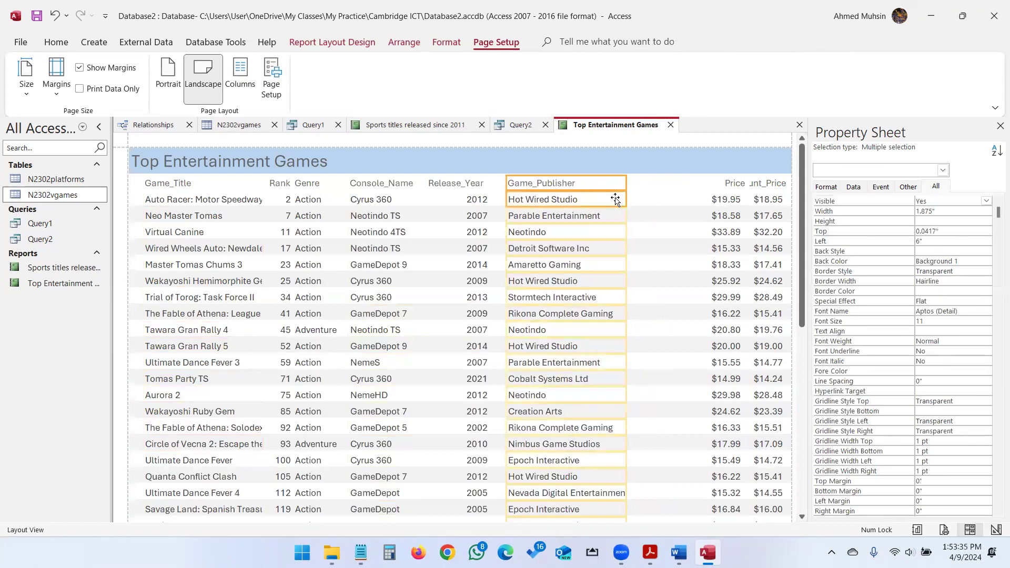
# Widen the Price heading and move the Price column two steps left.
pyautogui.click(739, 187)
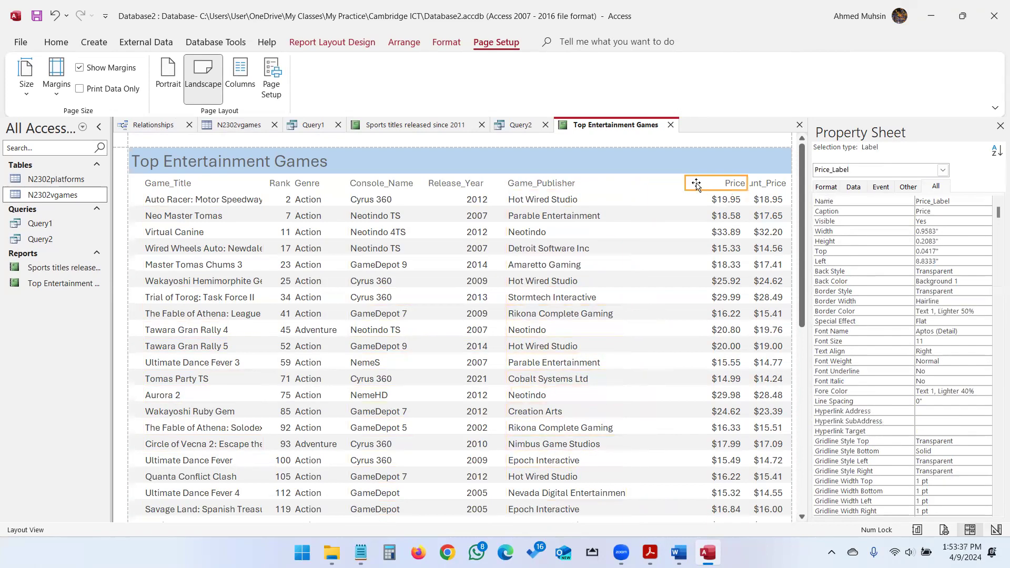
pyautogui.click(675, 186)
pyautogui.click(733, 186)
pyautogui.moveTo(684, 182); pyautogui.dragTo(651, 182)
pyautogui.keyDown('shift'); pyautogui.click(729, 200); pyautogui.keyUp('shift')
pyautogui.press('Left')
pyautogui.press('Left')
pyautogui.press('Left')
pyautogui.press('Left')
pyautogui.press('Left')
pyautogui.press('Left')
pyautogui.press('Left')
pyautogui.press('Left')
pyautogui.press('Left')
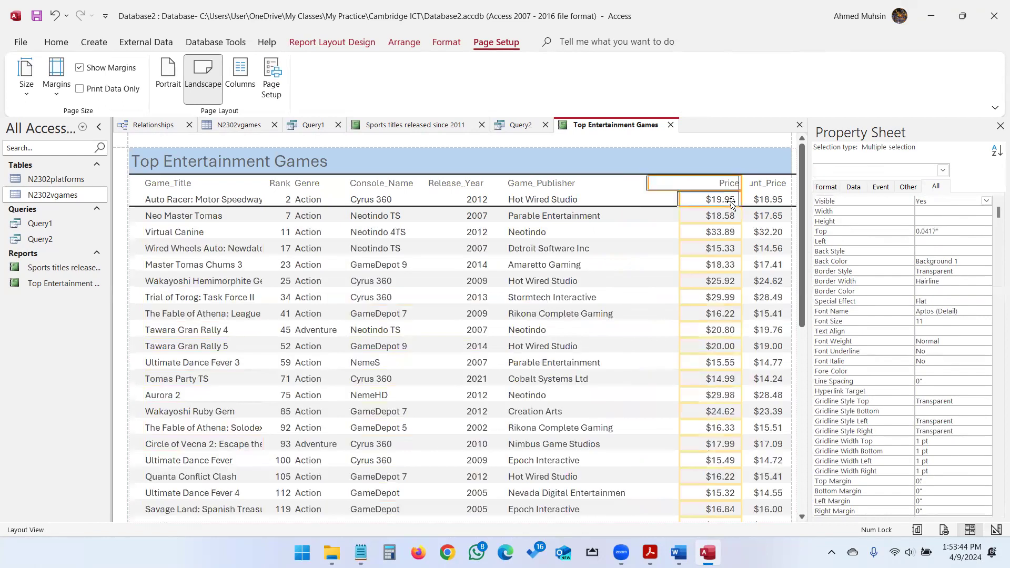
pyautogui.press('Left')
pyautogui.press('Left')
pyautogui.press('Left')
pyautogui.press('Left')
pyautogui.press('Left')
pyautogui.press('Left')
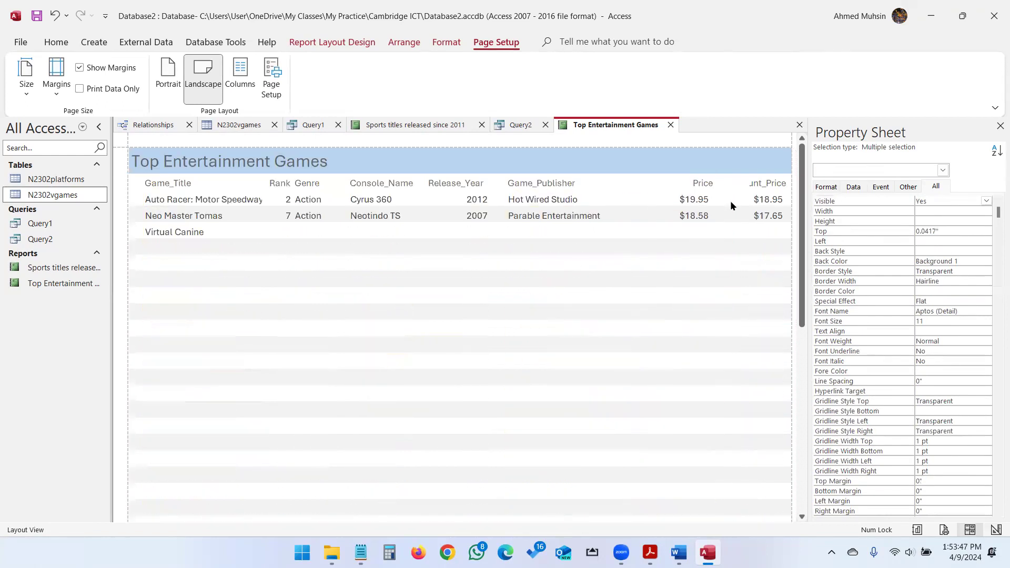
# Widen the Discount_Price heading to show its full caption, then check the exam PDF.
pyautogui.click(757, 183)
pyautogui.moveTo(739, 183); pyautogui.dragTo(718, 184)
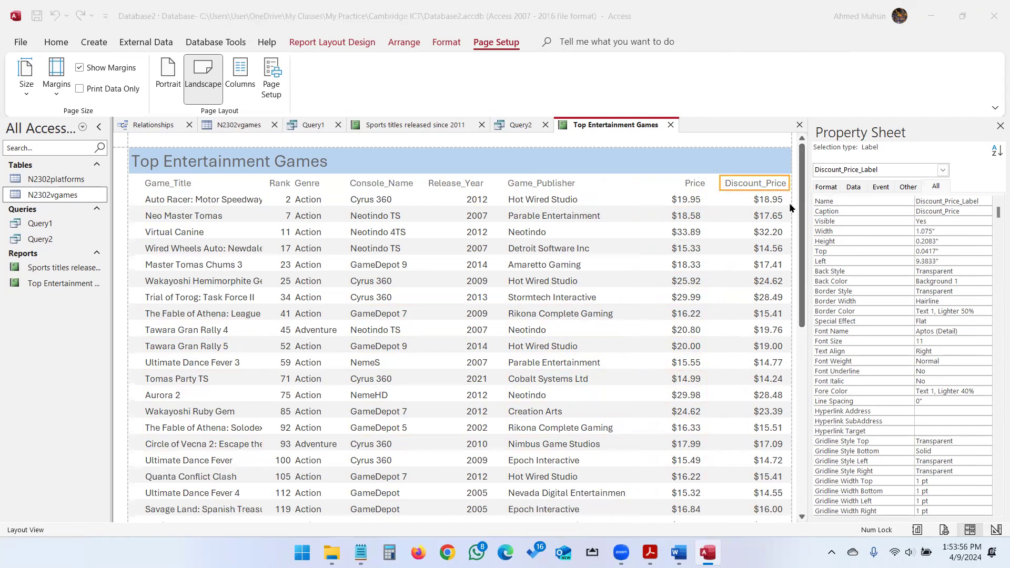
pyautogui.hotkey('alt', 'Tab')
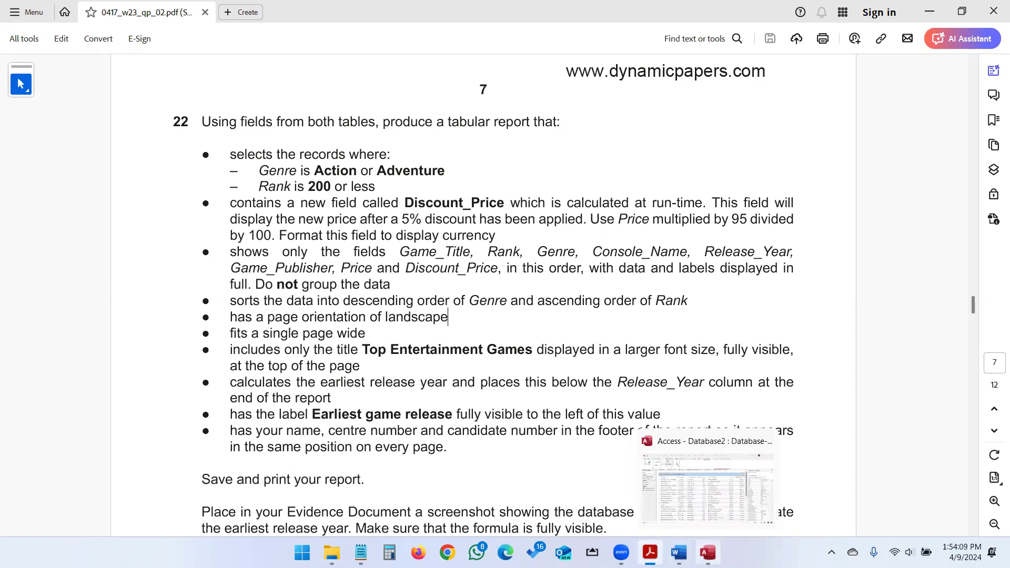
# Bring the Top Entertainment Games report forward and select the Release_Year values column.
pyautogui.click(707, 553)
pyautogui.moveTo(462, 187); pyautogui.dragTo(474, 379)
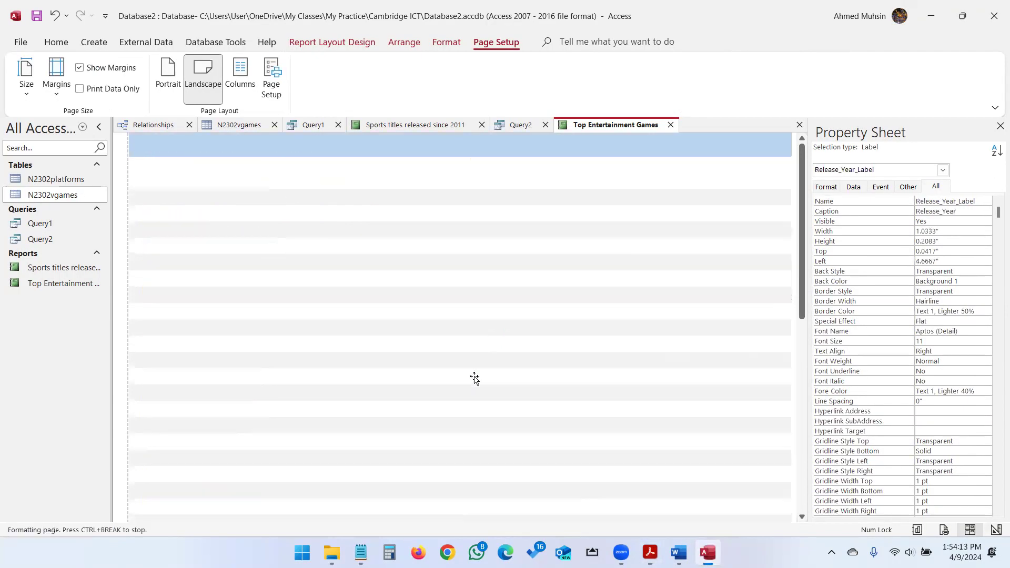
pyautogui.scroll(-4, 474, 374)
pyautogui.scroll(-2, 459, 514)
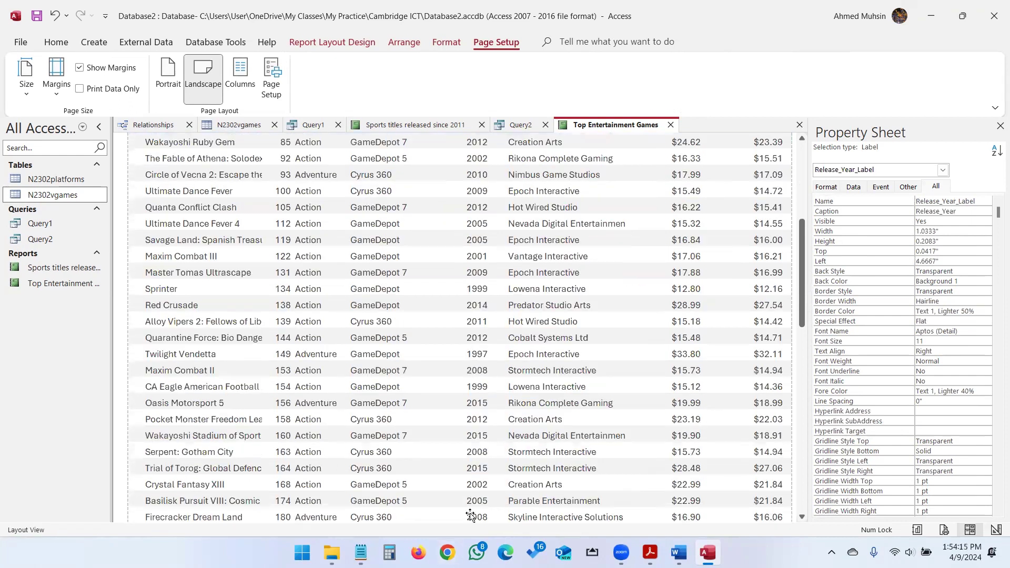
pyautogui.scroll(3, 465, 427)
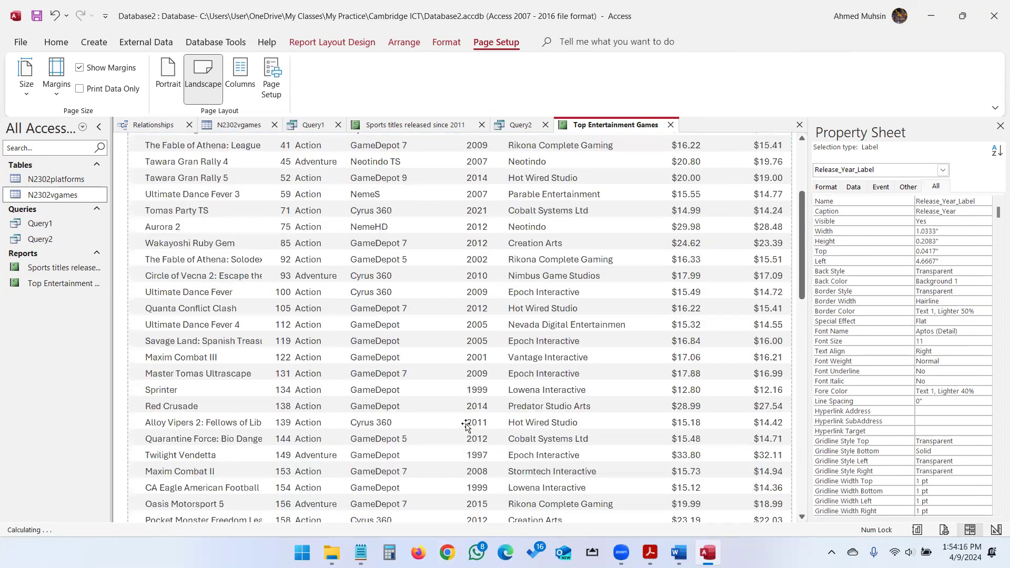
pyautogui.scroll(4, 467, 426)
pyautogui.click(474, 203)
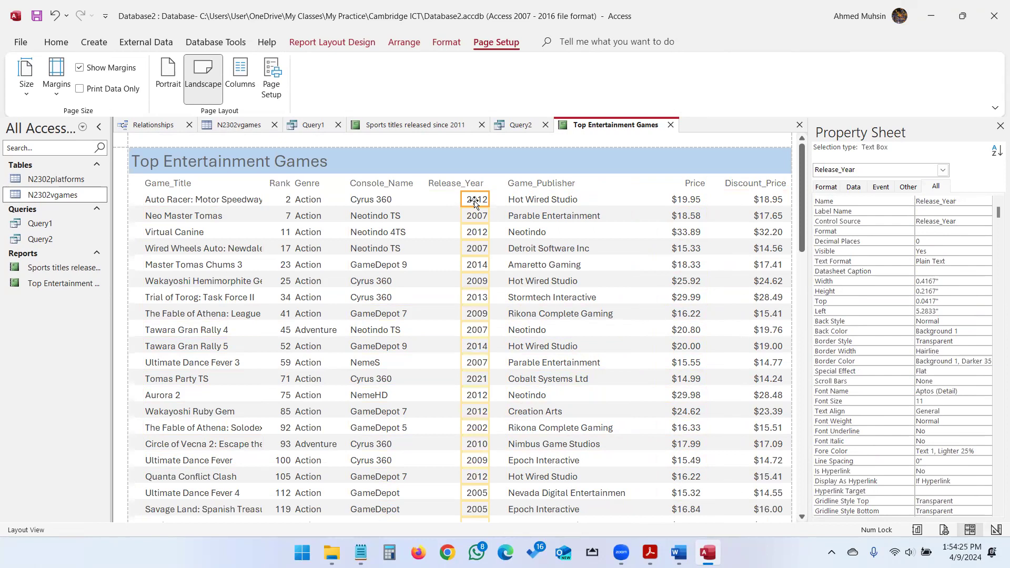
# Add a Min total under Release_Year and scroll to confirm 1991 at the report end.
pyautogui.click(404, 42)
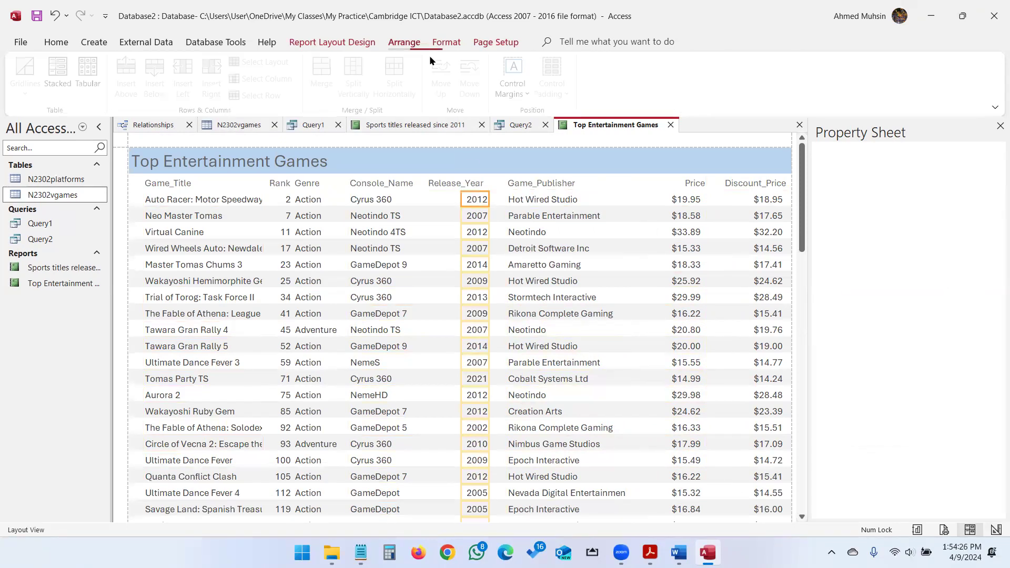
pyautogui.scroll(1, 429, 55)
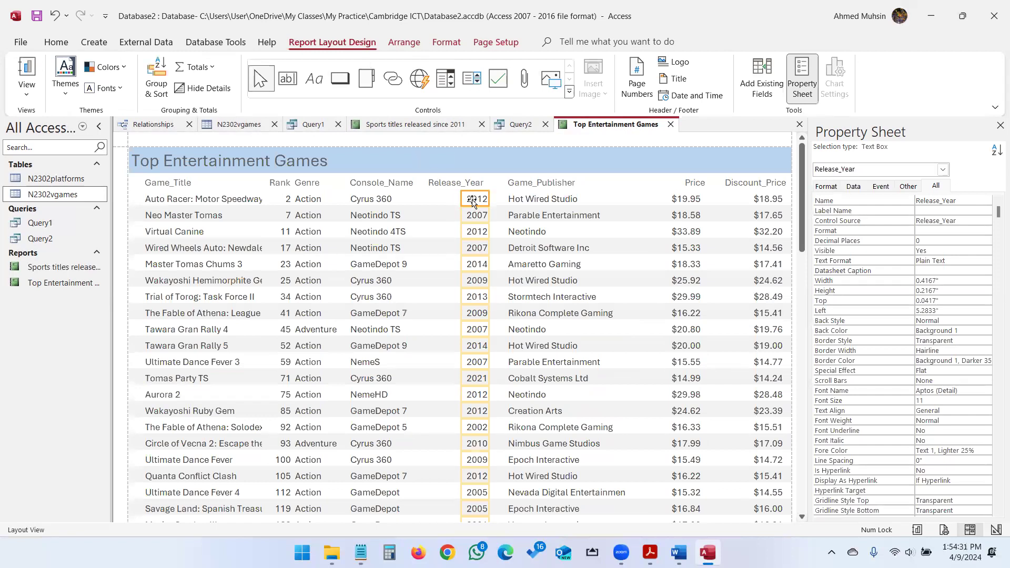
pyautogui.click(198, 68)
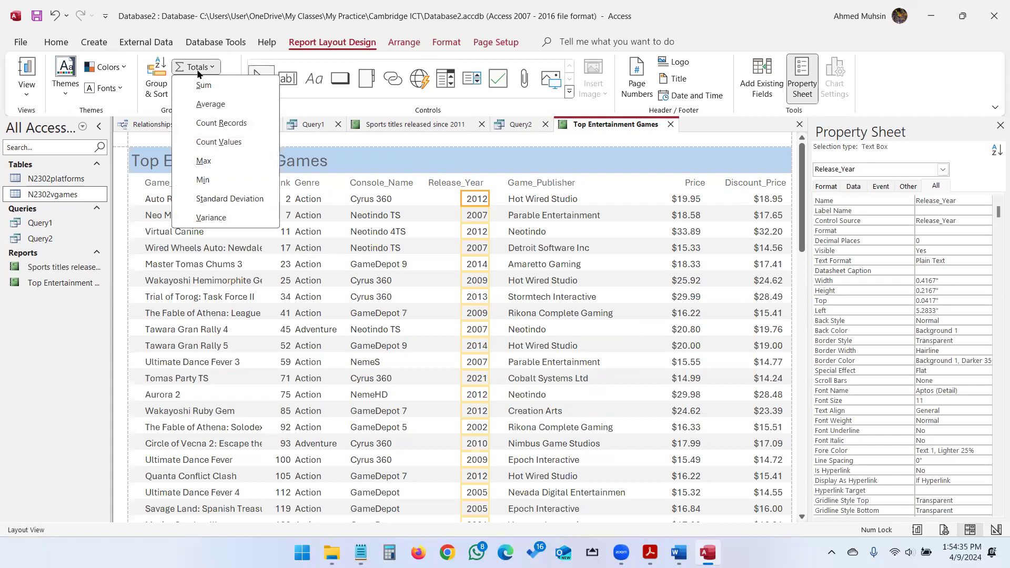
pyautogui.click(674, 163)
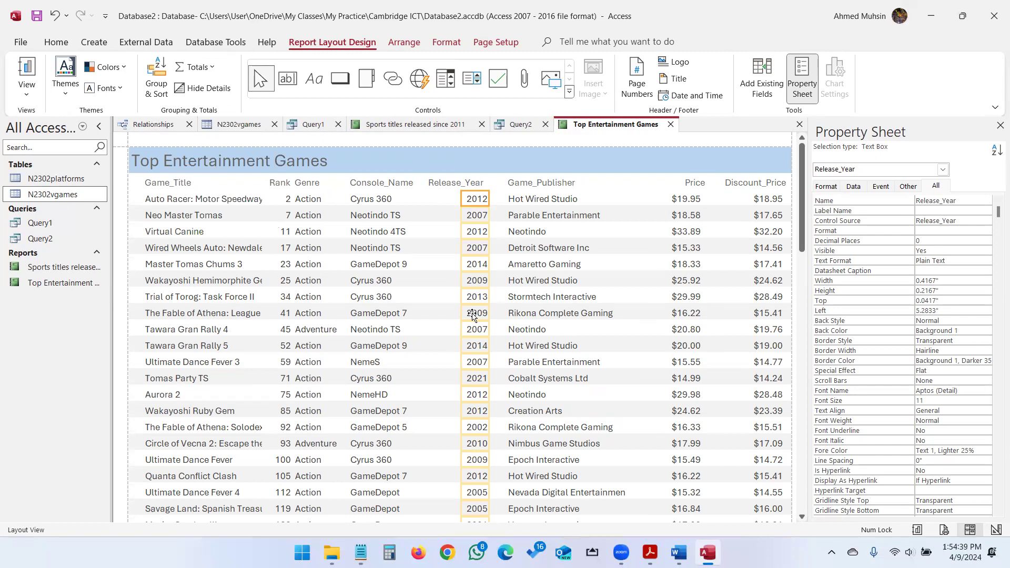
pyautogui.click(199, 68)
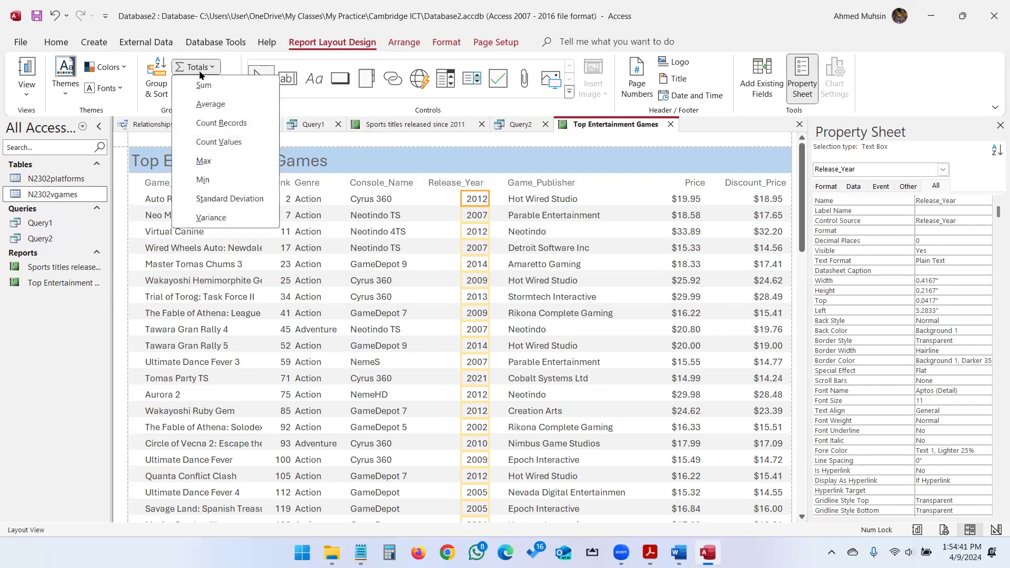
pyautogui.click(203, 181)
pyautogui.scroll(-1, 461, 300)
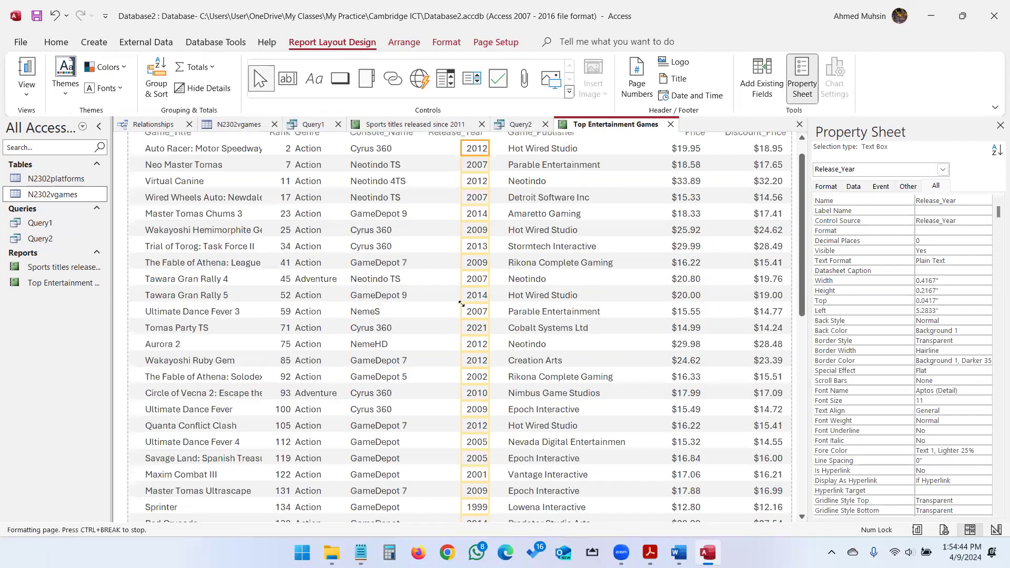
pyautogui.scroll(-5, 461, 304)
pyautogui.scroll(-1, 461, 304)
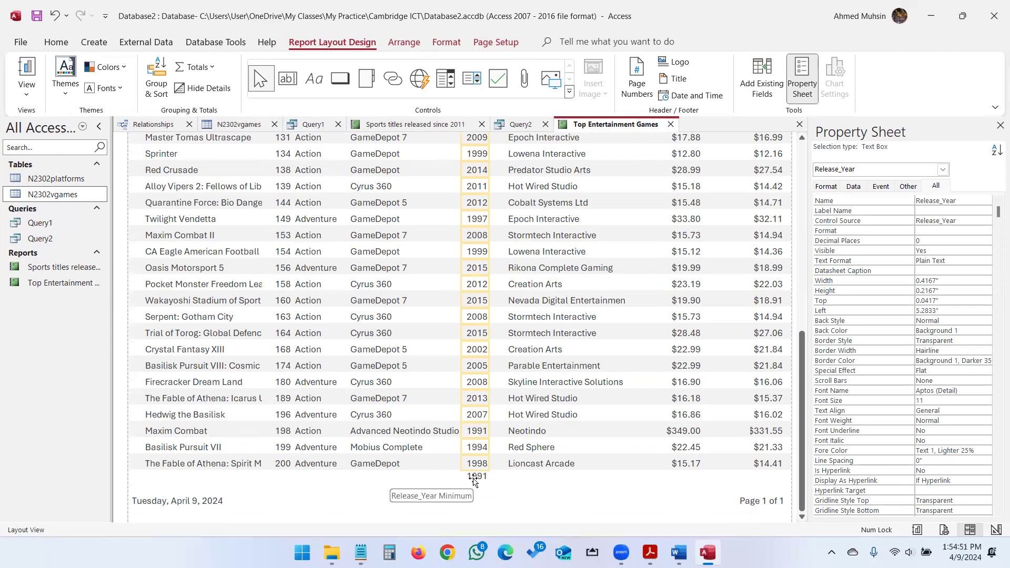
# Review the exam paper, then place and undo a stray label on the report.
pyautogui.click(650, 553)
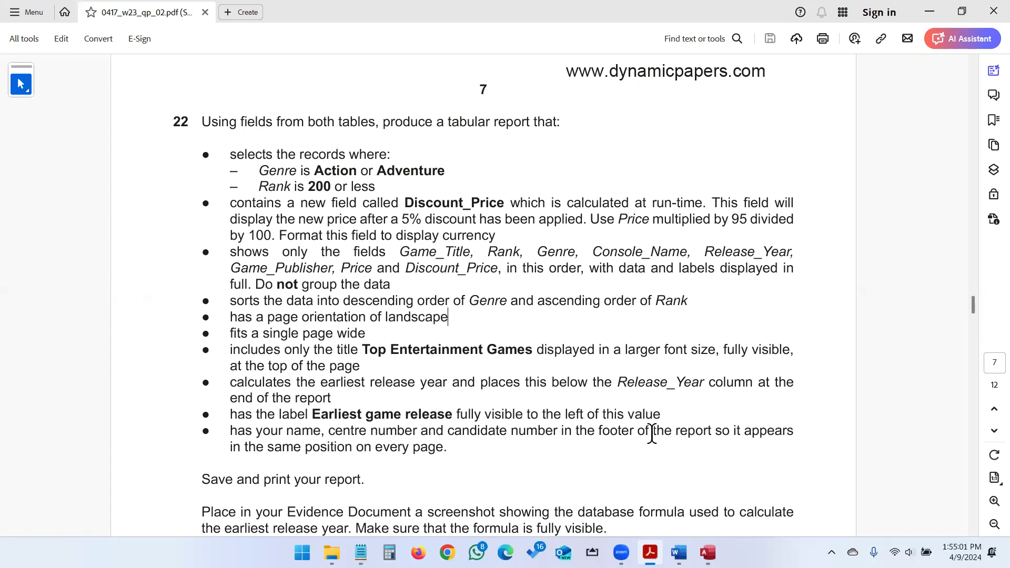
pyautogui.click(707, 553)
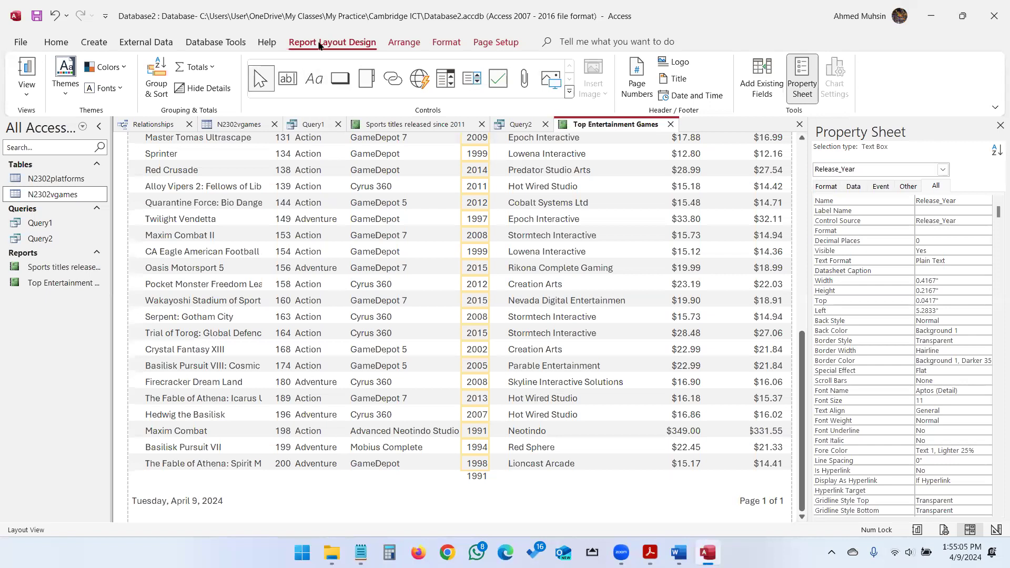
pyautogui.click(314, 80)
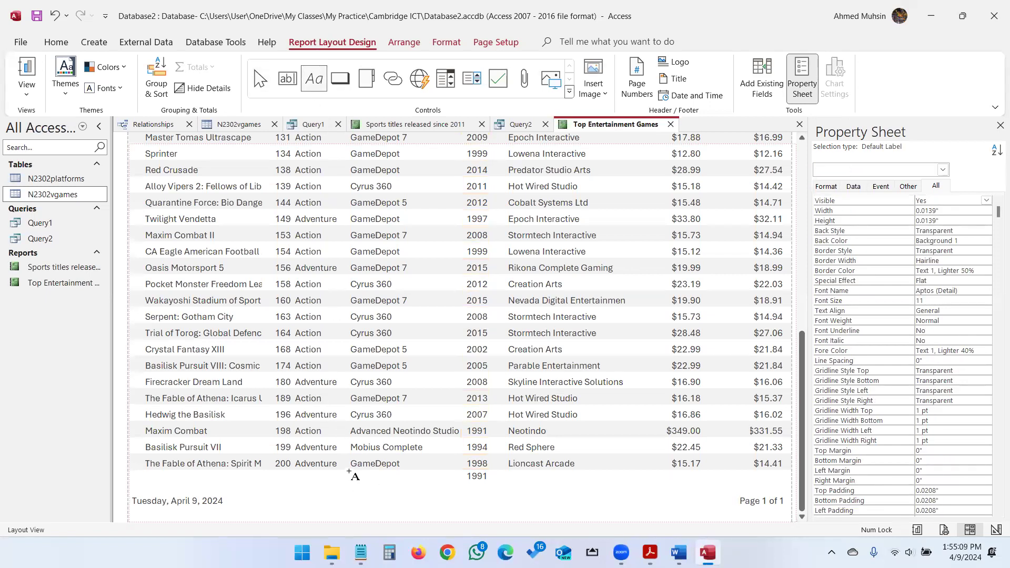
pyautogui.click(466, 481)
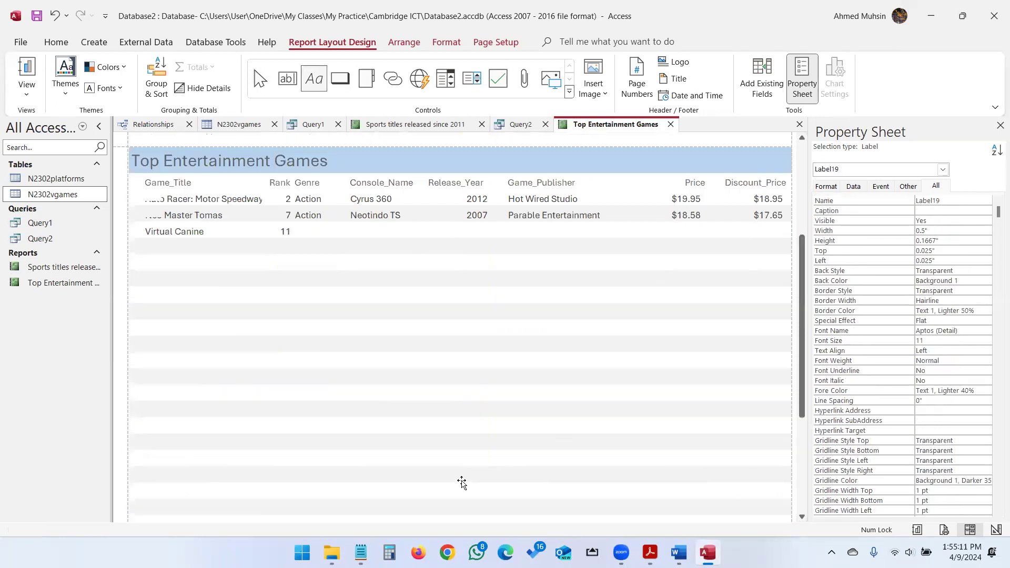
pyautogui.hotkey('ctrl', 'z')
pyautogui.scroll(-3, 442, 379)
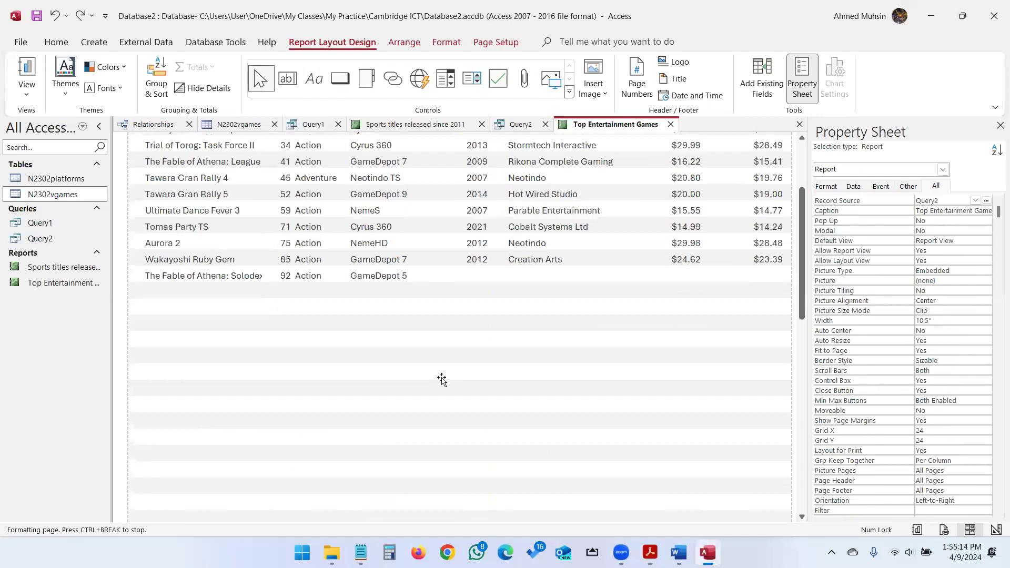
pyautogui.click(24, 95)
# In Design View, enlarge the Report Footer and draw a label left of the minimum year total.
pyautogui.click(54, 198)
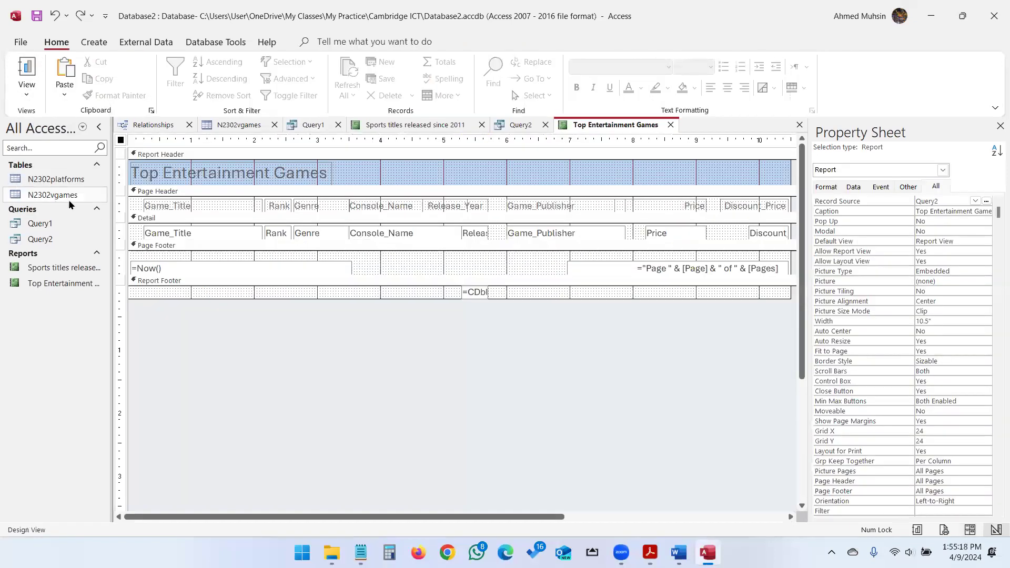
pyautogui.moveTo(418, 298); pyautogui.dragTo(418, 316)
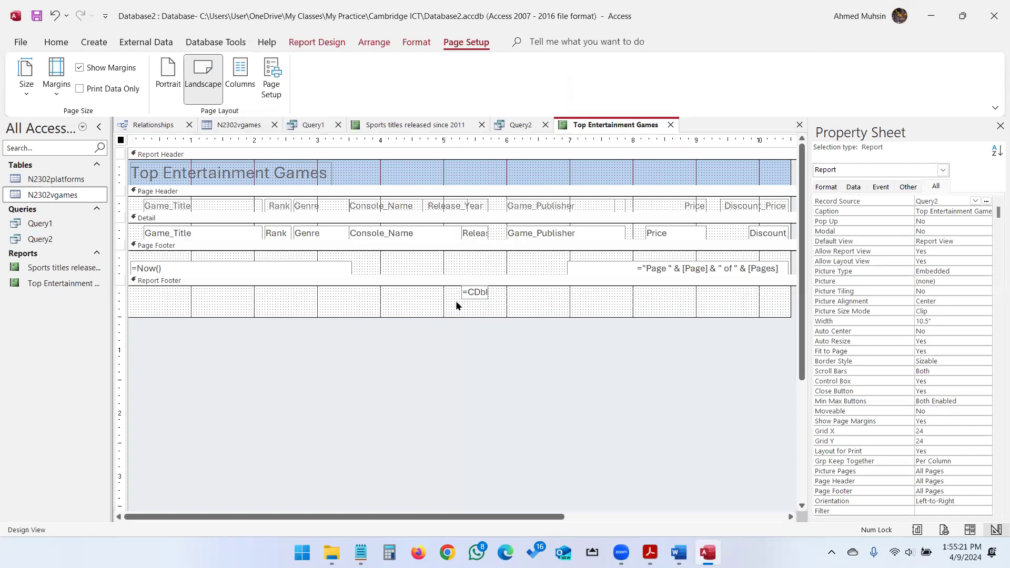
pyautogui.click(475, 294)
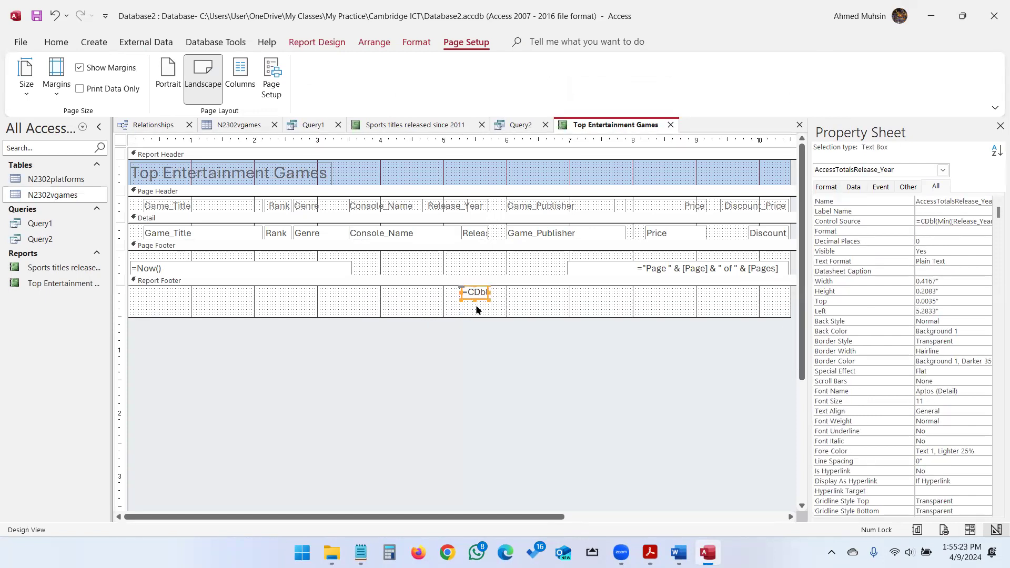
pyautogui.click(317, 42)
pyautogui.click(305, 82)
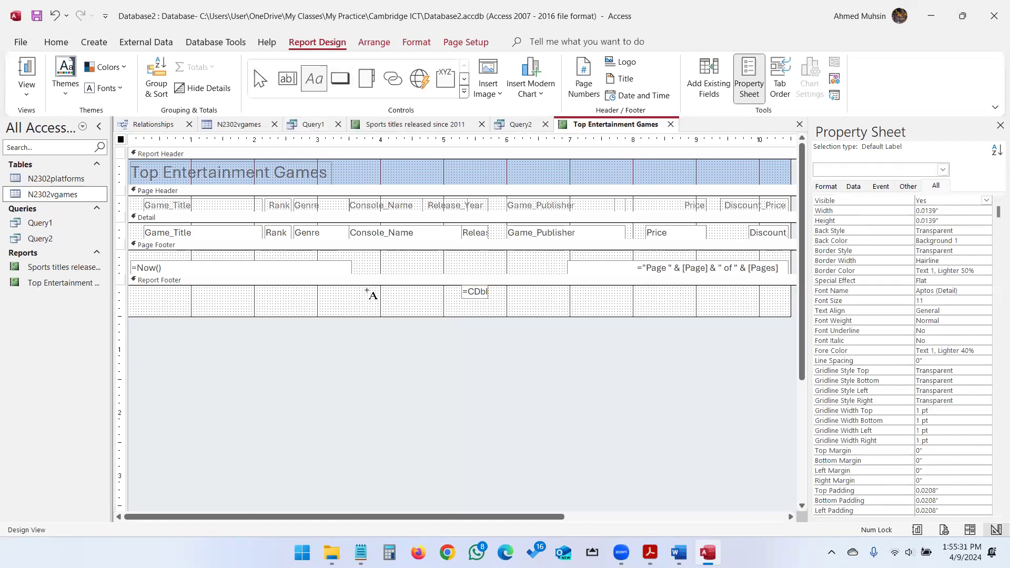
pyautogui.moveTo(361, 289); pyautogui.dragTo(458, 301)
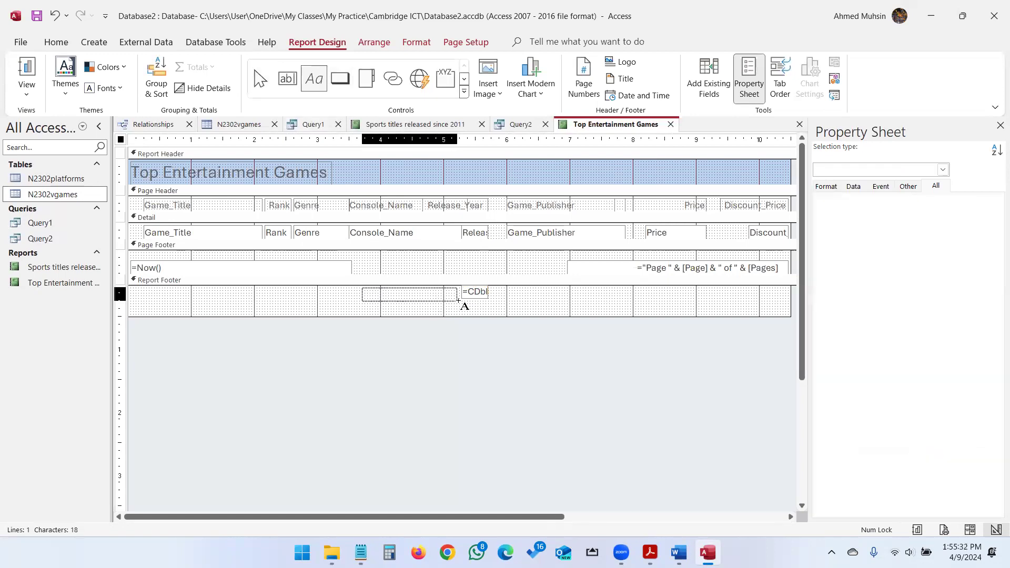
# Enter 'Earliest Game Release' as the label text, checking the exam paper's wording.
pyautogui.hotkey('alt', 'Tab')
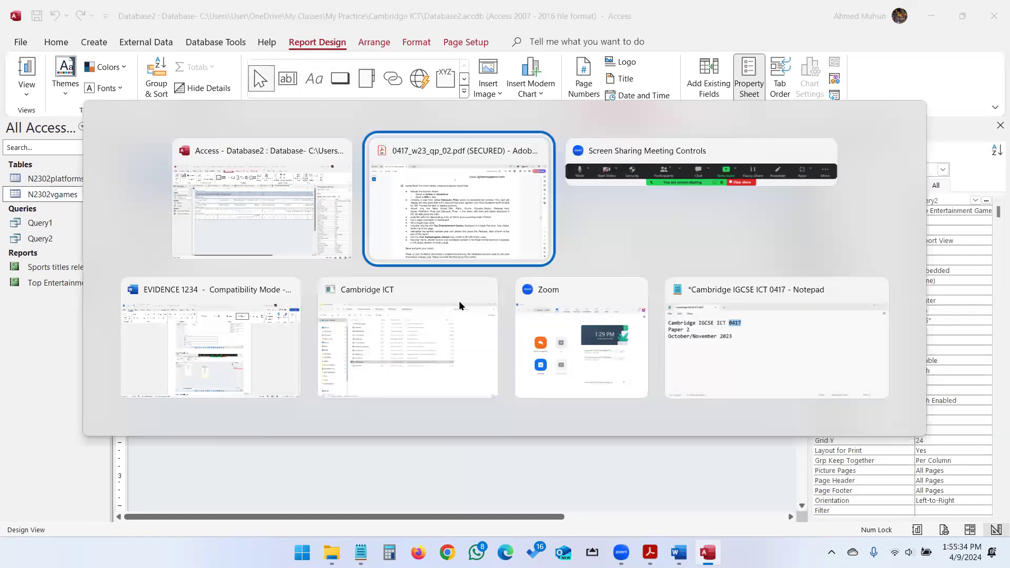
pyautogui.hotkey('alt', 'Tab')
pyautogui.write('Earliers')
pyautogui.press('BackSpace')
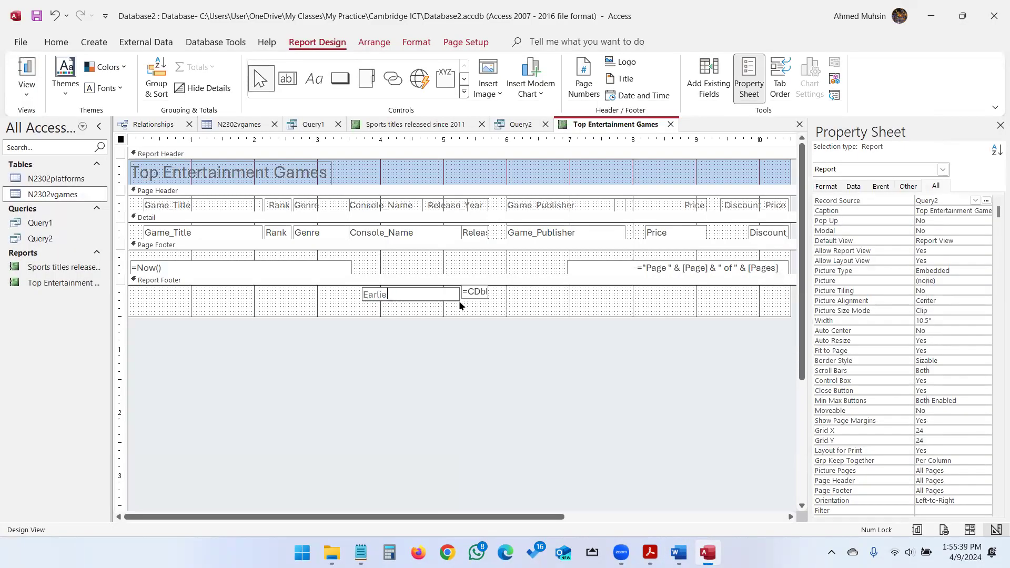
pyautogui.write('t Game Release')
pyautogui.press('Return')
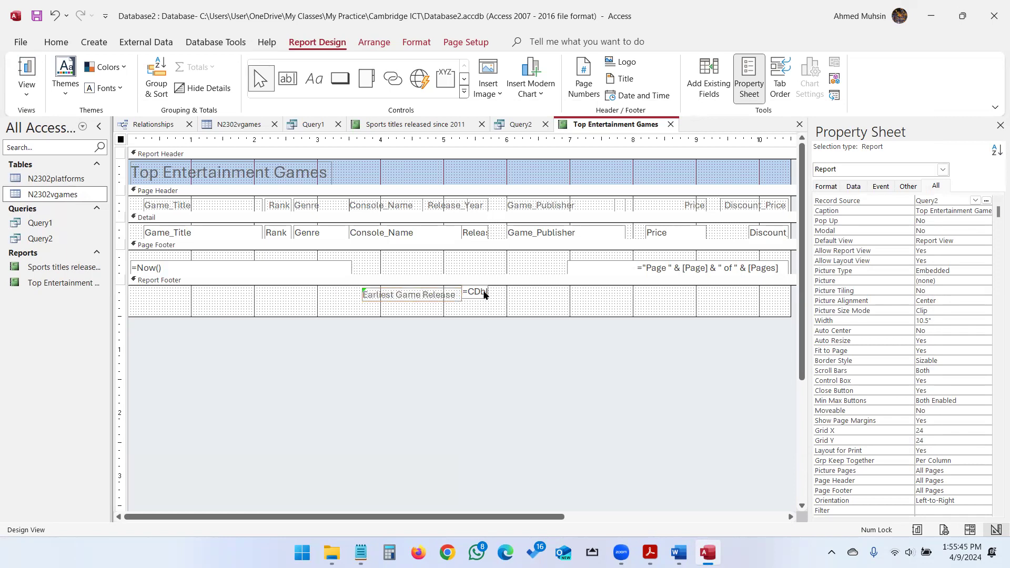
pyautogui.hotkey('alt', 'Tab')
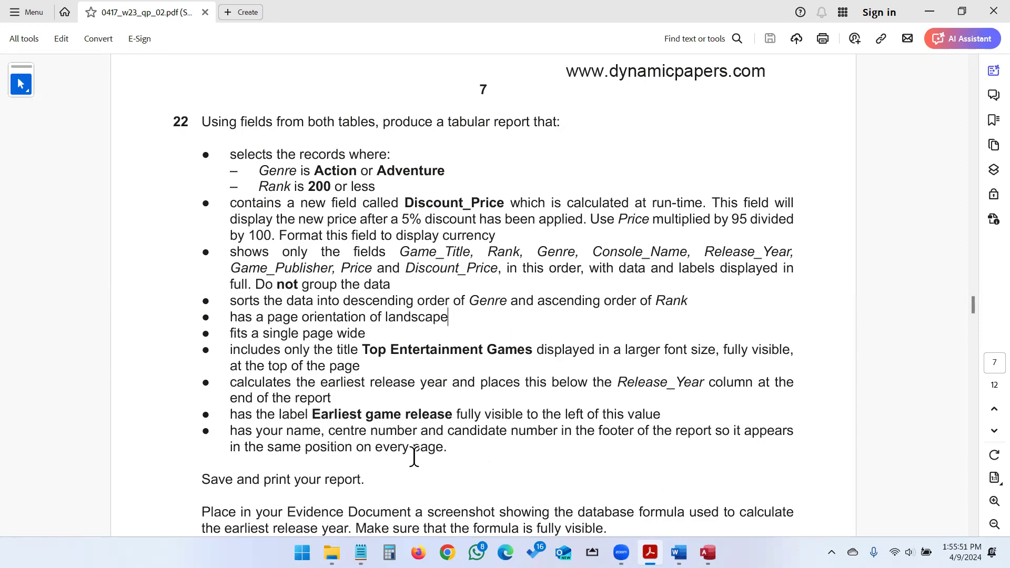
pyautogui.hotkey('alt', 'Tab')
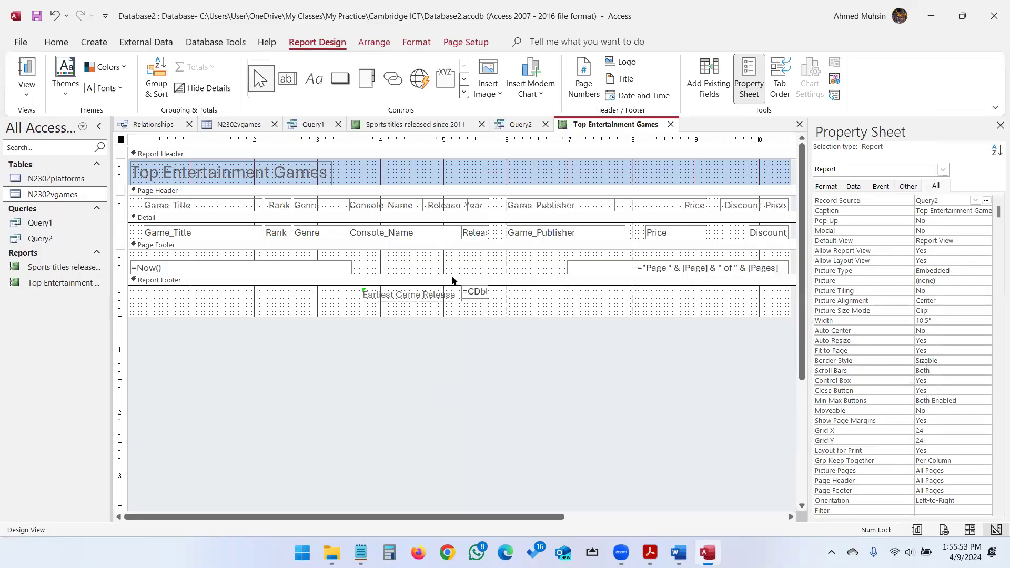
# Enlarge the Page Footer and add a label holding the candidate's name, centre and candidate numbers.
pyautogui.moveTo(464, 273); pyautogui.dragTo(464, 310)
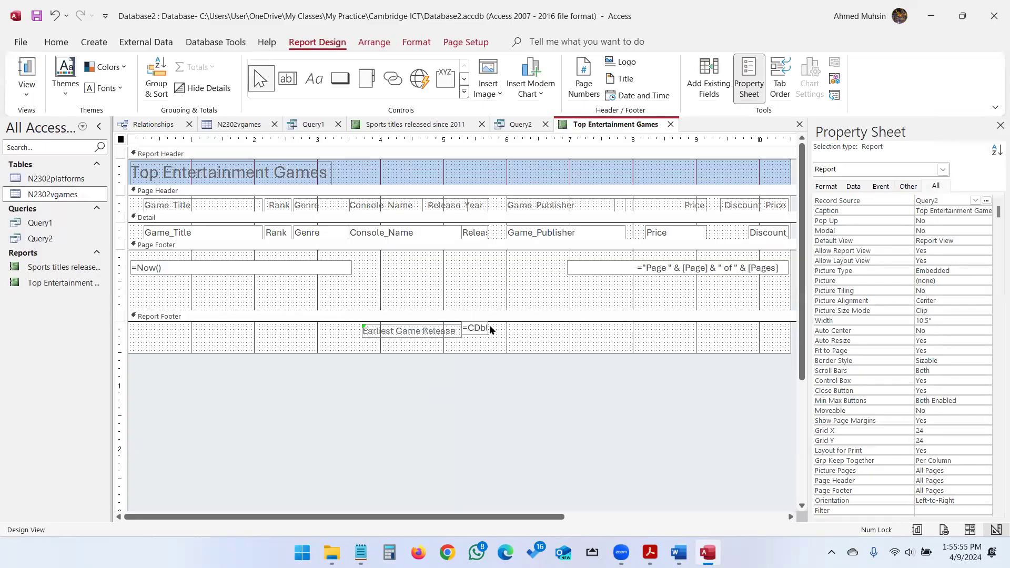
pyautogui.click(323, 88)
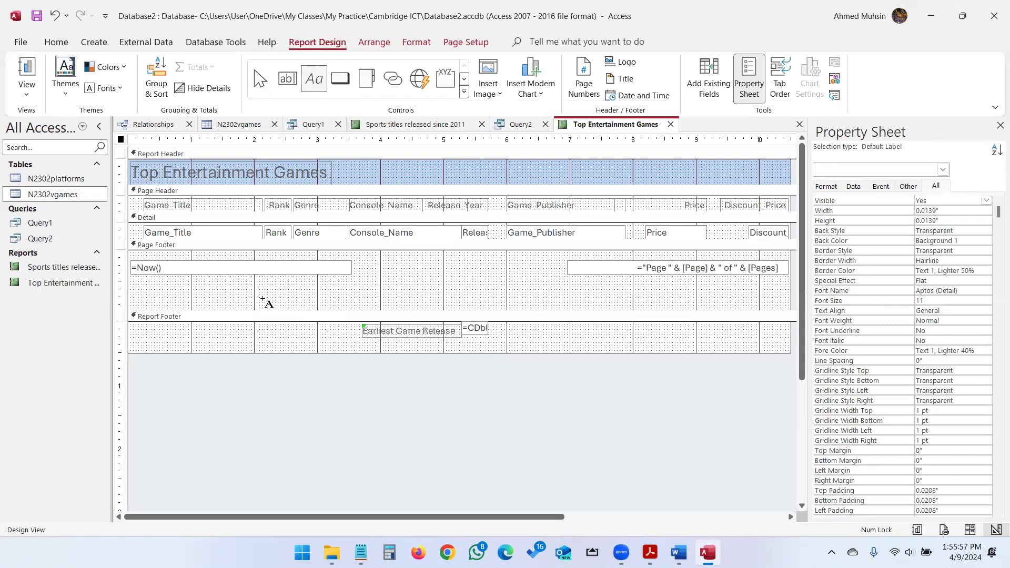
pyautogui.moveTo(136, 276); pyautogui.dragTo(344, 300)
pyautogui.hotkey('alt', 'Tab')
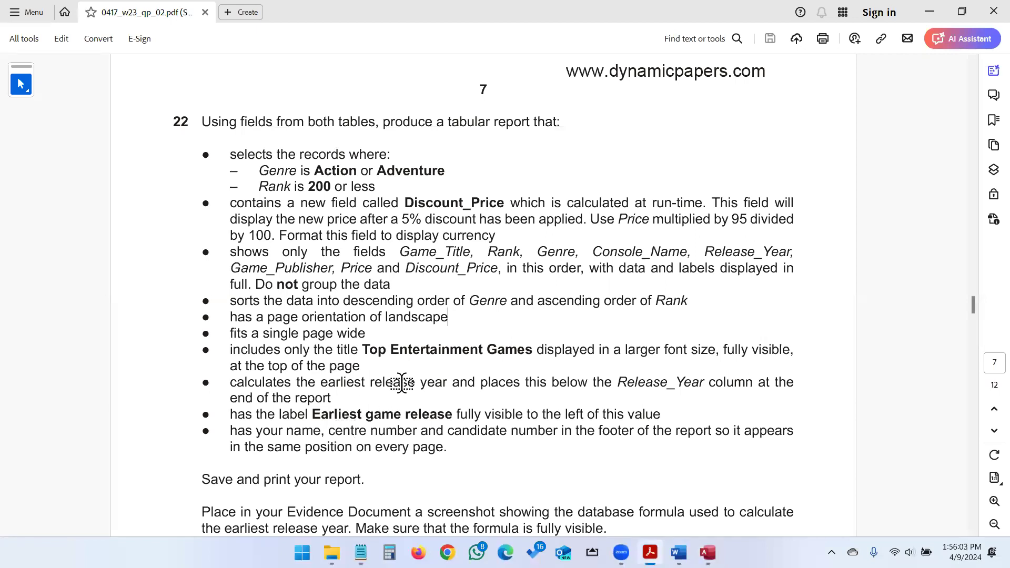
pyautogui.hotkey('alt', 'Tab')
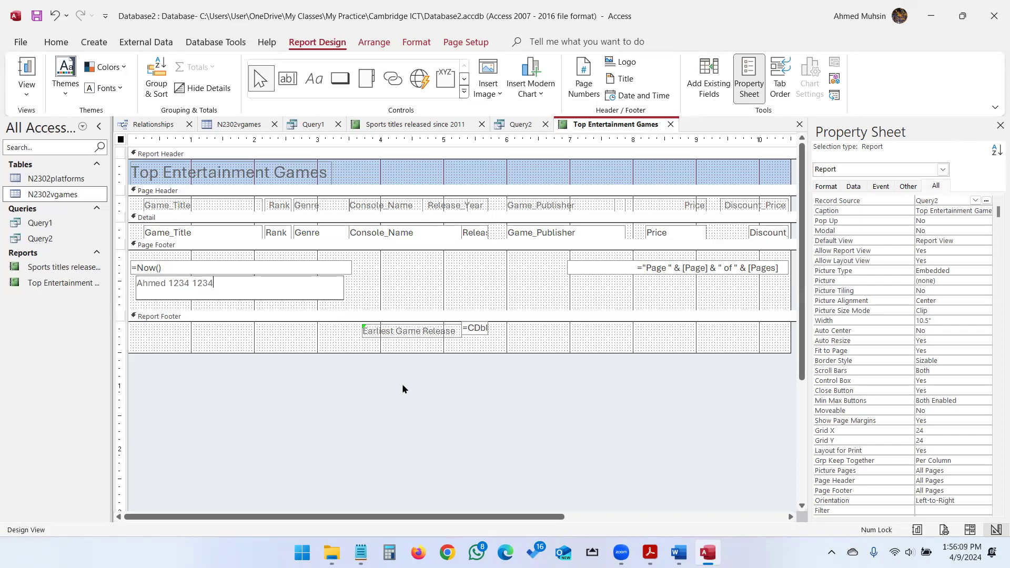
pyautogui.hotkey('alt', 'Tab')
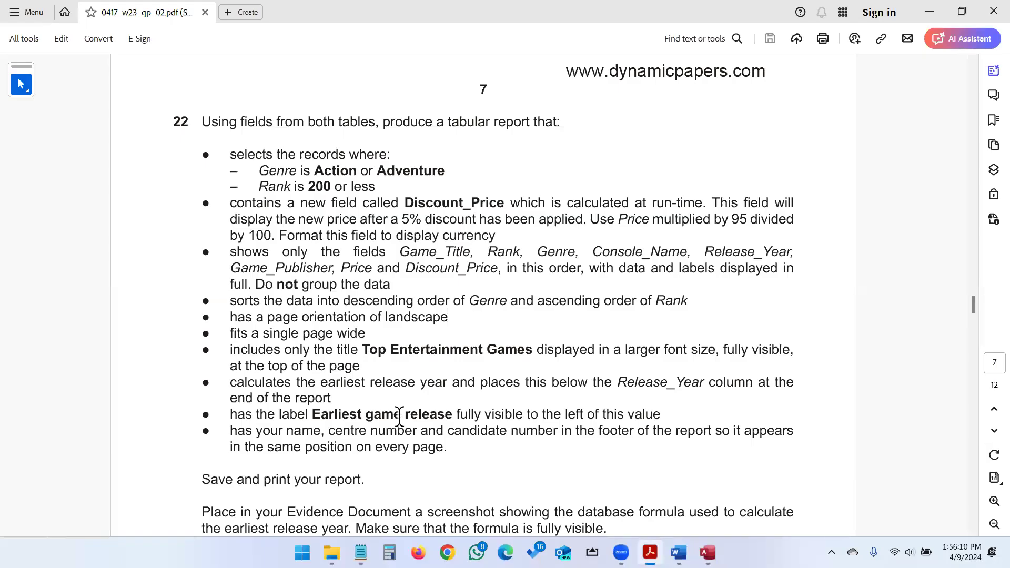
pyautogui.scroll(-3, 305, 415)
pyautogui.hotkey('alt', 'Tab')
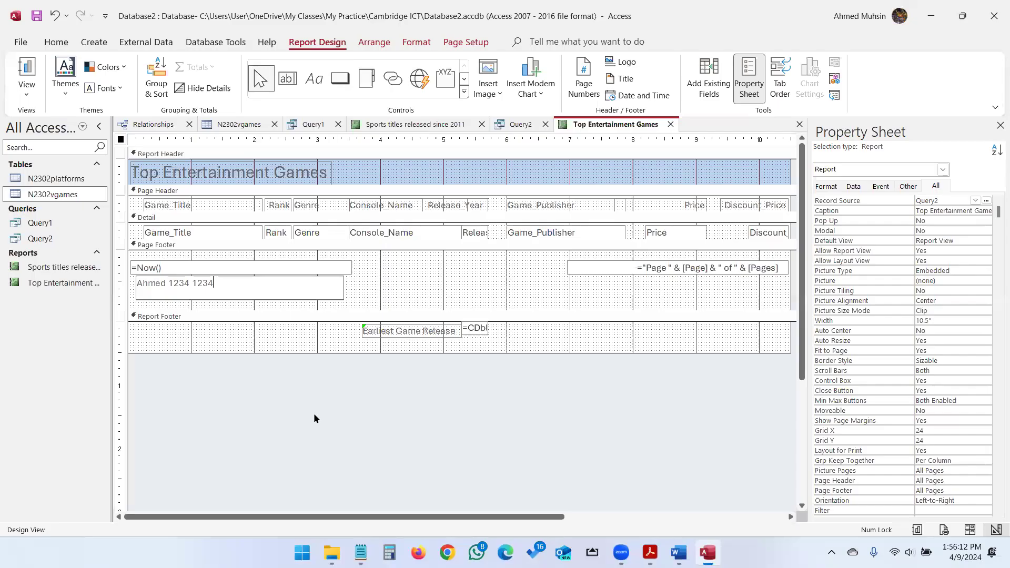
pyautogui.press('Return')
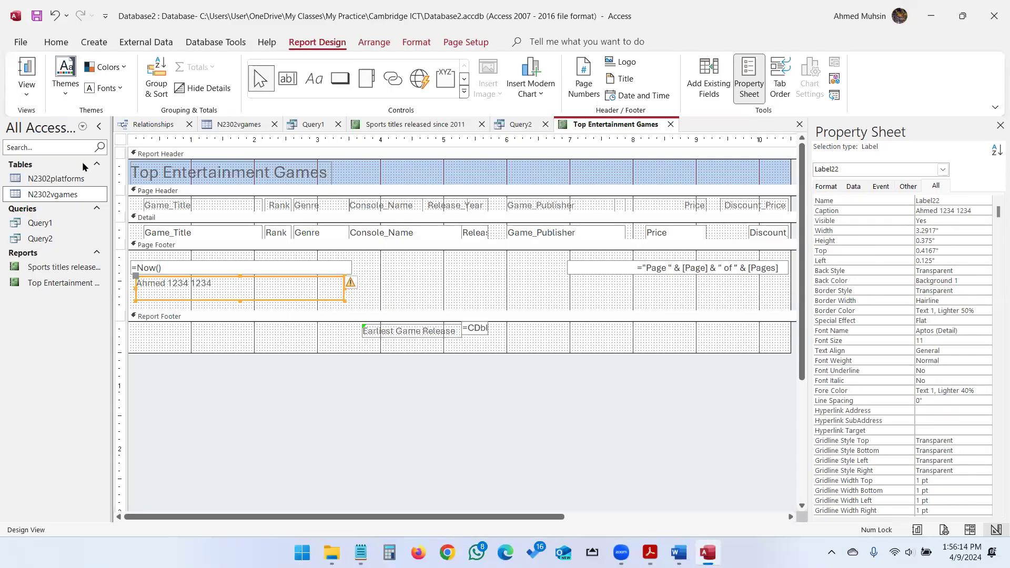
# Switch the report to Layout View and scroll to its end to check the 1991 total.
pyautogui.click(27, 87)
pyautogui.click(50, 171)
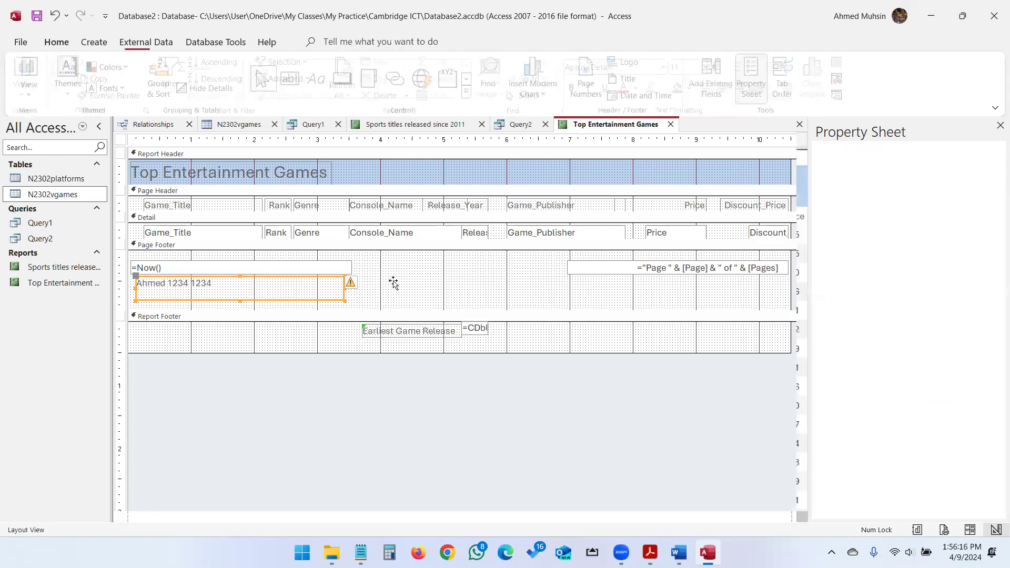
pyautogui.scroll(-5, 397, 284)
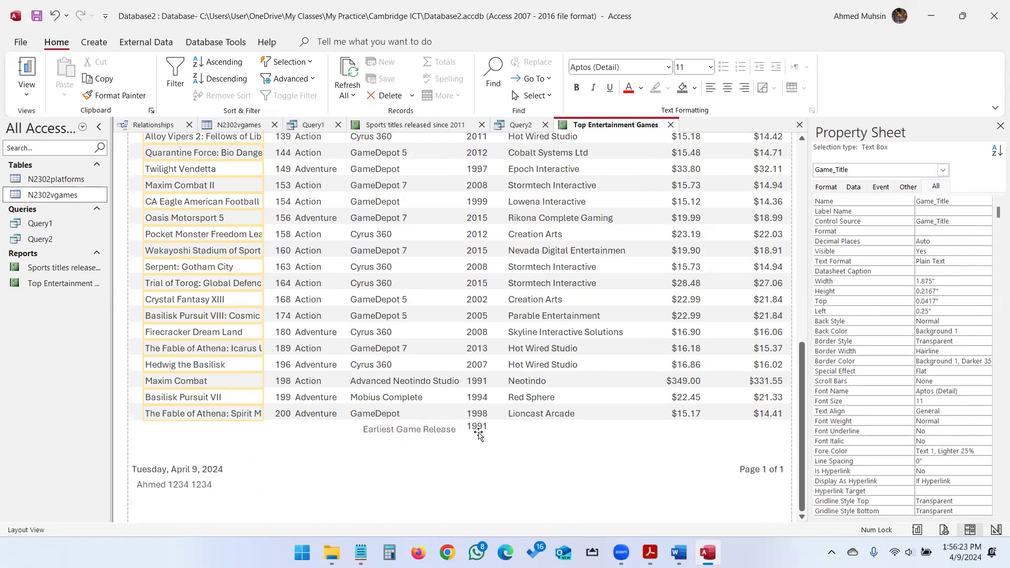
# Check the Page Setup orientation against the exam paper's requirements.
pyautogui.click(35, 20)
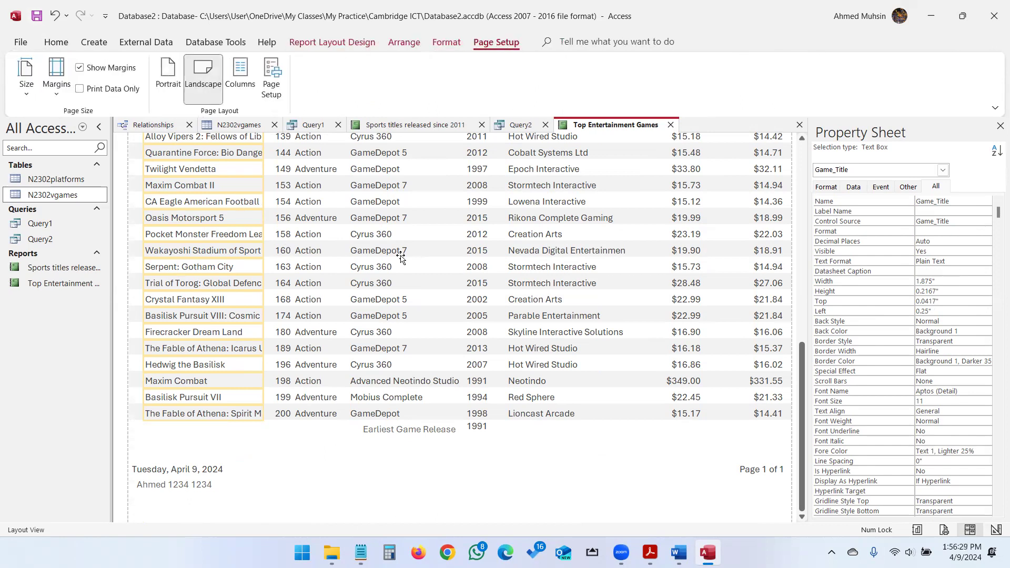
pyautogui.hotkey('alt', 'Tab')
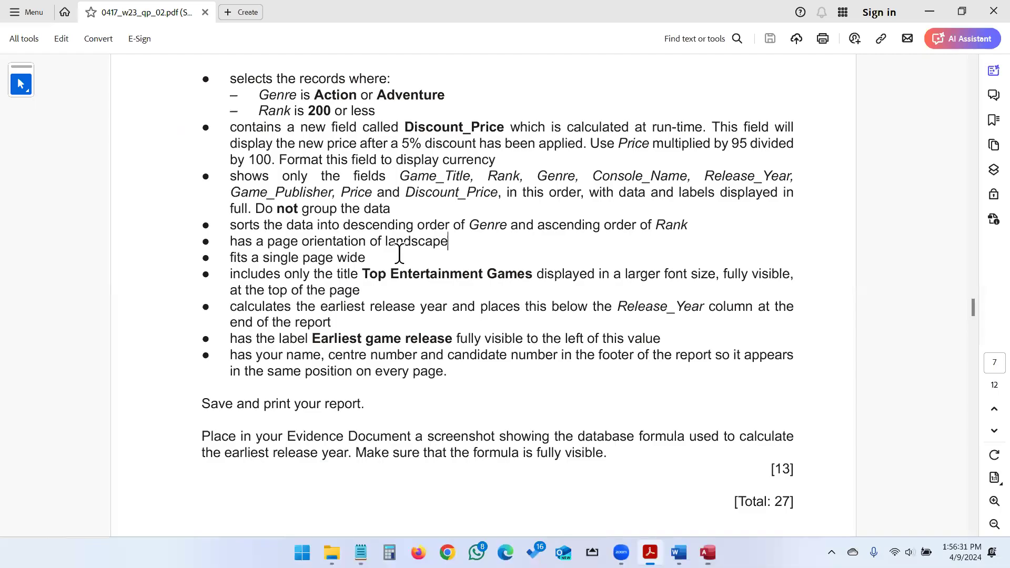
pyautogui.scroll(-2, 405, 401)
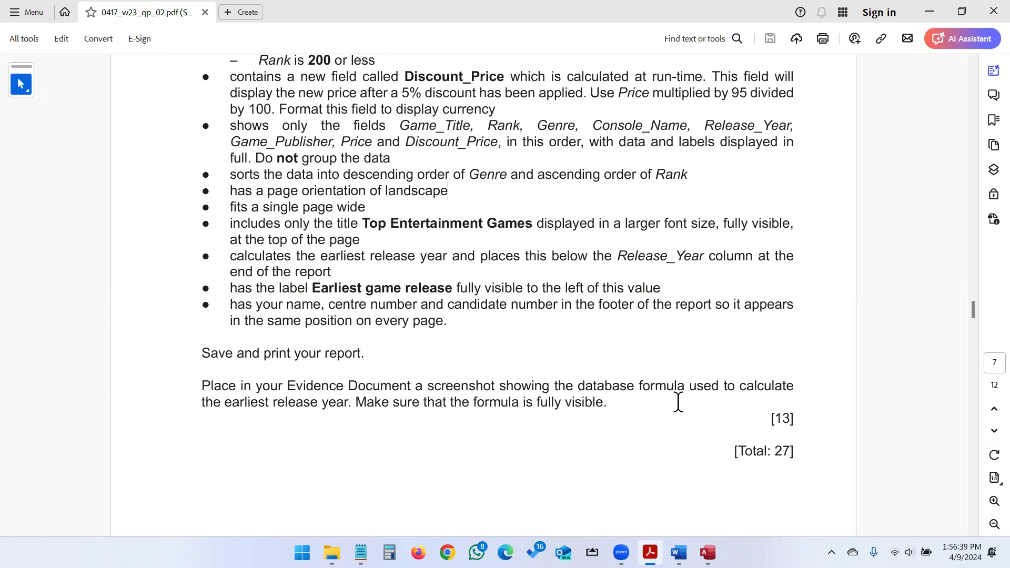
pyautogui.click(708, 552)
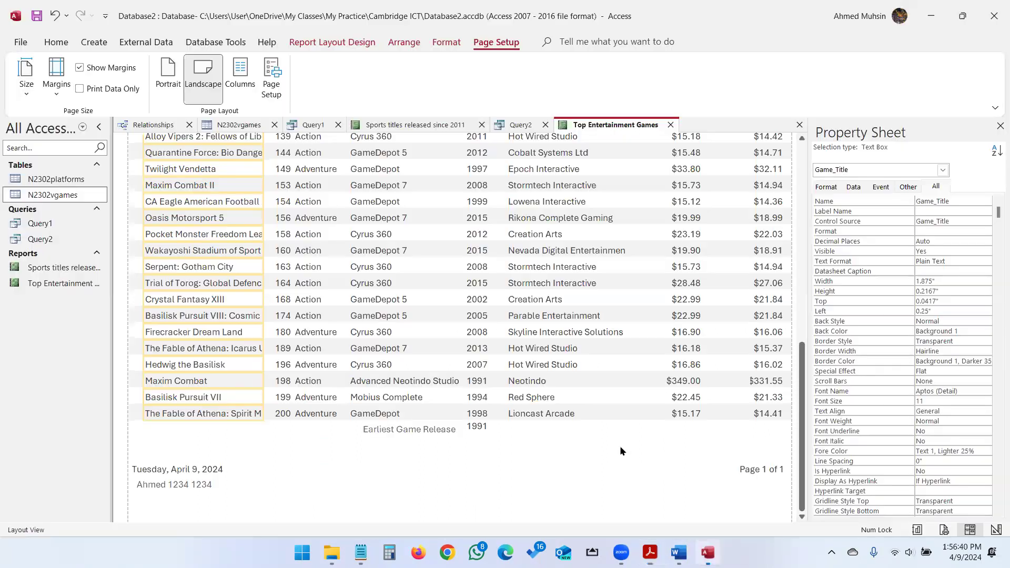
pyautogui.click(57, 43)
pyautogui.click(27, 95)
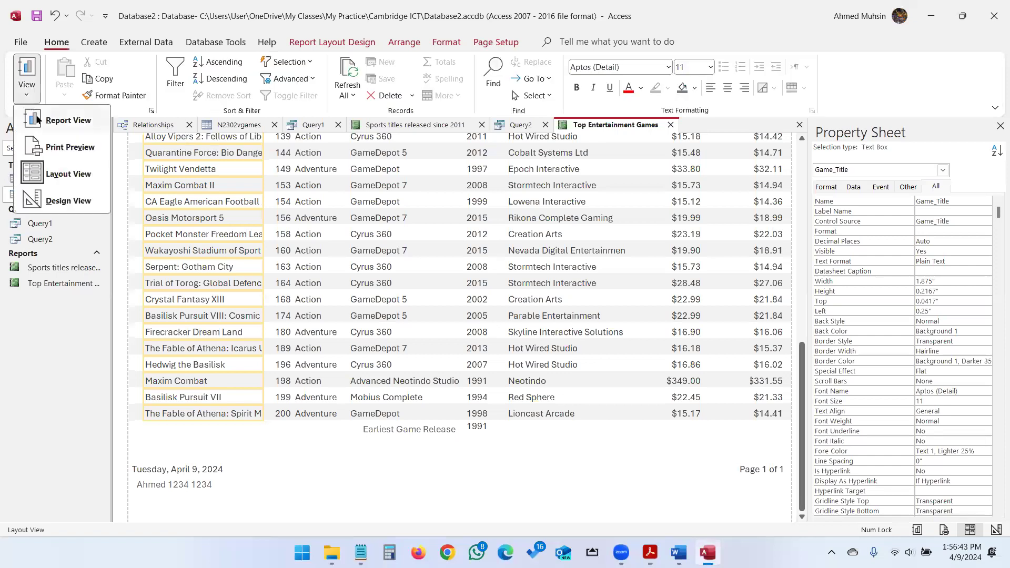
# In Design View, widen the =CDbl(Min([Release_Year])) box so the whole formula shows.
pyautogui.click(52, 202)
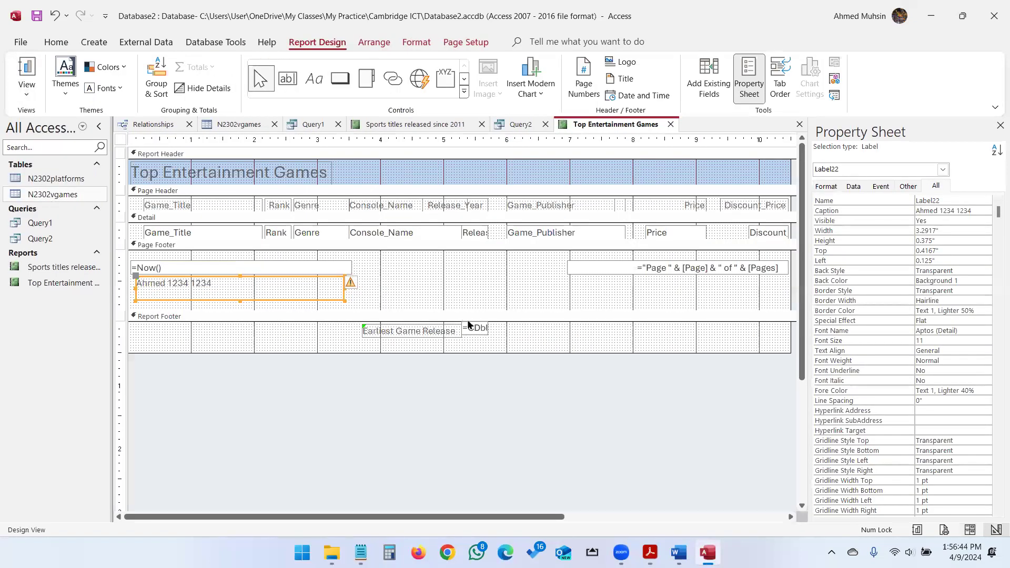
pyautogui.click(473, 328)
pyautogui.moveTo(488, 329); pyautogui.dragTo(607, 328)
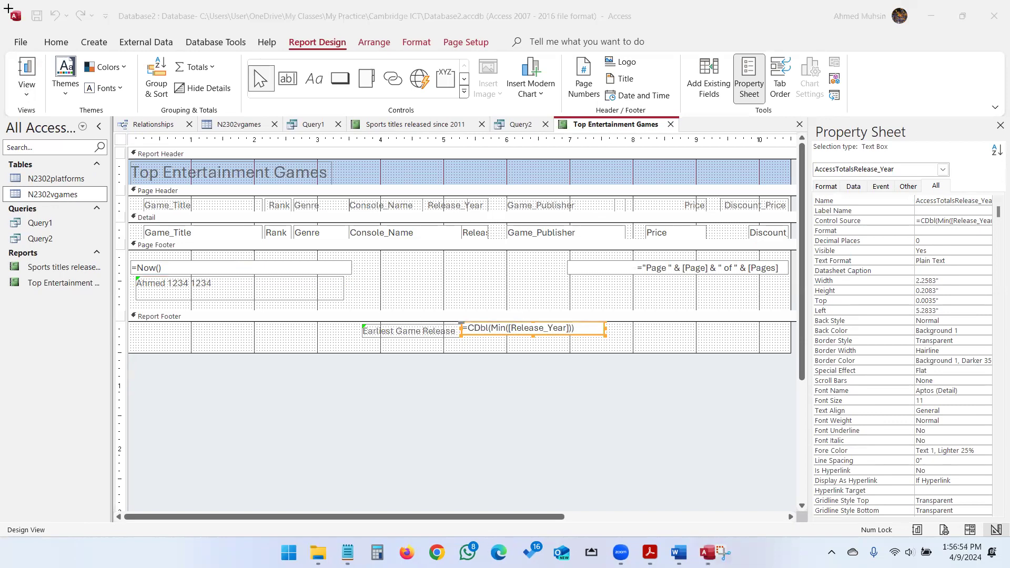
# Capture the report design showing the formula and paste it into the EVIDENCE 1234 document.
pyautogui.press('super+shift+s')
pyautogui.moveTo(2, 0); pyautogui.dragTo(633, 414)
pyautogui.hotkey('alt', 'Tab')
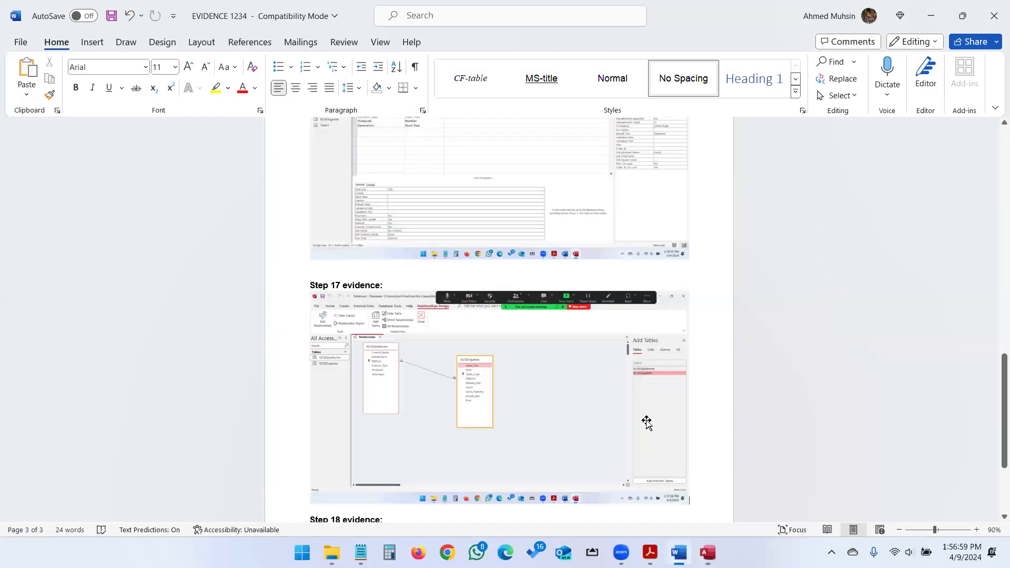
pyautogui.scroll(-5, 413, 422)
pyautogui.click(393, 391)
pyautogui.hotkey('ctrl', 'v')
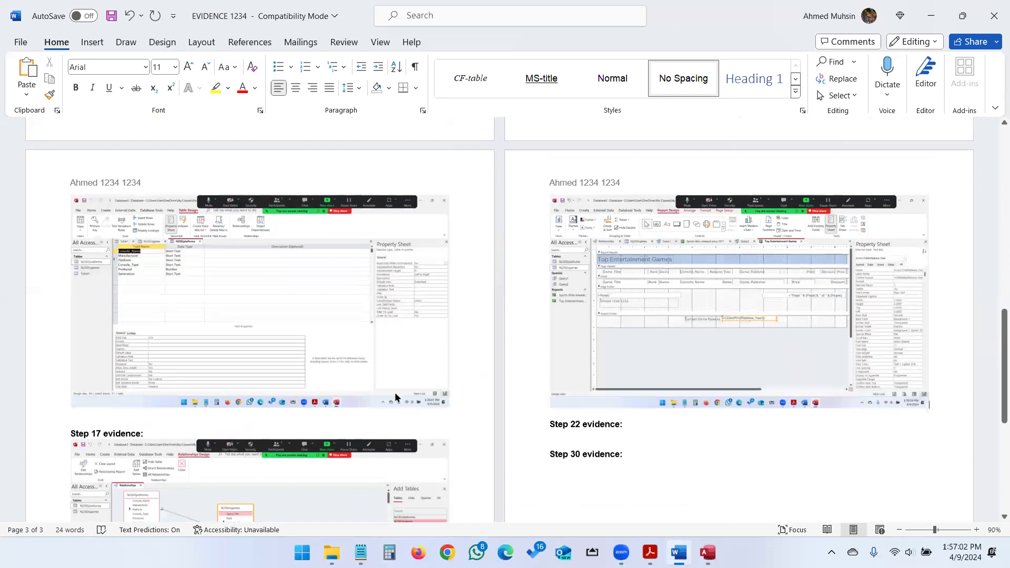
# Return to the exam paper and scroll down to Task 4.
pyautogui.hotkey('alt', 'Tab')
pyautogui.press('Tab')
pyautogui.scroll(-3, 405, 377)
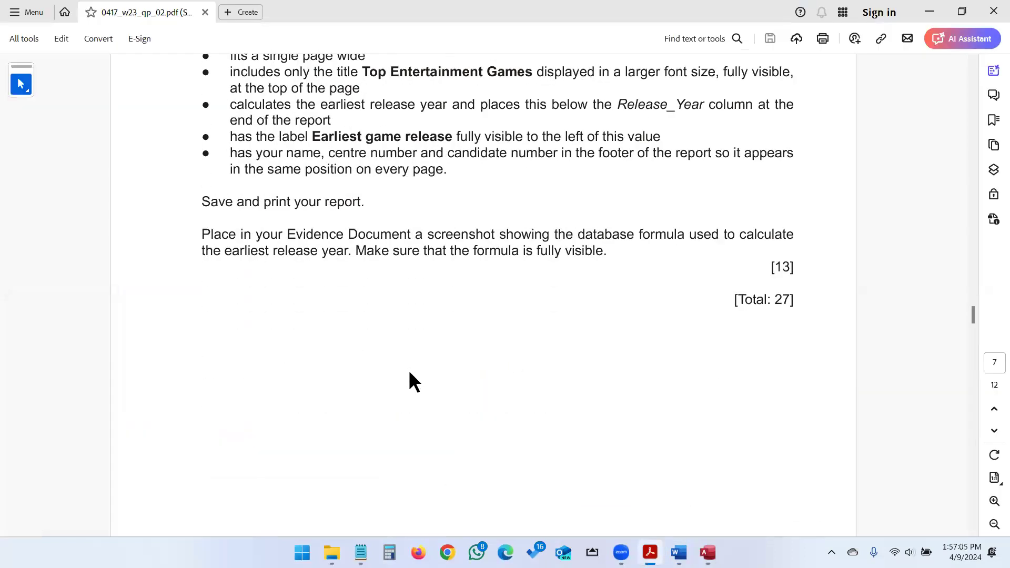
pyautogui.scroll(-3, 446, 343)
pyautogui.scroll(-10, 443, 334)
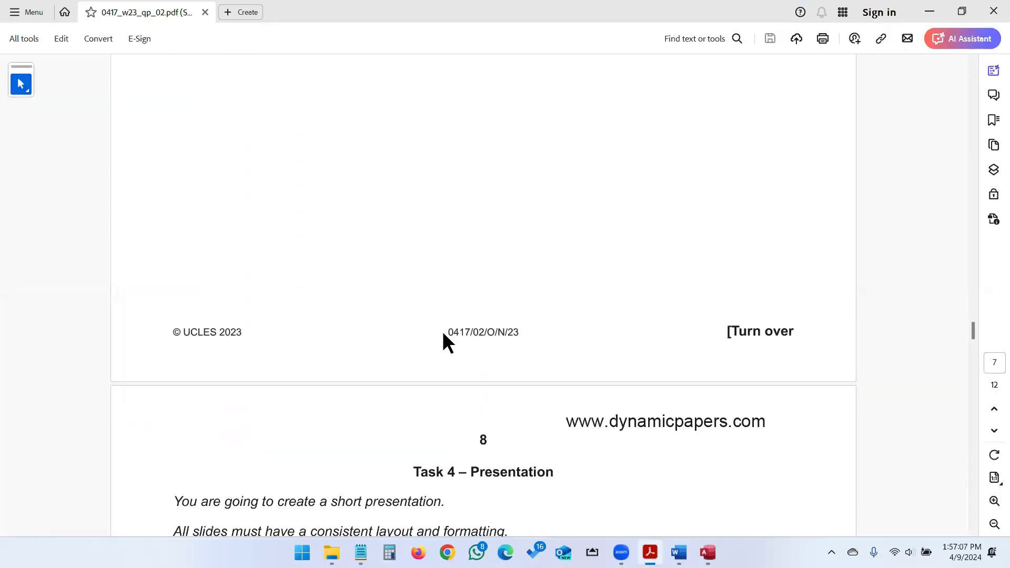
pyautogui.scroll(-3, 443, 332)
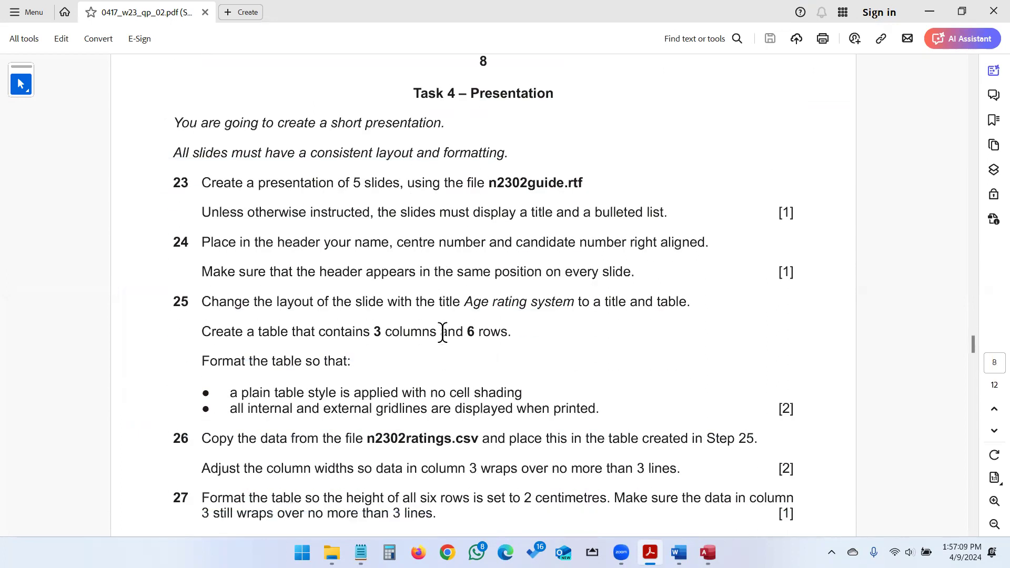